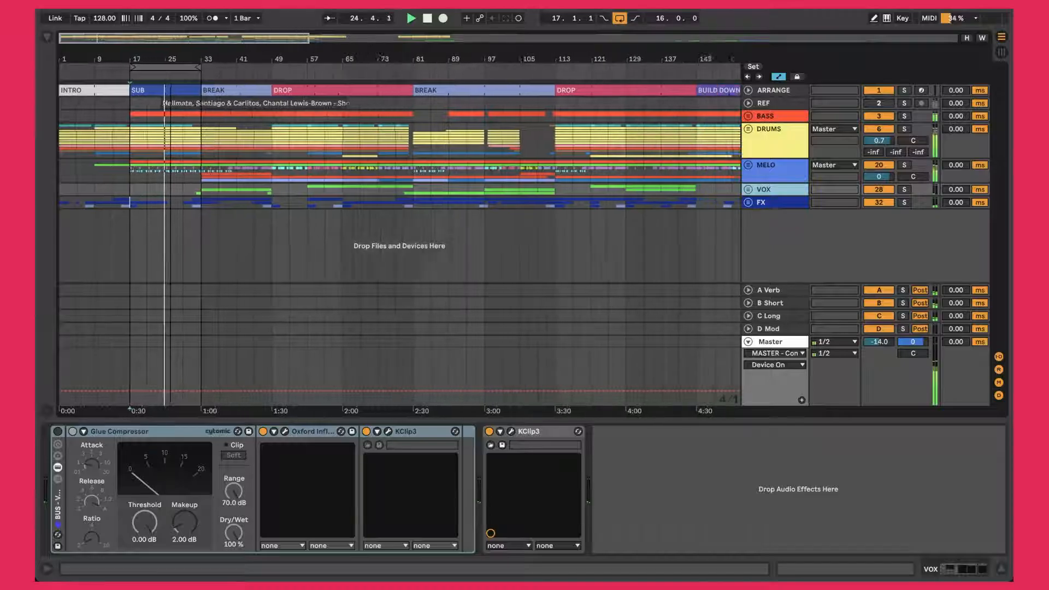
{"action": "scroll", "coordinate": [399, 245], "scroll_direction": "up", "scroll_amount": 5}
{"action": "scroll", "coordinate": [610, 127], "scroll_direction": "up", "scroll_amount": 2}
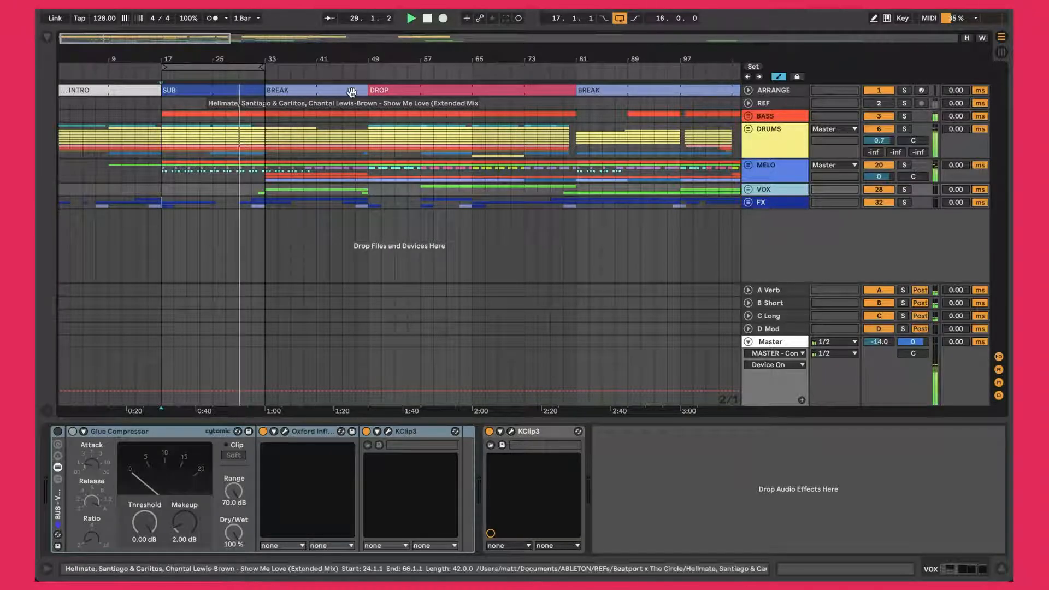
{"action": "scroll", "coordinate": [298, 58], "scroll_direction": "down", "scroll_amount": 2}
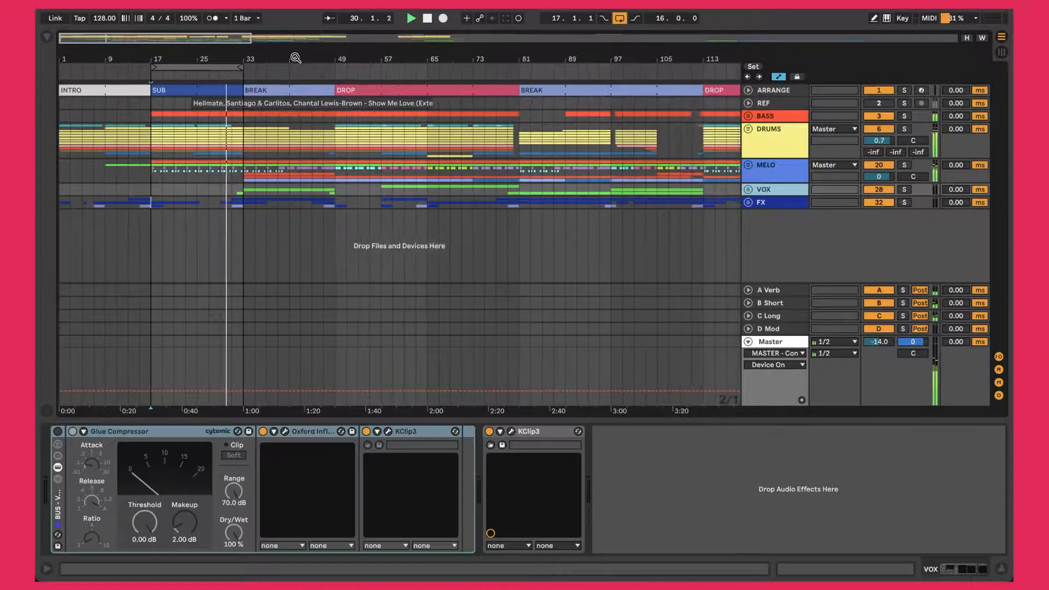
{"action": "scroll", "coordinate": [295, 58], "scroll_direction": "down", "scroll_amount": 3}
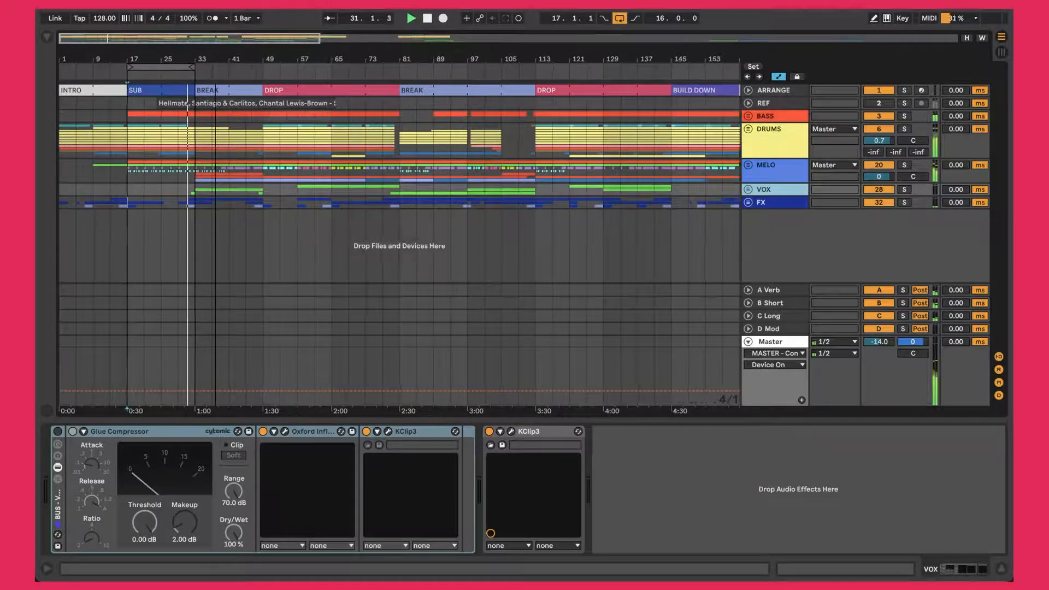
{"action": "scroll", "coordinate": [295, 57], "scroll_direction": "down", "scroll_amount": 2}
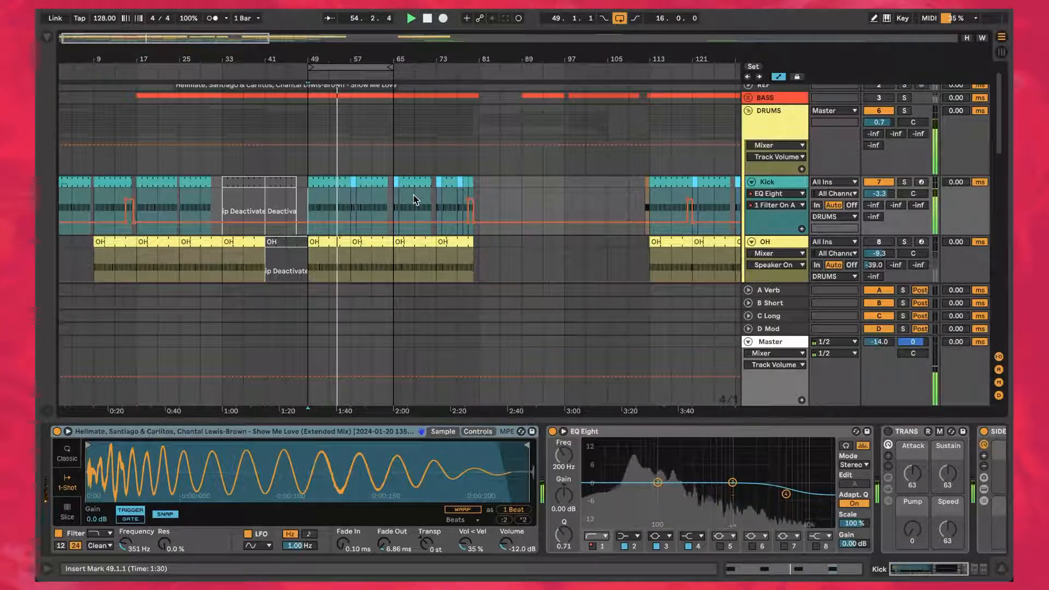
Consolidate the two Kick clips at the start of the drop from bar 49 and open the merged clip's notes
{"action": "left_click", "coordinate": [327, 183]}
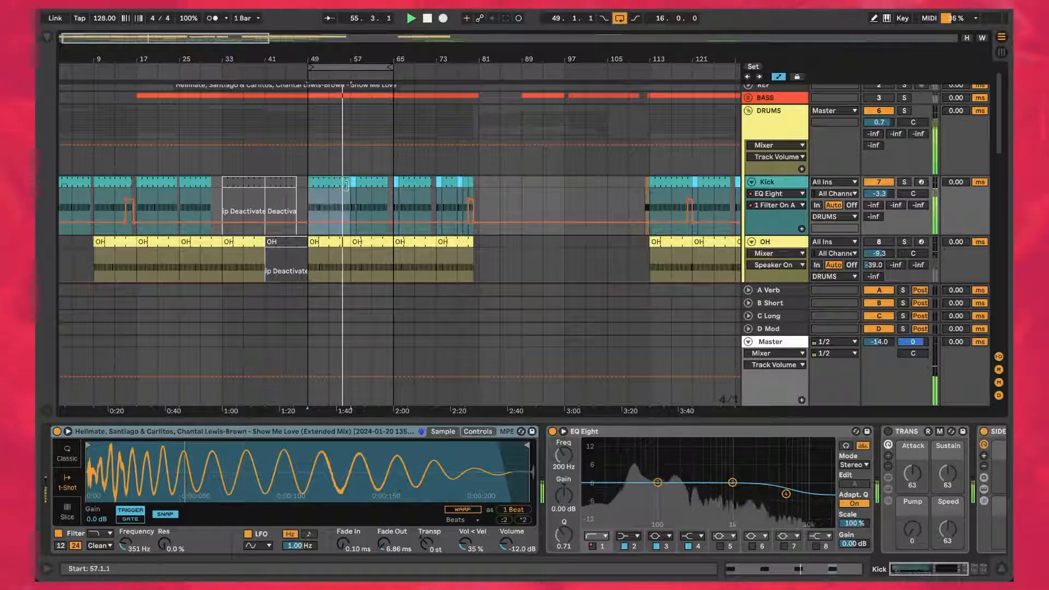
{"action": "left_click", "coordinate": [367, 182]}
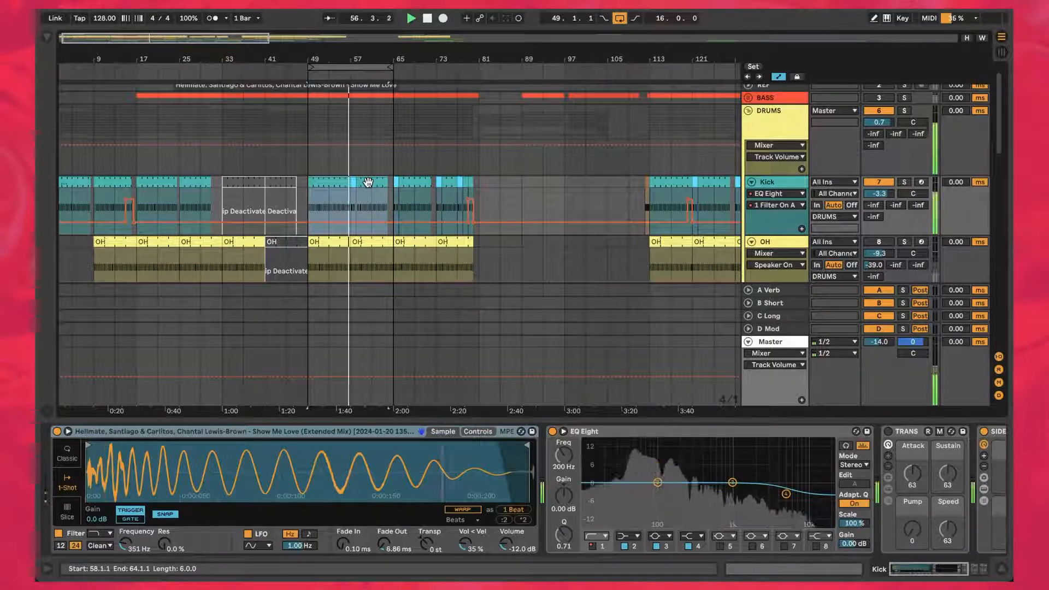
{"action": "double_click", "coordinate": [368, 182]}
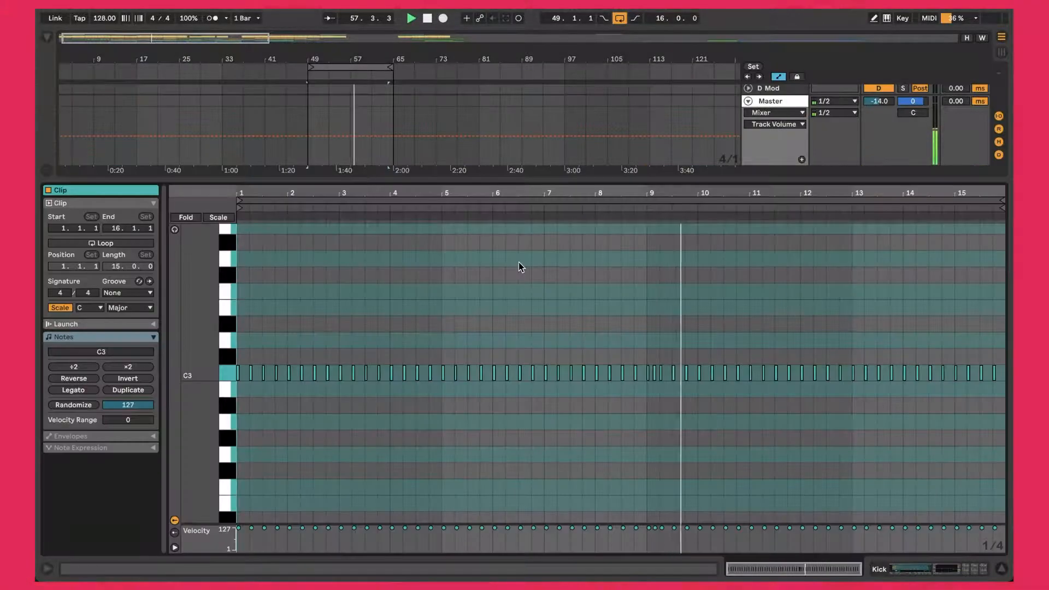
Examine the Kick clip's note pattern at its start and around bar 9, and return to the Kick's devices
{"action": "left_click", "coordinate": [581, 273]}
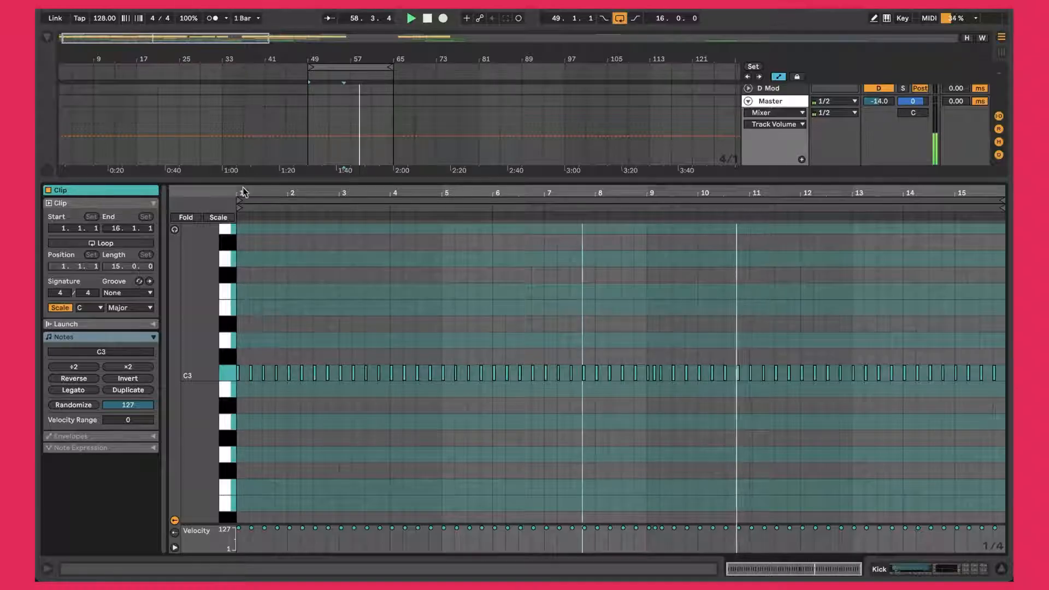
{"action": "left_click_drag", "start_coordinate": [252, 193], "coordinate": [325, 260]}
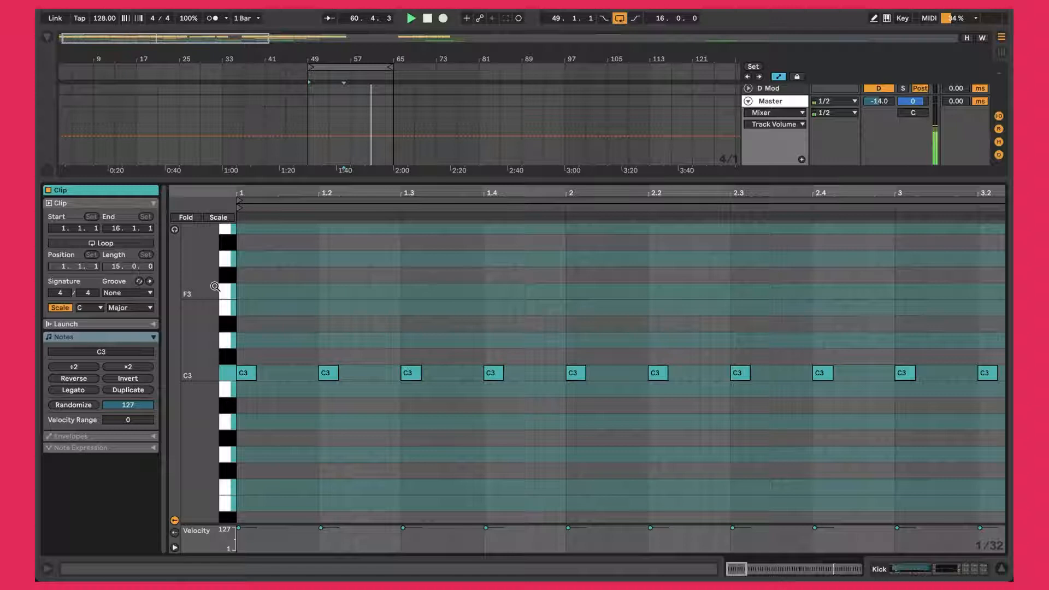
{"action": "left_click", "coordinate": [487, 194]}
{"action": "left_click_drag", "start_coordinate": [459, 194], "coordinate": [271, 194]}
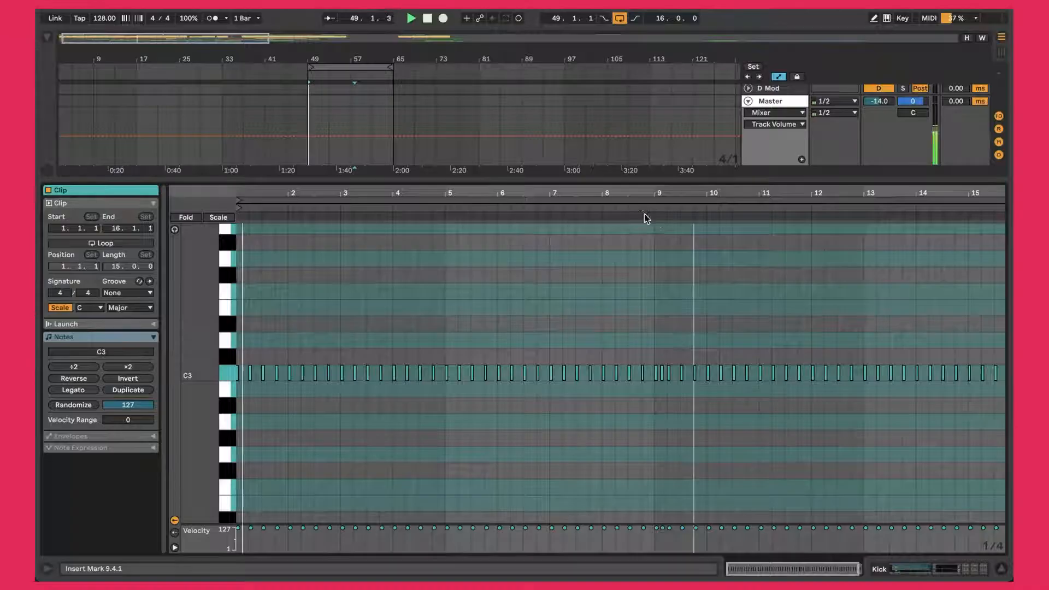
{"action": "left_click_drag", "start_coordinate": [661, 194], "coordinate": [662, 240]}
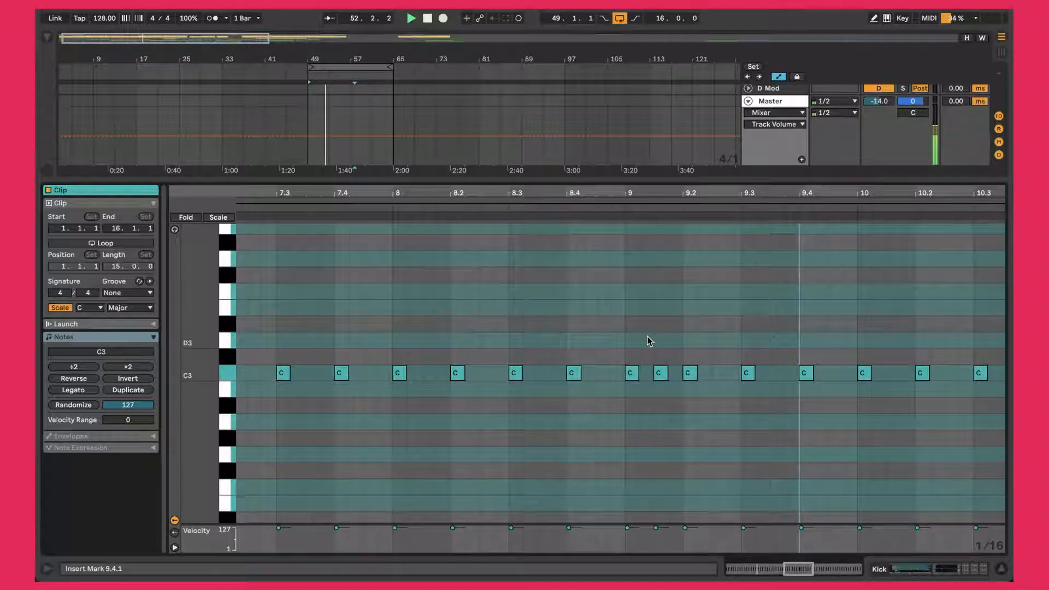
{"action": "left_click_drag", "start_coordinate": [587, 198], "coordinate": [587, 158]}
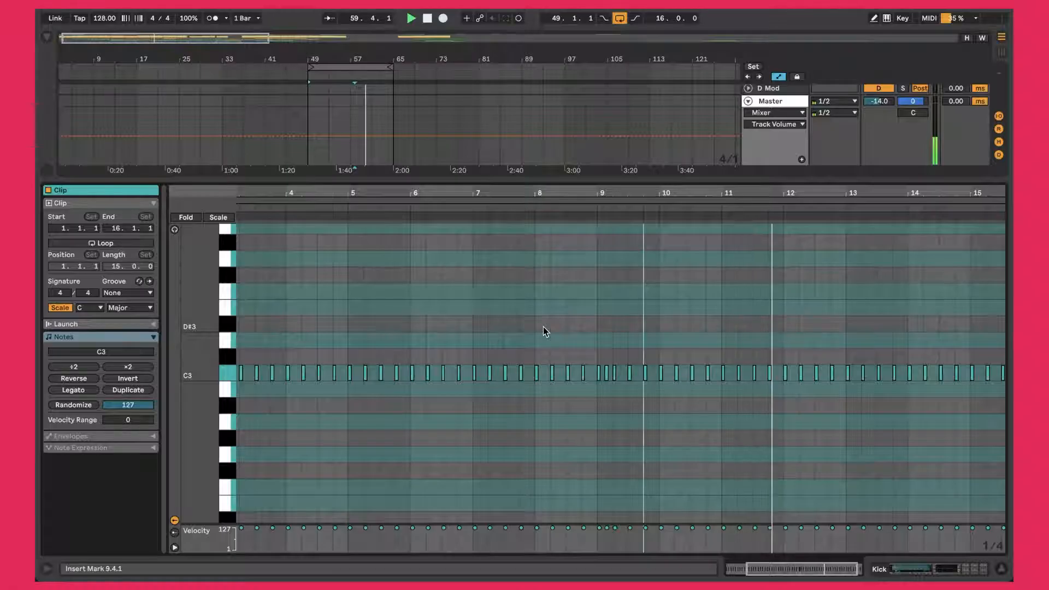
{"action": "key", "text": "shift+Tab"}
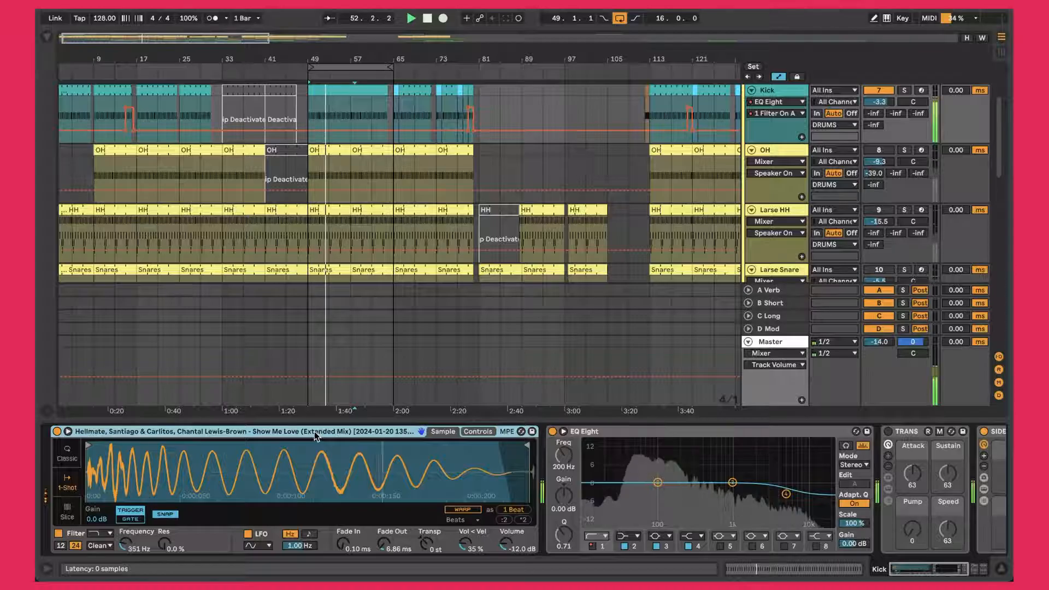
Unfold the REF track and extend the start of its reference clip back to 1.1.1
{"action": "scroll", "coordinate": [318, 313], "scroll_direction": "up", "scroll_amount": 4}
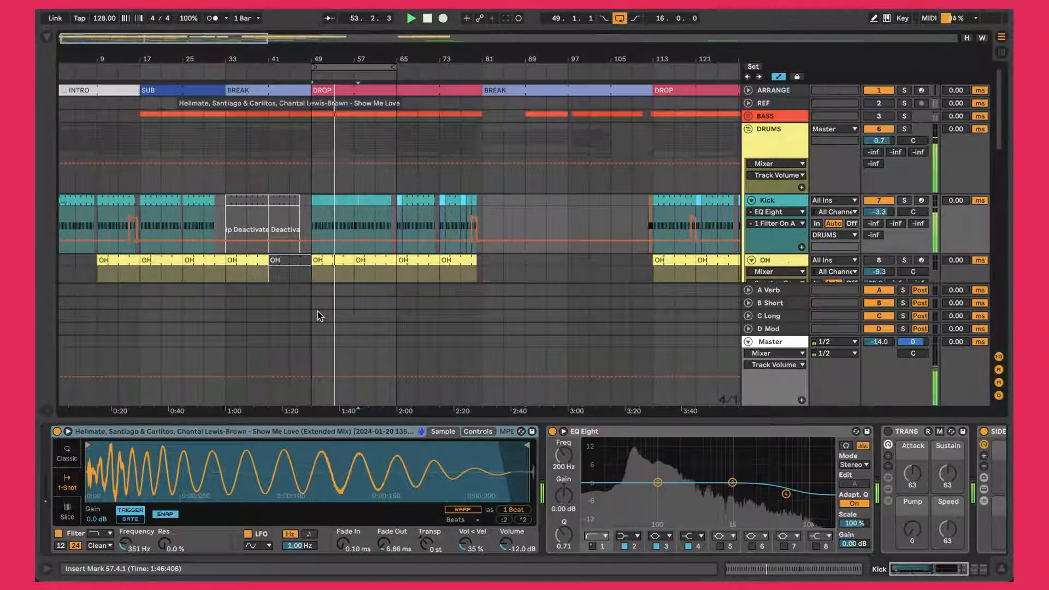
{"action": "left_click", "coordinate": [748, 103]}
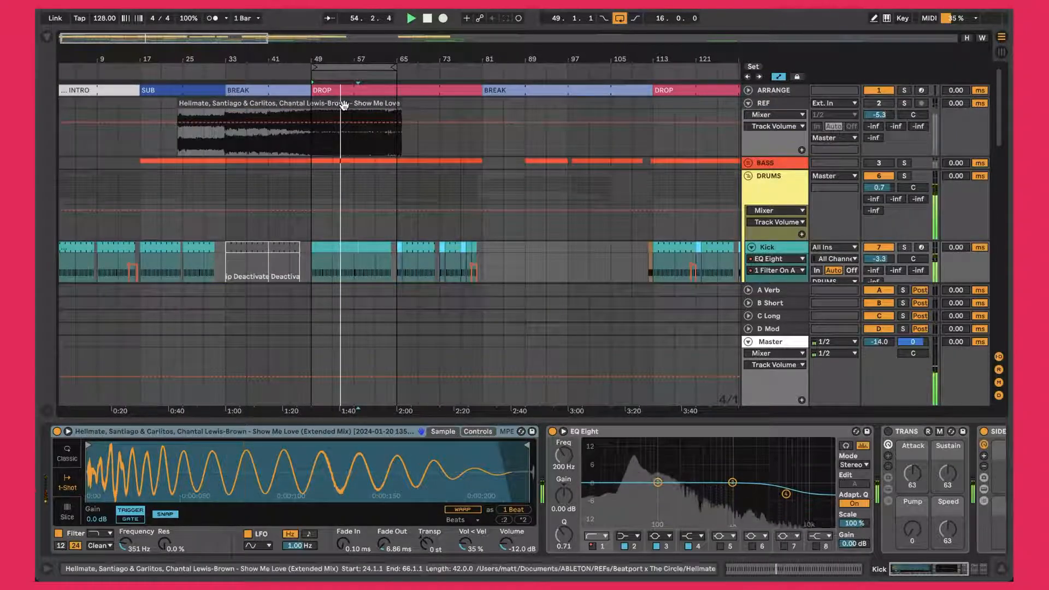
{"action": "left_click_drag", "start_coordinate": [178, 105], "coordinate": [58, 105]}
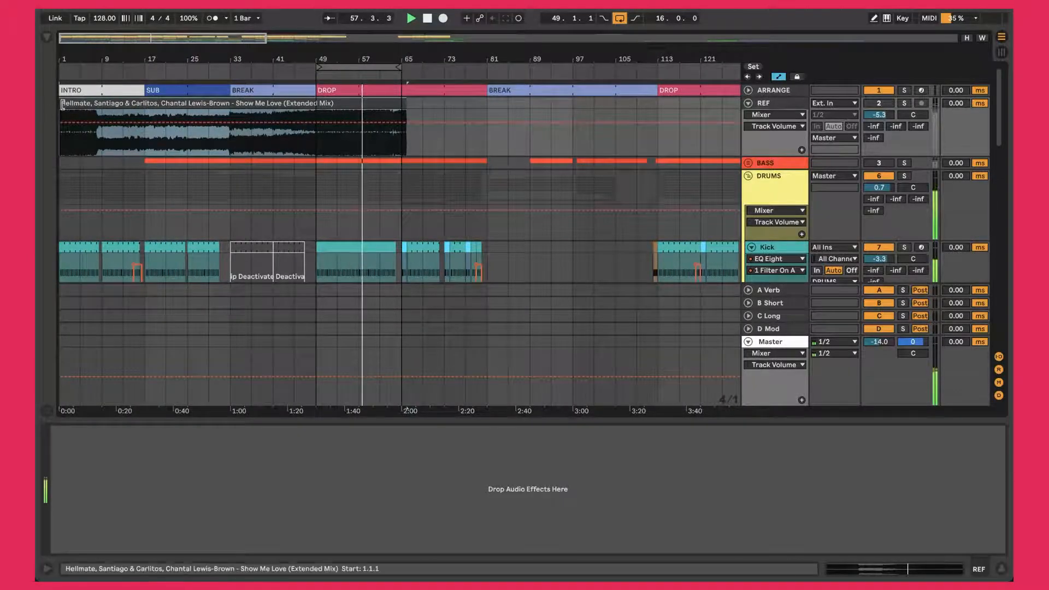
Split the REF clip at 1.4.3 and 2.1.1 and select the half-beat kick slice between the cuts
{"action": "left_click_drag", "start_coordinate": [61, 59], "coordinate": [61, 278]}
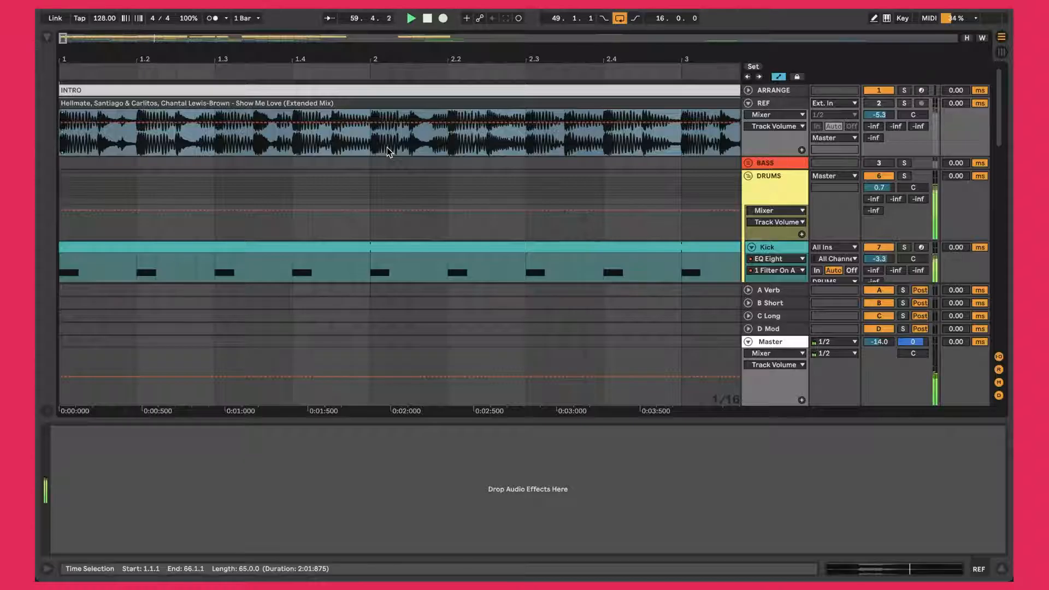
{"action": "left_click", "coordinate": [325, 150]}
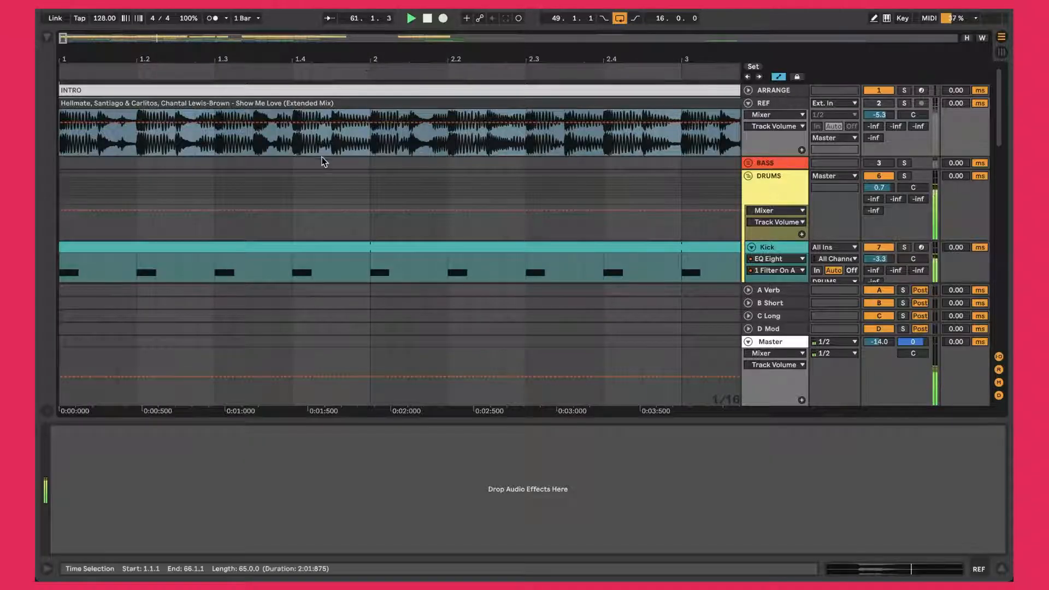
{"action": "key", "text": "super+e"}
{"action": "left_click", "coordinate": [367, 145]}
{"action": "key", "text": "super+e"}
{"action": "left_click", "coordinate": [348, 102]}
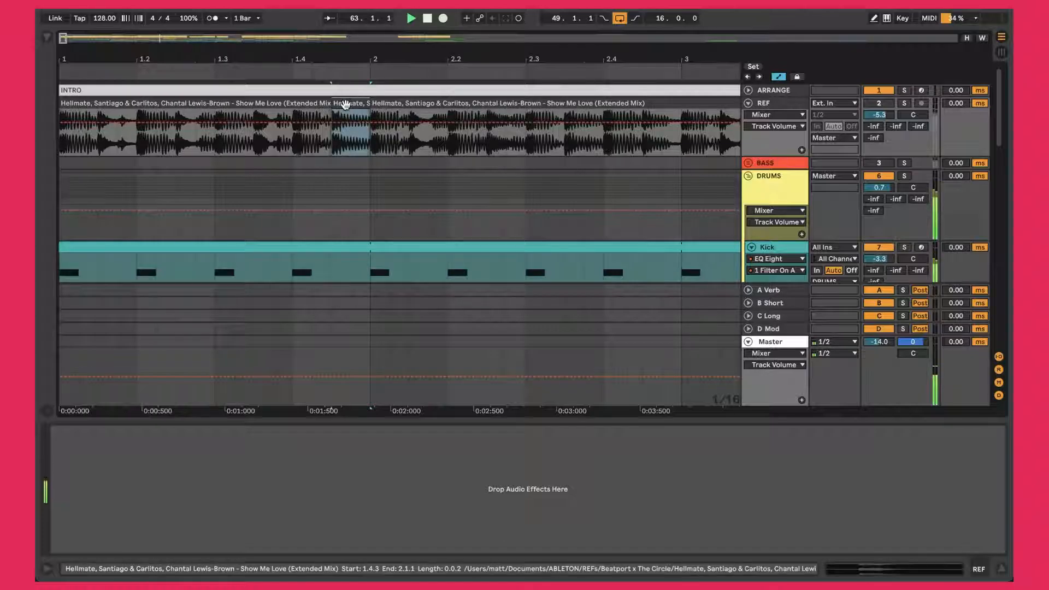
Set the Fade Out of the Kick track's sampler to 12.2 ms
{"action": "left_click", "coordinate": [790, 260]}
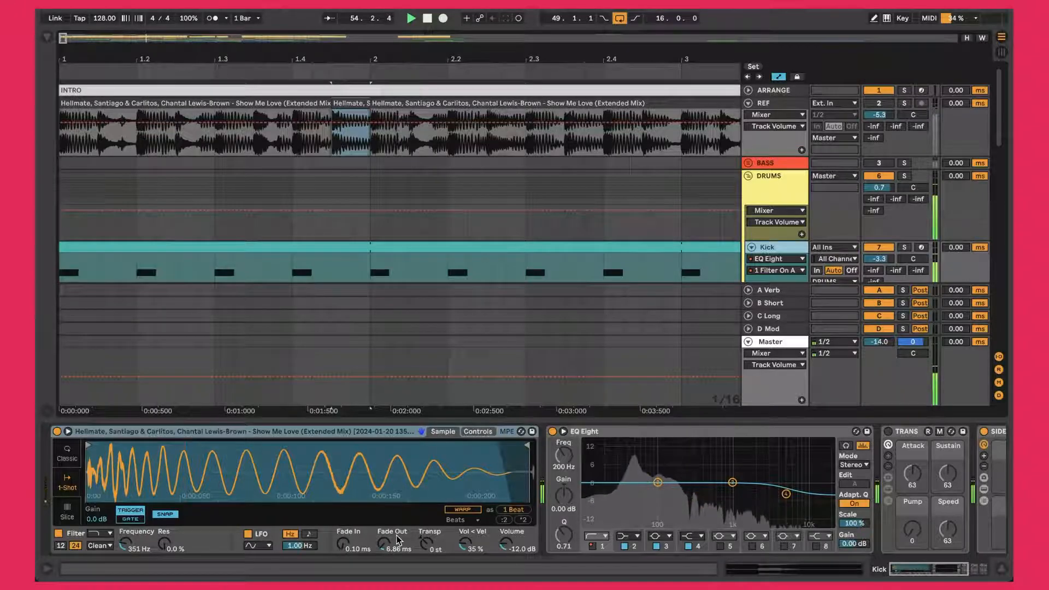
{"action": "left_click_drag", "start_coordinate": [384, 543], "coordinate": [384, 536]}
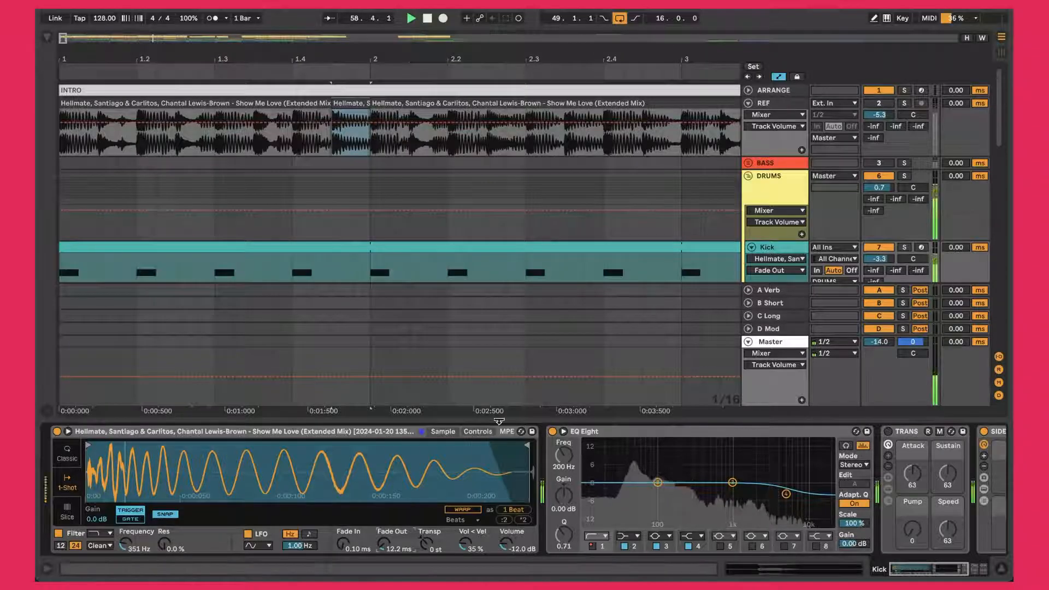
Set the Kick sampler's filter envelope amount to 72 and its filter frequency to 244 Hz, and return to the sample waveform
{"action": "left_click", "coordinate": [472, 435]}
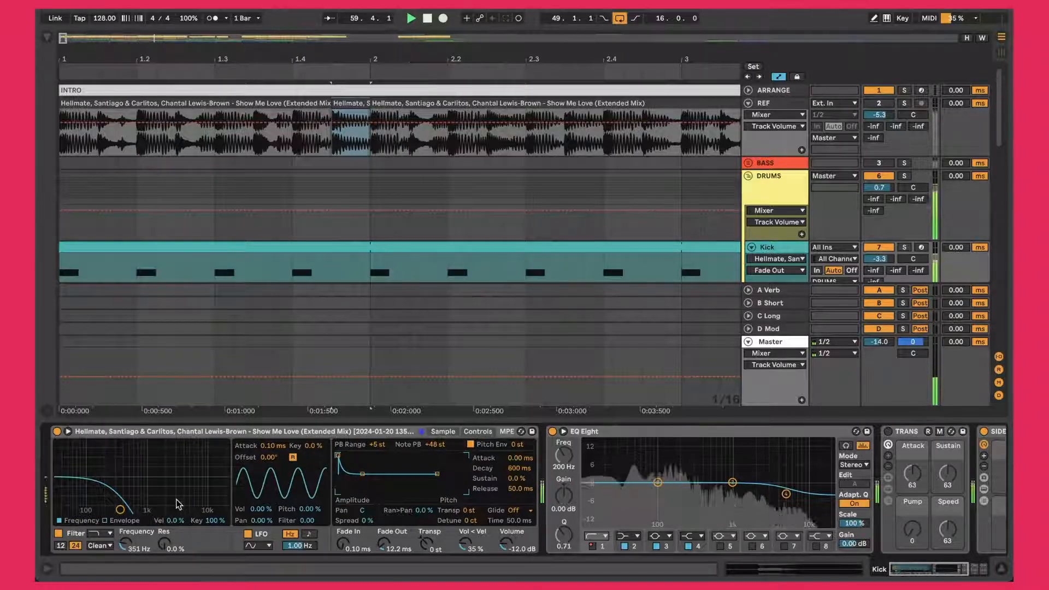
{"action": "left_click", "coordinate": [105, 521]}
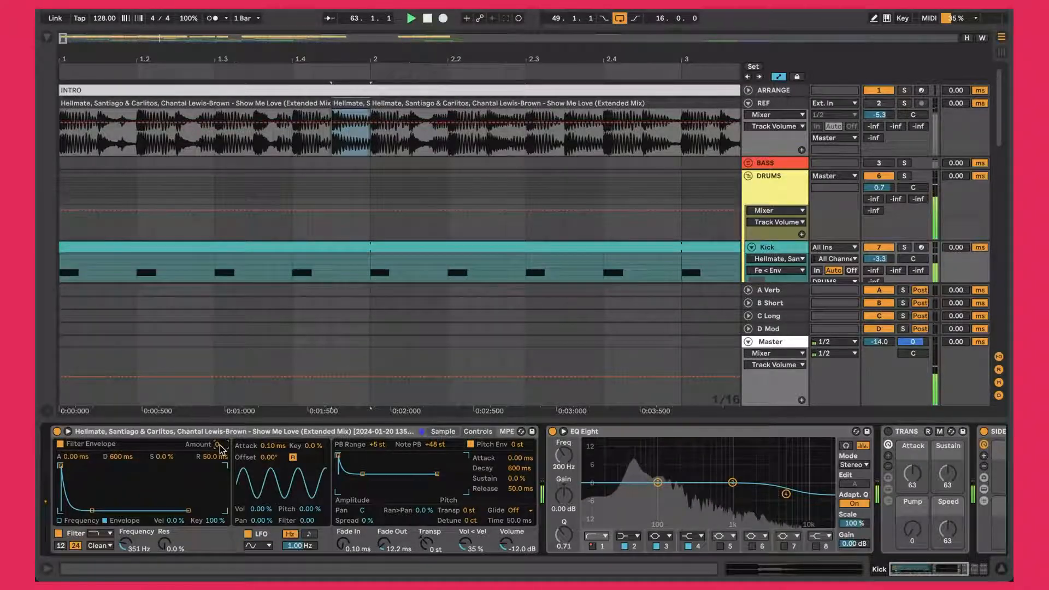
{"action": "left_click", "coordinate": [125, 543]}
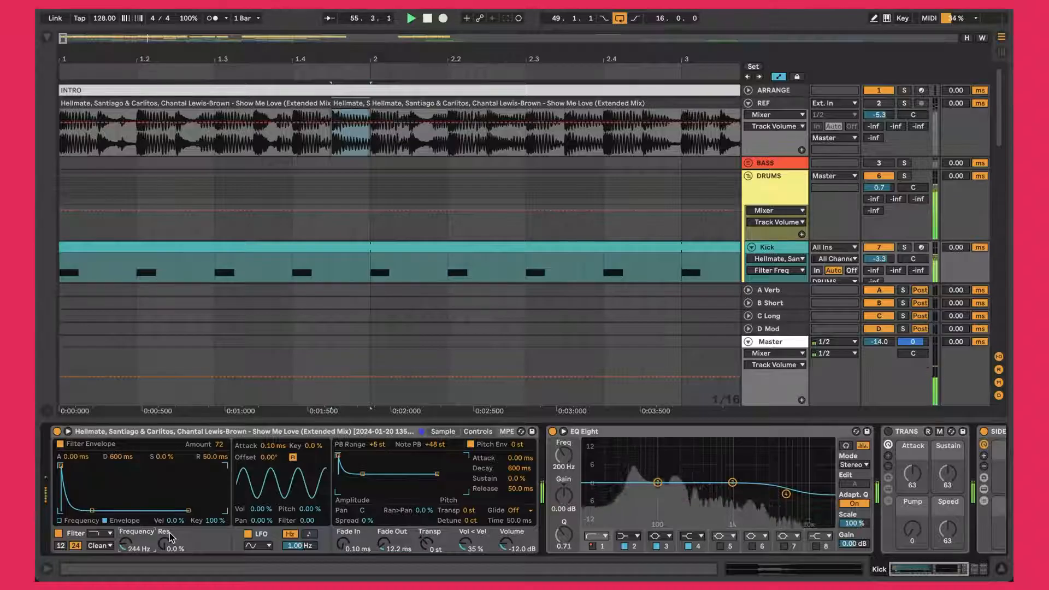
{"action": "left_click", "coordinate": [442, 431]}
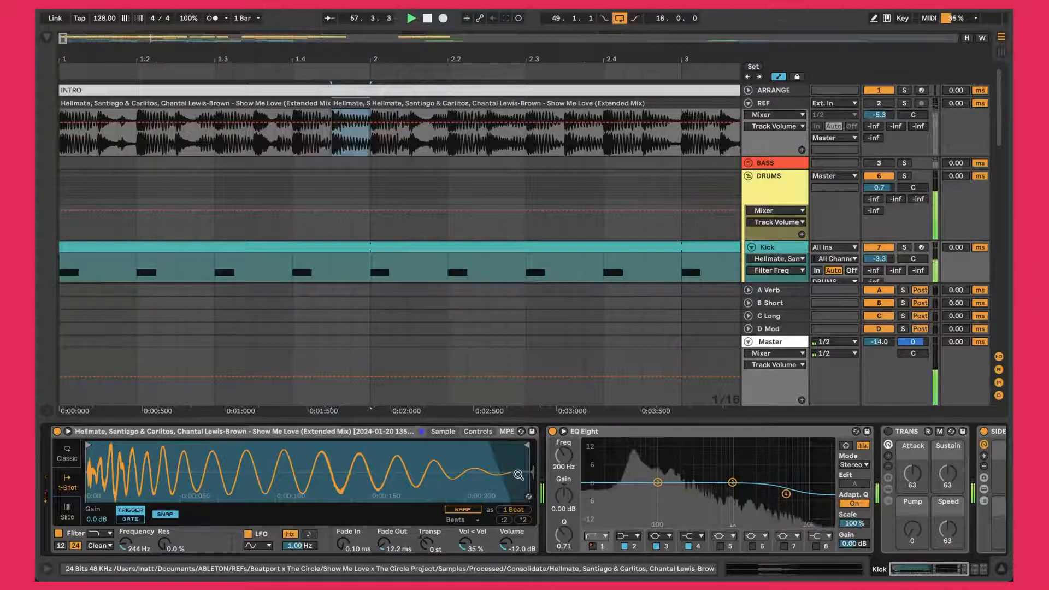
Try a high-cut filter on band 8 of the Kick's EQ Eight at 18.2 kHz with a Q of 1.02
{"action": "scroll", "coordinate": [532, 447], "scroll_direction": "right", "scroll_amount": 3}
{"action": "left_click", "coordinate": [532, 447]}
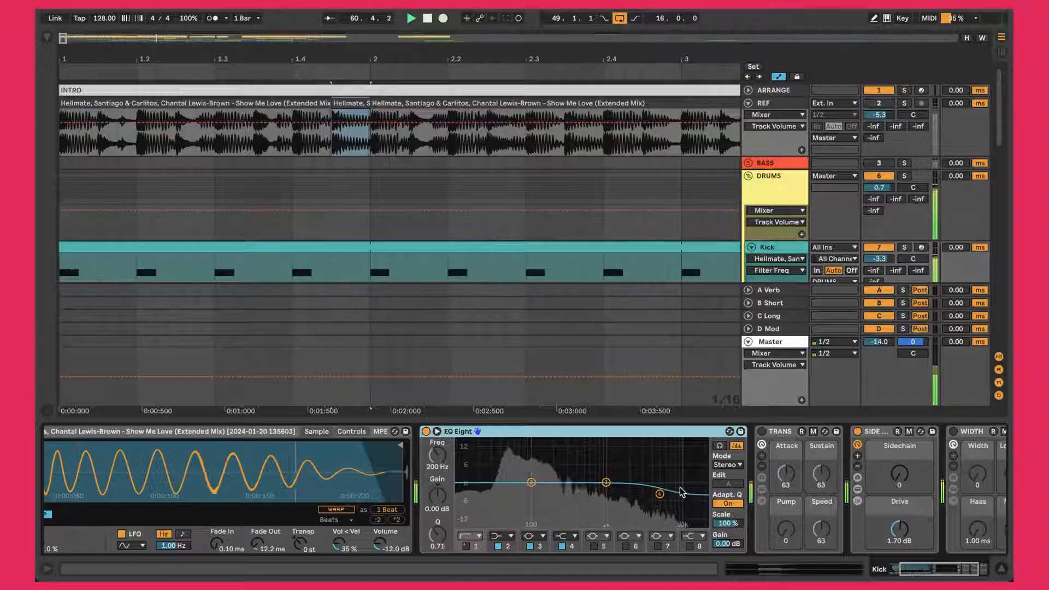
{"action": "left_click", "coordinate": [689, 546]}
{"action": "left_click", "coordinate": [693, 536]}
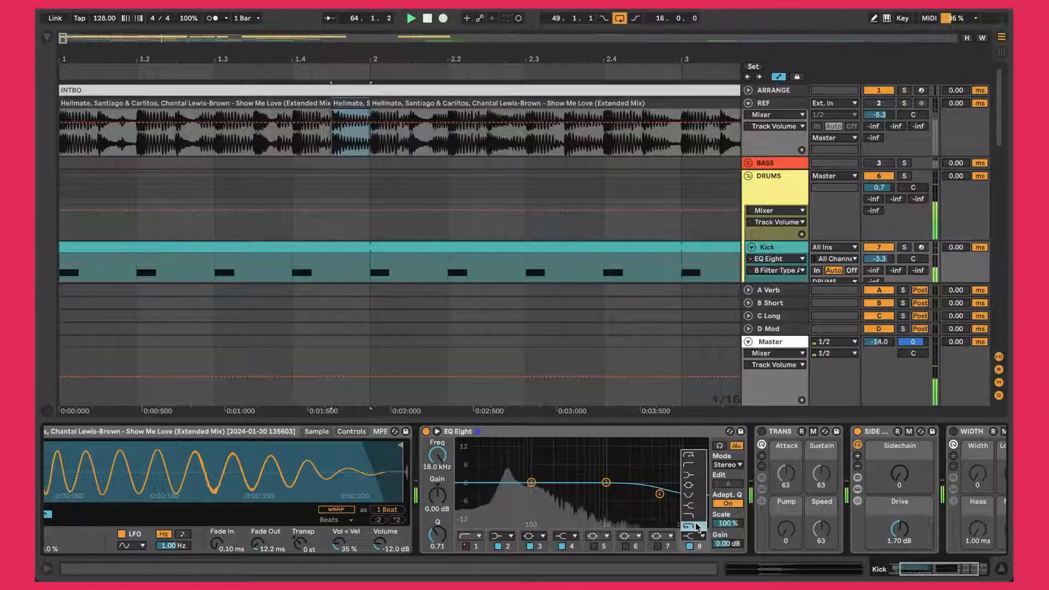
{"action": "left_click", "coordinate": [695, 519]}
{"action": "mouse_move", "coordinate": [700, 495]}
{"action": "left_mouse_down"}
{"action": "mouse_move", "coordinate": [609, 493]}
{"action": "mouse_move", "coordinate": [702, 489]}
{"action": "left_mouse_up"}
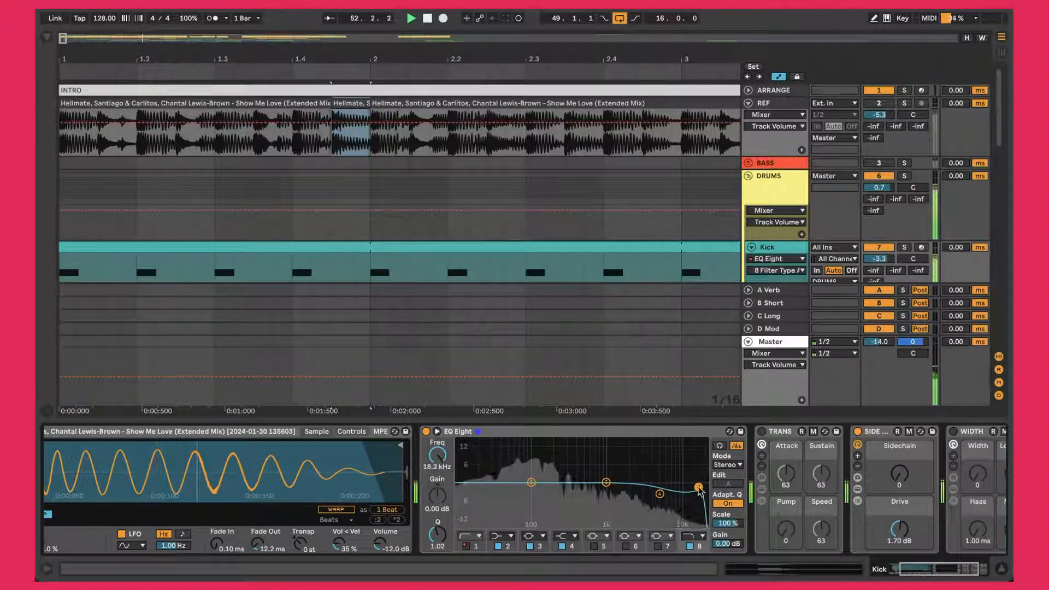
{"action": "left_click", "coordinate": [690, 545]}
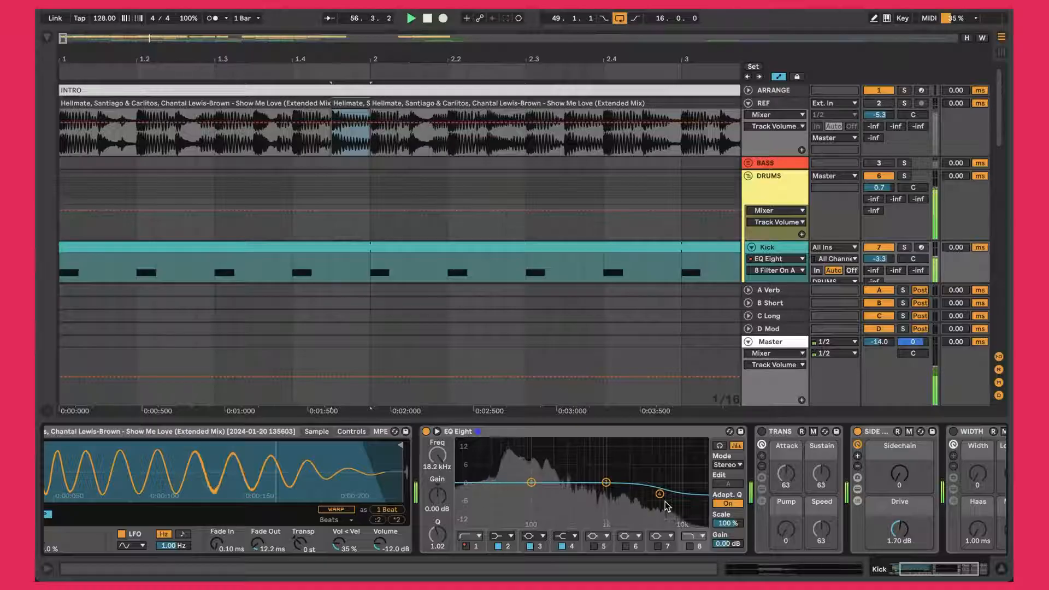
Look over the Kick's remaining effects and hide the device view to make room for the drum tracks
{"action": "scroll", "coordinate": [666, 505], "scroll_direction": "right", "scroll_amount": 4}
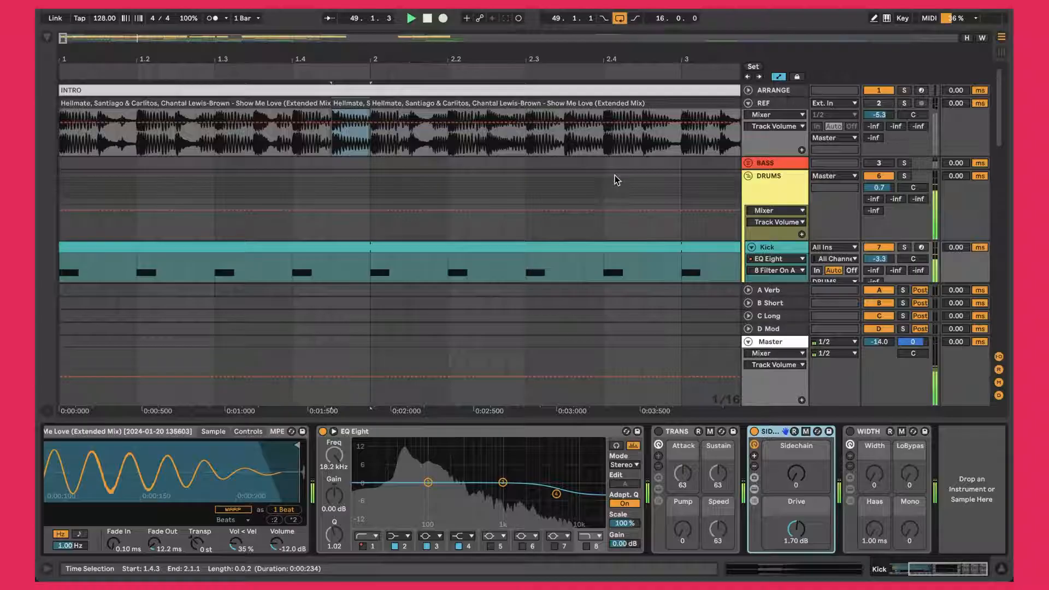
{"action": "scroll", "coordinate": [610, 191], "scroll_direction": "down", "scroll_amount": 1}
{"action": "left_click_drag", "start_coordinate": [479, 57], "coordinate": [479, 25]}
{"action": "scroll", "coordinate": [431, 225], "scroll_direction": "down", "scroll_amount": 1}
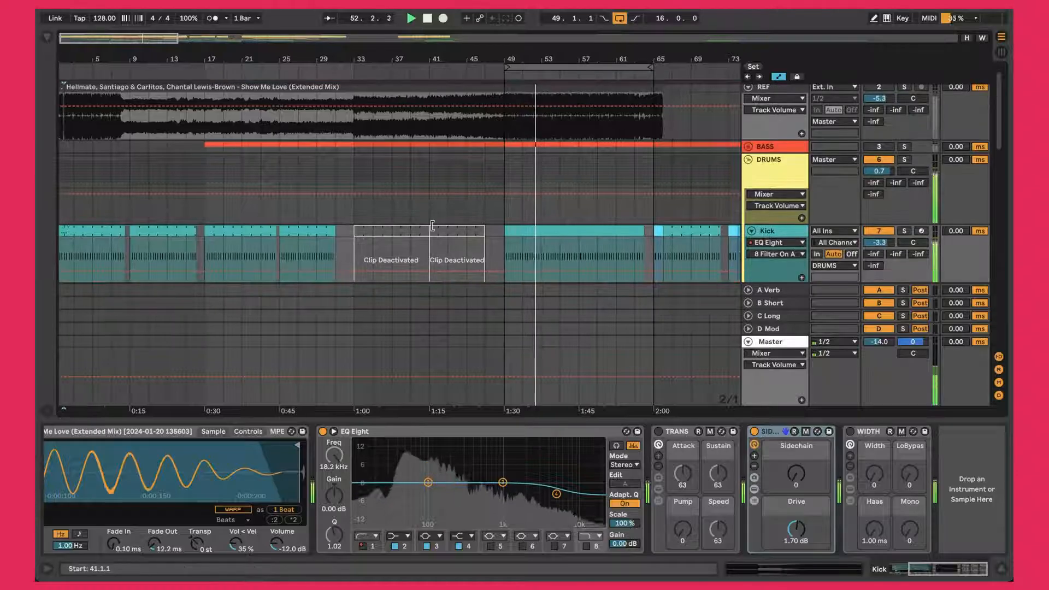
{"action": "key", "text": "alt+super+l"}
{"action": "scroll", "coordinate": [556, 225], "scroll_direction": "up", "scroll_amount": 1}
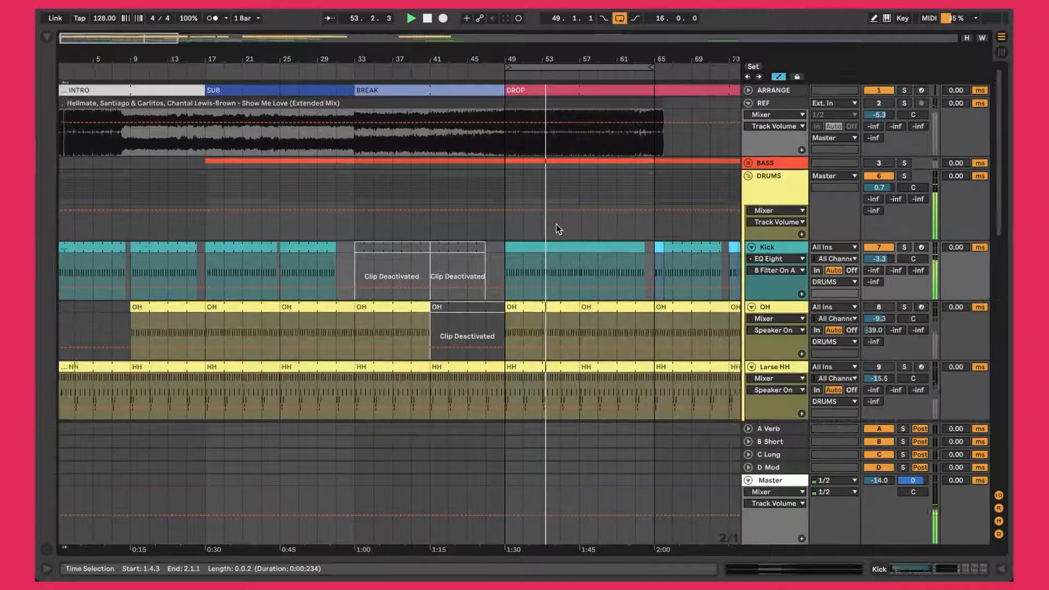
Solo the REF track to compare it with the mix, and switch the solo off again
{"action": "left_click", "coordinate": [786, 108]}
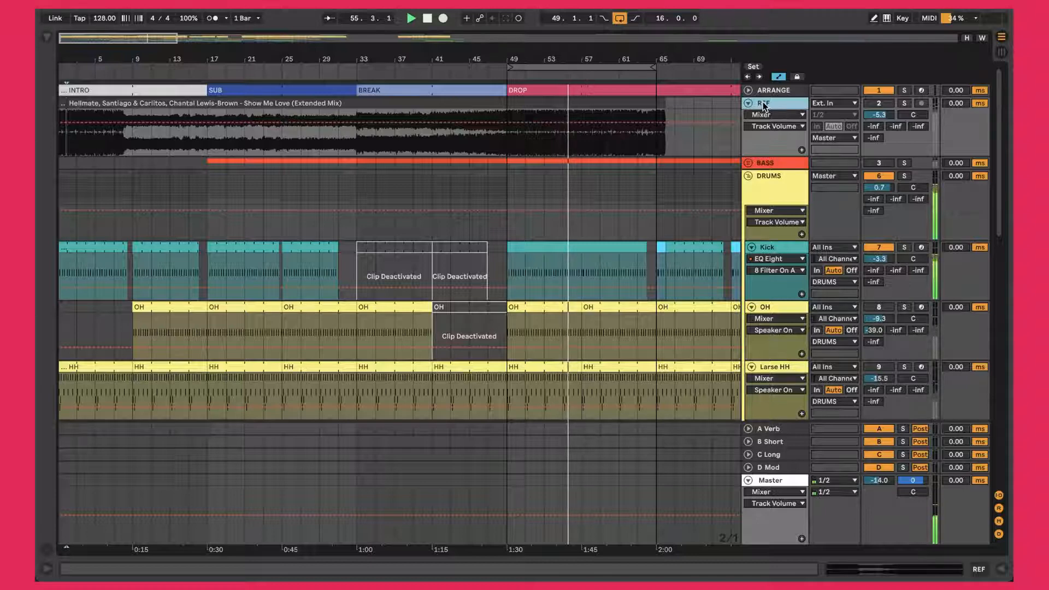
{"action": "key", "text": "s"}
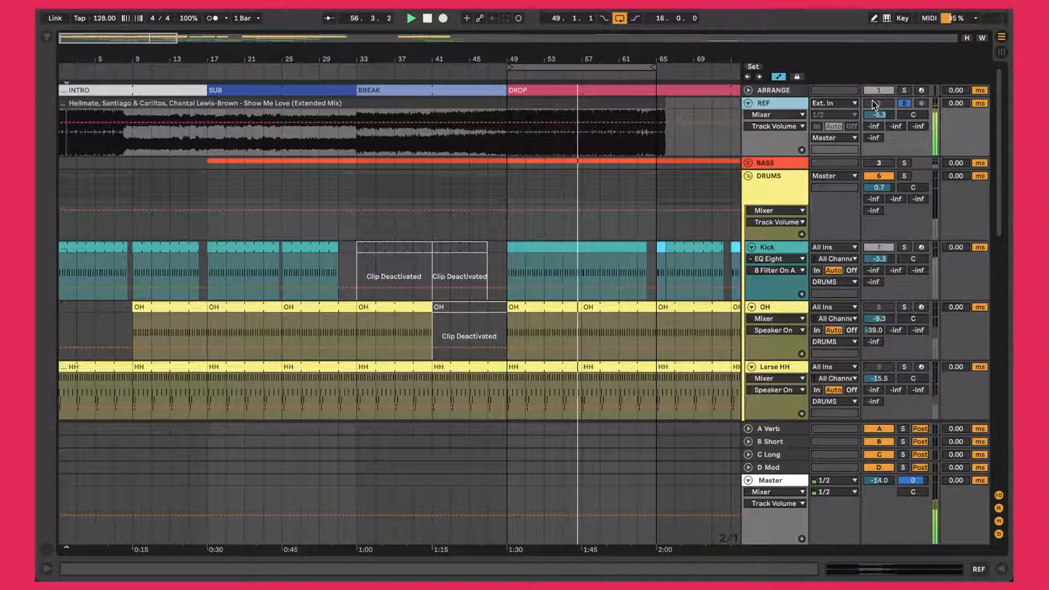
{"action": "key", "text": "s"}
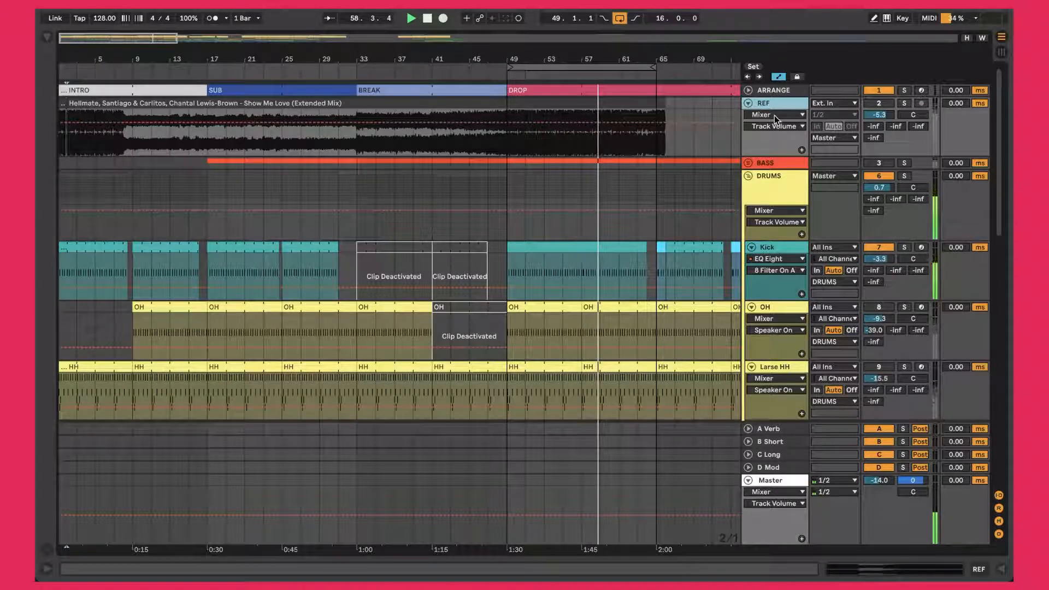
Compare the drum mix with the reference by repeatedly toggling the REF track's solo, leaving it off
{"action": "key", "text": "s"}
{"action": "key", "text": "s"}
{"action": "key", "text": "s"}
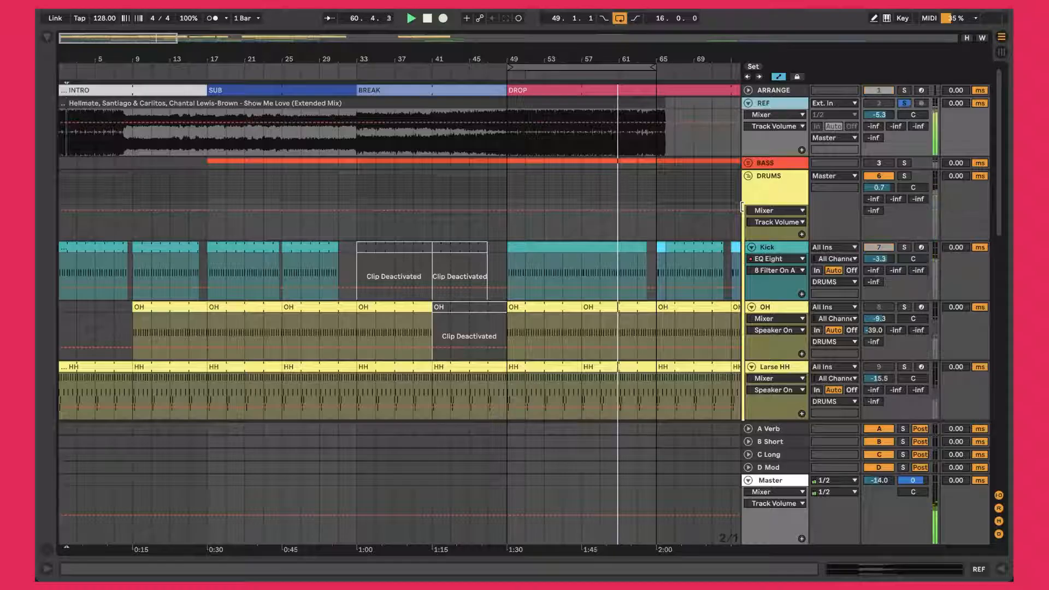
{"action": "key", "text": "s"}
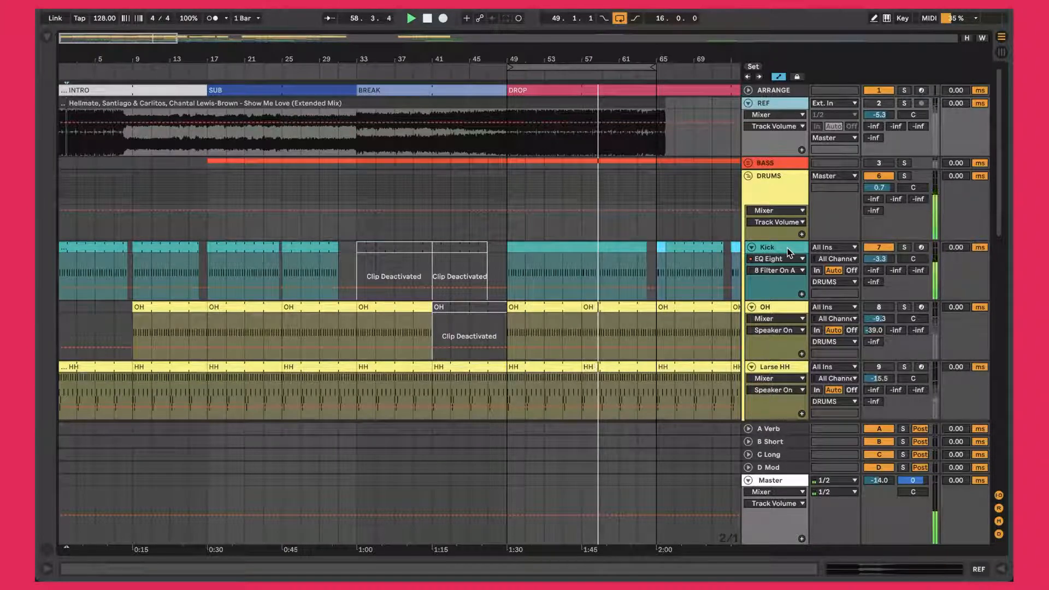
Show the Kick's devices again, and open the open-hat clip at bar 49 of the OH track to examine its notes
{"action": "double_click", "coordinate": [788, 252]}
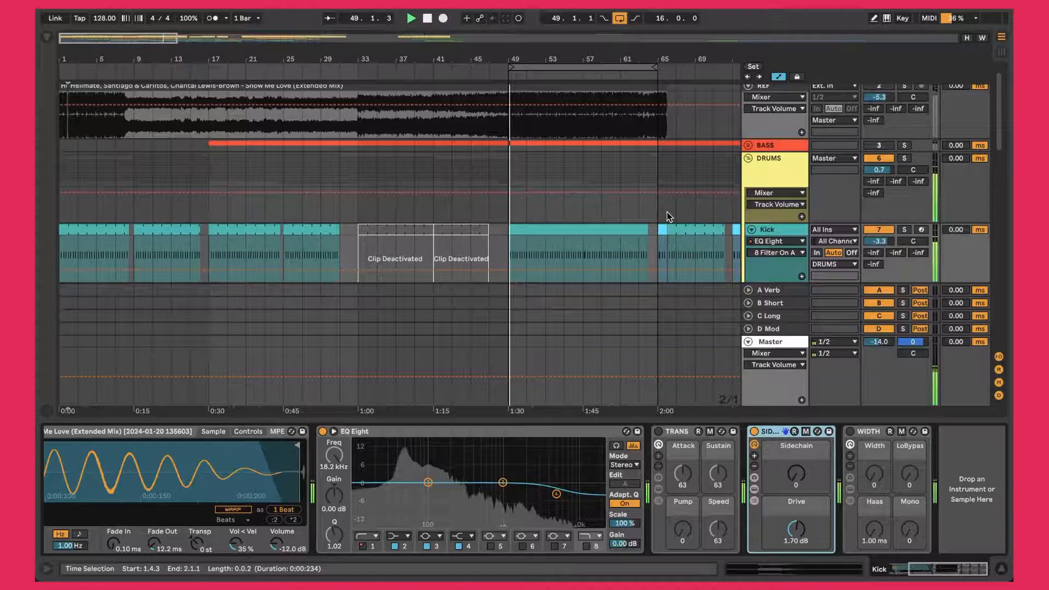
{"action": "scroll", "coordinate": [668, 216], "scroll_direction": "down", "scroll_amount": 5}
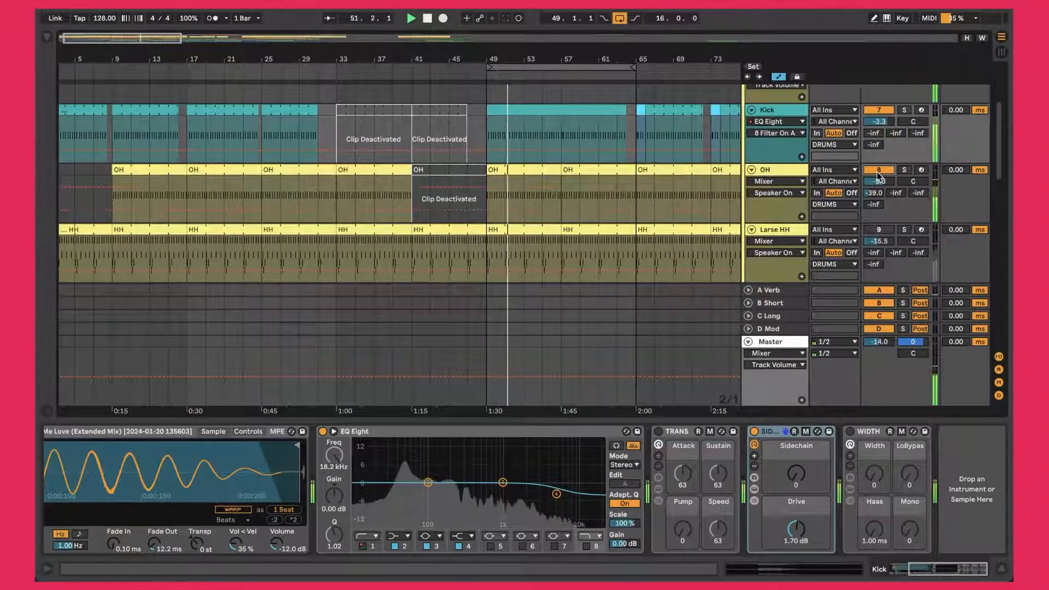
{"action": "double_click", "coordinate": [518, 169]}
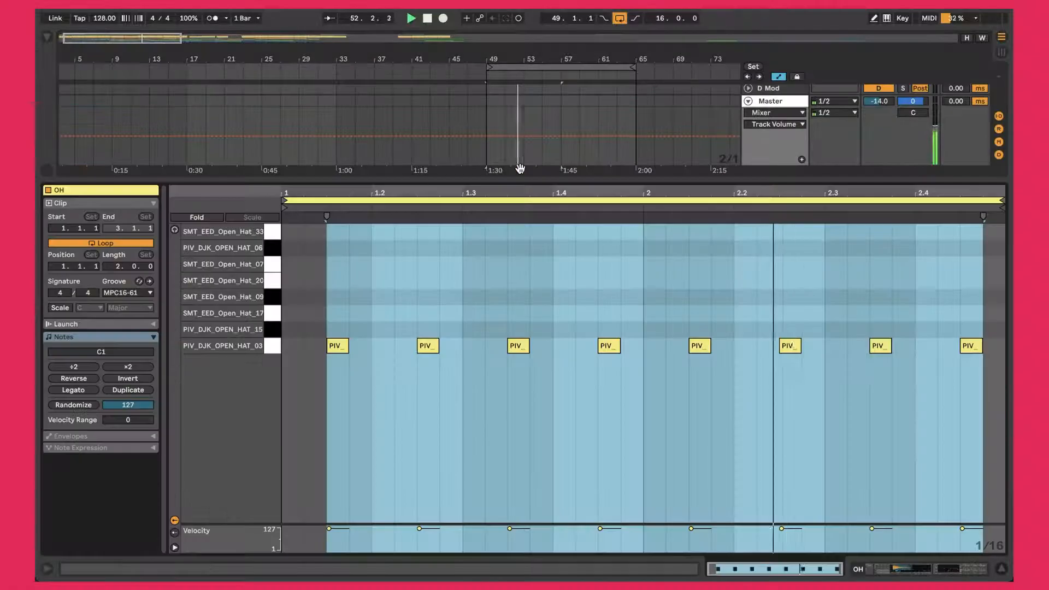
{"action": "left_click", "coordinate": [392, 343]}
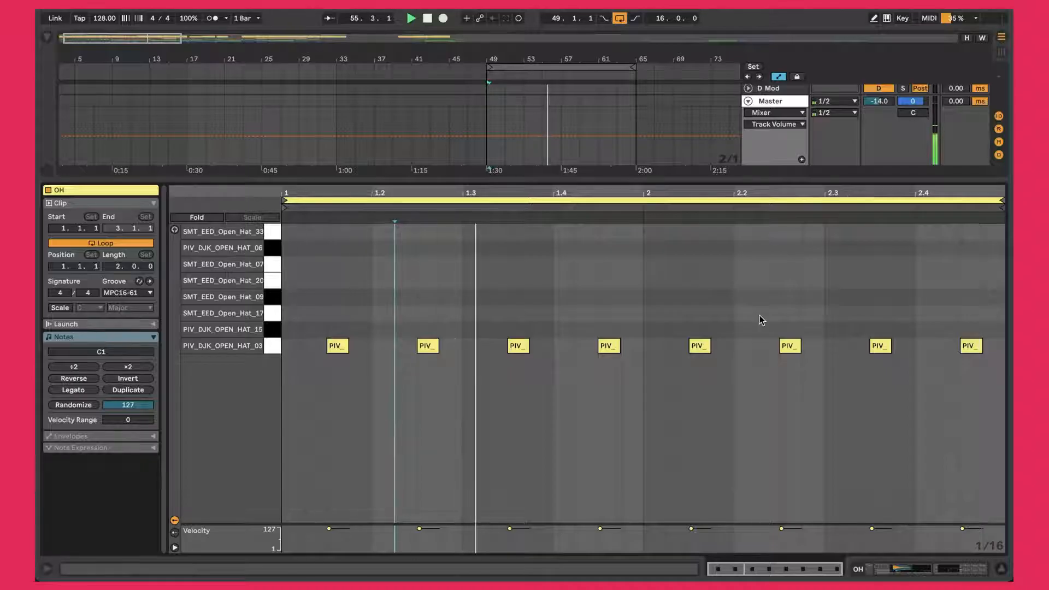
Show the OH track's devices and move the end point of the PIV_DJK_OPEN_HAT_03 sample slightly further out
{"action": "key", "text": "shift+Tab"}
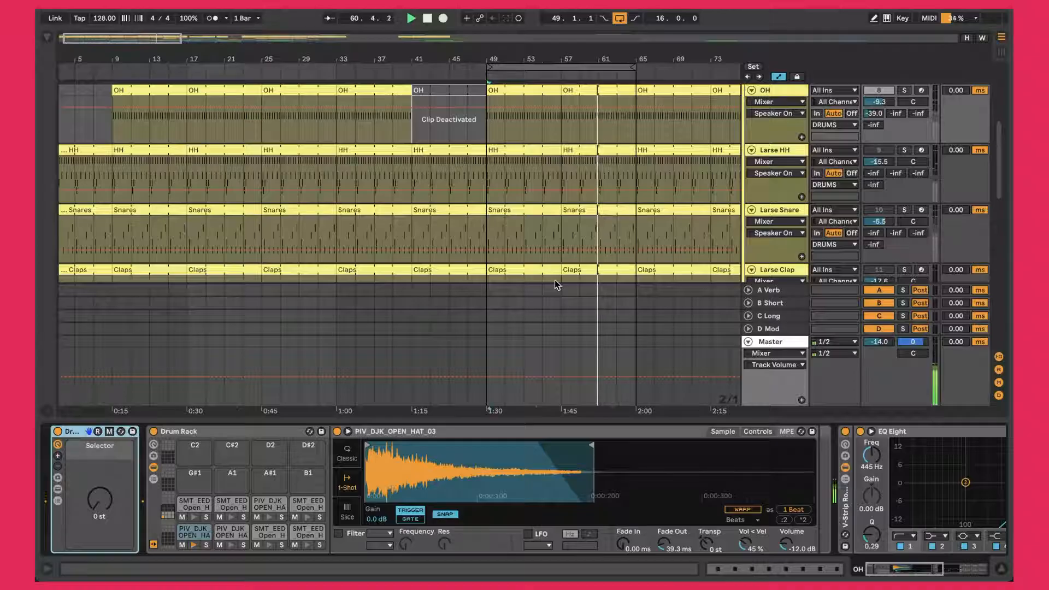
{"action": "scroll", "coordinate": [555, 284], "scroll_direction": "up", "scroll_amount": 1}
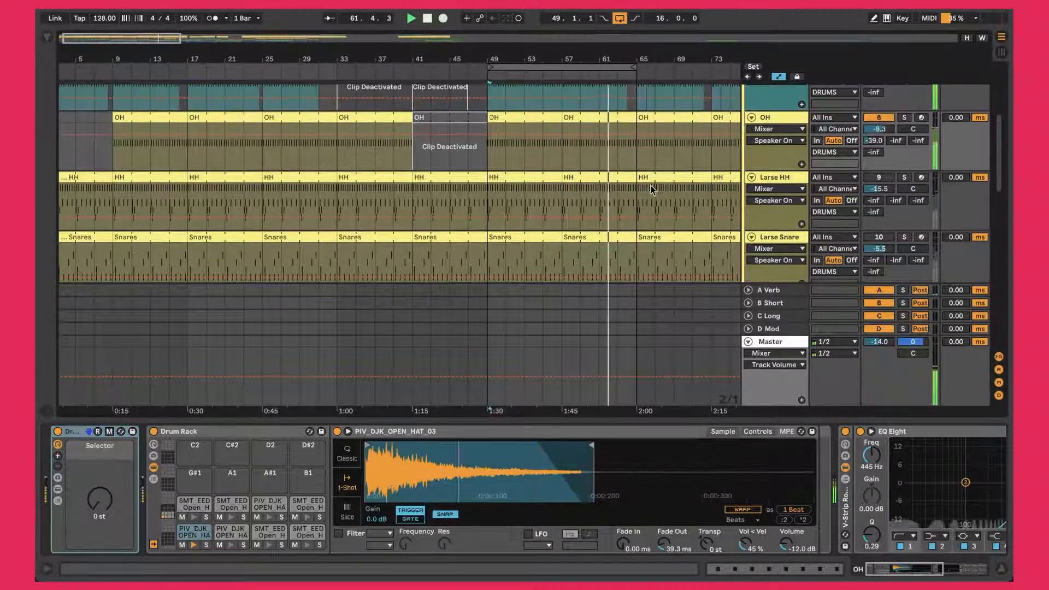
{"action": "left_click", "coordinate": [769, 120]}
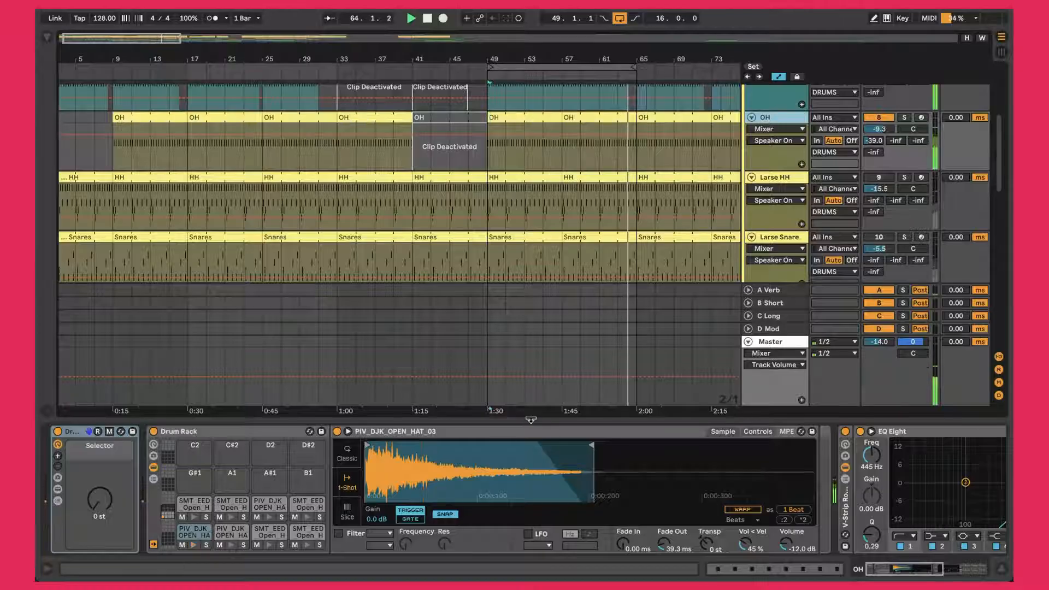
{"action": "left_click", "coordinate": [278, 446]}
{"action": "scroll", "coordinate": [278, 446], "scroll_direction": "right", "scroll_amount": 2}
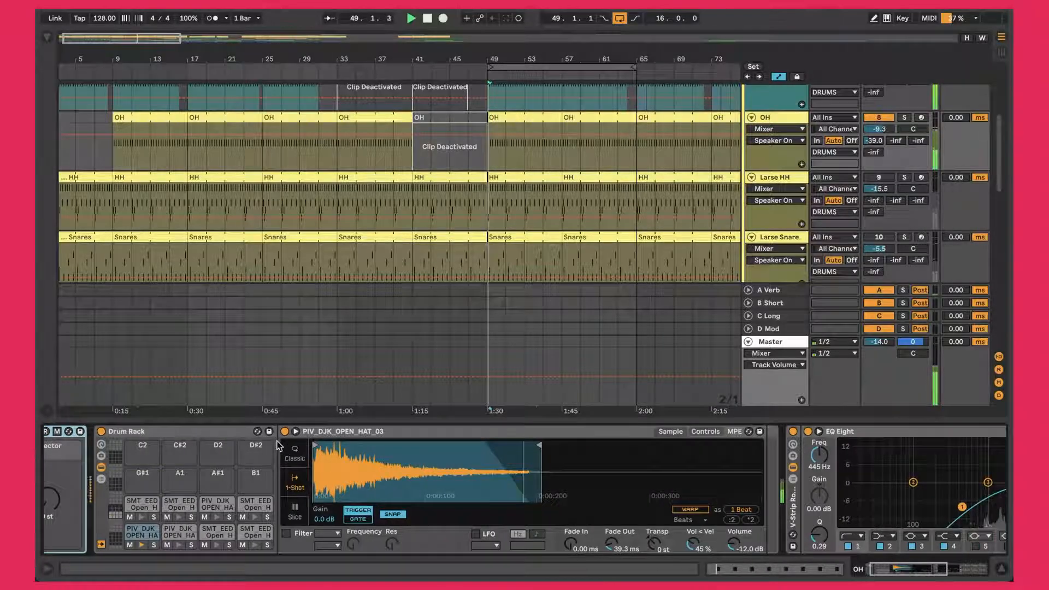
{"action": "mouse_move", "coordinate": [536, 448]}
{"action": "left_mouse_down"}
{"action": "mouse_move", "coordinate": [752, 464]}
{"action": "mouse_move", "coordinate": [489, 464]}
{"action": "mouse_move", "coordinate": [540, 464]}
{"action": "left_mouse_up"}
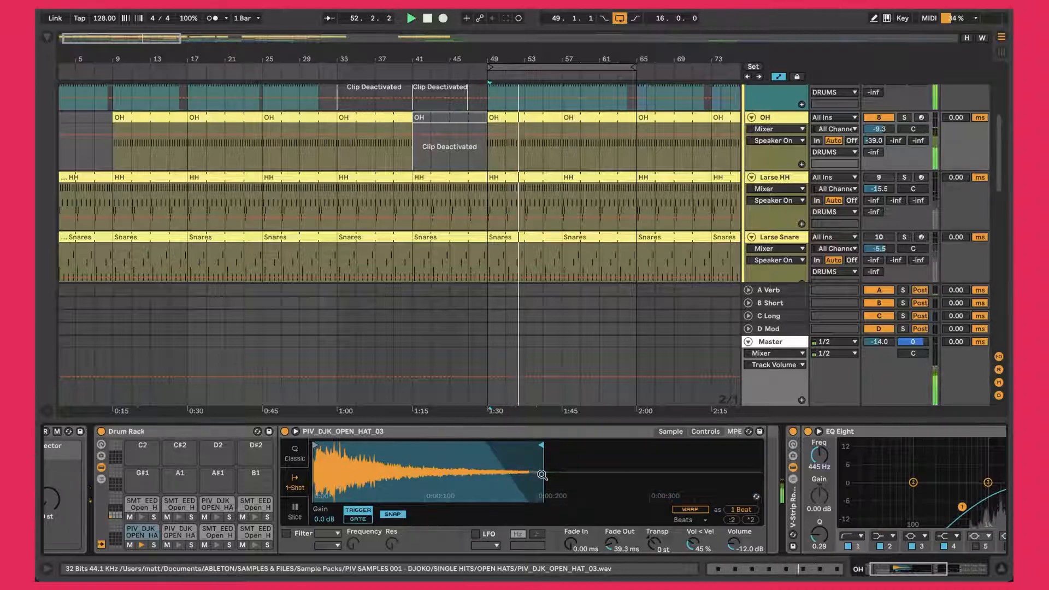
{"action": "scroll", "coordinate": [539, 474], "scroll_direction": "right", "scroll_amount": 5}
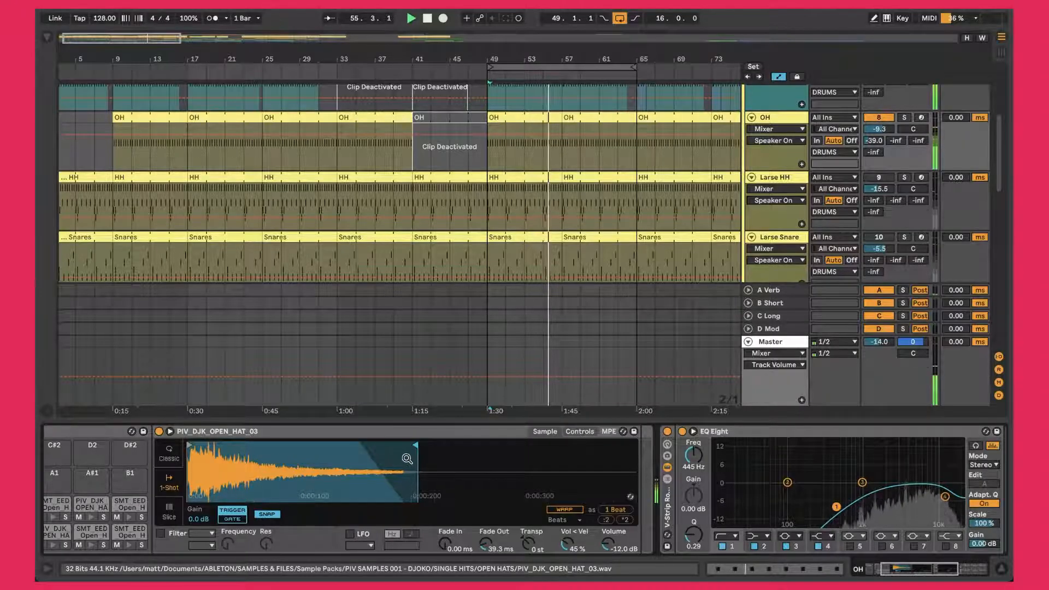
{"action": "left_click_drag", "start_coordinate": [411, 446], "coordinate": [416, 448]}
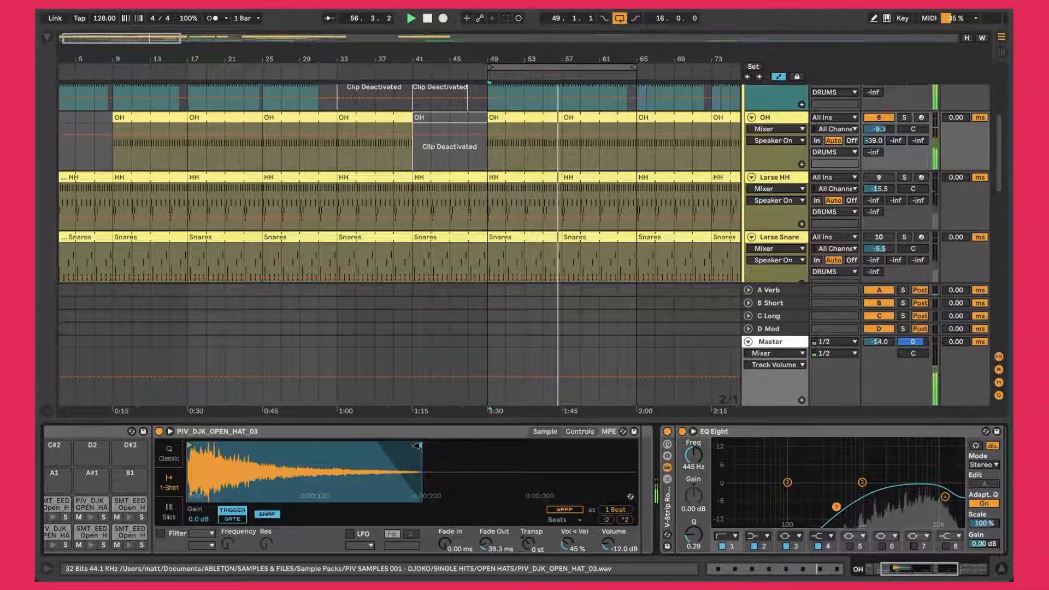
Examine the OH track's EQ Eight curve, its TRANS rack and its Sidechain and Drive settings
{"action": "scroll", "coordinate": [416, 448], "scroll_direction": "right", "scroll_amount": 10}
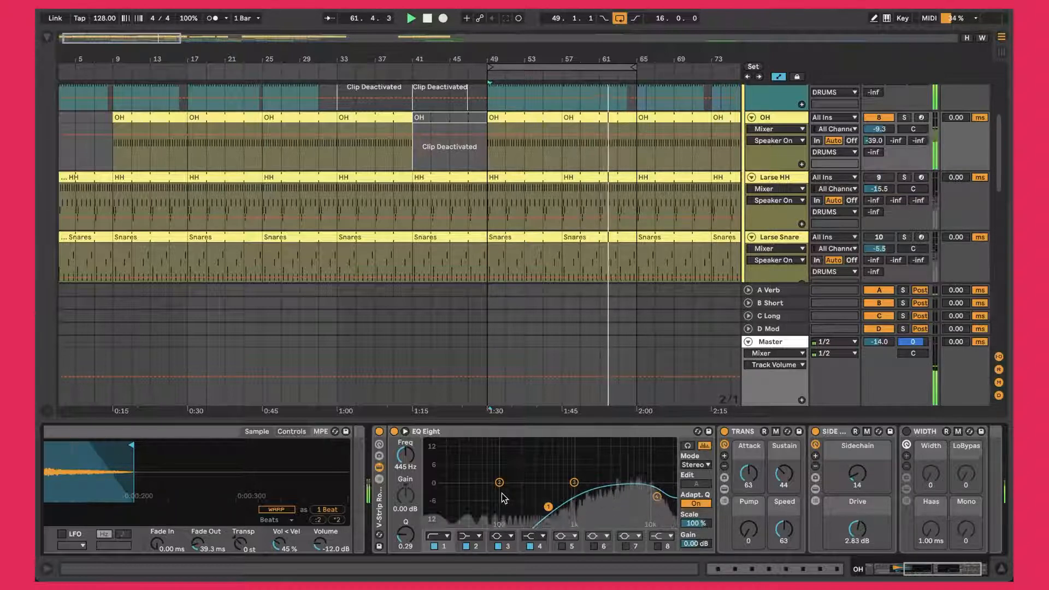
{"action": "scroll", "coordinate": [502, 492], "scroll_direction": "right", "scroll_amount": 3}
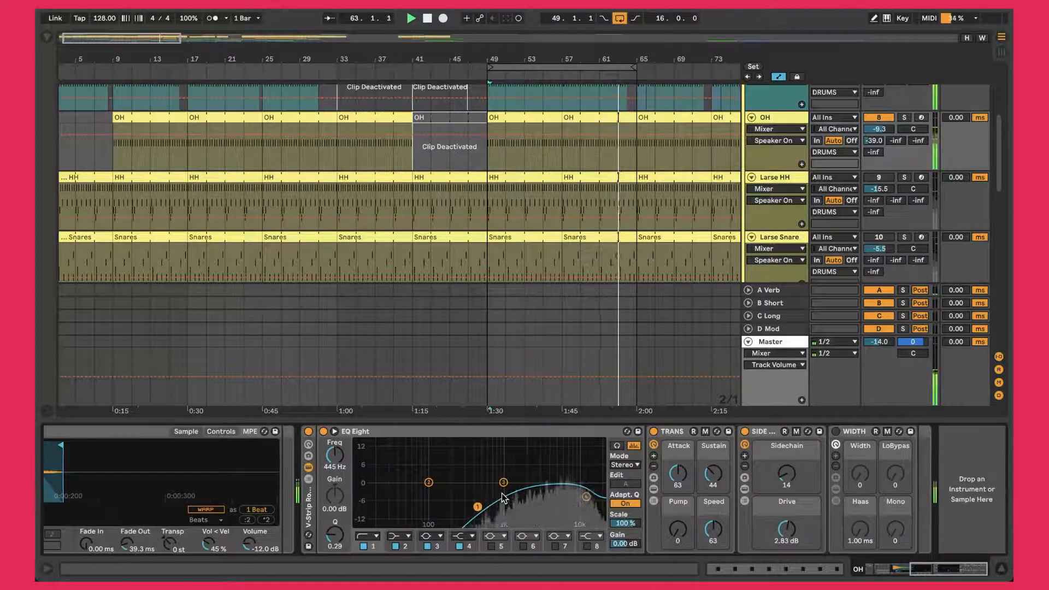
{"action": "left_click", "coordinate": [668, 432]}
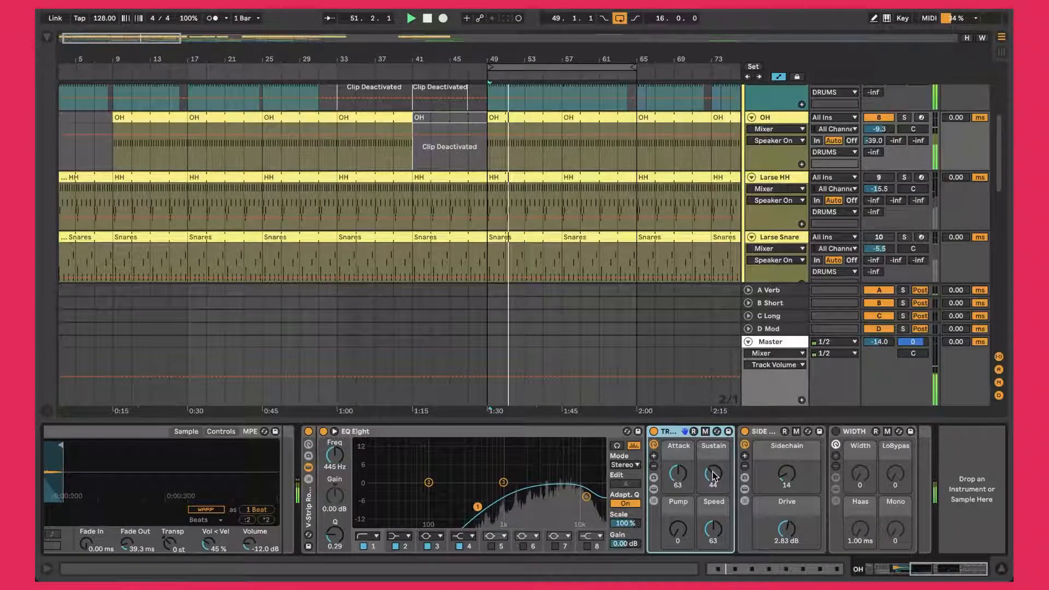
{"action": "left_click", "coordinate": [789, 473]}
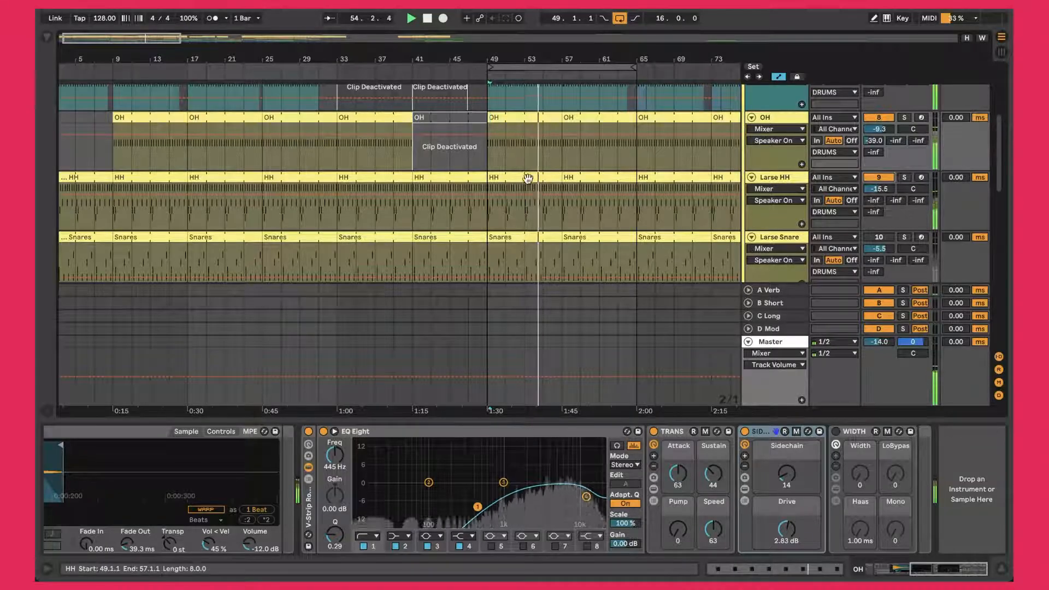
Open the HH clip at bar 49 of the Larse HH track and audition its E1 and D1 closed-hat notes
{"action": "double_click", "coordinate": [527, 178]}
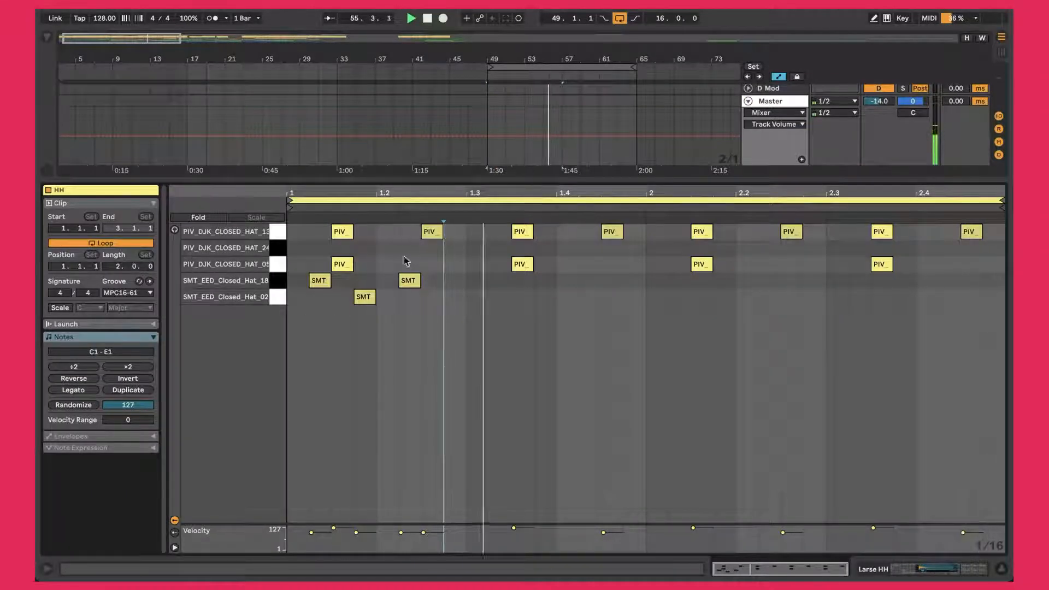
{"action": "left_click", "coordinate": [275, 234]}
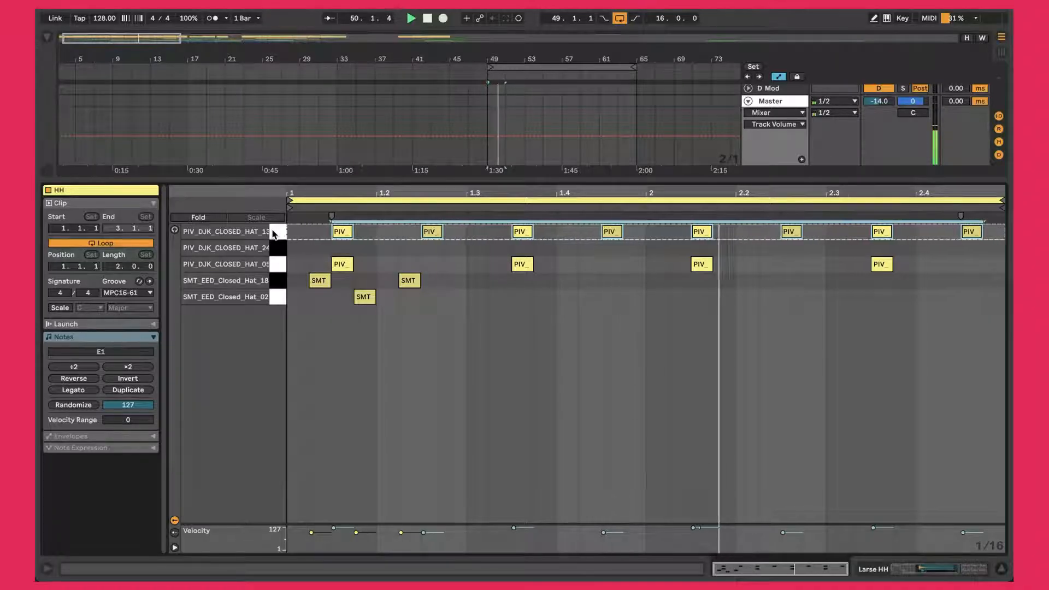
{"action": "left_click", "coordinate": [282, 265]}
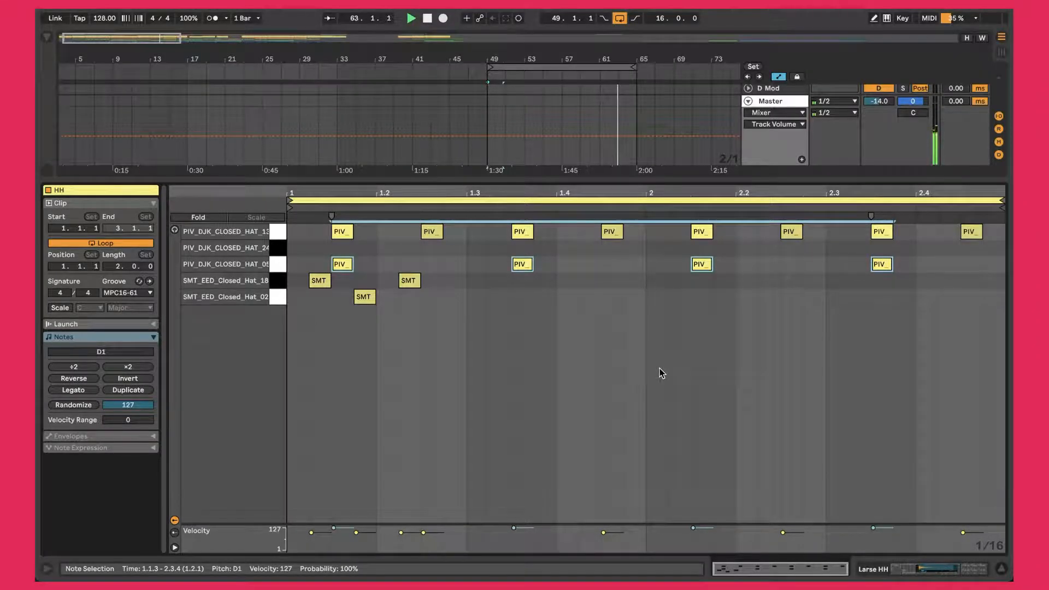
Show the Larse HH track's devices and examine its TRANS rack and the Drive setting of its SIDE + SAT rack
{"action": "key", "text": "shift+Tab"}
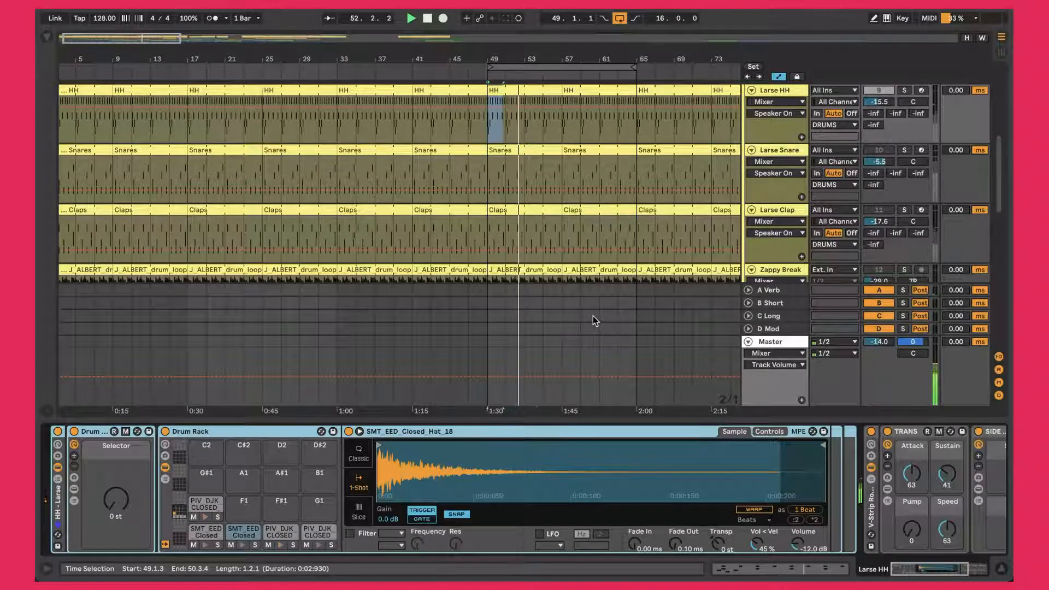
{"action": "scroll", "coordinate": [622, 487], "scroll_direction": "right", "scroll_amount": 10}
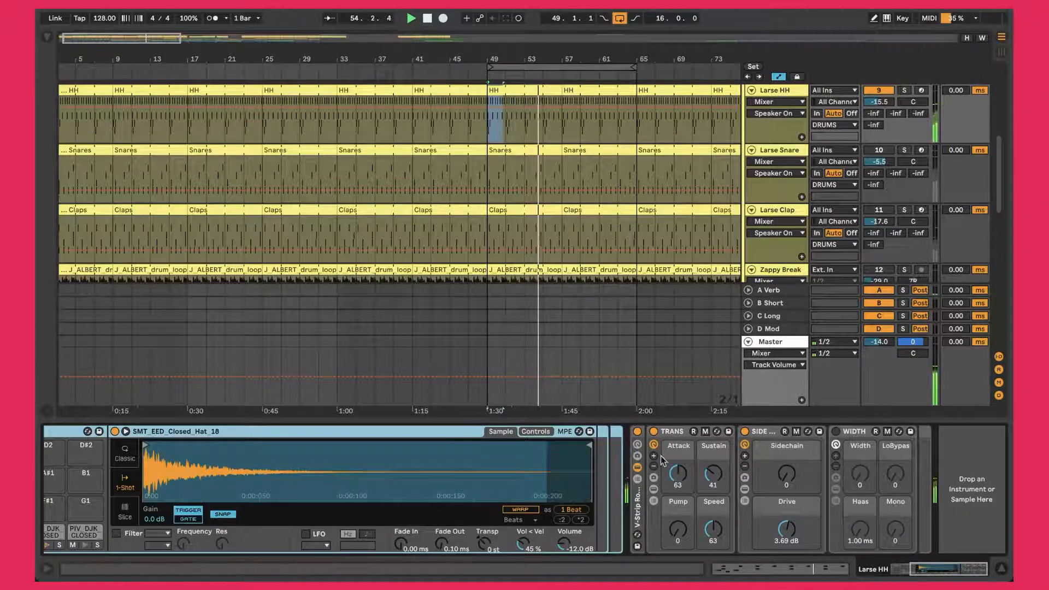
{"action": "left_click", "coordinate": [680, 432]}
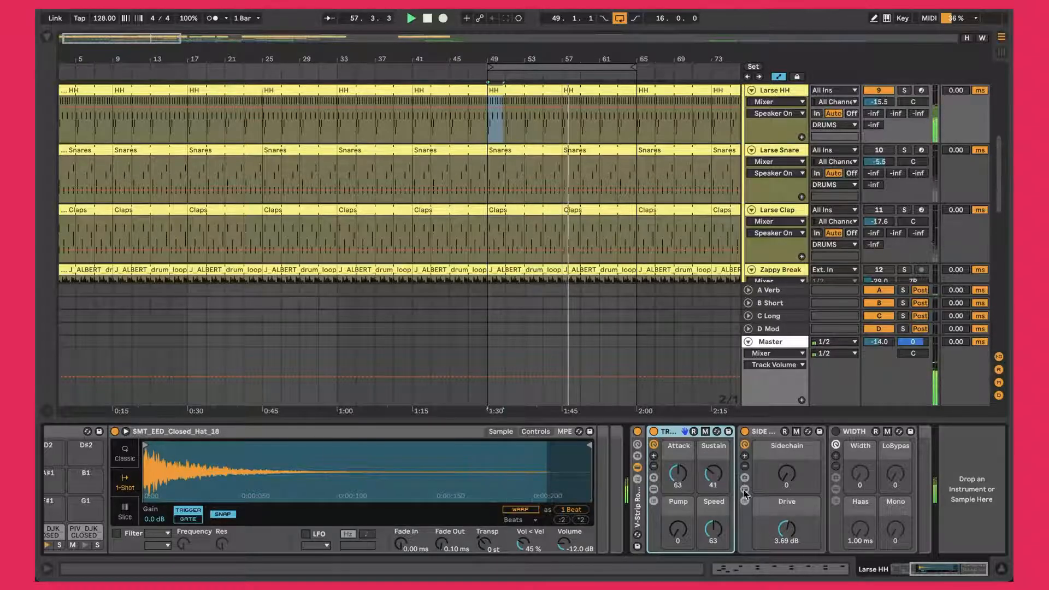
{"action": "left_click", "coordinate": [787, 529]}
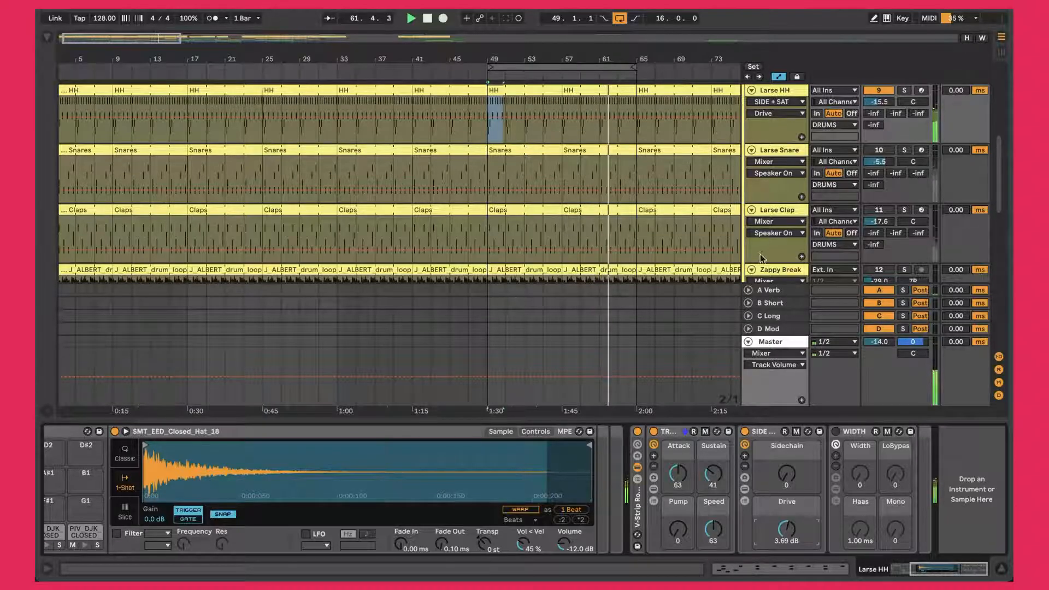
Open the Snares clip at bar 49 of the Larse Snare track and audition its snare layers from C1 to D#1
{"action": "left_click", "coordinate": [779, 154]}
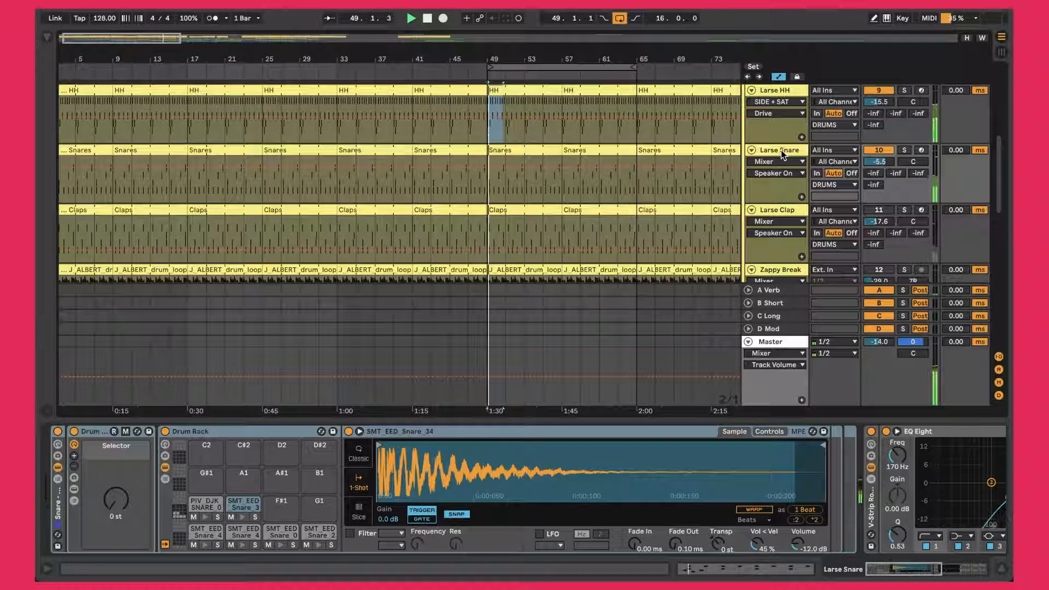
{"action": "left_click", "coordinate": [523, 152]}
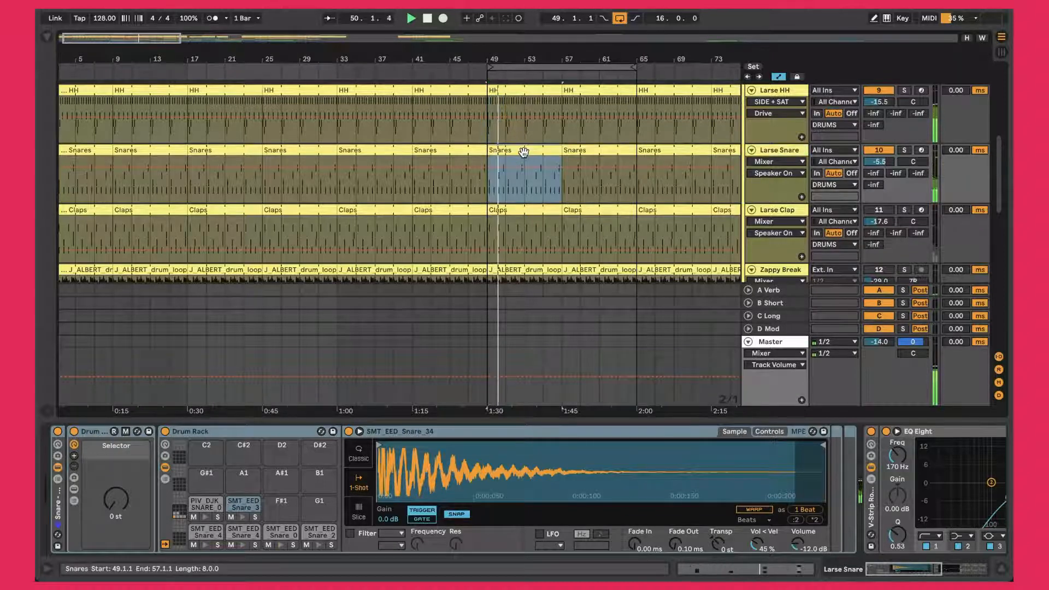
{"action": "double_click", "coordinate": [523, 152]}
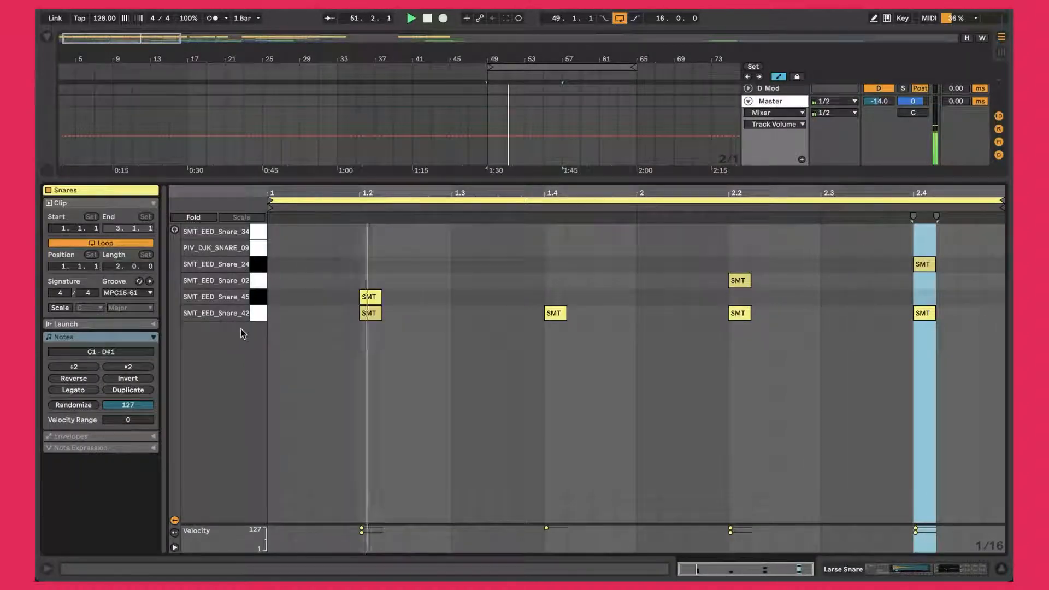
{"action": "left_click", "coordinate": [253, 316]}
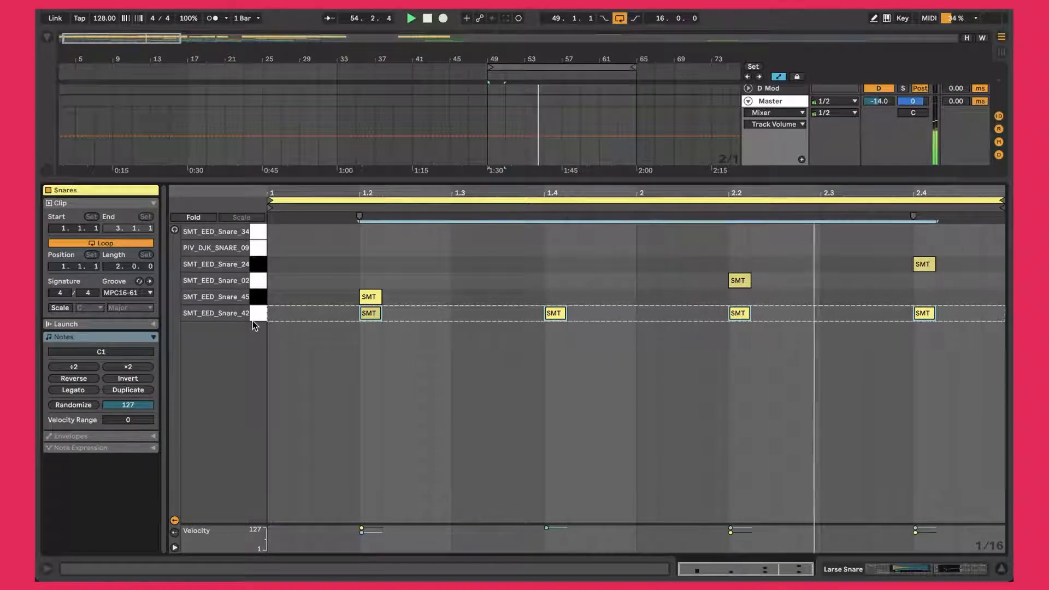
{"action": "left_click", "coordinate": [261, 300]}
{"action": "left_click", "coordinate": [262, 281]}
{"action": "left_click", "coordinate": [261, 264]}
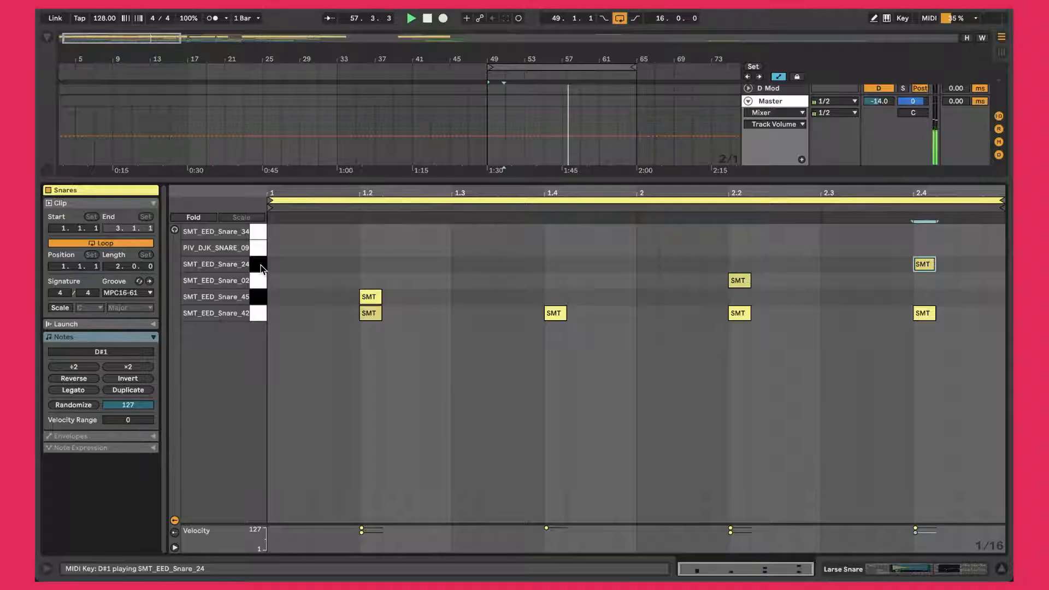
Show the Larse Snare track's devices and examine its EQ Eight low cut, TRANS rack and Drive setting
{"action": "key", "text": "shift+Tab"}
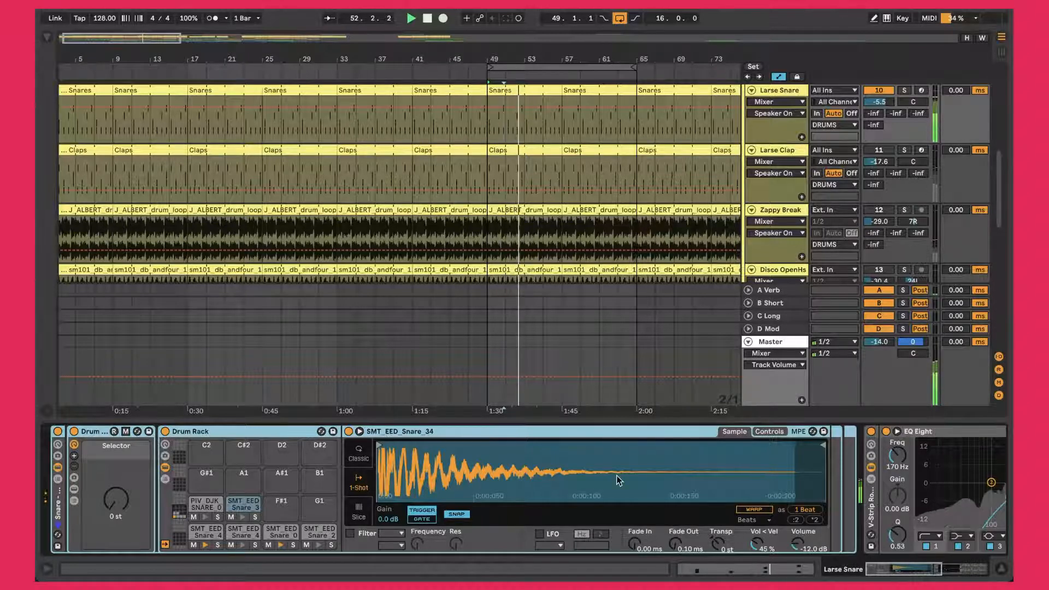
{"action": "scroll", "coordinate": [620, 480], "scroll_direction": "right", "scroll_amount": 5}
{"action": "scroll", "coordinate": [499, 396], "scroll_direction": "right", "scroll_amount": 6}
{"action": "scroll", "coordinate": [498, 396], "scroll_direction": "down", "scroll_amount": 2}
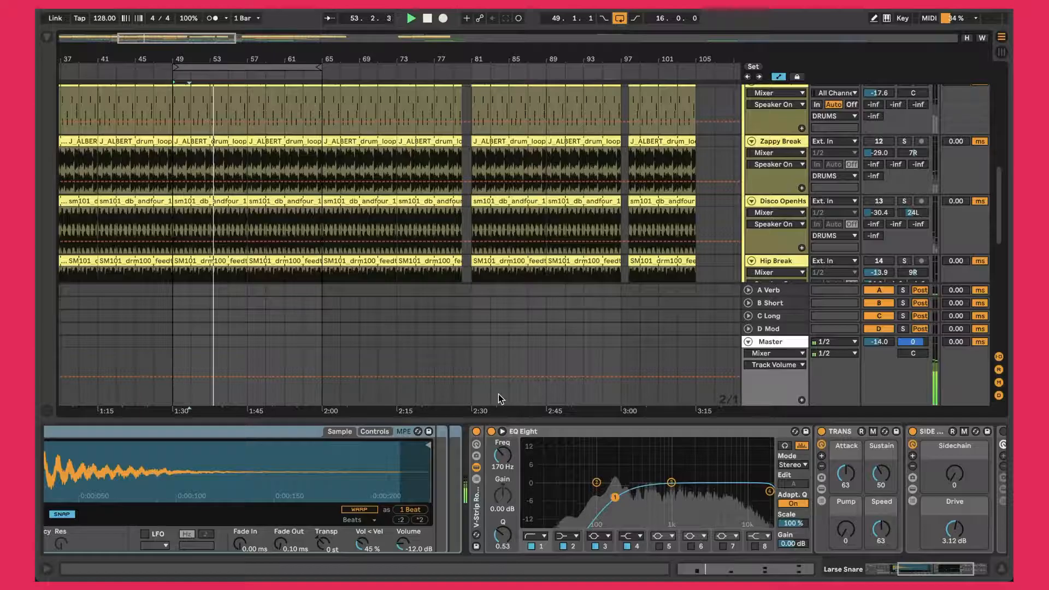
{"action": "scroll", "coordinate": [416, 297], "scroll_direction": "up", "scroll_amount": 1}
{"action": "scroll", "coordinate": [416, 297], "scroll_direction": "up", "scroll_amount": 1}
{"action": "scroll", "coordinate": [417, 297], "scroll_direction": "left", "scroll_amount": 1}
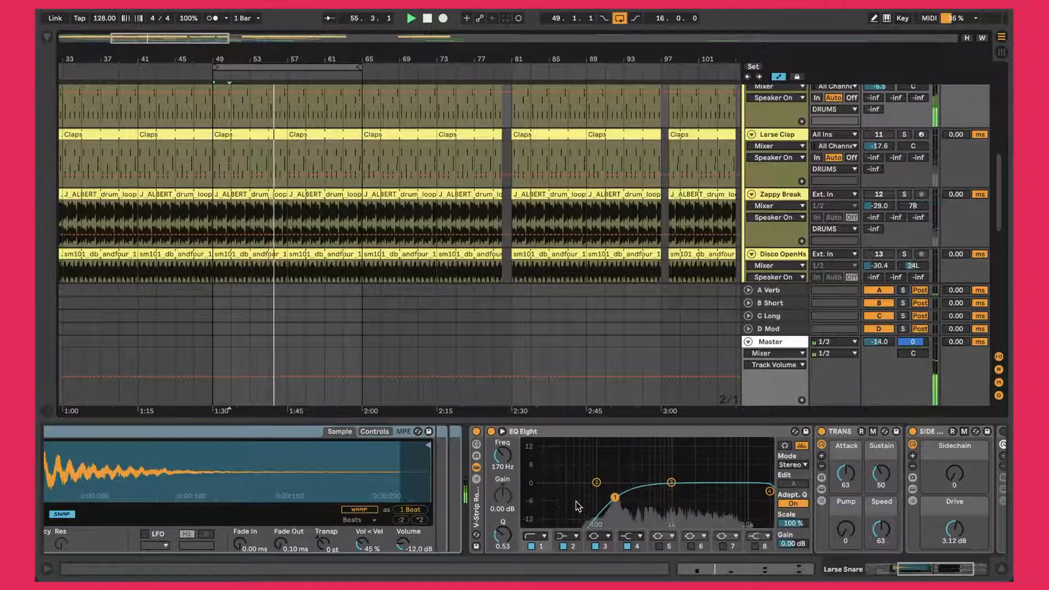
{"action": "scroll", "coordinate": [708, 492], "scroll_direction": "right", "scroll_amount": 4}
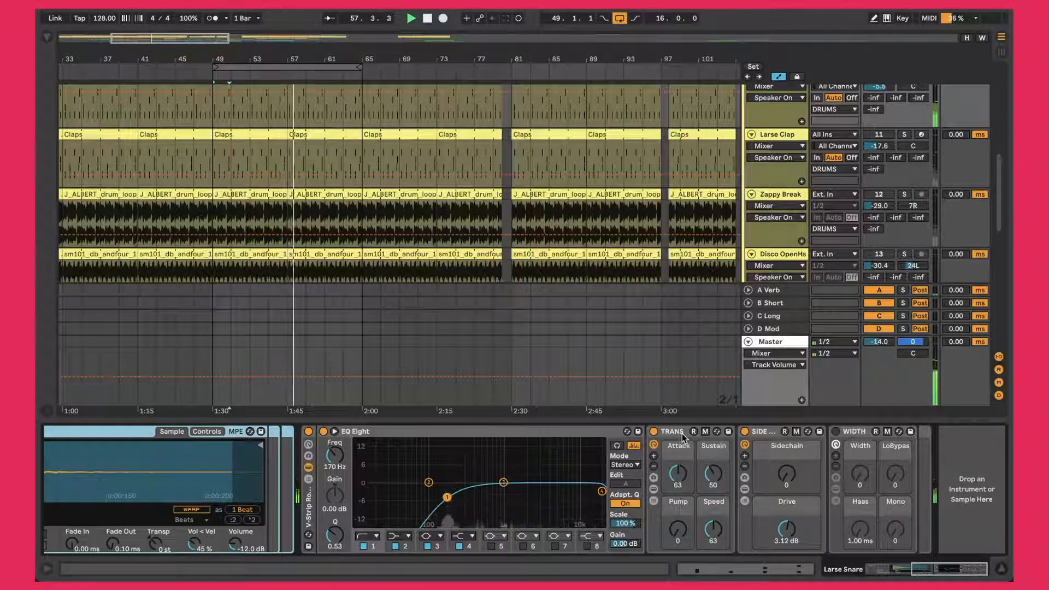
{"action": "left_click", "coordinate": [678, 432]}
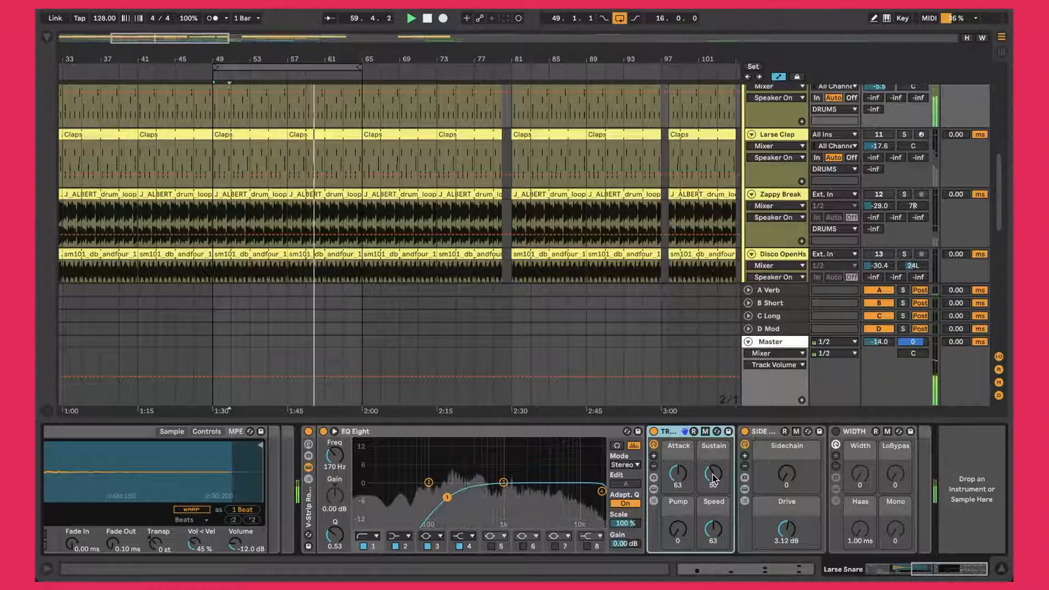
{"action": "left_click", "coordinate": [807, 526]}
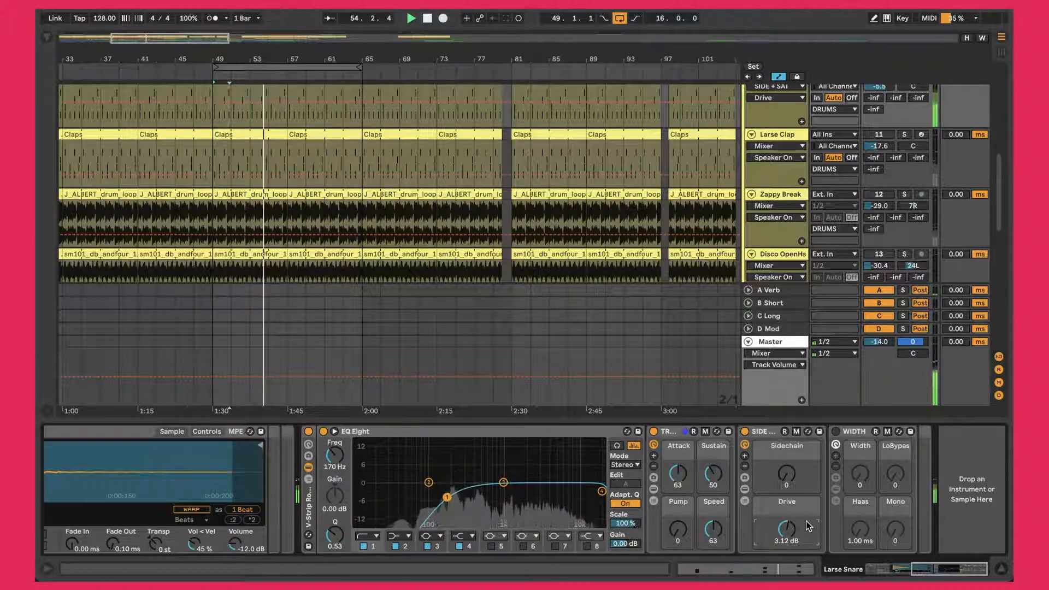
Open the Claps clip at bar 49 of the Larse Clap track and examine the timing offsets between its layered clap notes
{"action": "scroll", "coordinate": [693, 253], "scroll_direction": "up", "scroll_amount": 3}
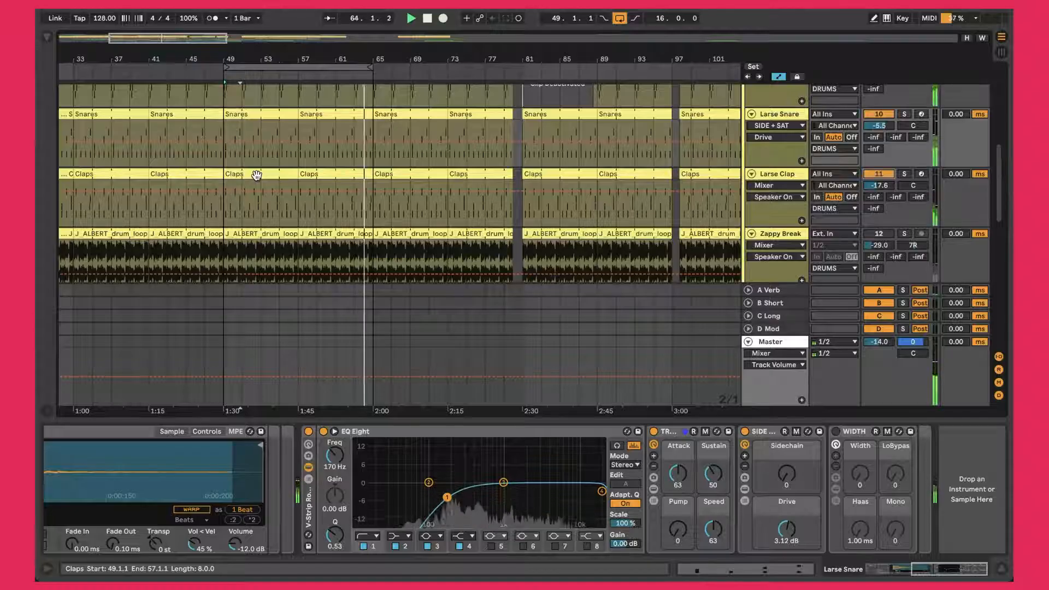
{"action": "left_click", "coordinate": [345, 173]}
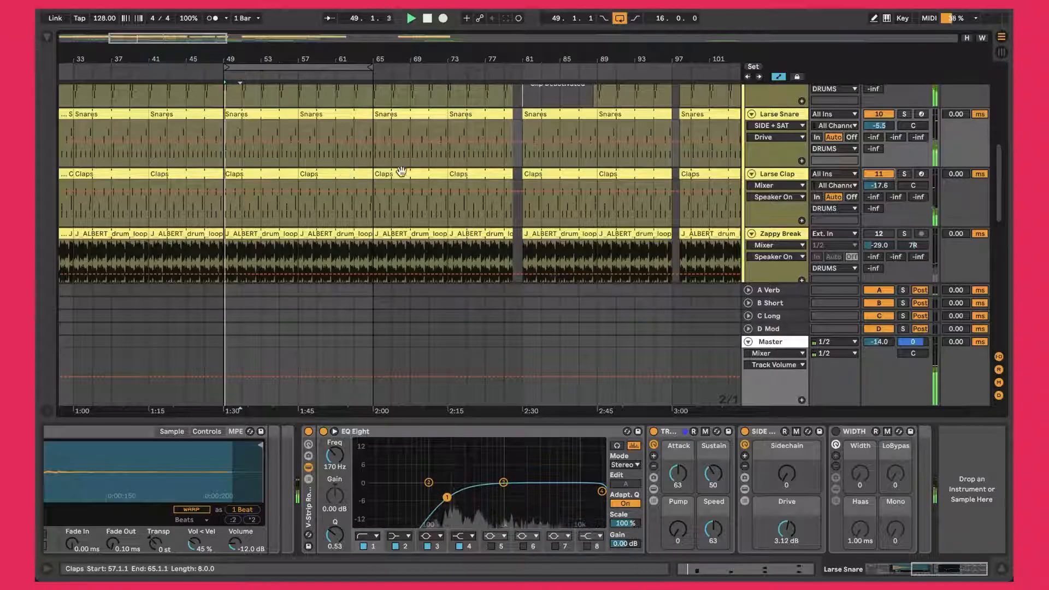
{"action": "left_click", "coordinate": [768, 175]}
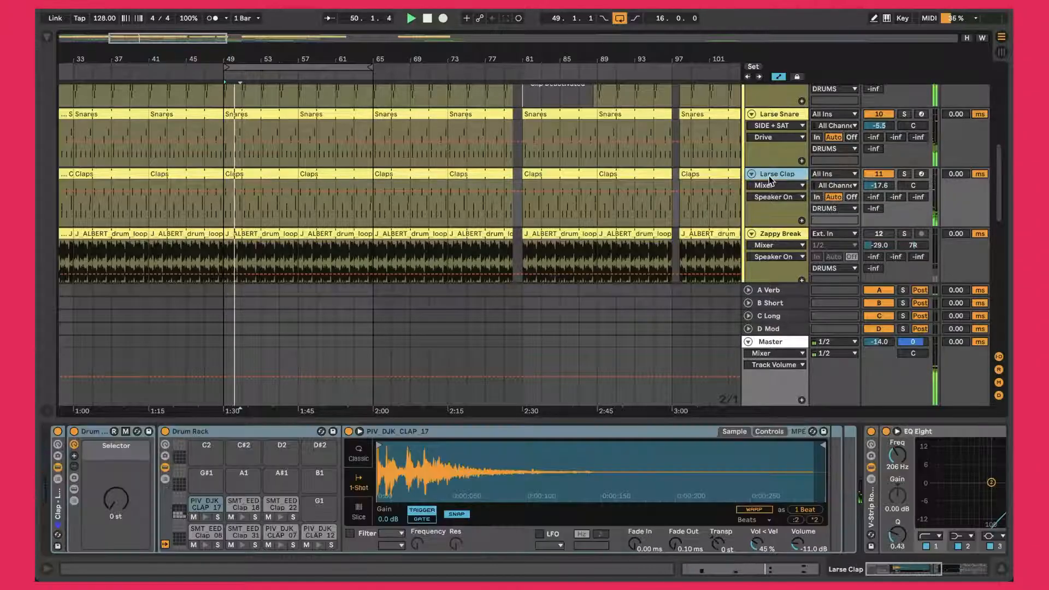
{"action": "double_click", "coordinate": [253, 180]}
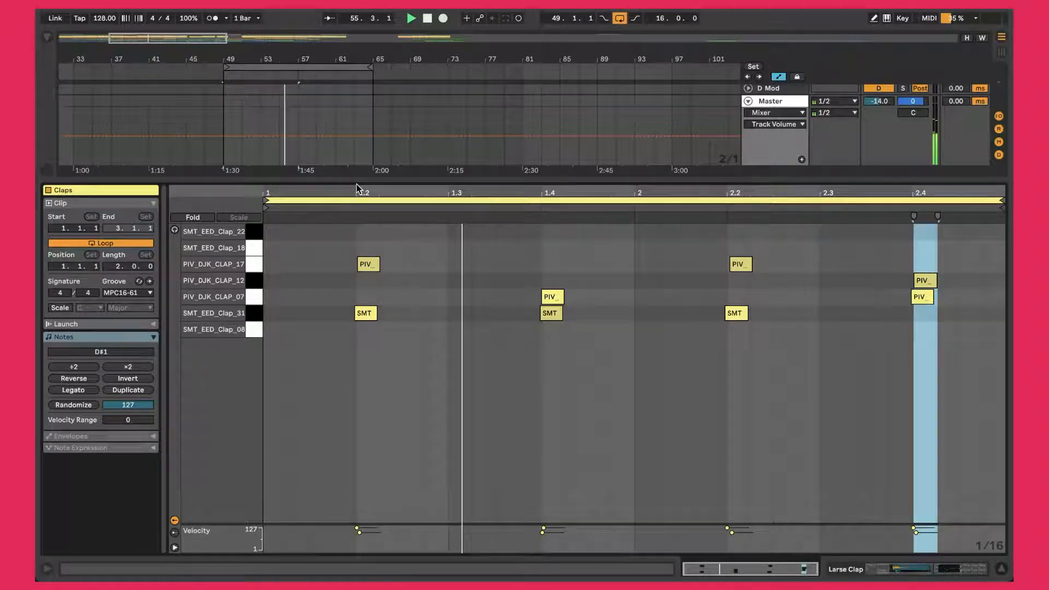
{"action": "left_click_drag", "start_coordinate": [351, 191], "coordinate": [352, 273]}
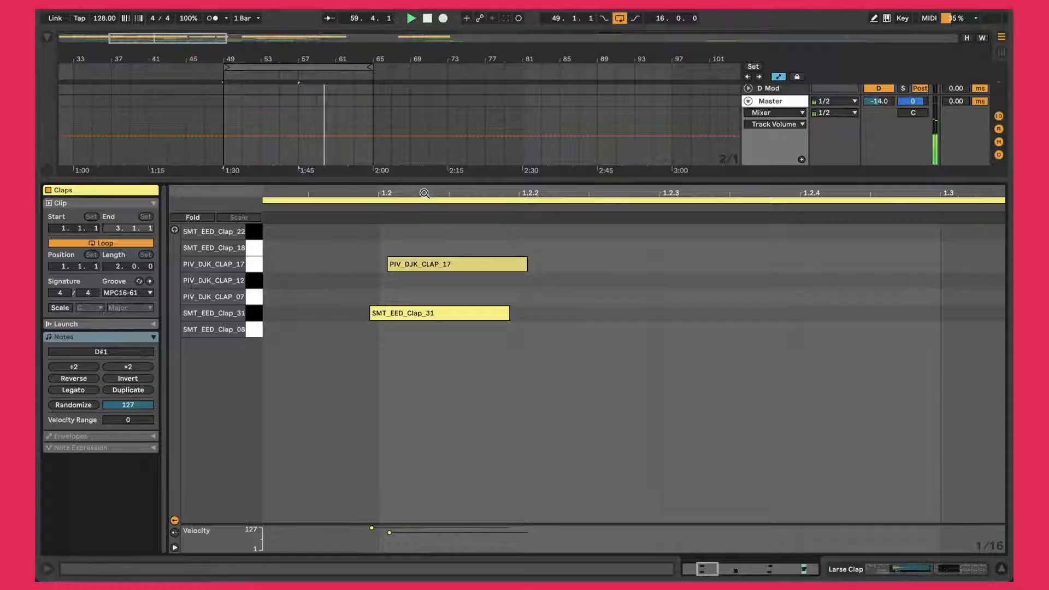
{"action": "left_click_drag", "start_coordinate": [424, 192], "coordinate": [424, 111]}
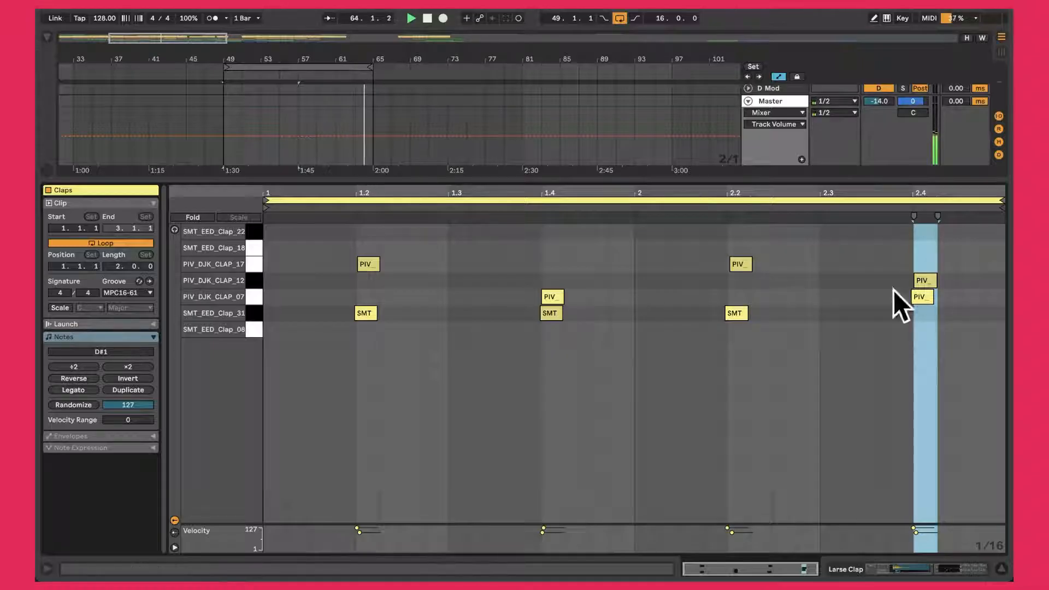
Show the Larse Clap track's devices and examine its EQ Eight low cut and its TRANS, SIDE + SAT and WIDTH racks
{"action": "key", "text": "shift+Tab"}
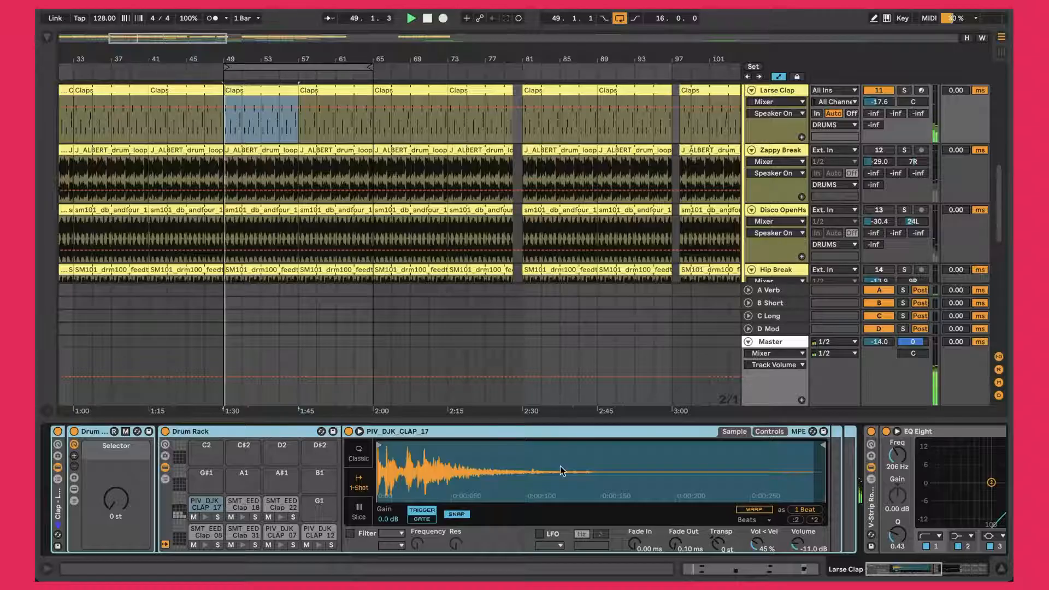
{"action": "scroll", "coordinate": [560, 470], "scroll_direction": "right", "scroll_amount": 5}
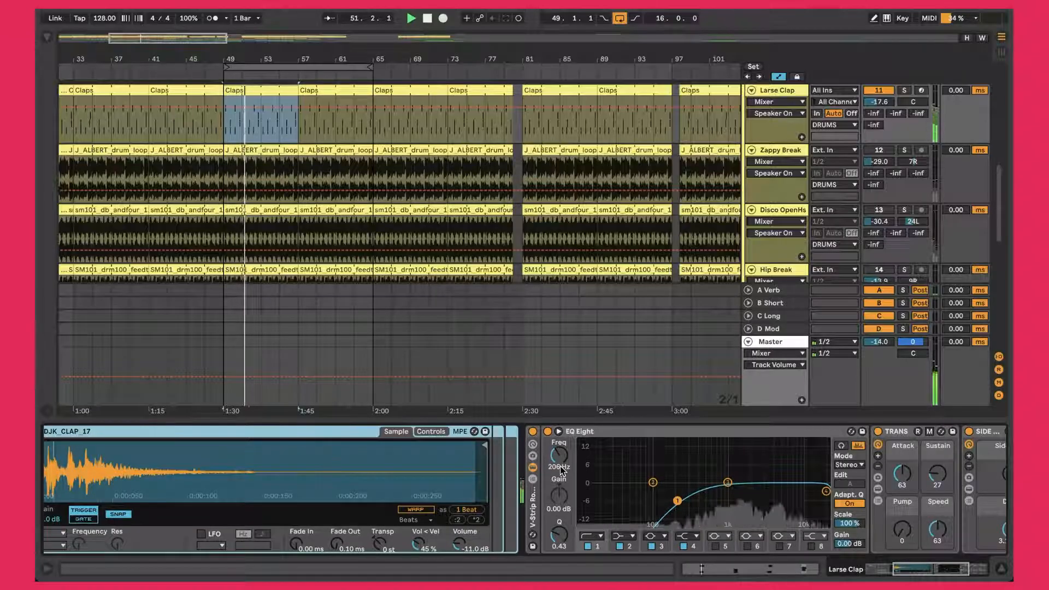
{"action": "scroll", "coordinate": [561, 469], "scroll_direction": "right", "scroll_amount": 3}
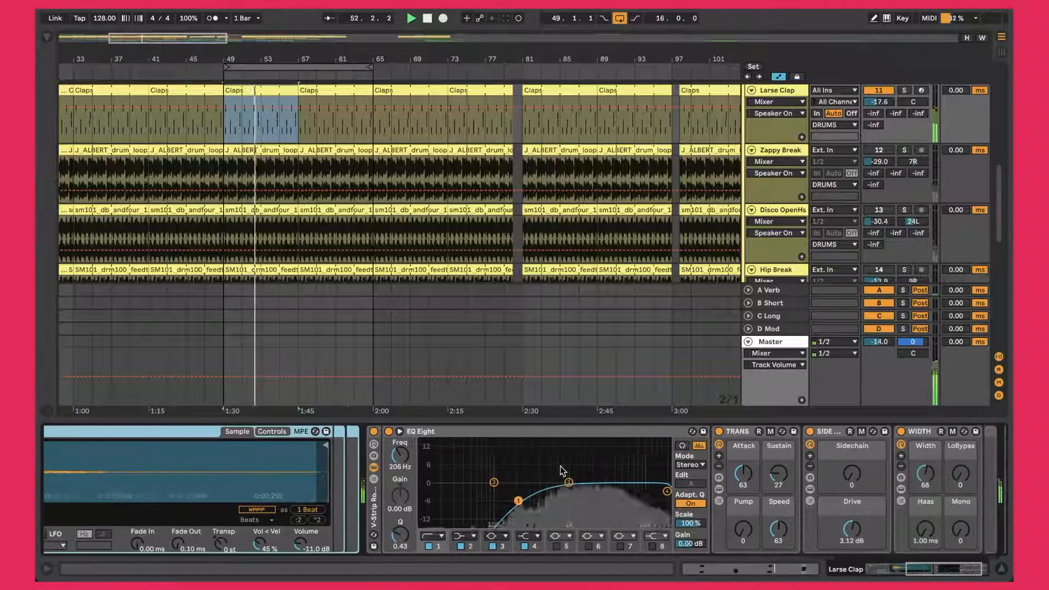
{"action": "scroll", "coordinate": [562, 470], "scroll_direction": "right", "scroll_amount": 1}
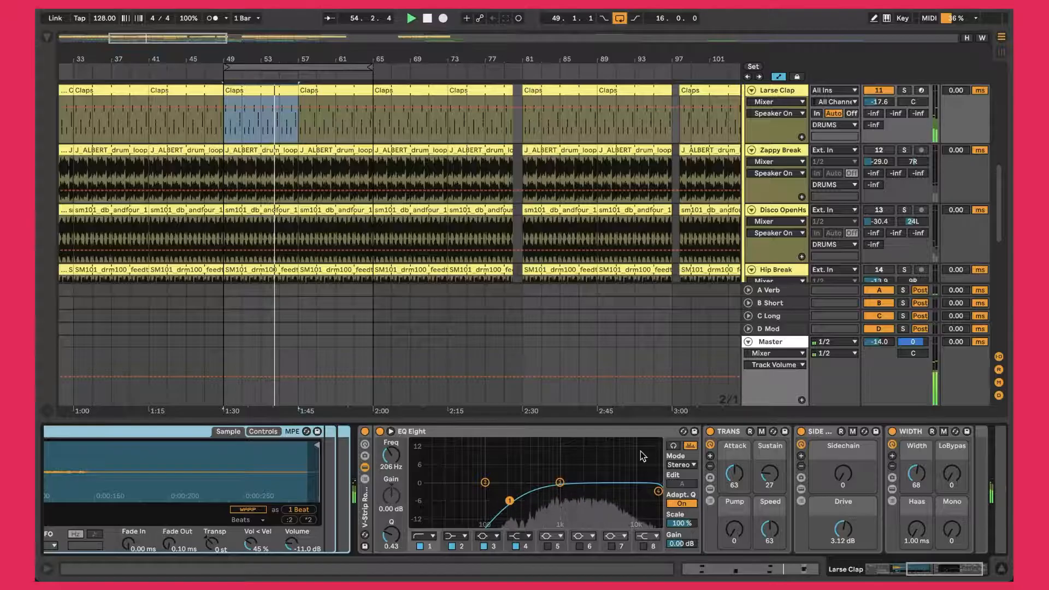
{"action": "left_click", "coordinate": [759, 449]}
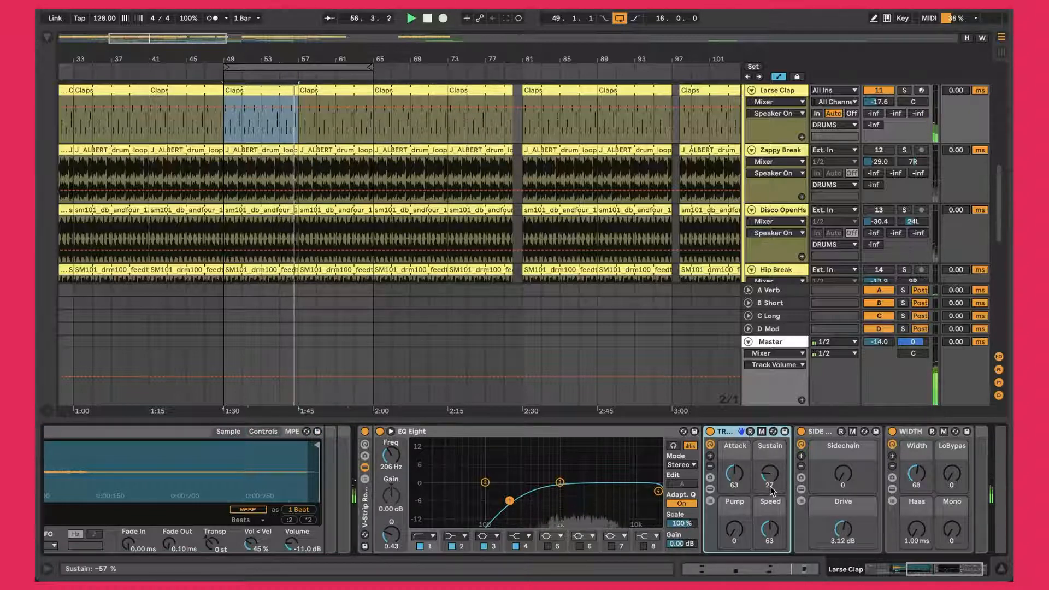
{"action": "scroll", "coordinate": [795, 510], "scroll_direction": "right", "scroll_amount": 2}
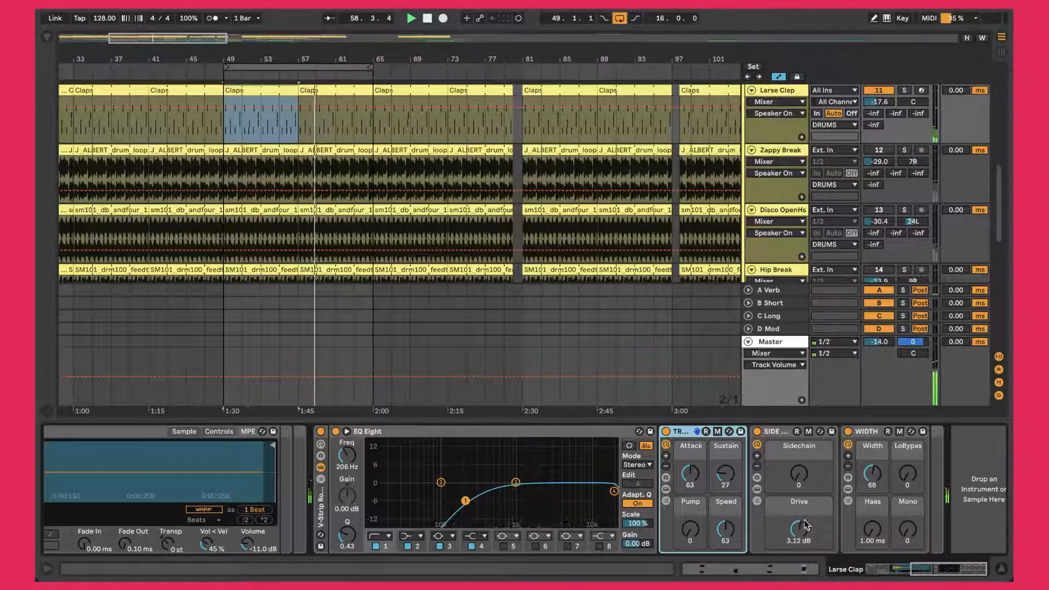
{"action": "left_click", "coordinate": [873, 461]}
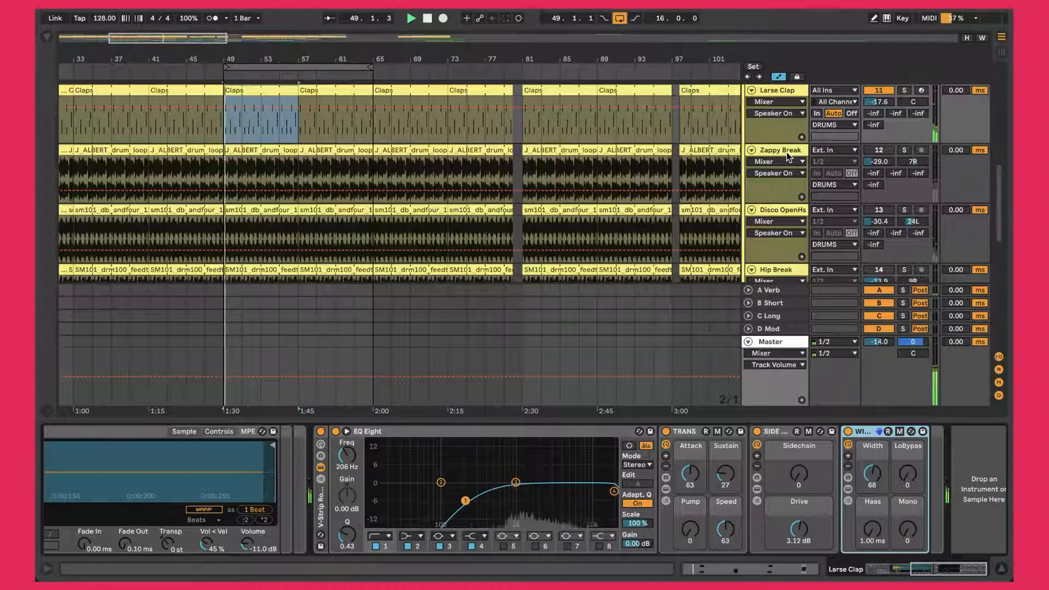
{"action": "scroll", "coordinate": [576, 162], "scroll_direction": "up", "scroll_amount": 5}
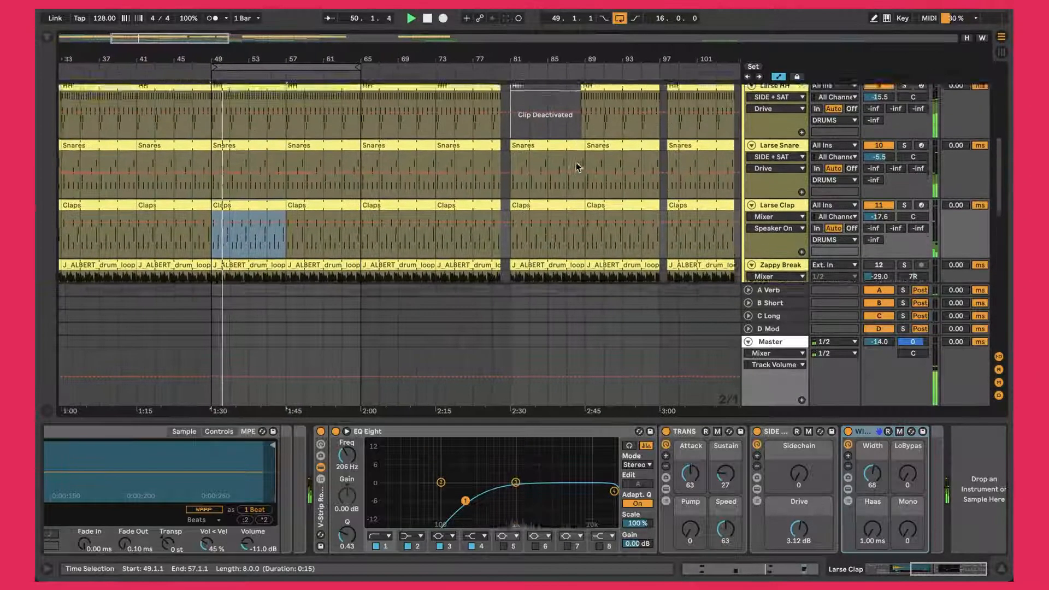
{"action": "scroll", "coordinate": [576, 162], "scroll_direction": "up", "scroll_amount": 5}
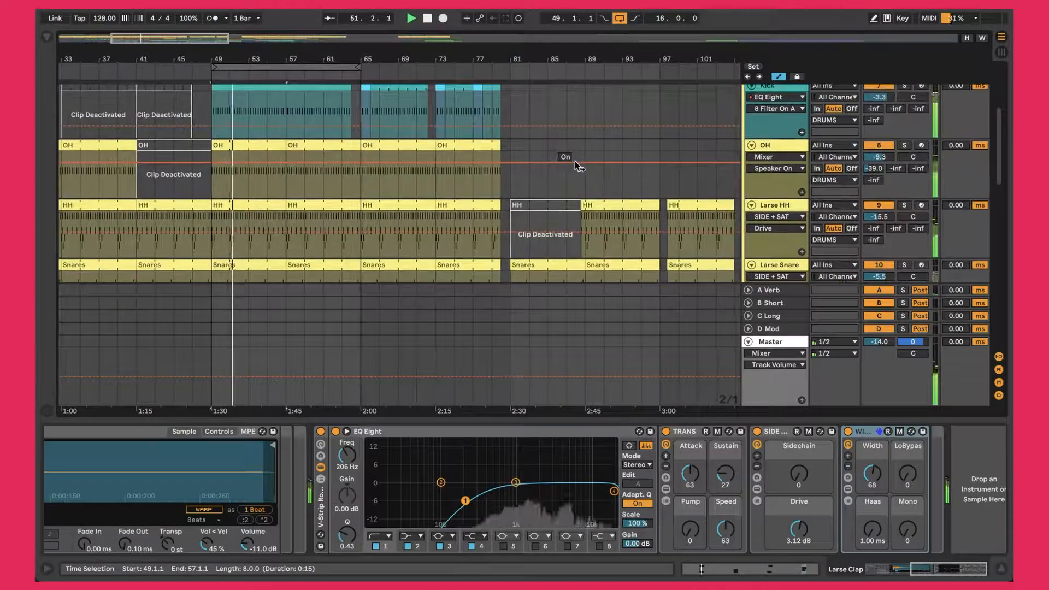
{"action": "scroll", "coordinate": [576, 162], "scroll_direction": "down", "scroll_amount": 5}
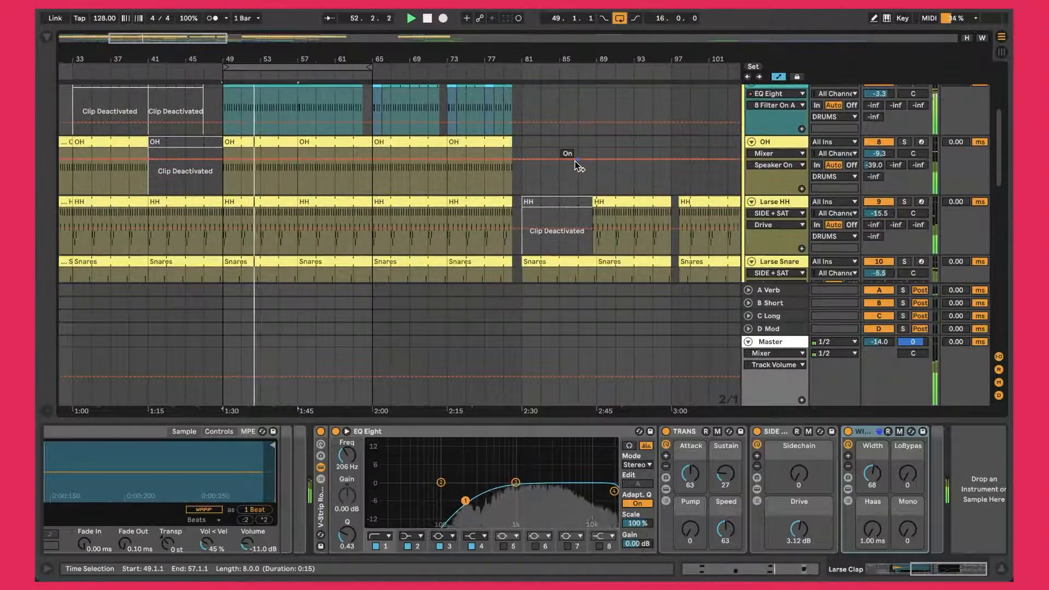
{"action": "scroll", "coordinate": [576, 162], "scroll_direction": "down", "scroll_amount": 5}
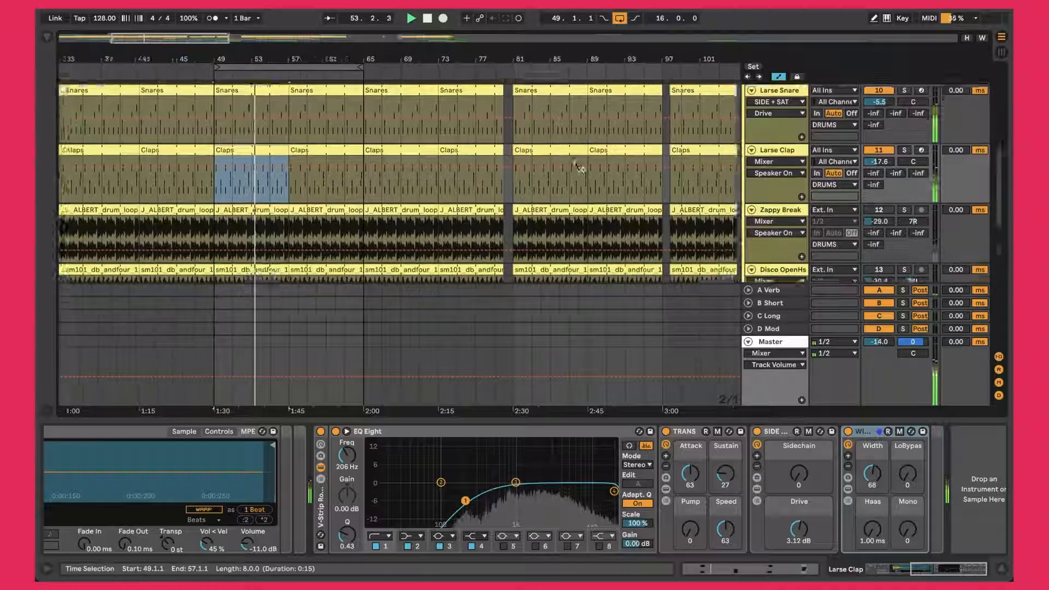
{"action": "scroll", "coordinate": [575, 163], "scroll_direction": "down", "scroll_amount": 3}
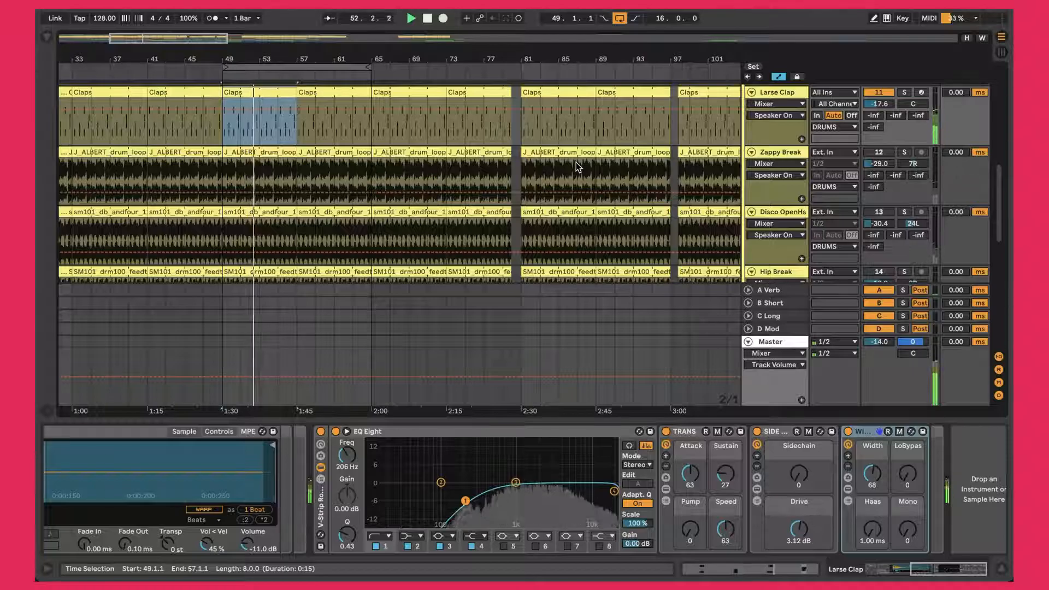
Activate the Zappy Break track, auditioning it louder at -7.3 dB before returning its volume to -29.0 dB
{"action": "left_click", "coordinate": [780, 156]}
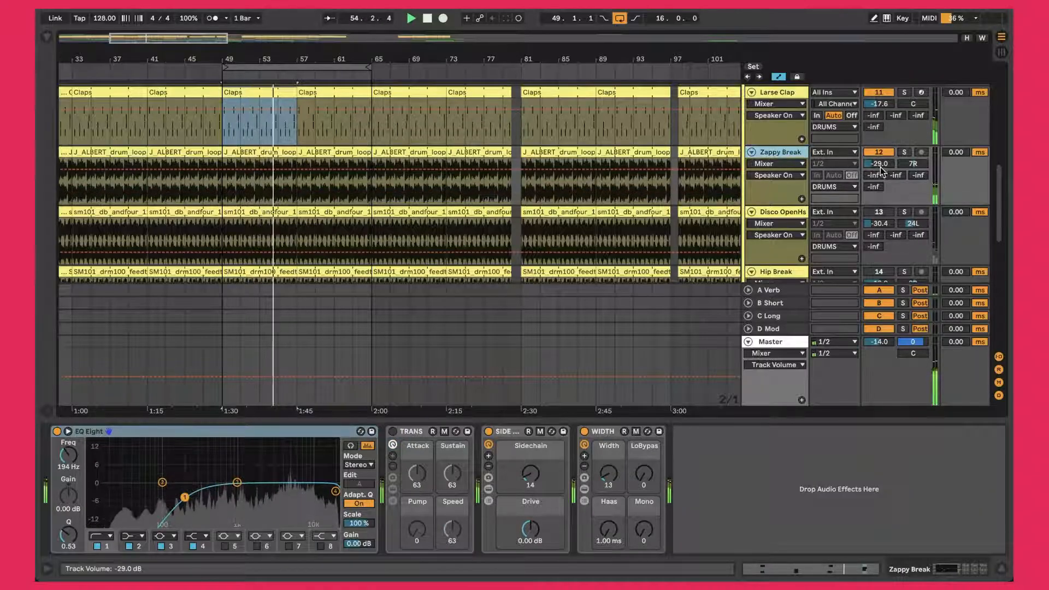
{"action": "left_click_drag", "start_coordinate": [883, 163], "coordinate": [883, 137]}
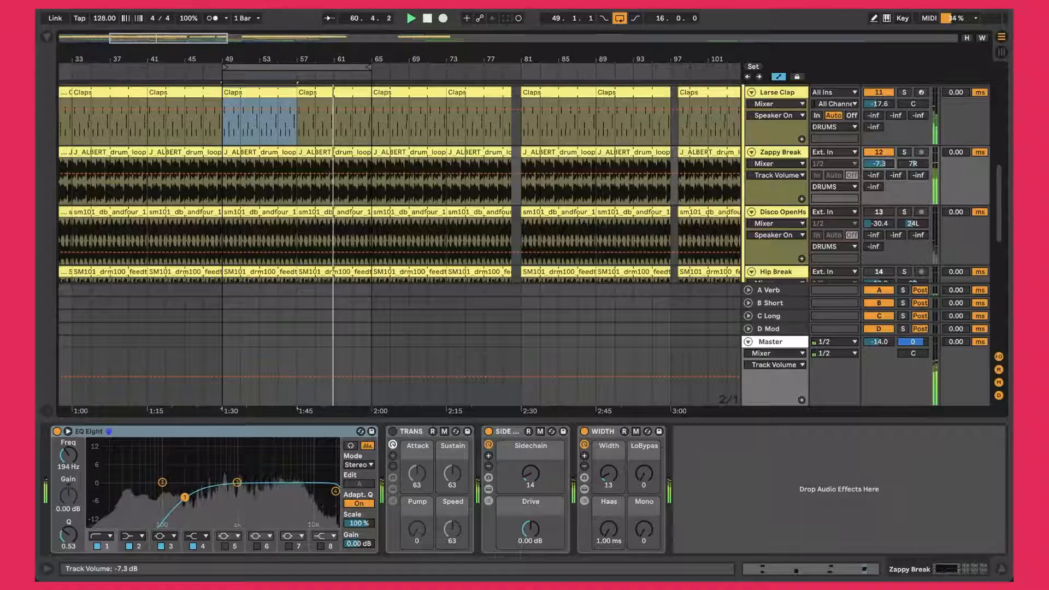
{"action": "left_click_drag", "start_coordinate": [882, 165], "coordinate": [883, 218]}
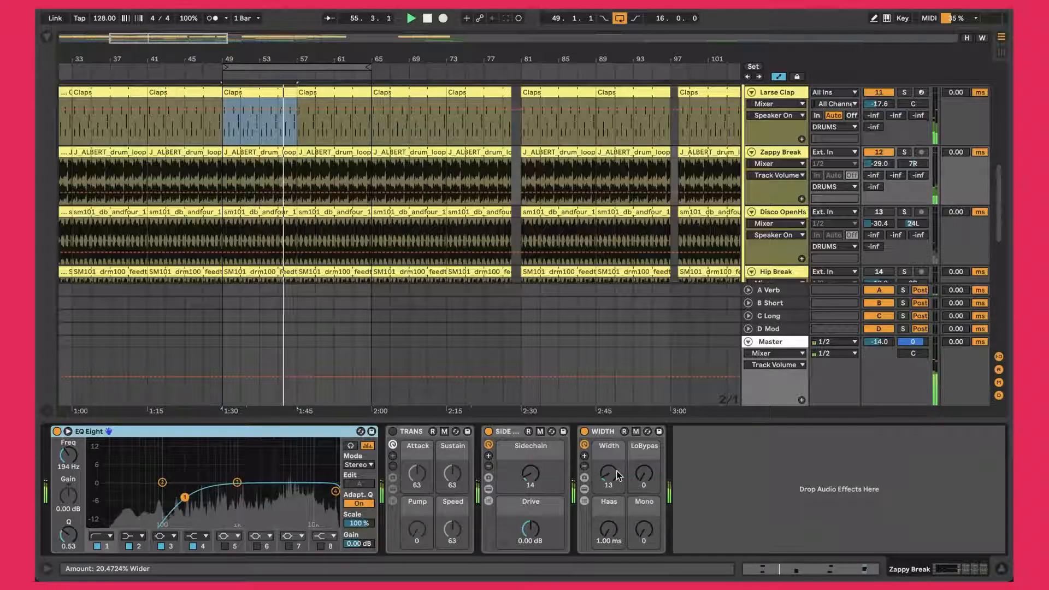
Activate the Disco OpenHs track, audition it at a different volume and return it to -30.4 dB
{"action": "left_click", "coordinate": [873, 223]}
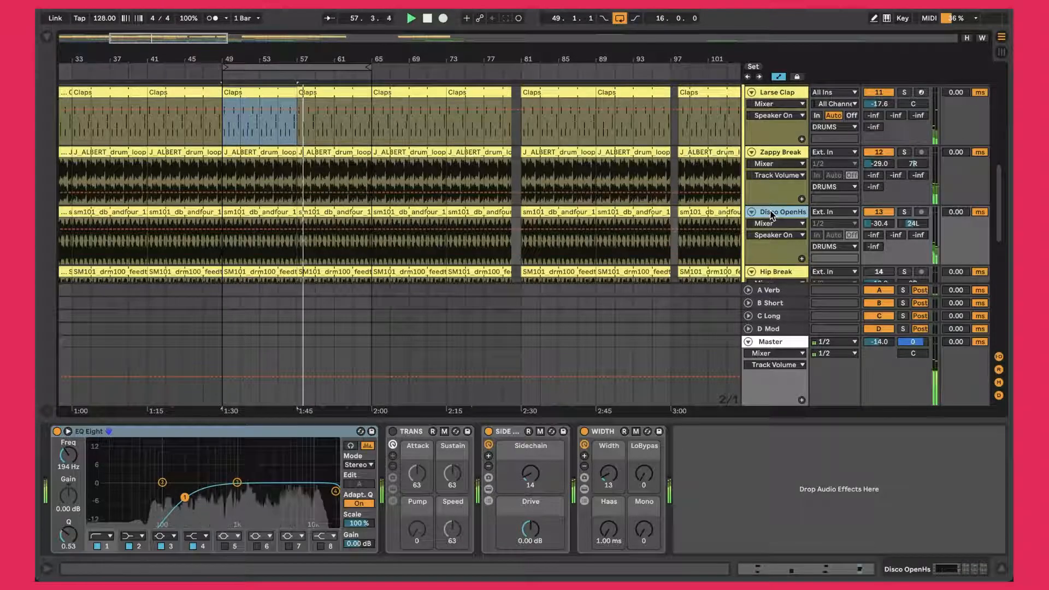
{"action": "mouse_move", "coordinate": [870, 224]}
{"action": "left_mouse_down"}
{"action": "mouse_move", "coordinate": [871, 202]}
{"action": "mouse_move", "coordinate": [872, 240]}
{"action": "left_mouse_up"}
{"action": "left_click", "coordinate": [792, 212]}
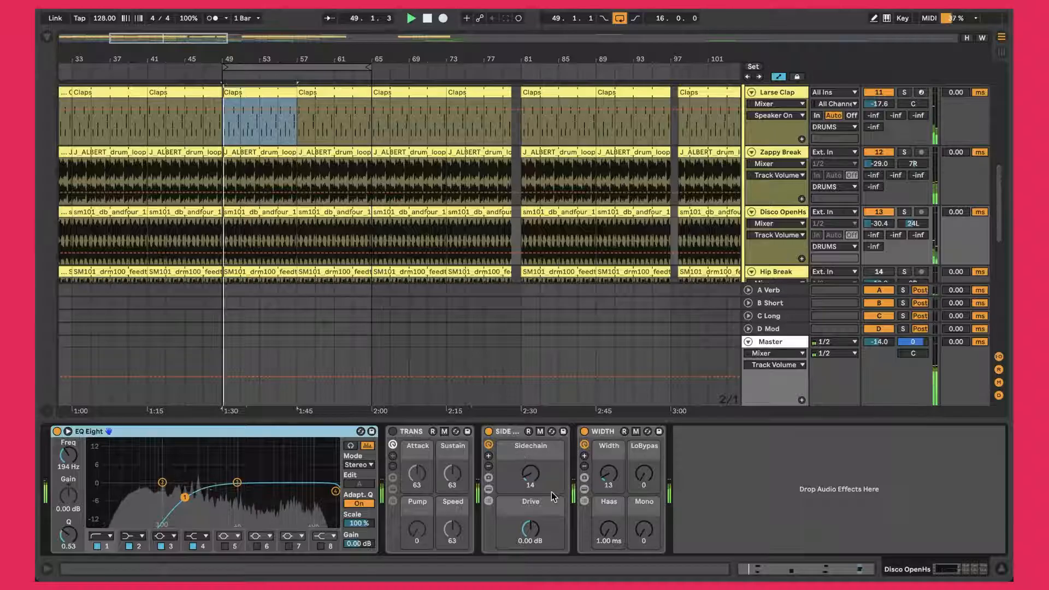
Activate and solo-audition the Hip Break track and examine its device chain, including the Utility
{"action": "scroll", "coordinate": [755, 192], "scroll_direction": "down", "scroll_amount": 3}
{"action": "left_click", "coordinate": [765, 206]}
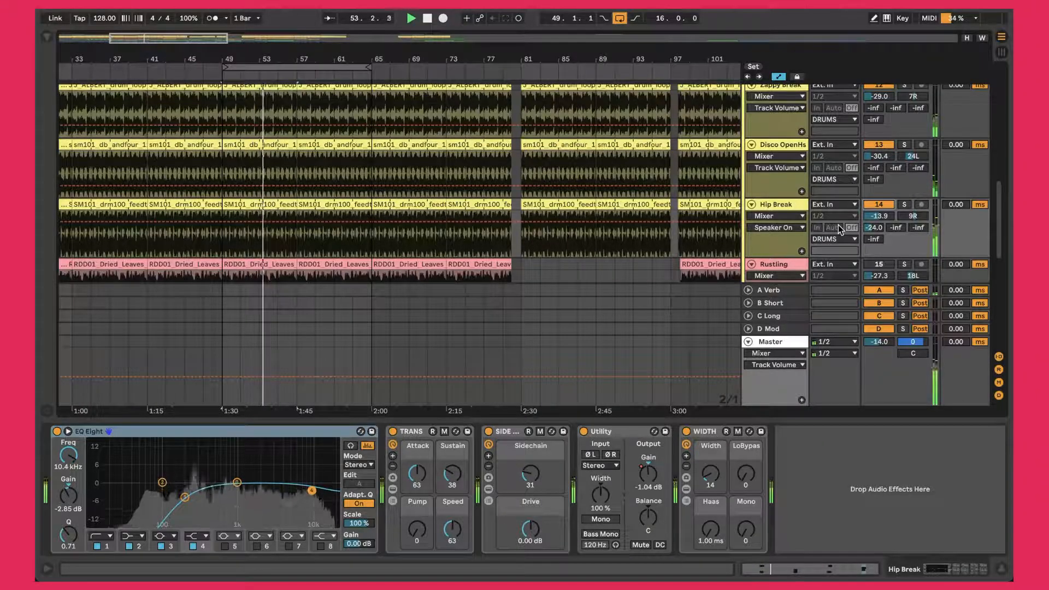
{"action": "key", "text": "s"}
{"action": "key", "text": "s"}
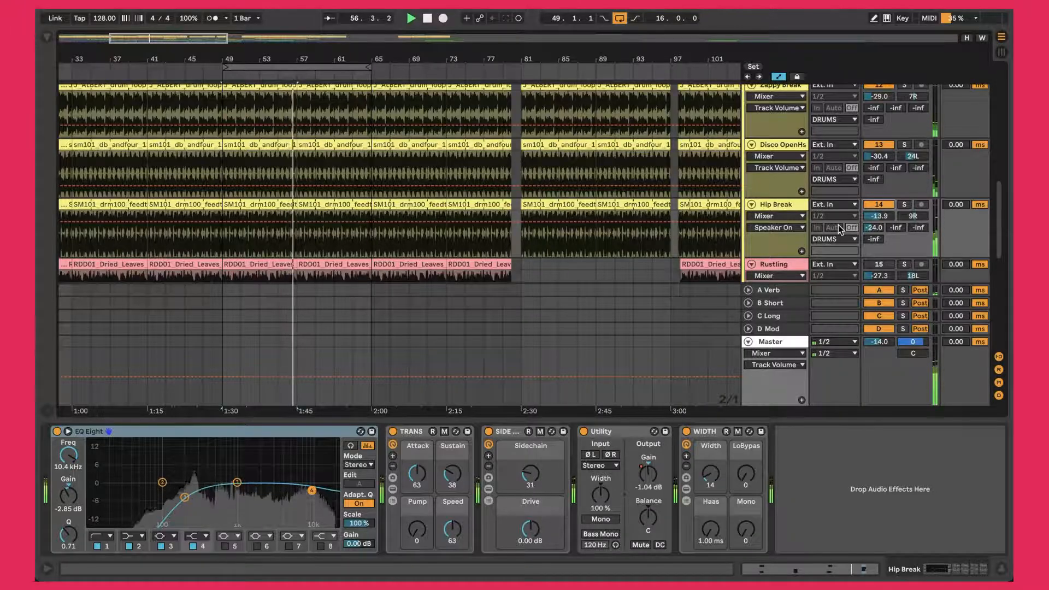
{"action": "left_click", "coordinate": [777, 205]}
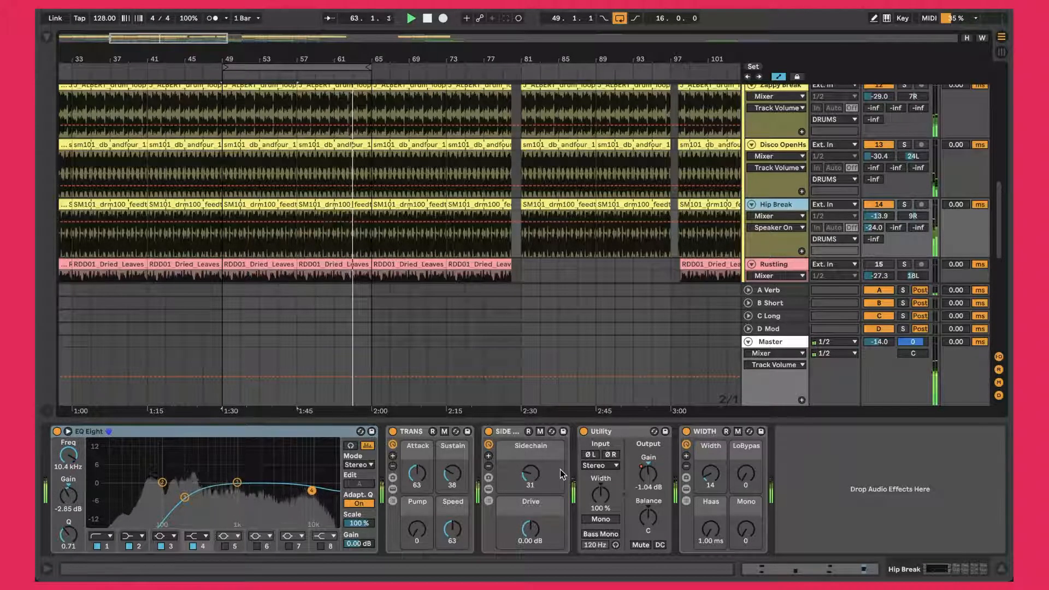
{"action": "left_click", "coordinate": [626, 431]}
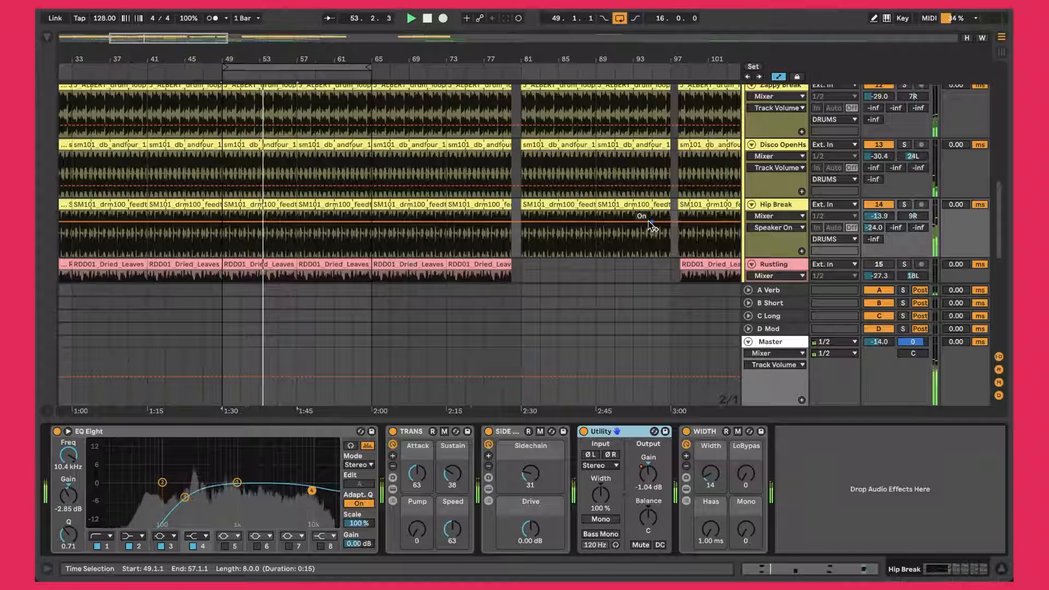
Review the device chains of the Zappy Break and Disco OpenHs tracks again
{"action": "scroll", "coordinate": [801, 183], "scroll_direction": "up", "scroll_amount": 2}
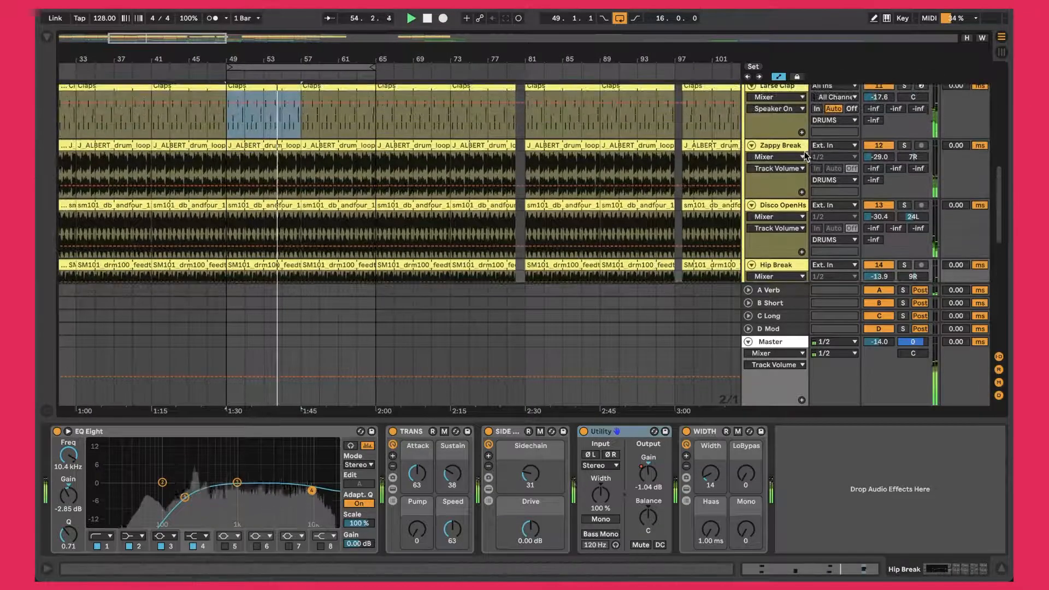
{"action": "left_click", "coordinate": [803, 155]}
{"action": "left_click", "coordinate": [796, 147]}
{"action": "left_click", "coordinate": [775, 205]}
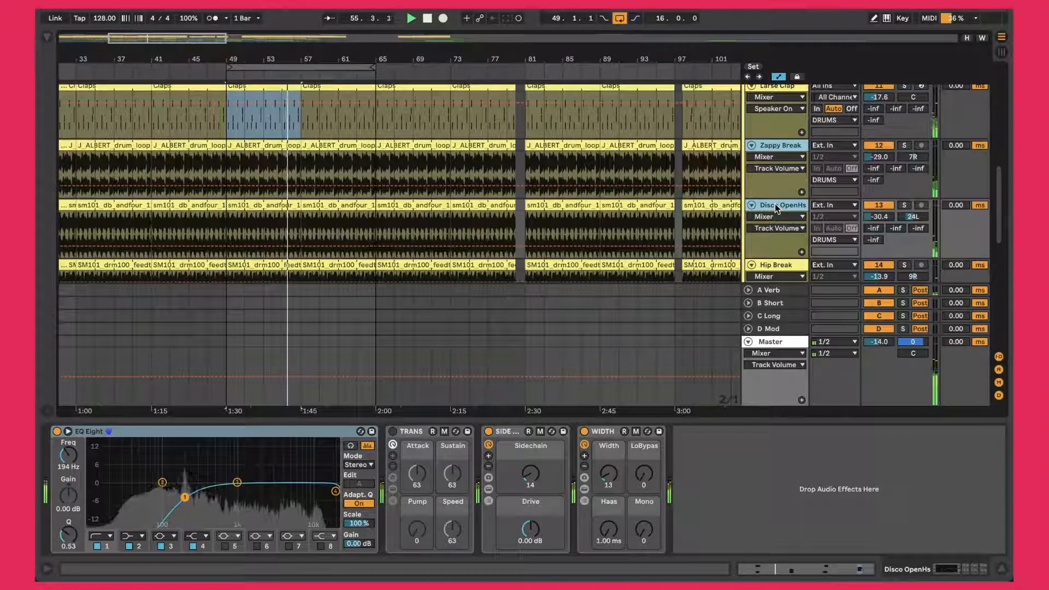
Activate the Rustling track and show its devices
{"action": "scroll", "coordinate": [774, 204], "scroll_direction": "down", "scroll_amount": 2}
{"action": "scroll", "coordinate": [776, 208], "scroll_direction": "down", "scroll_amount": 3}
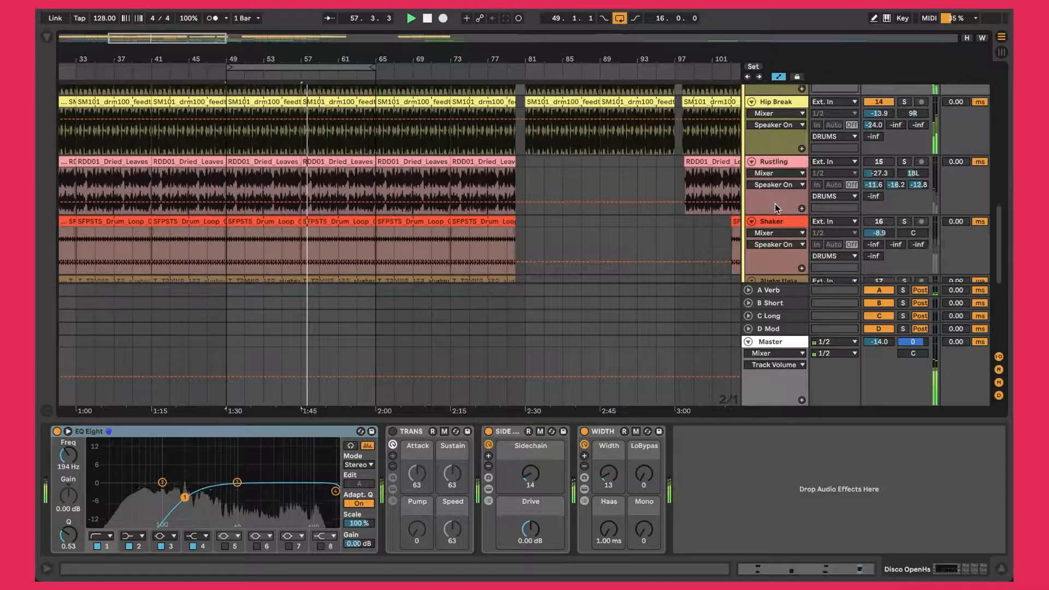
{"action": "scroll", "coordinate": [774, 204], "scroll_direction": "down", "scroll_amount": 1}
{"action": "left_click", "coordinate": [794, 165]}
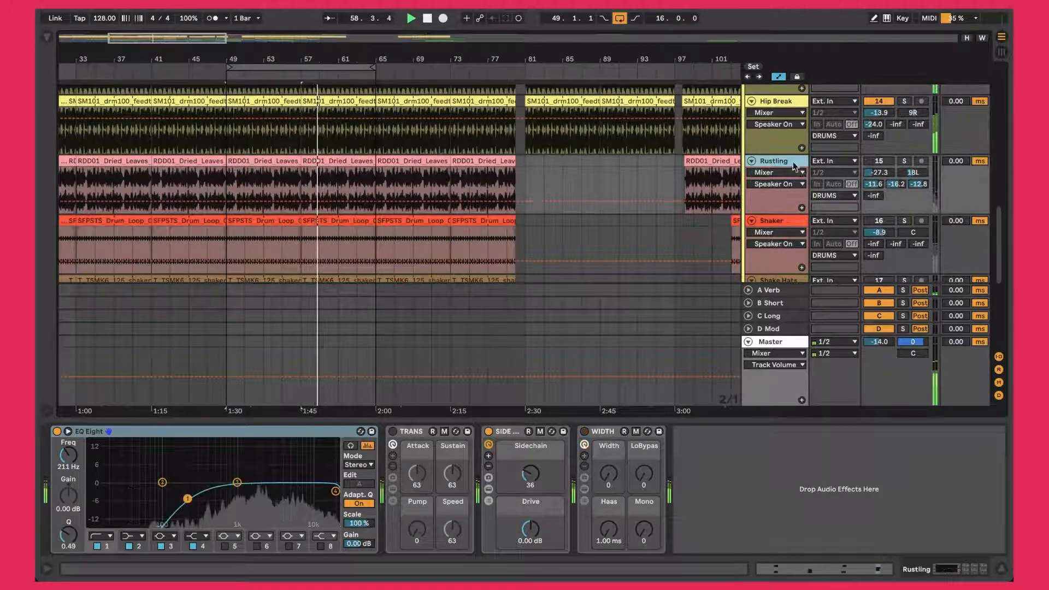
{"action": "left_click", "coordinate": [877, 171]}
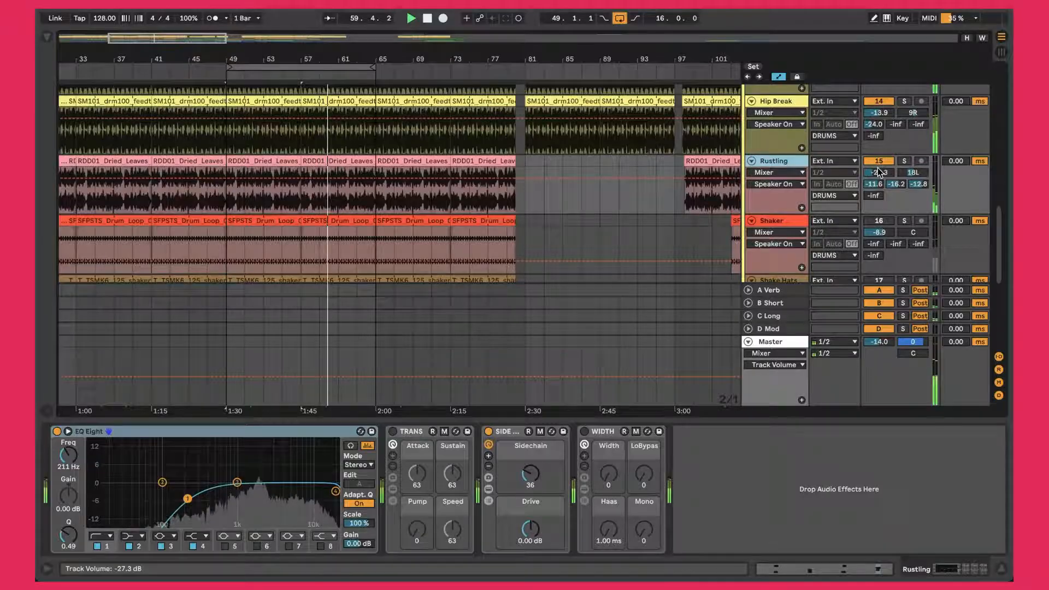
Audition the Rustling track at a volume of -9.7 dB and undo the volume change
{"action": "left_click_drag", "start_coordinate": [877, 172], "coordinate": [878, 158]}
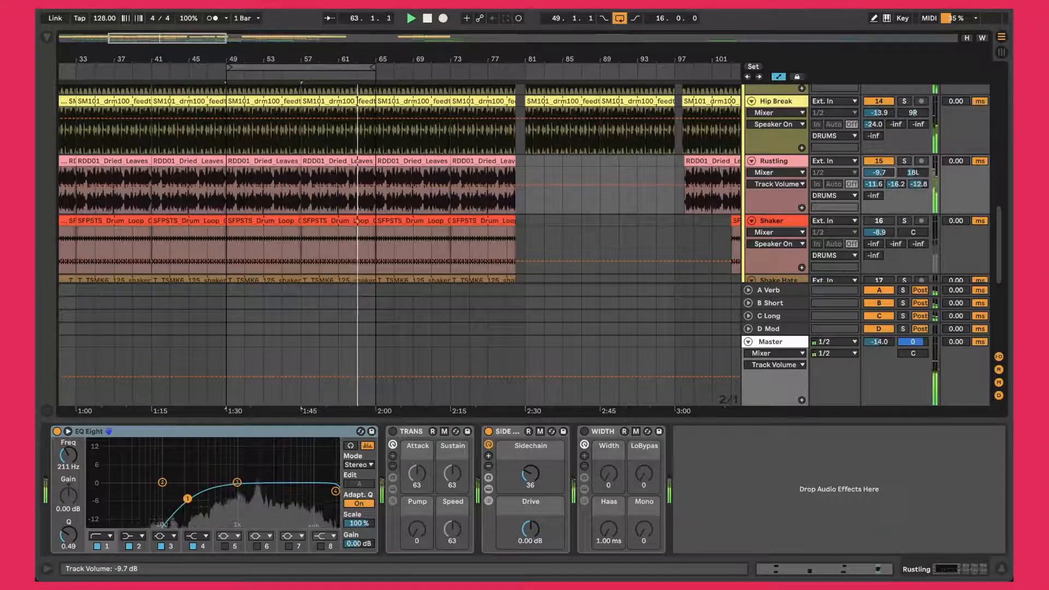
{"action": "key", "text": "ctrl+z"}
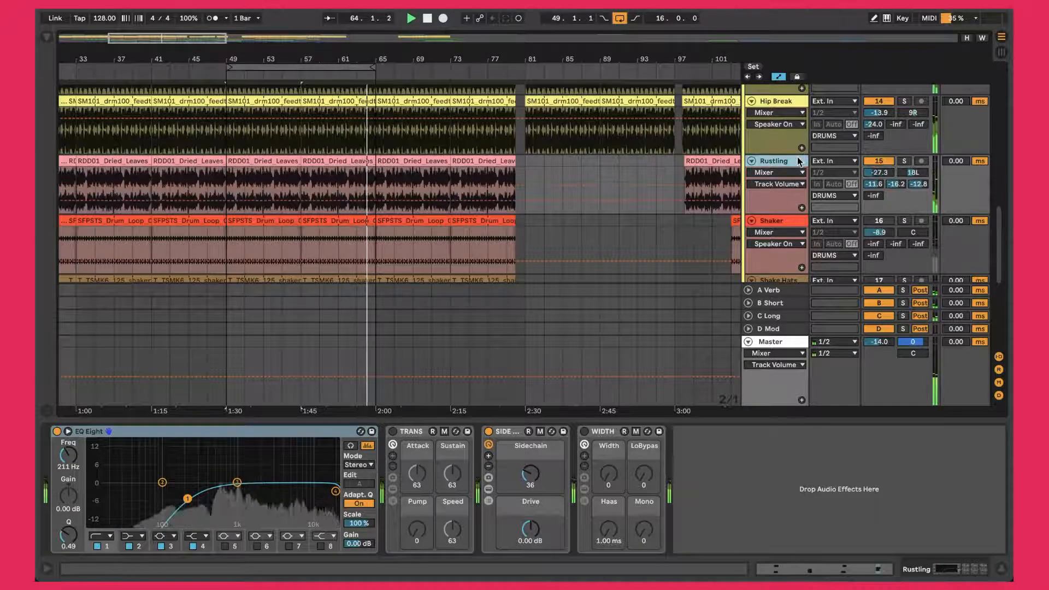
{"action": "left_click", "coordinate": [769, 161]}
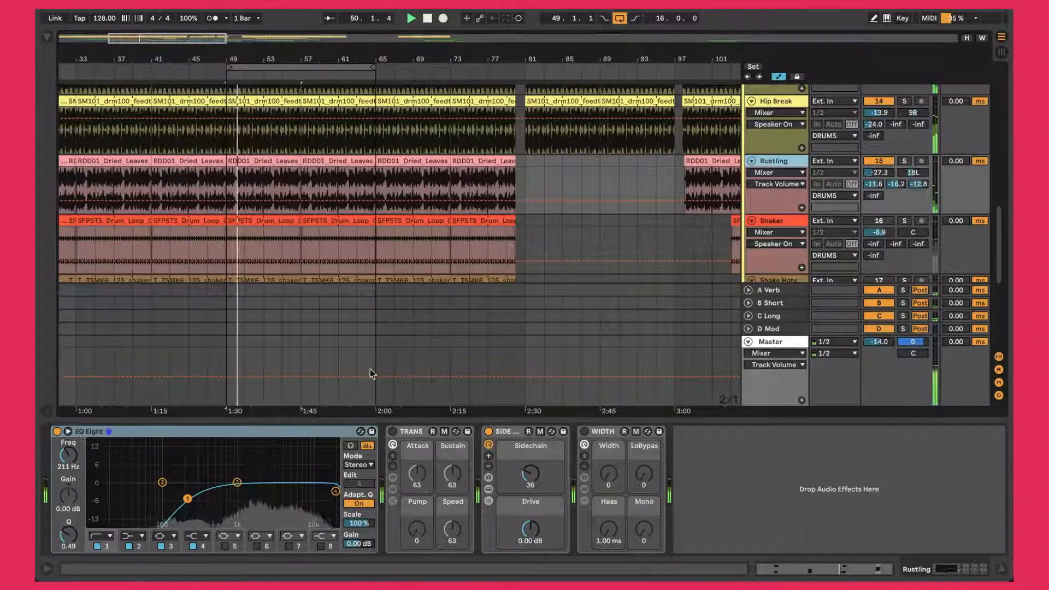
Activate and audition the Shaker track at a volume of 5.9 dB, undo the volume change and show its devices
{"action": "left_click", "coordinate": [233, 435]}
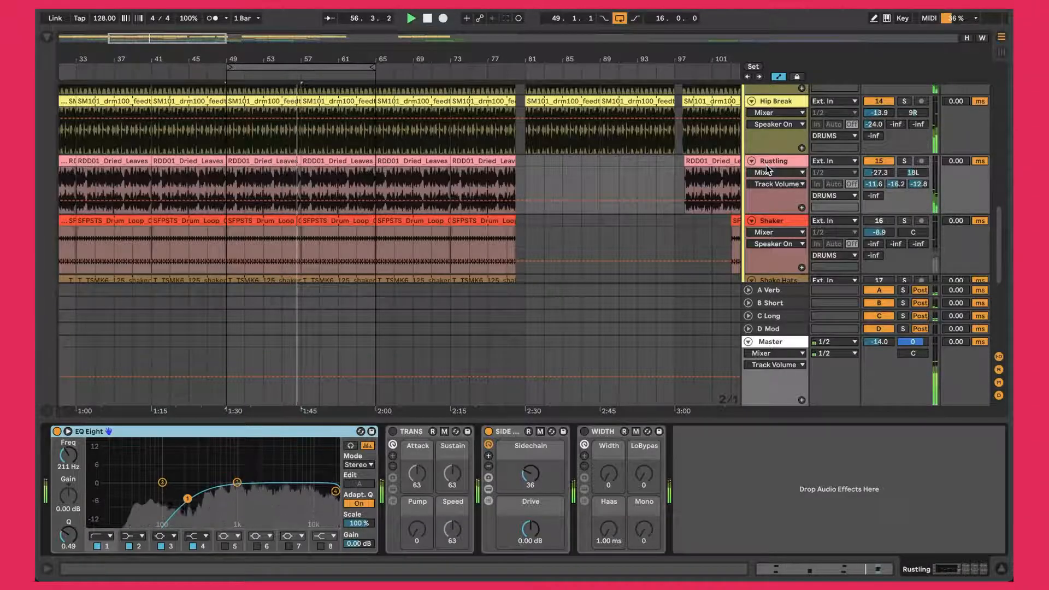
{"action": "scroll", "coordinate": [766, 165], "scroll_direction": "down", "scroll_amount": 1}
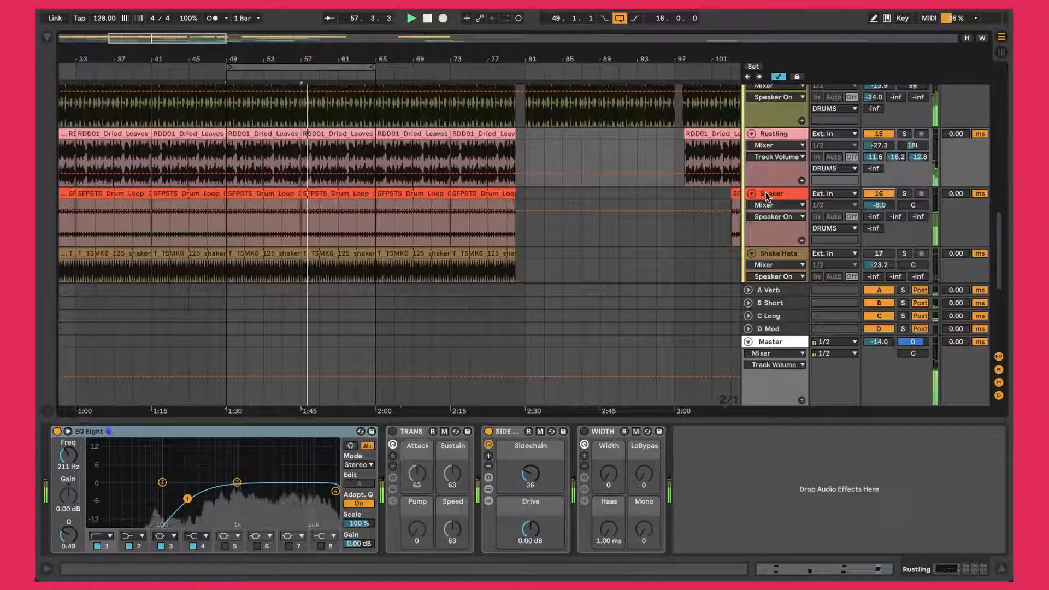
{"action": "left_click_drag", "start_coordinate": [878, 204], "coordinate": [878, 191]}
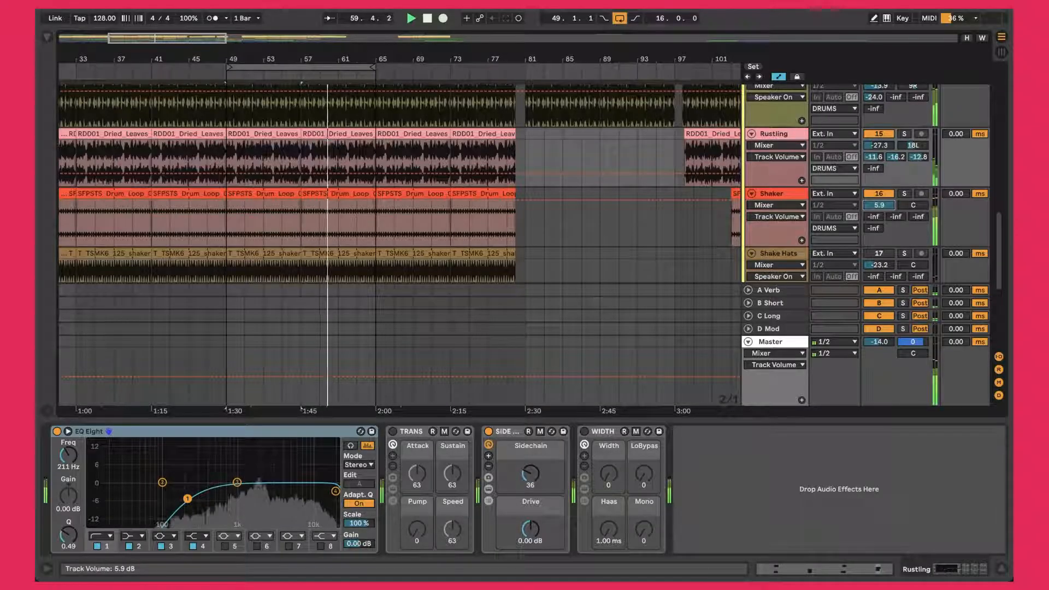
{"action": "key", "text": "super+z"}
{"action": "left_click", "coordinate": [793, 197]}
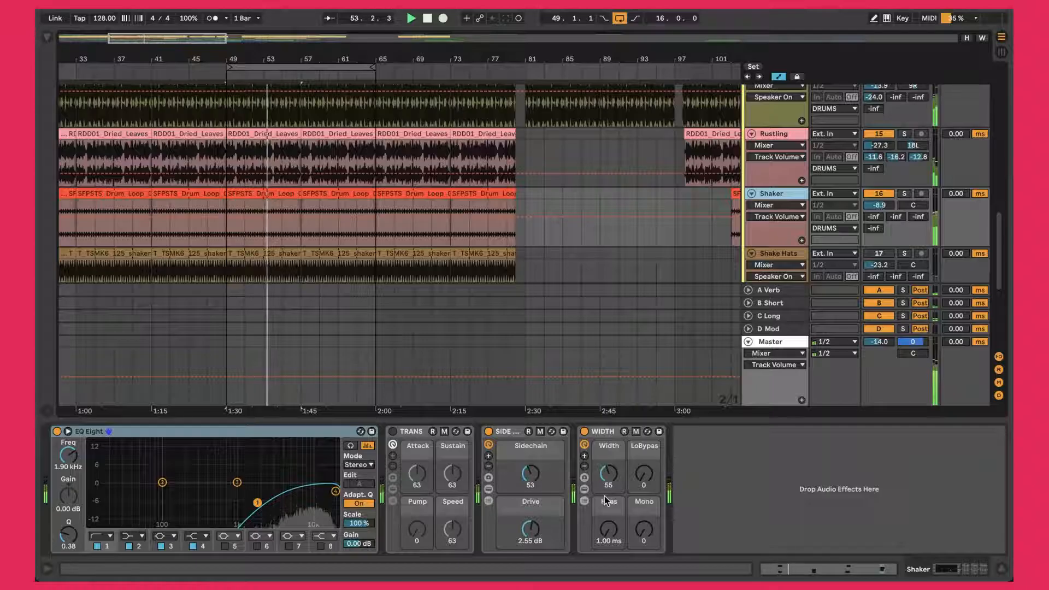
Activate and audition the Shake Hats track at a volume of -2.0 dB, undo the volume change and show its devices
{"action": "scroll", "coordinate": [540, 214], "scroll_direction": "down", "scroll_amount": 3}
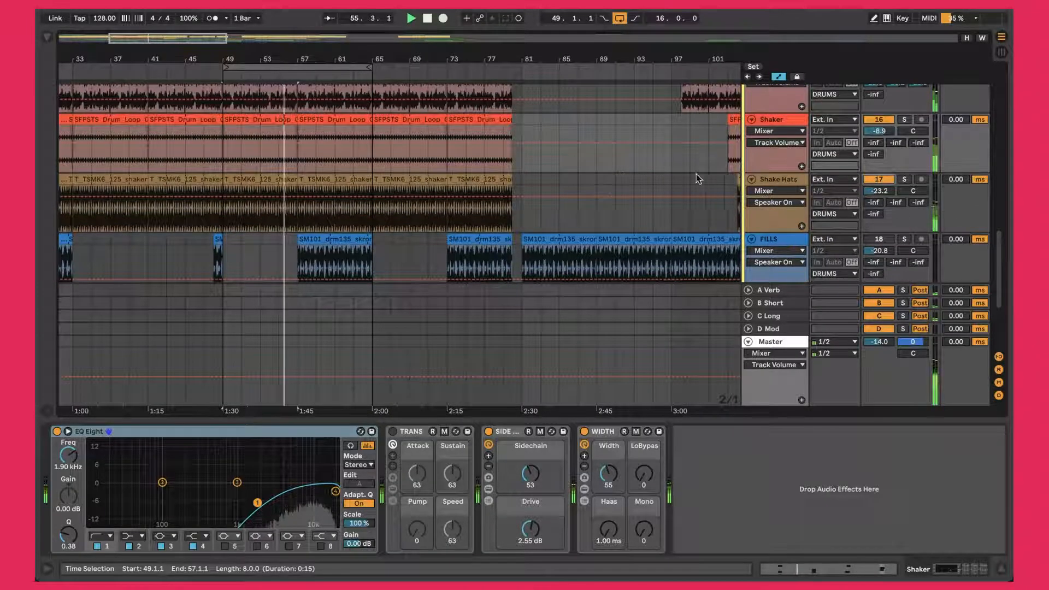
{"action": "left_click_drag", "start_coordinate": [870, 191], "coordinate": [870, 158]}
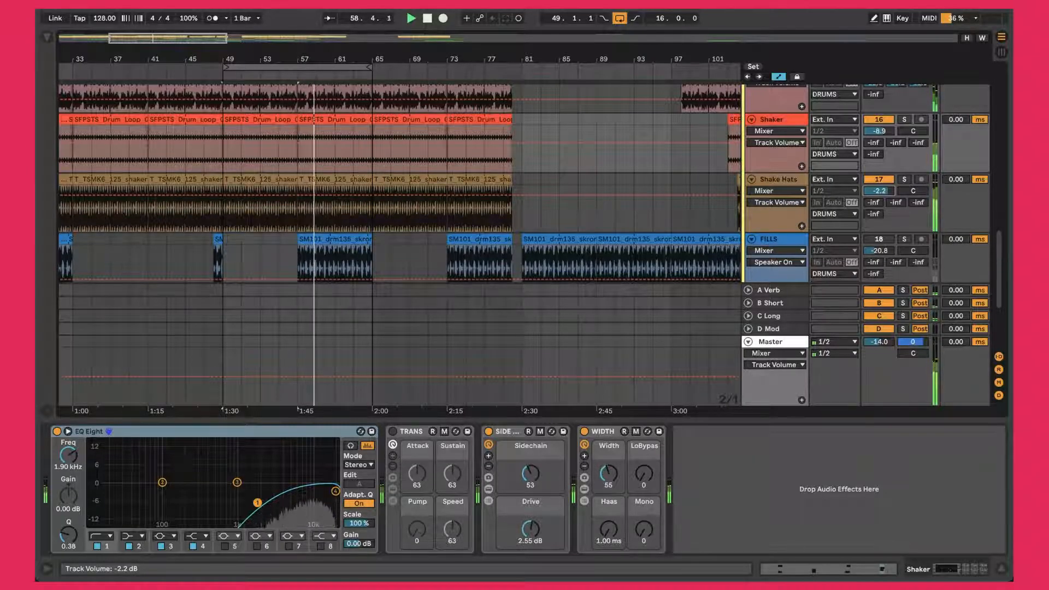
{"action": "left_click_drag", "start_coordinate": [869, 190], "coordinate": [869, 189]}
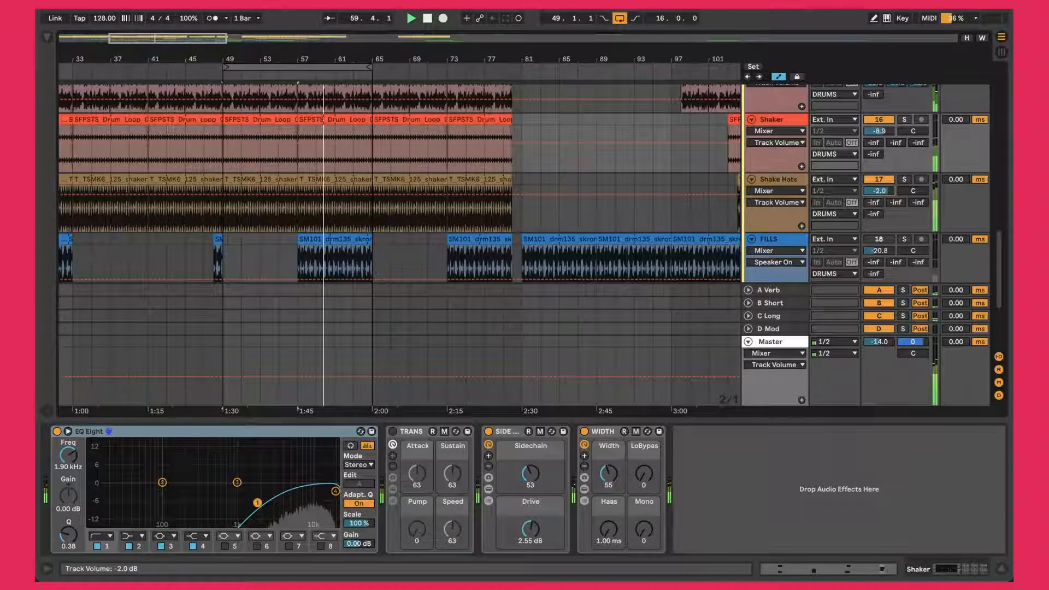
{"action": "key", "text": "super+z"}
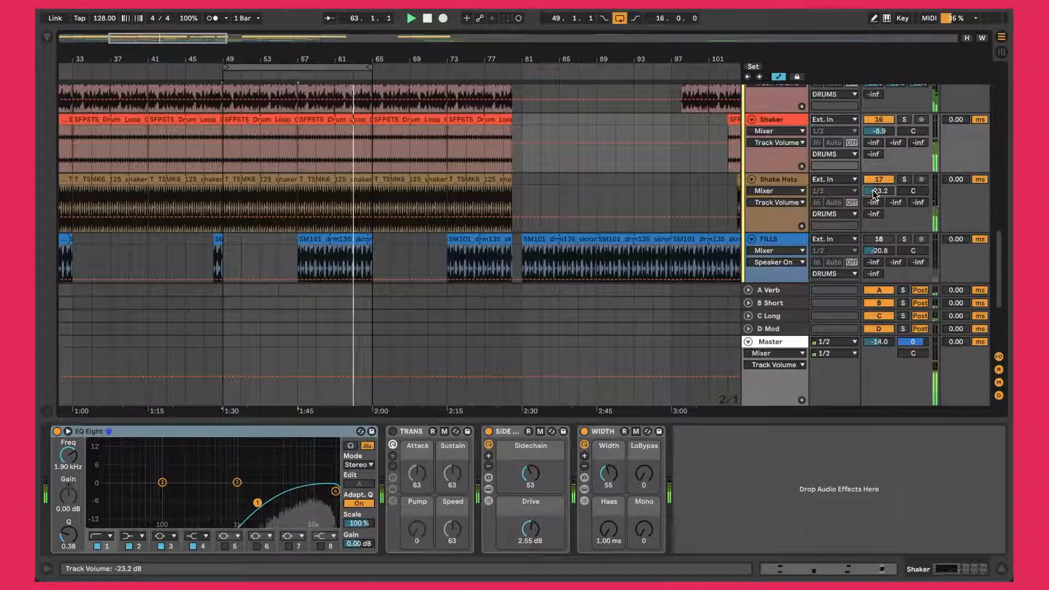
{"action": "left_click", "coordinate": [790, 191]}
{"action": "left_click", "coordinate": [795, 183]}
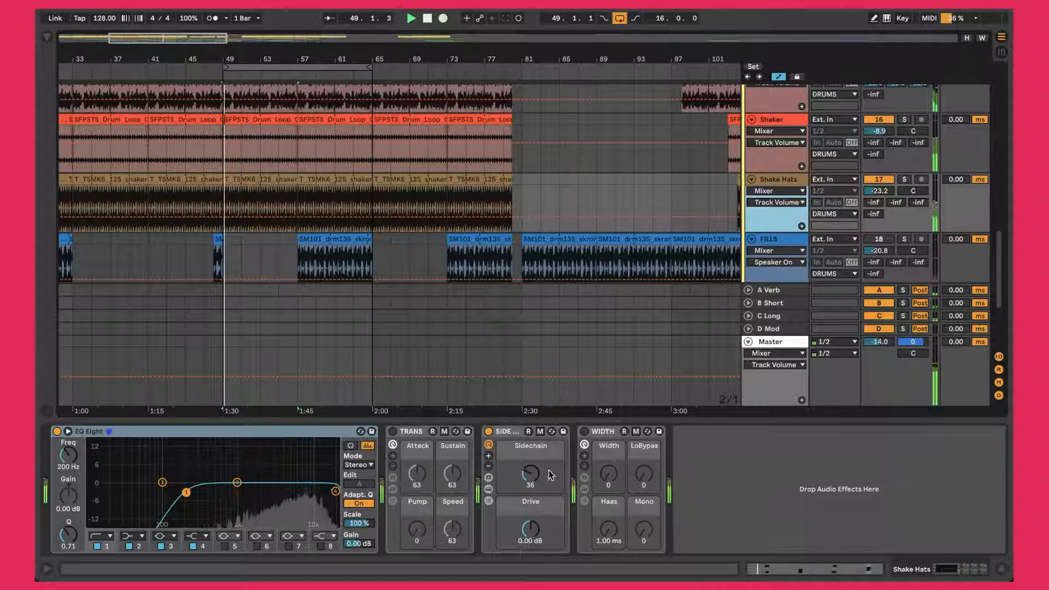
Activate the FILLS track, audition it at a volume of -2.5 dB and undo the volume change
{"action": "scroll", "coordinate": [474, 249], "scroll_direction": "down", "scroll_amount": 4}
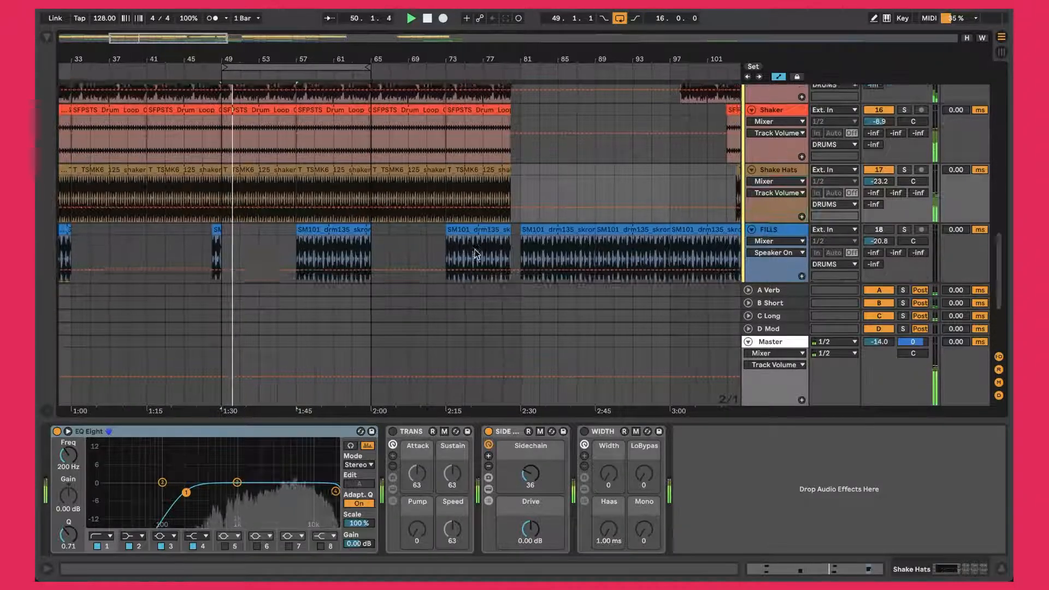
{"action": "scroll", "coordinate": [504, 244], "scroll_direction": "up", "scroll_amount": 1}
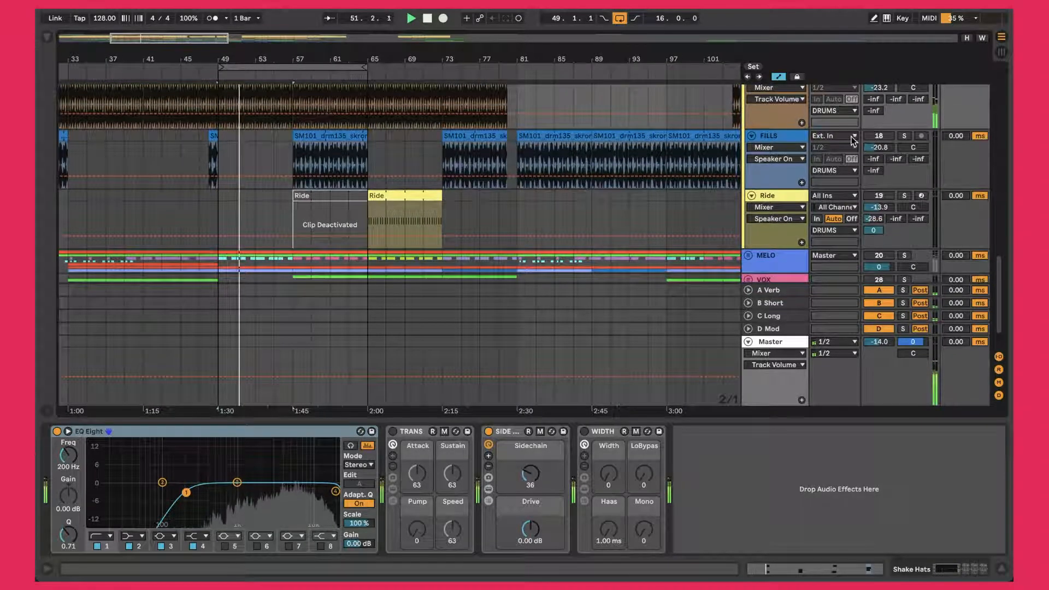
{"action": "left_click", "coordinate": [874, 136]}
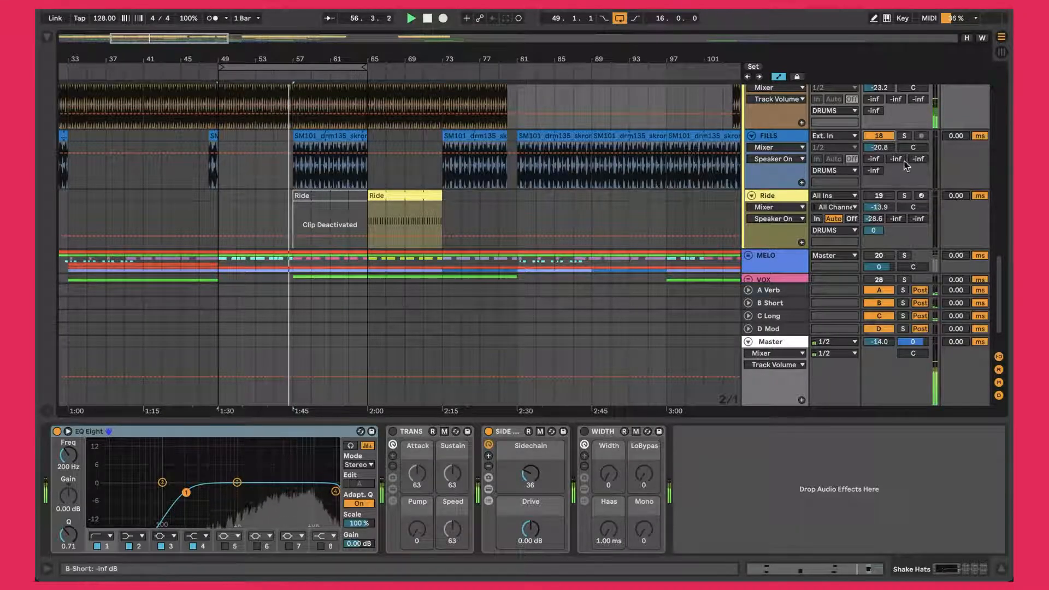
{"action": "left_click", "coordinate": [883, 148]}
{"action": "left_click_drag", "start_coordinate": [885, 148], "coordinate": [885, 122]}
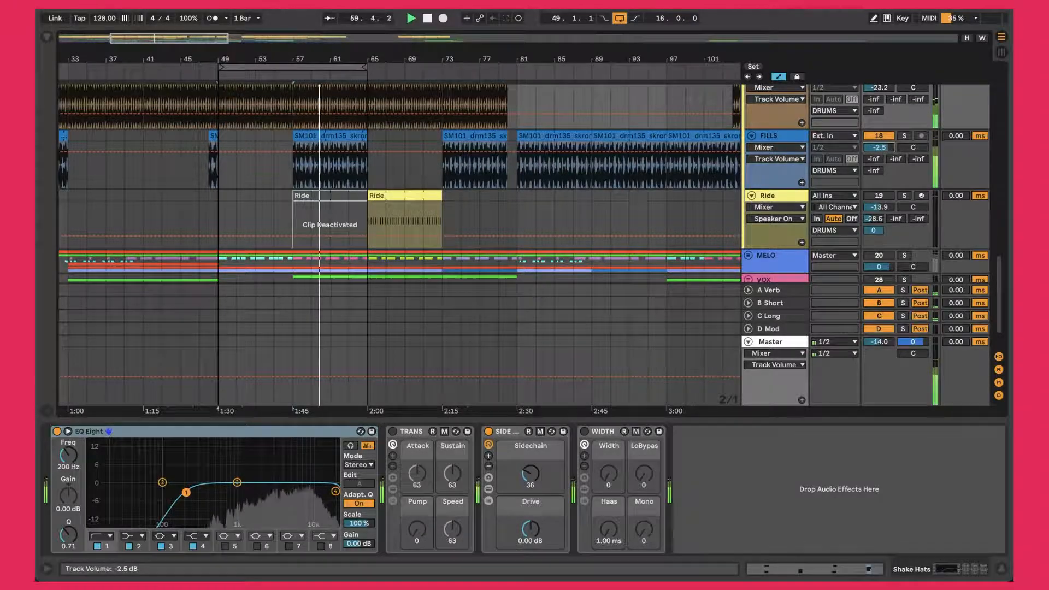
{"action": "key", "text": "super+z"}
Turn off the loop and activate the Ride track, auditioning its clip at bar 65 at -3.9 dB before undoing the volume change
{"action": "scroll", "coordinate": [400, 234], "scroll_direction": "left", "scroll_amount": 5}
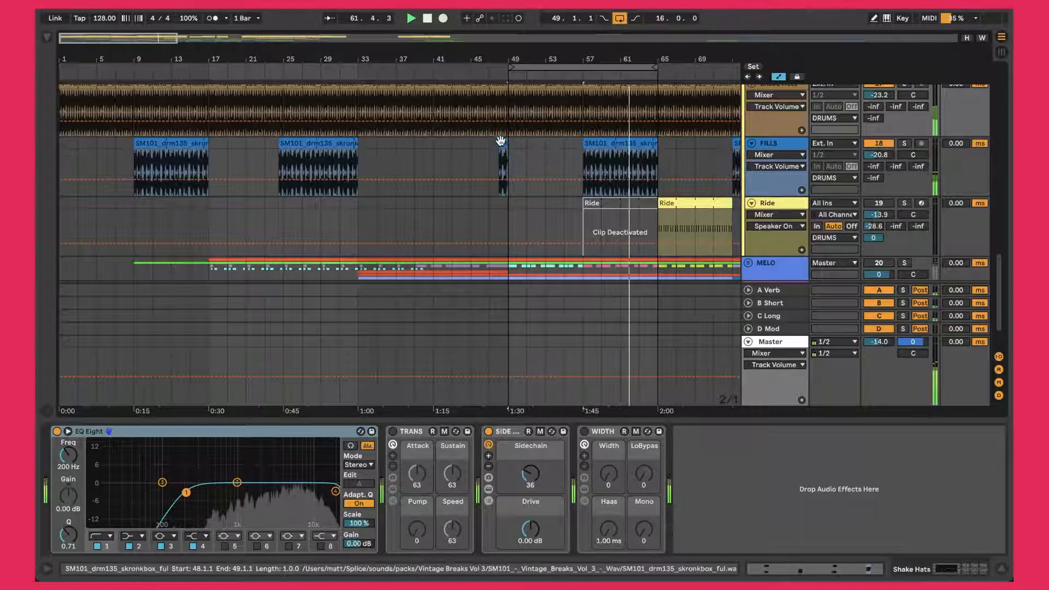
{"action": "scroll", "coordinate": [515, 140], "scroll_direction": "right", "scroll_amount": 5}
{"action": "left_click", "coordinate": [620, 19]}
{"action": "left_click", "coordinate": [878, 203]}
{"action": "left_click", "coordinate": [435, 202]}
{"action": "left_click_drag", "start_coordinate": [879, 214], "coordinate": [878, 213]}
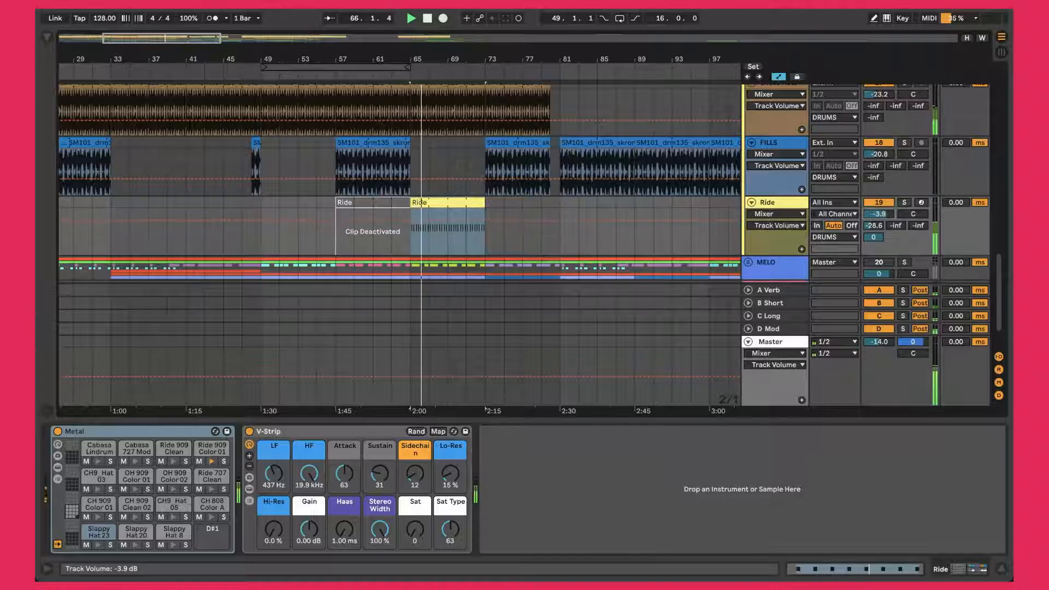
{"action": "key", "text": "super+z"}
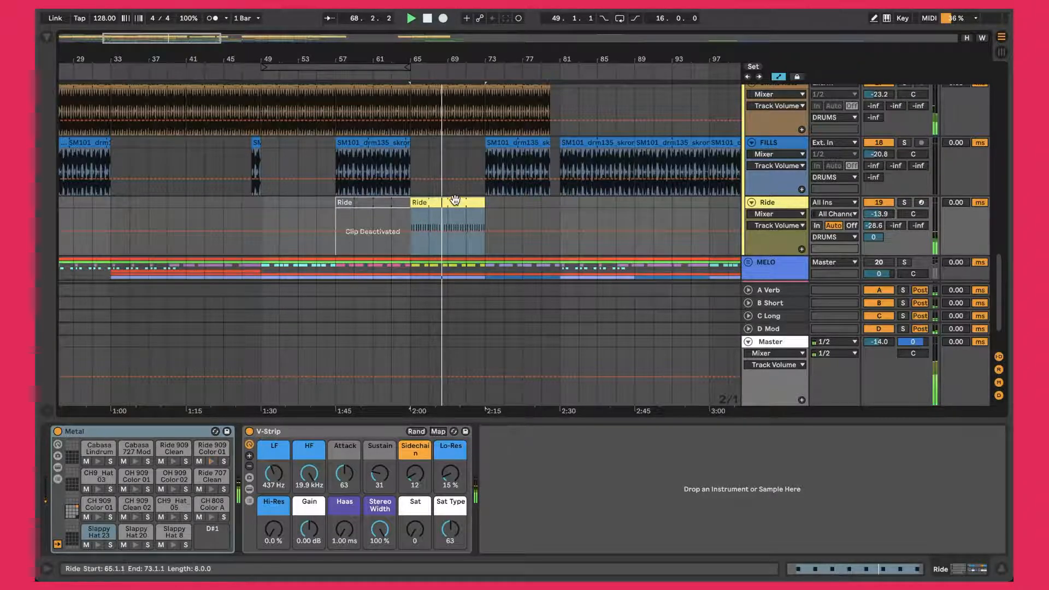
Review the Ride clip and the track's Metal and V-Strip devices
{"action": "double_click", "coordinate": [465, 240]}
{"action": "key", "text": "shift+Tab"}
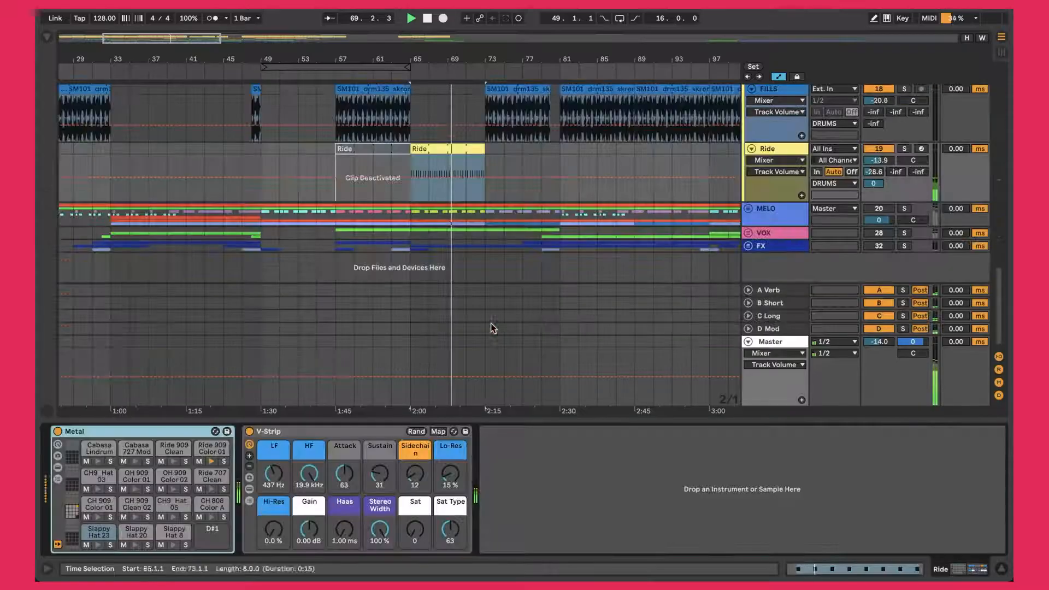
{"action": "left_click", "coordinate": [298, 433]}
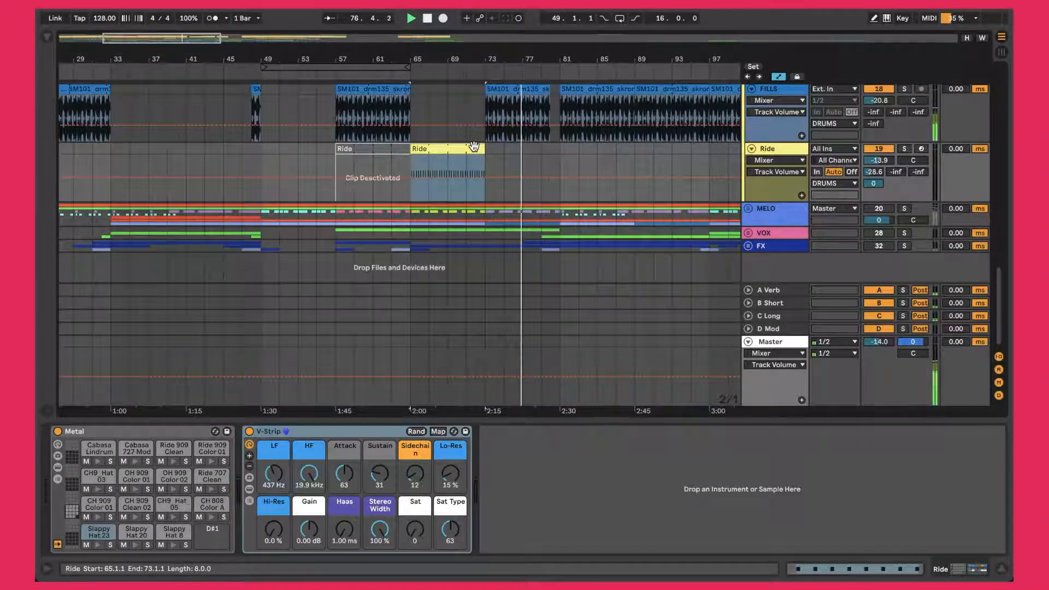
Return to the bass tracks at the drop, hide the device view and select the Subs clip from bar 49 to 65
{"action": "scroll", "coordinate": [601, 136], "scroll_direction": "up", "scroll_amount": 10}
{"action": "left_click", "coordinate": [270, 271]}
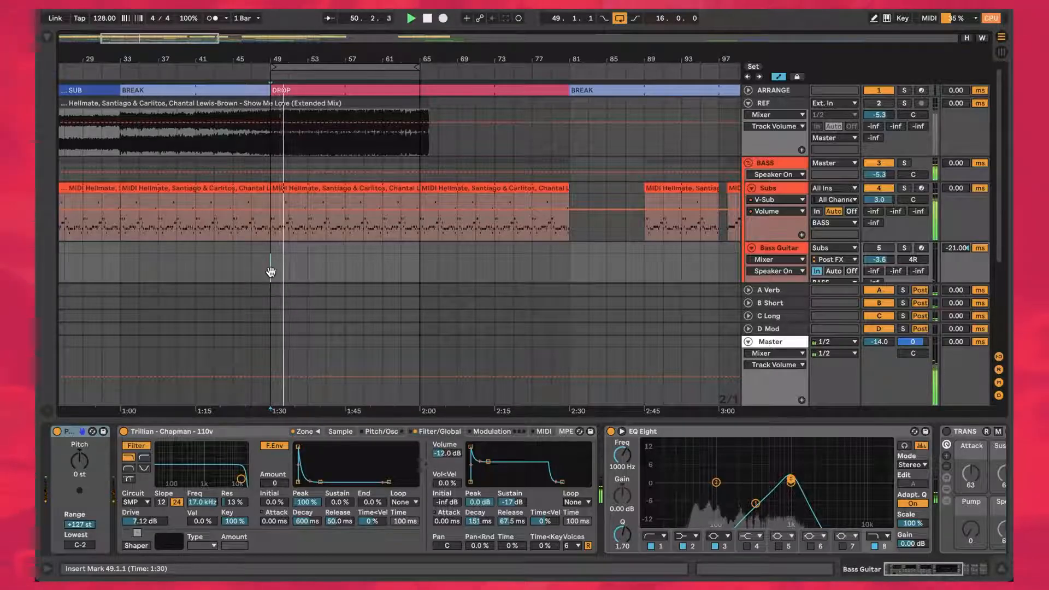
{"action": "key", "text": "ctrl+alt+l"}
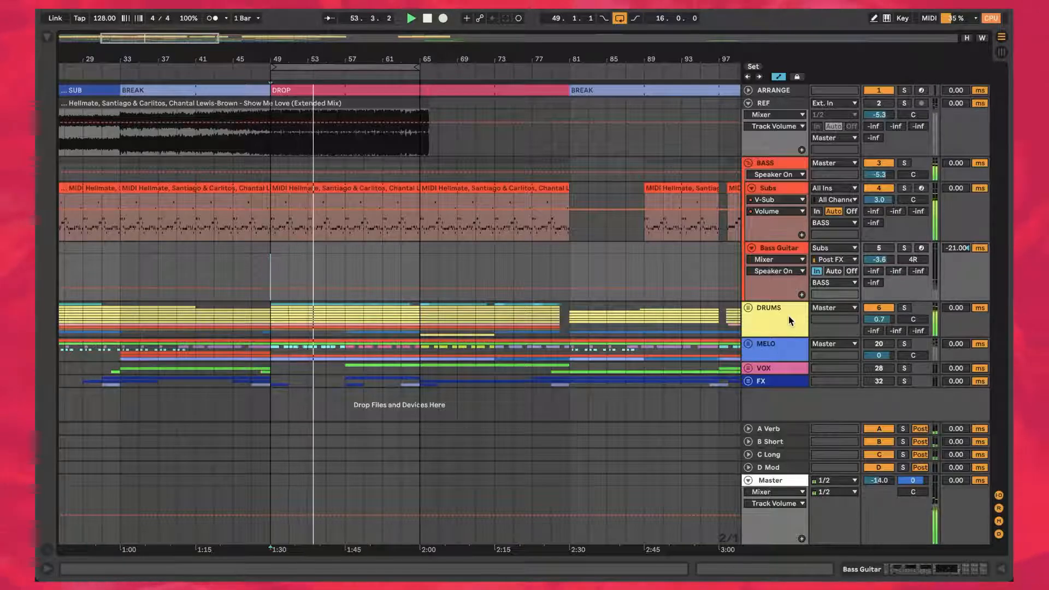
{"action": "left_click", "coordinate": [331, 188]}
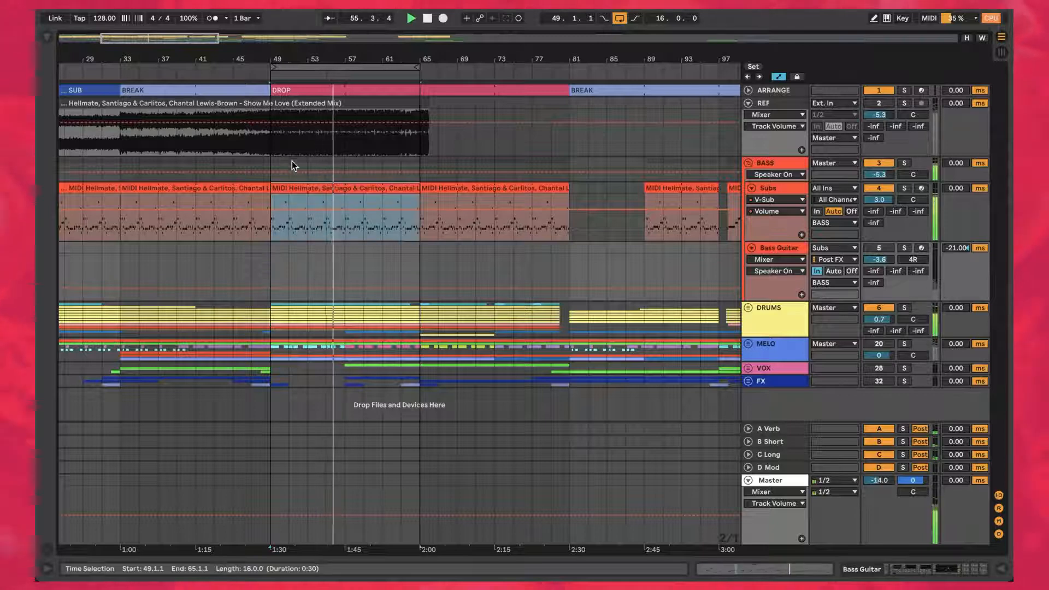
{"action": "mouse_move", "coordinate": [248, 54]}
{"action": "left_mouse_down"}
{"action": "mouse_move", "coordinate": [247, 85]}
{"action": "mouse_move", "coordinate": [248, 69]}
{"action": "left_mouse_up"}
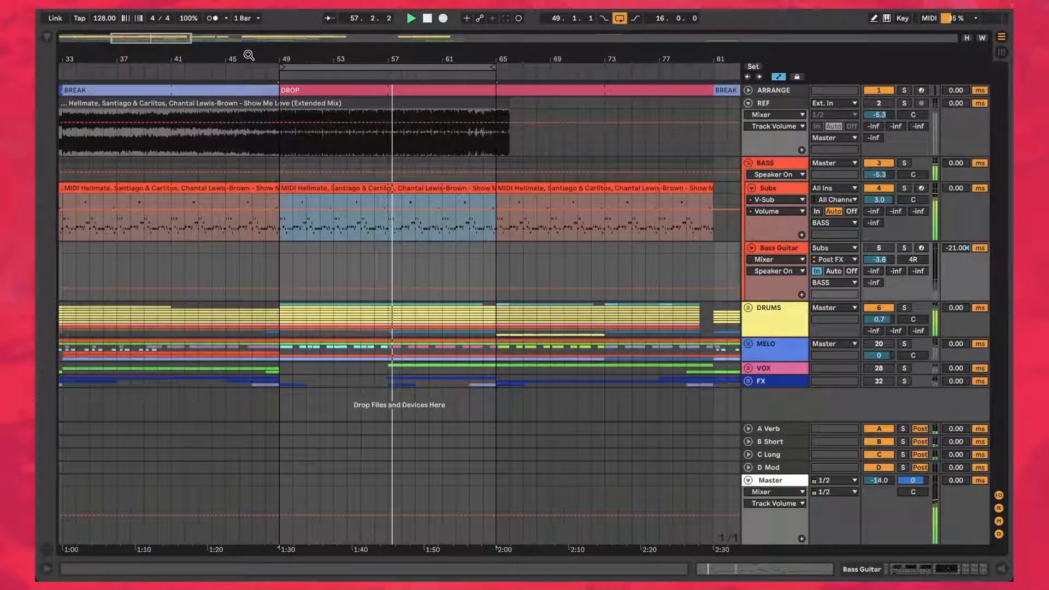
Compare the Subs and Bass Guitar tracks and show the Subs track's device chain
{"action": "left_click", "coordinate": [778, 193]}
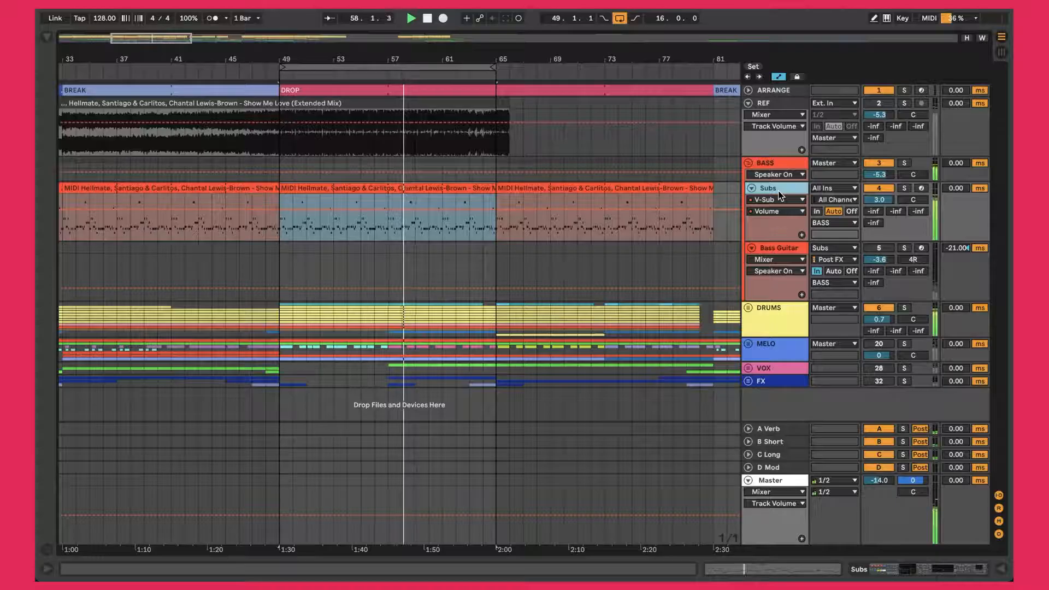
{"action": "left_click", "coordinate": [782, 252]}
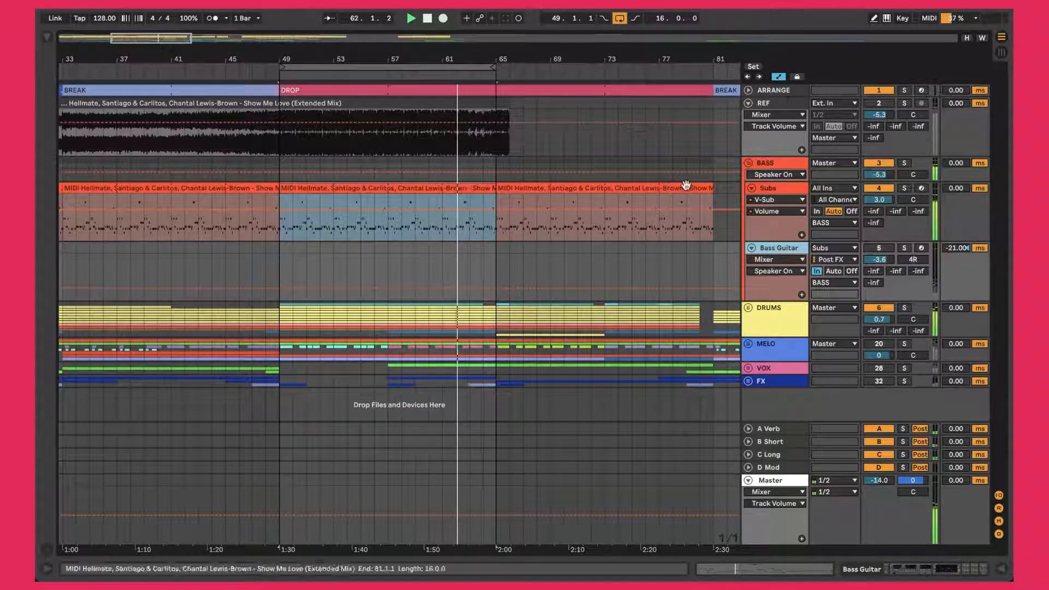
{"action": "left_click", "coordinate": [413, 188]}
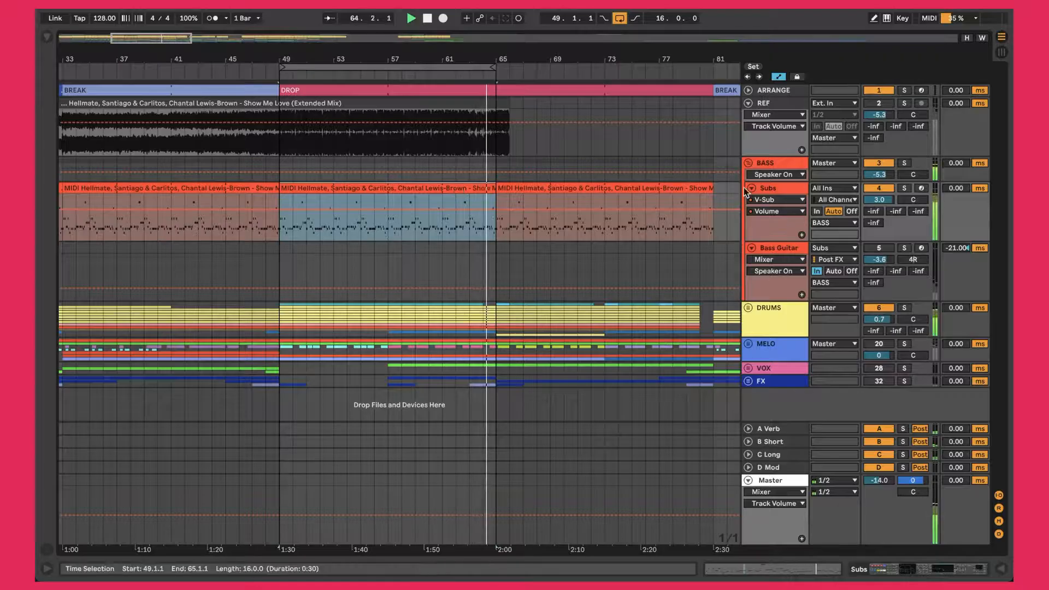
{"action": "left_click", "coordinate": [771, 192]}
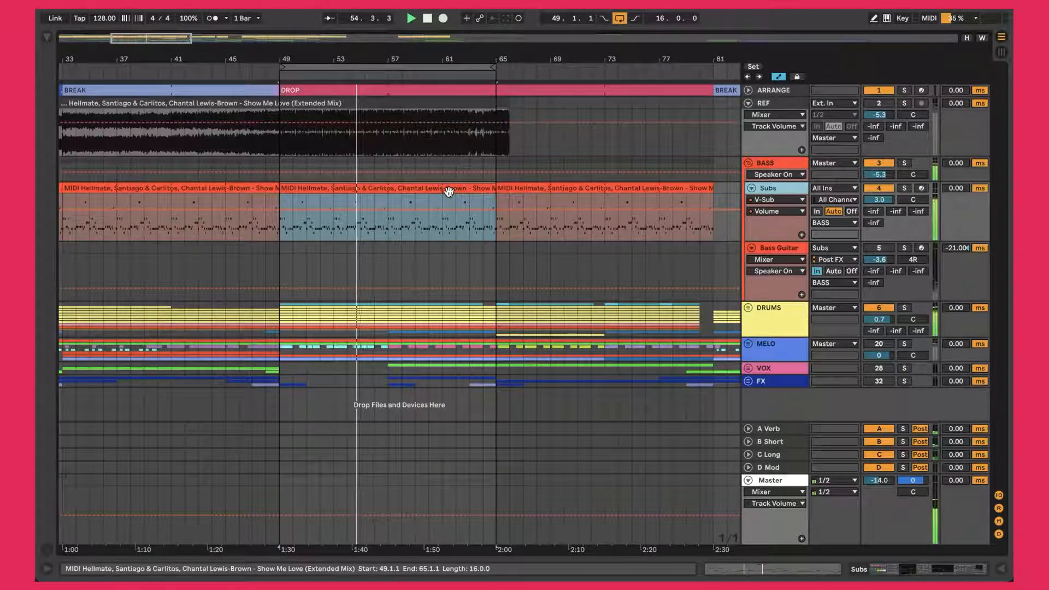
{"action": "double_click", "coordinate": [796, 189]}
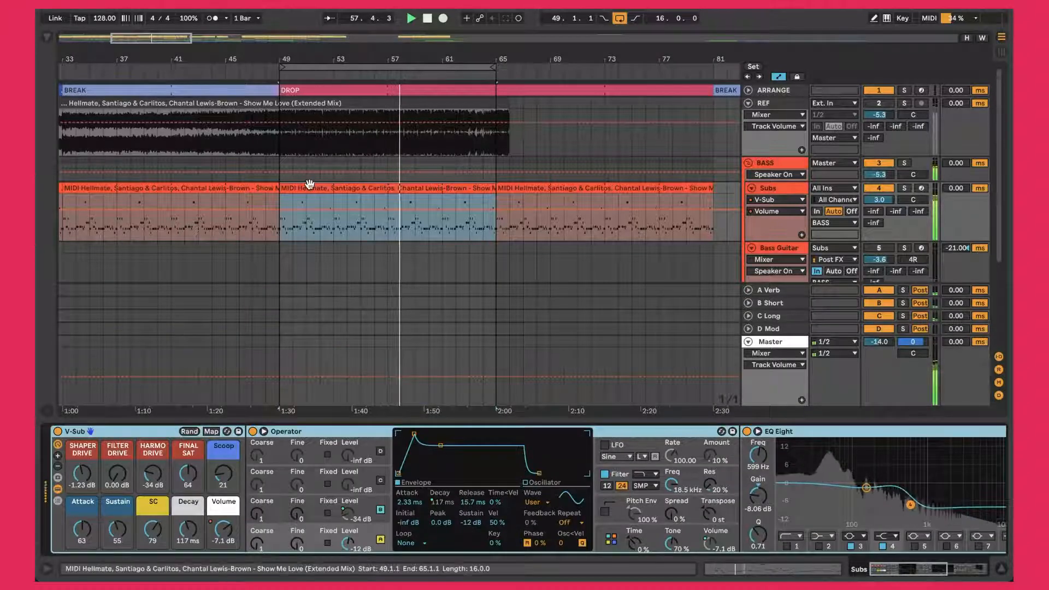
Examine the note pattern of the Subs clip at the drop and return to the track's devices
{"action": "double_click", "coordinate": [330, 187]}
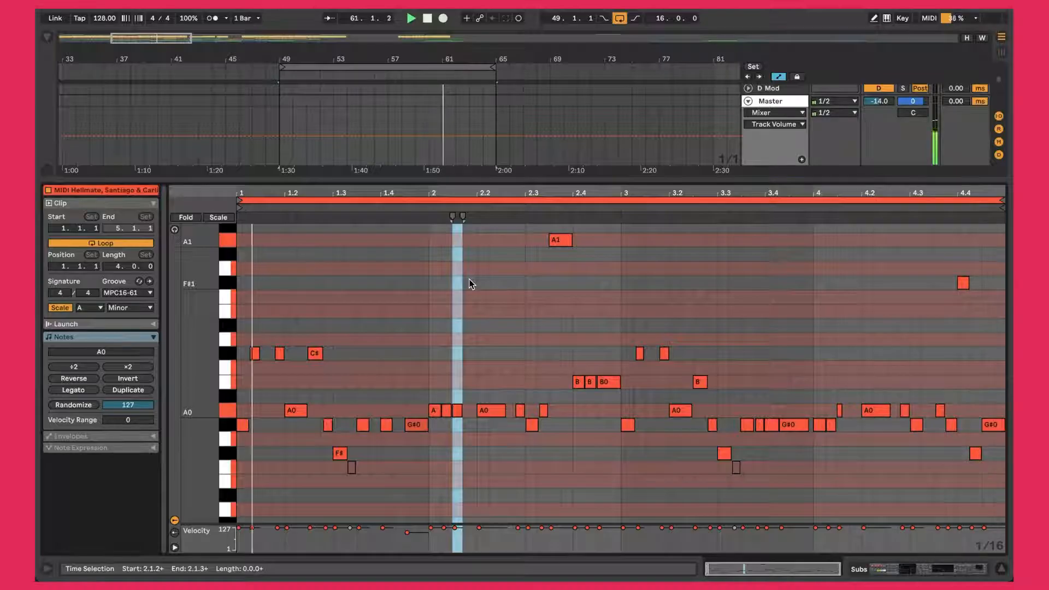
{"action": "key", "text": "shift+Tab"}
{"action": "key", "text": "shift+Tab"}
{"action": "key", "text": "shift+Tab"}
Solo the REF track to listen to the reference bassline, and unsolo it again
{"action": "scroll", "coordinate": [469, 283], "scroll_direction": "up", "scroll_amount": 3}
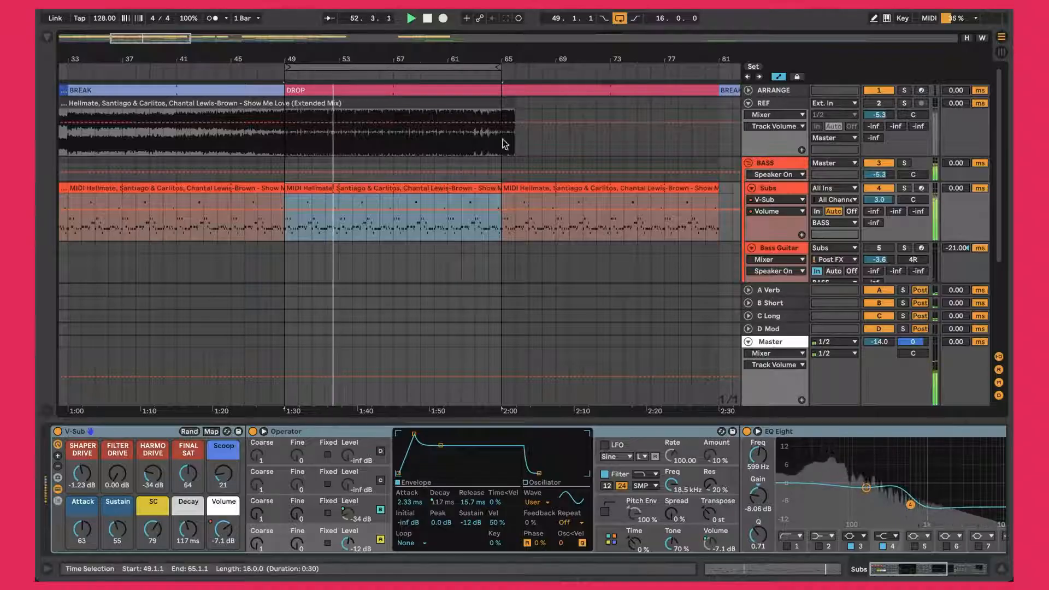
{"action": "key", "text": "s"}
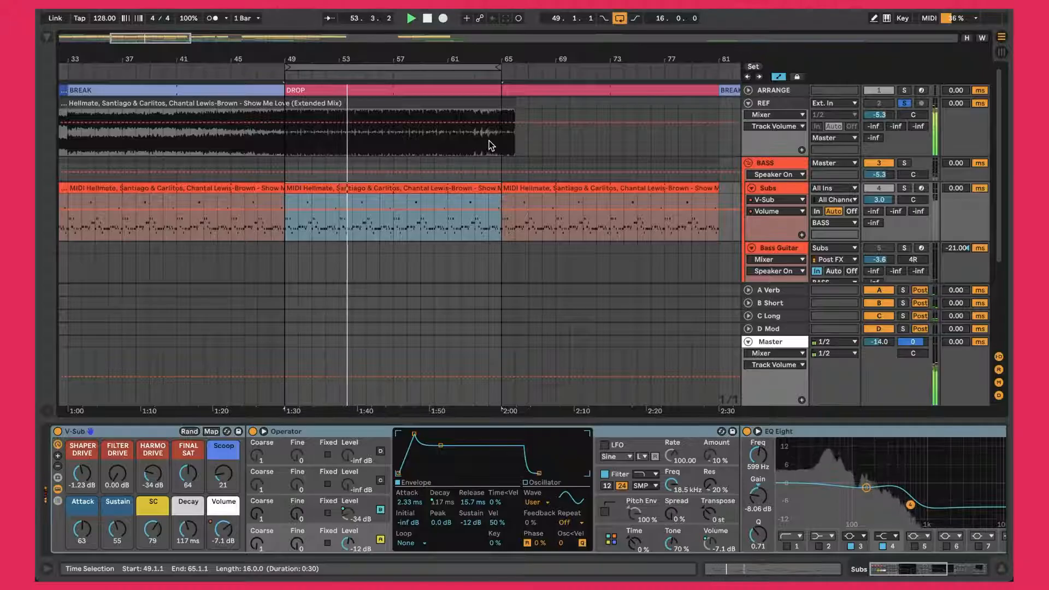
{"action": "key", "text": "s"}
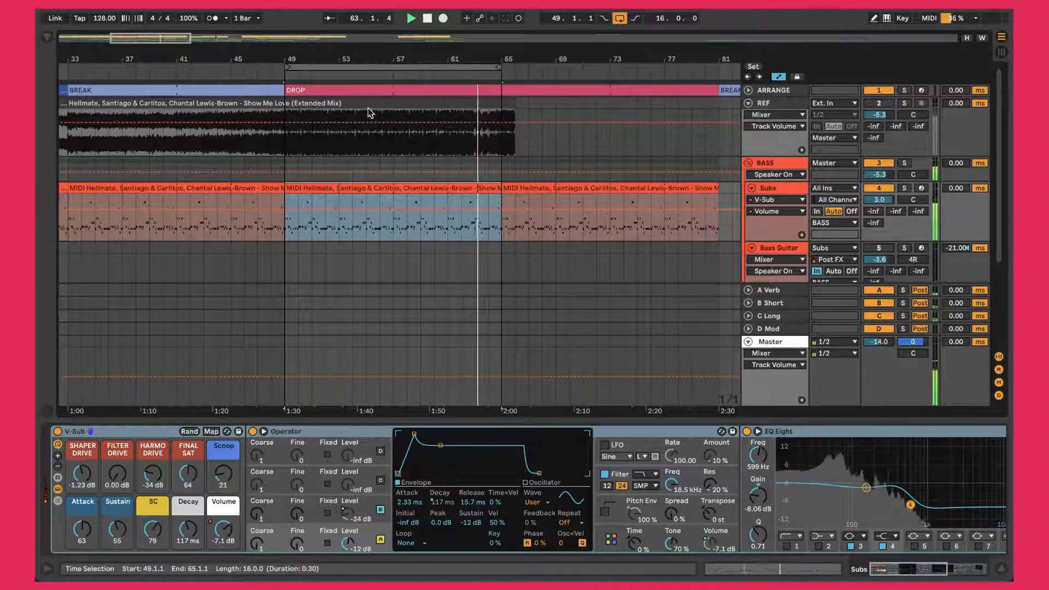
Split the reference clip at bars 49 and 55 and try converting that section to MIDI on the Bass Guitar track
{"action": "left_click", "coordinate": [283, 144]}
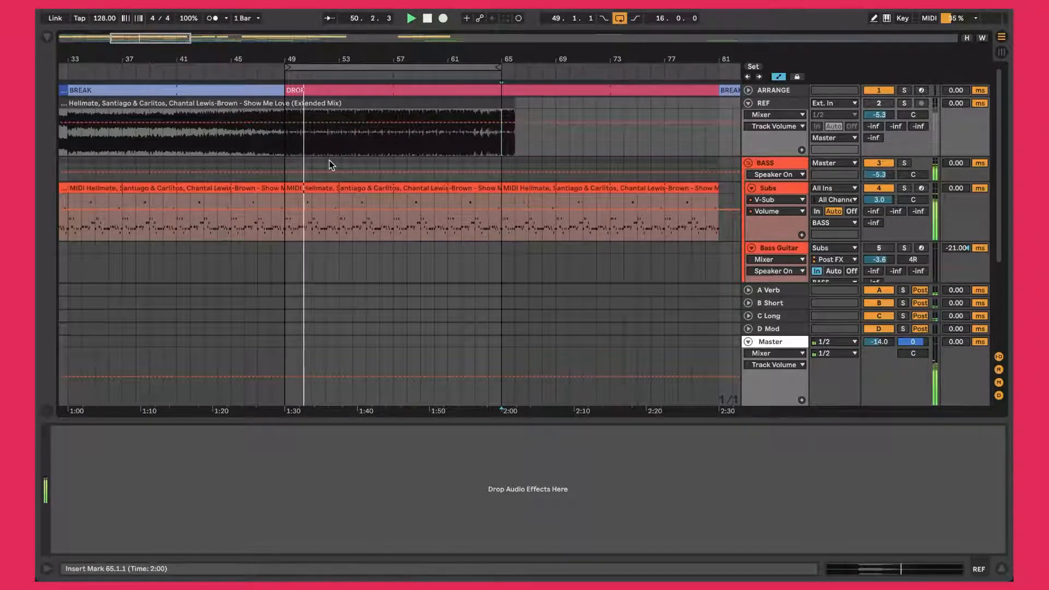
{"action": "left_click", "coordinate": [366, 140], "text": "shift"}
{"action": "key", "text": "ctrl+e"}
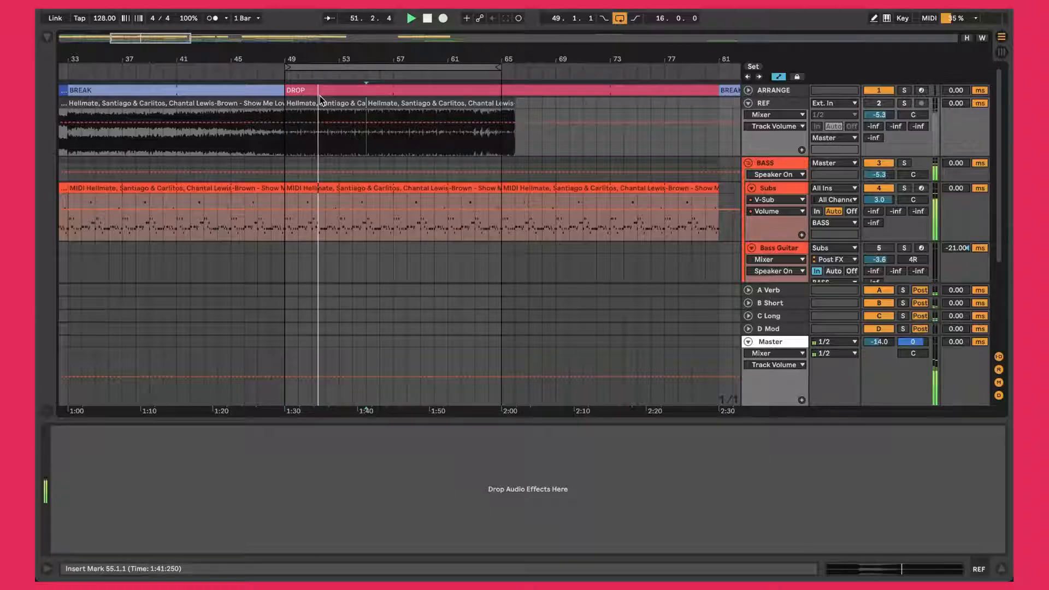
{"action": "left_click_drag", "start_coordinate": [319, 102], "coordinate": [320, 246]}
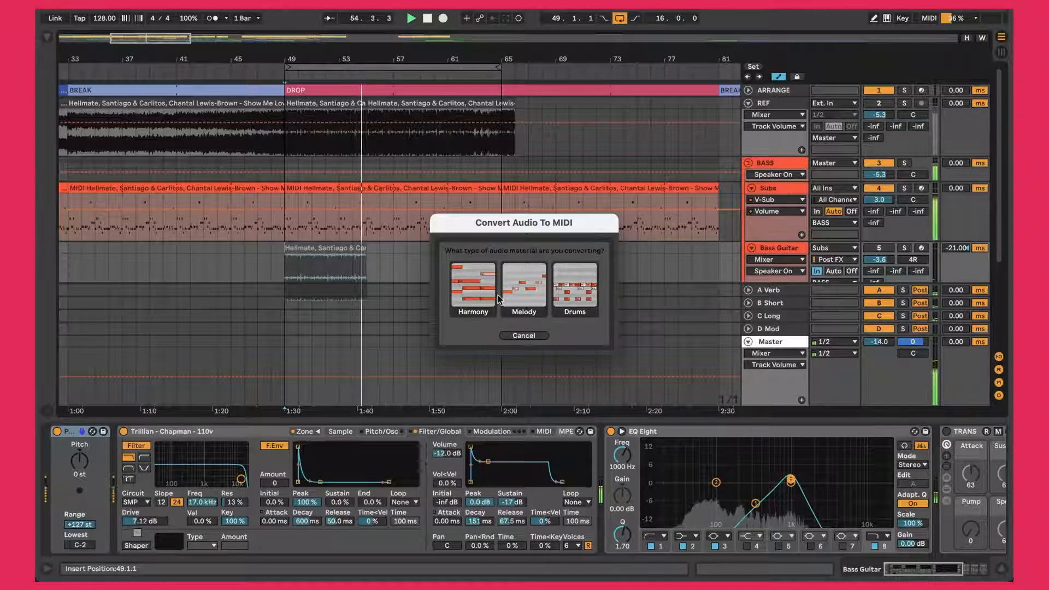
{"action": "left_click", "coordinate": [530, 335]}
Open the Subs clip at the drop to view its MIDI notes
{"action": "double_click", "coordinate": [338, 206]}
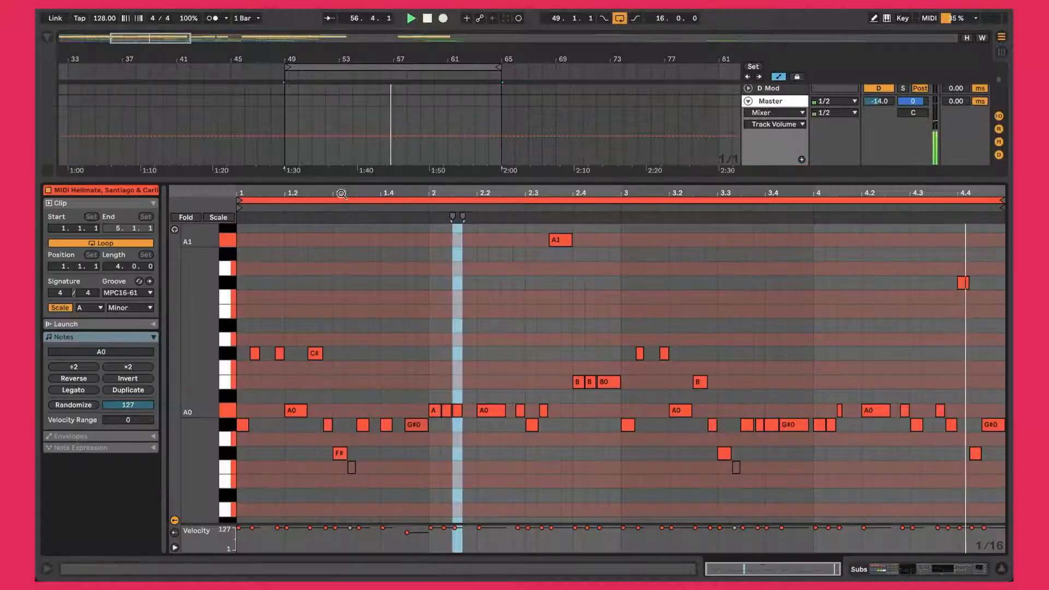
Review the four-bar note pattern of the Subs clip with nothing selected and switch back to the track's device chain
{"action": "left_click", "coordinate": [416, 355]}
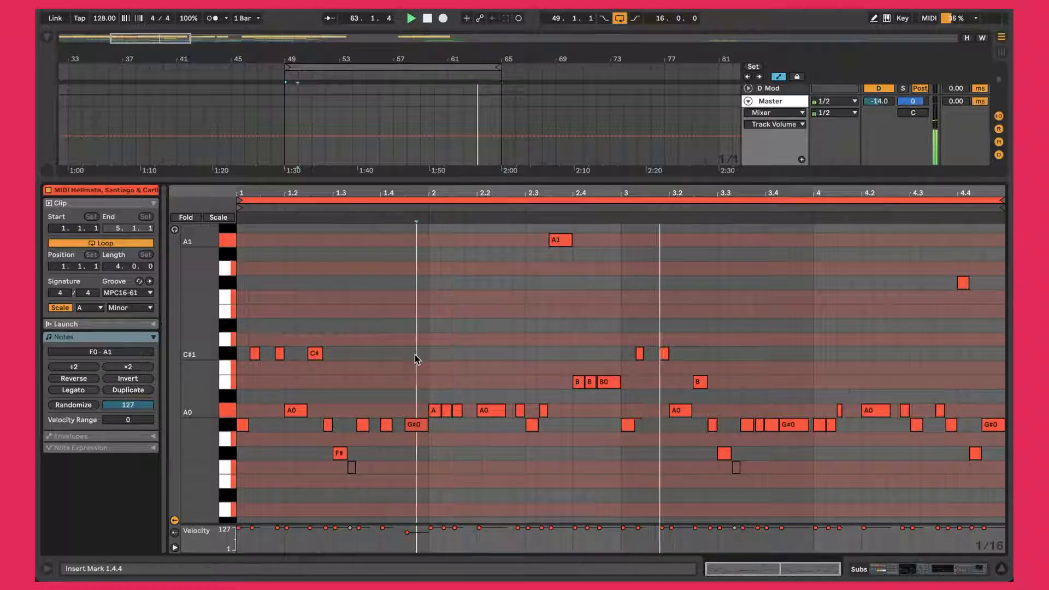
{"action": "left_click", "coordinate": [426, 358]}
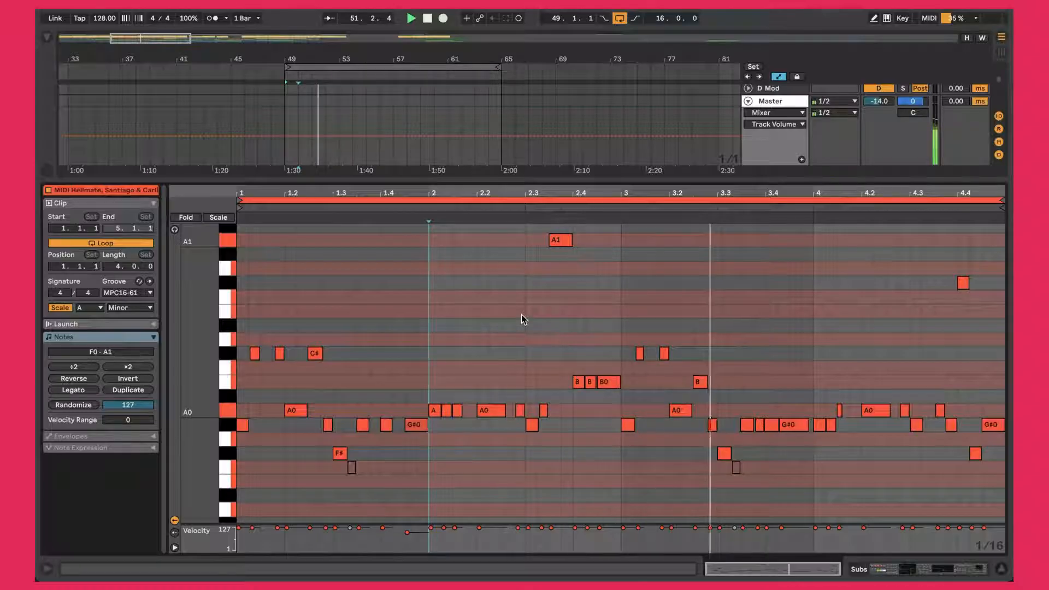
{"action": "key", "text": "shift+Tab"}
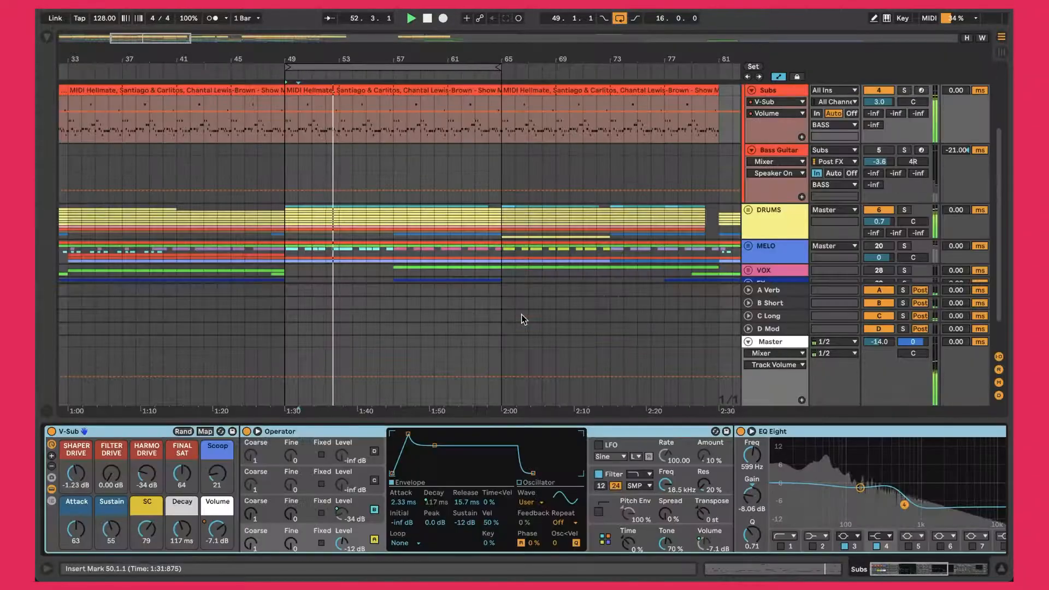
{"action": "scroll", "coordinate": [496, 161], "scroll_direction": "up", "scroll_amount": 4}
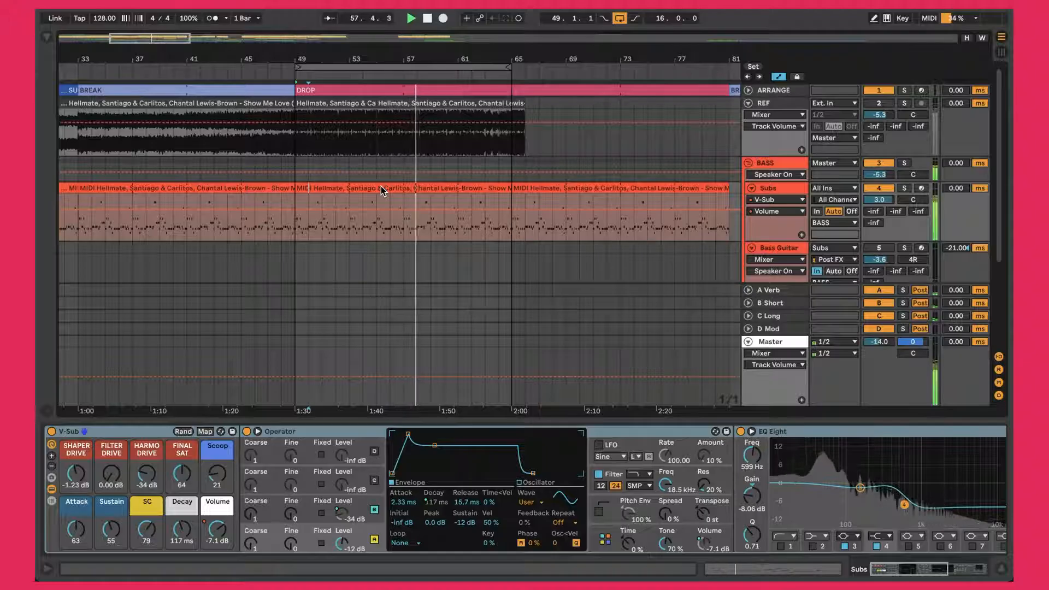
Select the Subs clip at the drop and examine the V-Sub rack's macros and inner devices, from Operator through EQ Eight to Saturator
{"action": "left_click", "coordinate": [438, 188]}
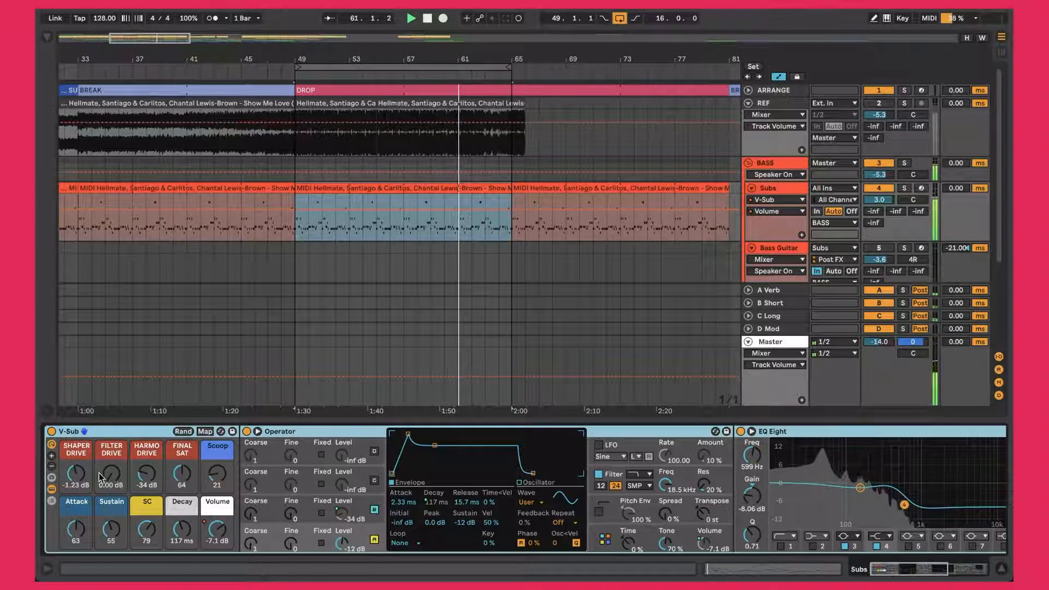
{"action": "left_click", "coordinate": [52, 488]}
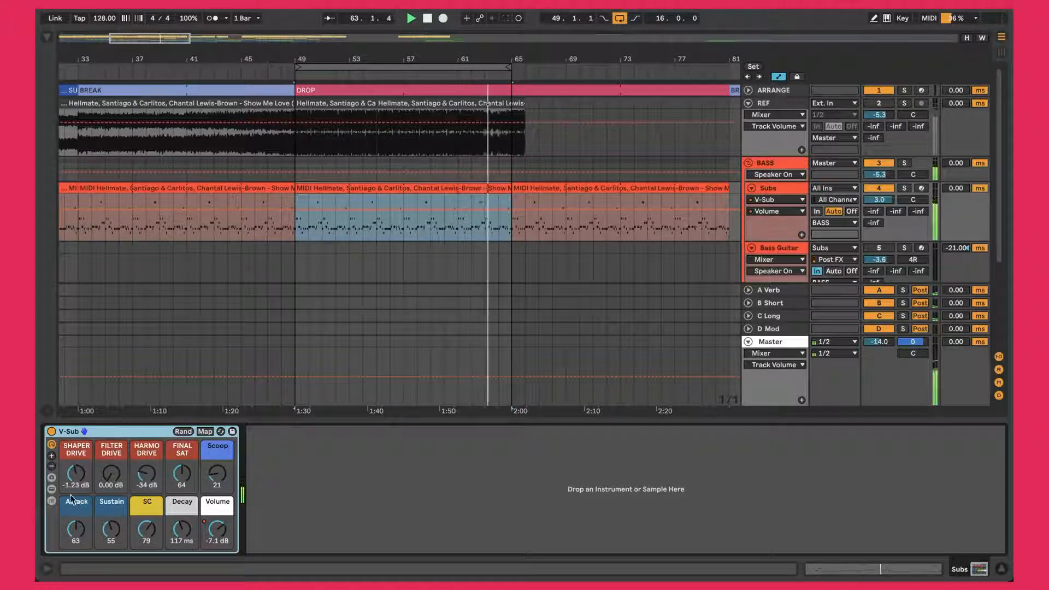
{"action": "left_click", "coordinate": [52, 489]}
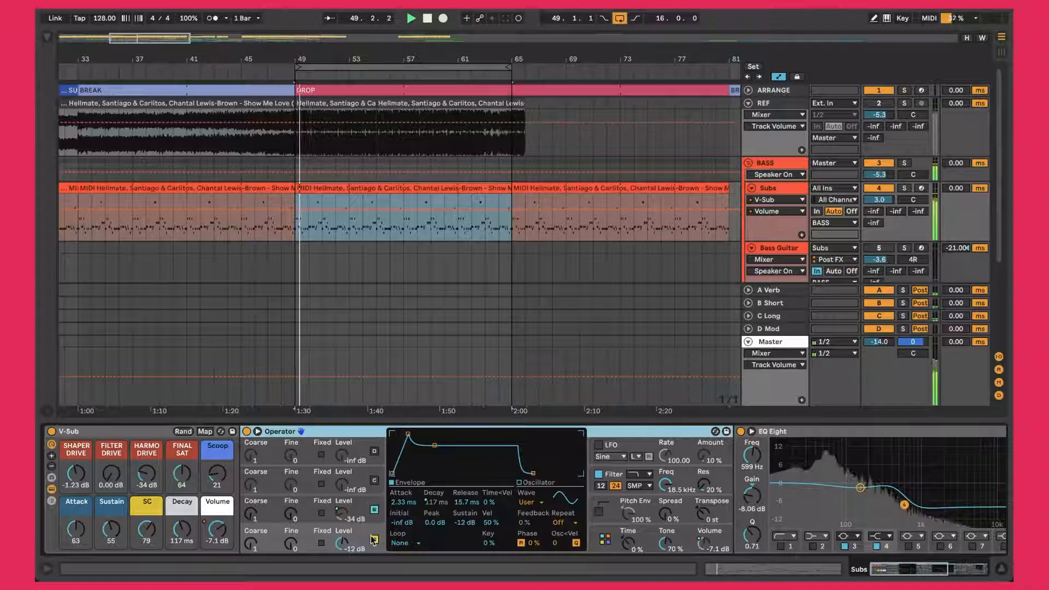
{"action": "scroll", "coordinate": [313, 514], "scroll_direction": "right", "scroll_amount": 3}
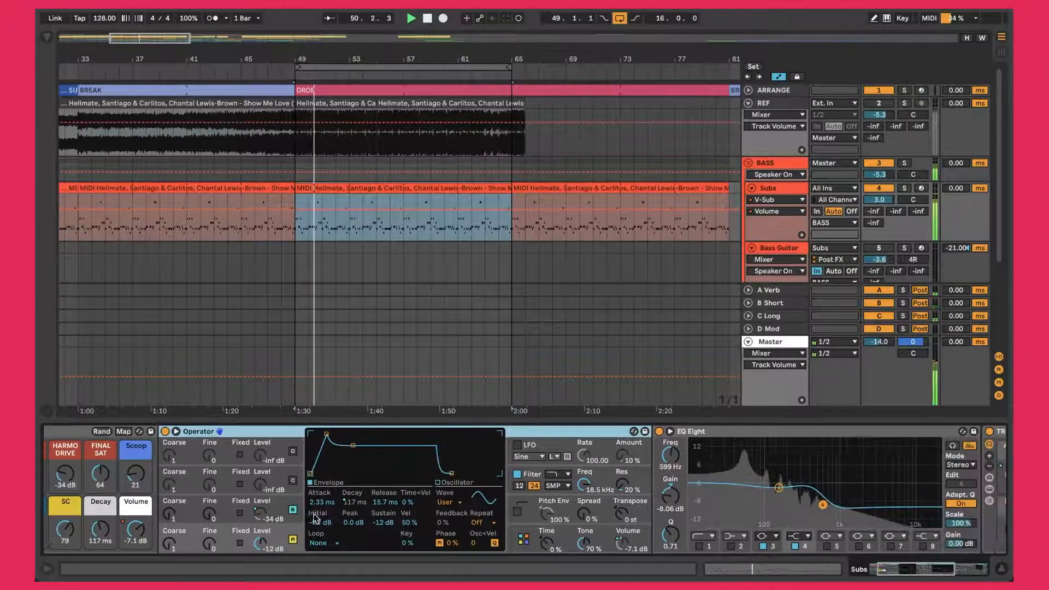
{"action": "scroll", "coordinate": [316, 519], "scroll_direction": "right", "scroll_amount": 9}
{"action": "scroll", "coordinate": [315, 519], "scroll_direction": "left", "scroll_amount": 12}
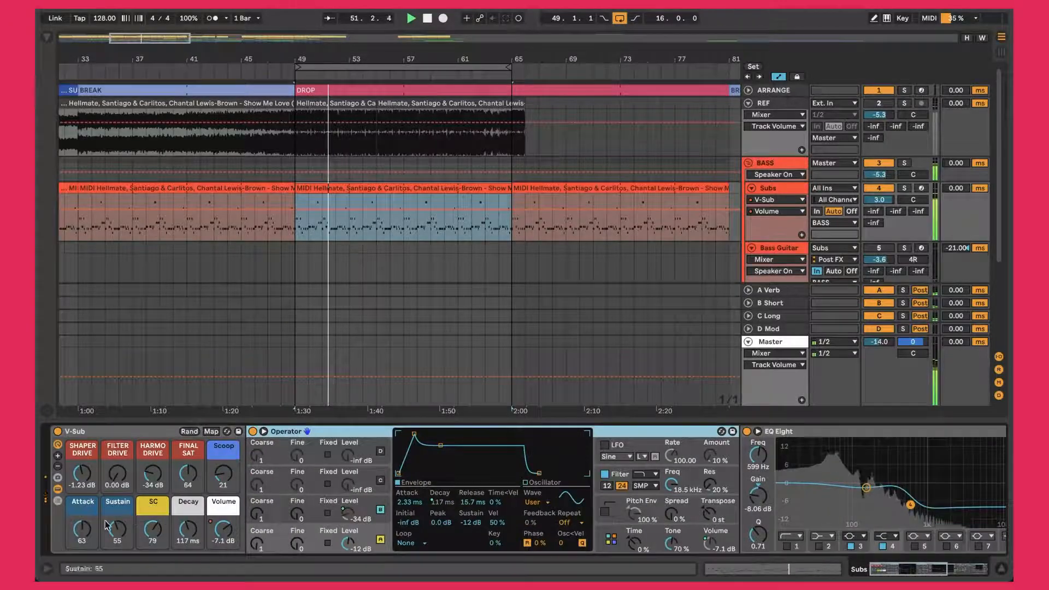
{"action": "left_click", "coordinate": [58, 489]}
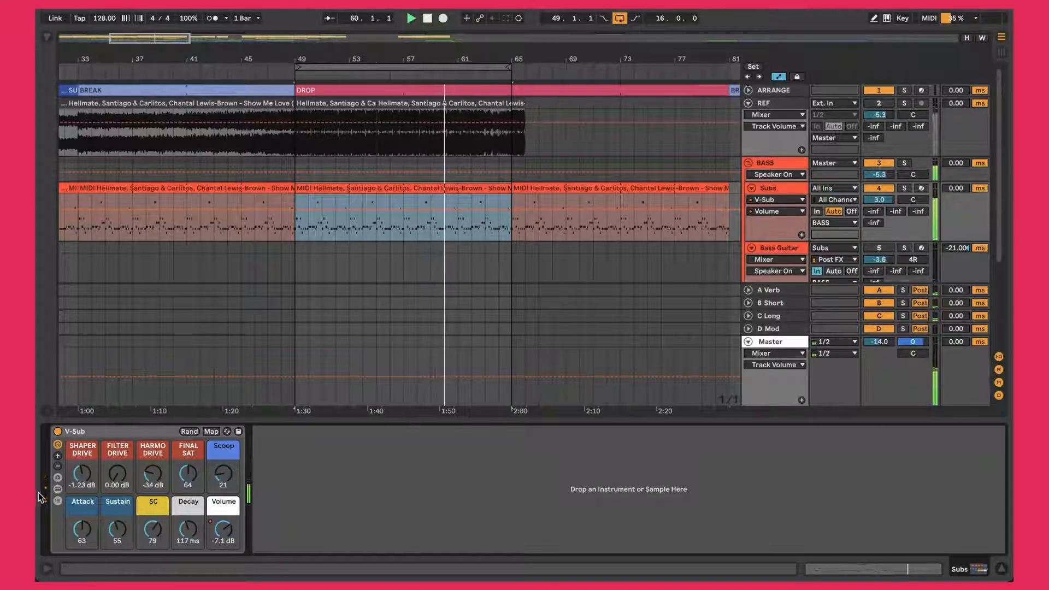
{"action": "left_click", "coordinate": [59, 490]}
{"action": "scroll", "coordinate": [447, 520], "scroll_direction": "right", "scroll_amount": 8}
{"action": "scroll", "coordinate": [447, 519], "scroll_direction": "right", "scroll_amount": 2}
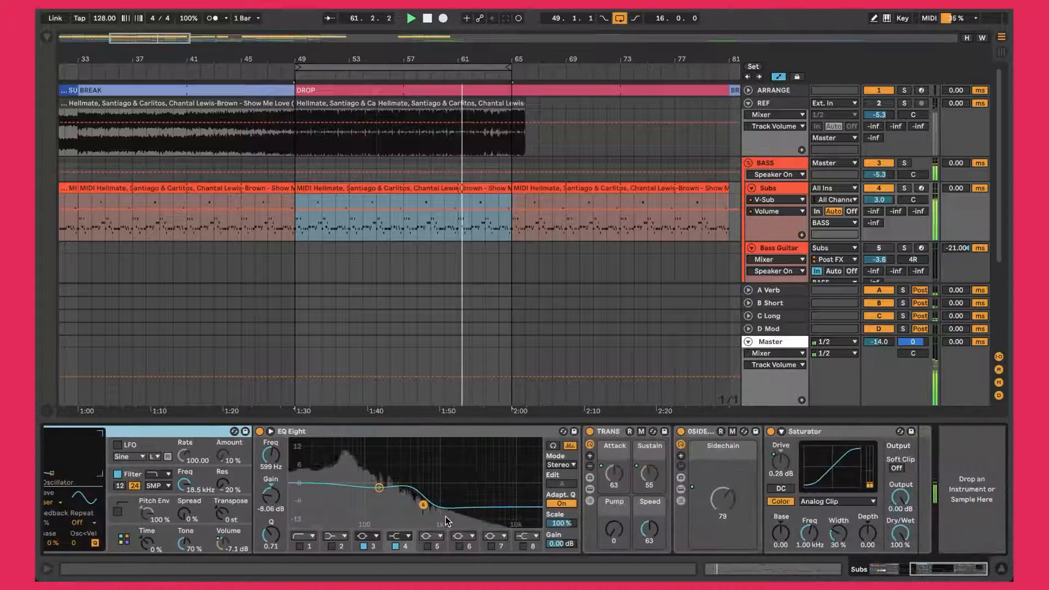
Inspect the Utility and Shaper devices inside the sub's sidechain rack, and collapse the sidechain and V-Sub racks again
{"action": "left_click", "coordinate": [681, 489]}
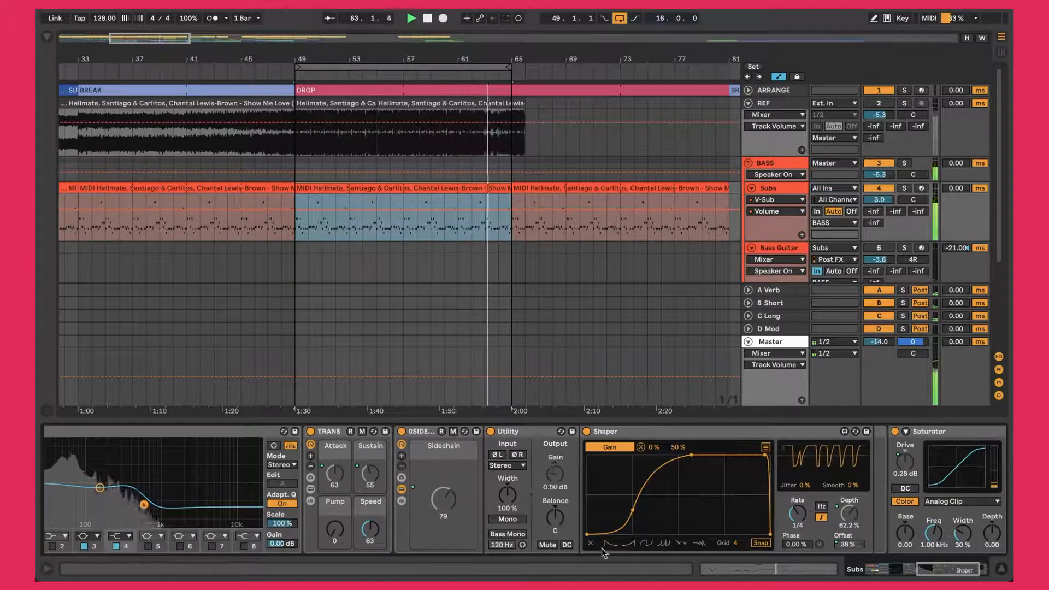
{"action": "left_click", "coordinate": [648, 431]}
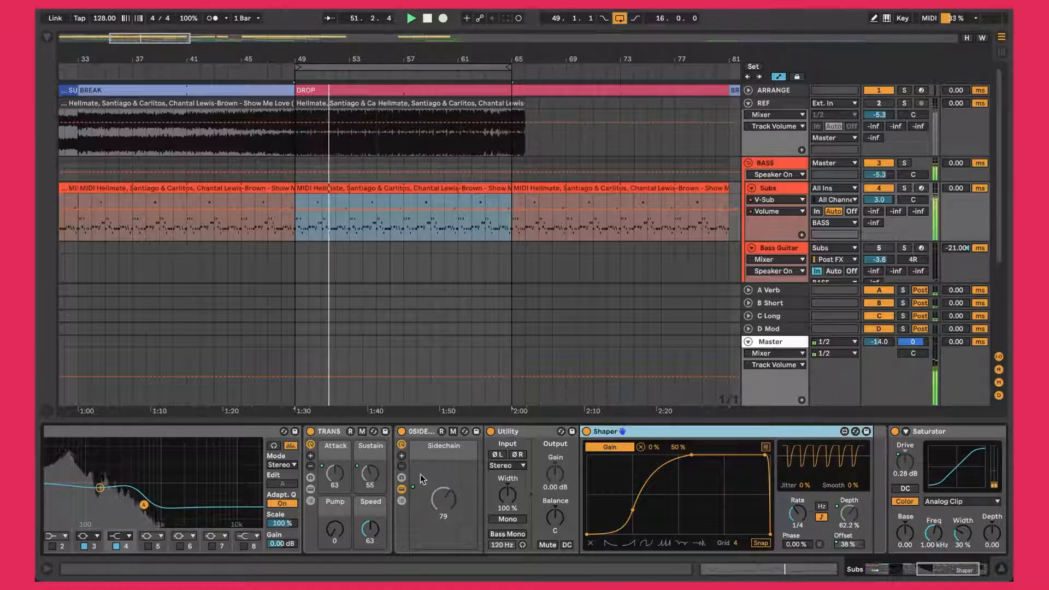
{"action": "left_click", "coordinate": [402, 489]}
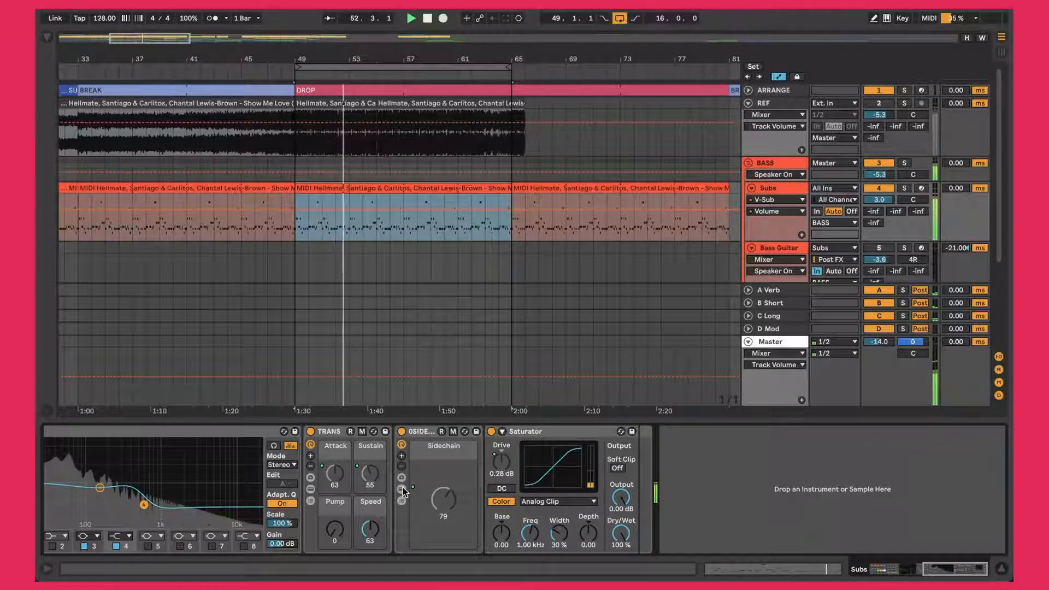
{"action": "scroll", "coordinate": [402, 491], "scroll_direction": "left", "scroll_amount": 14}
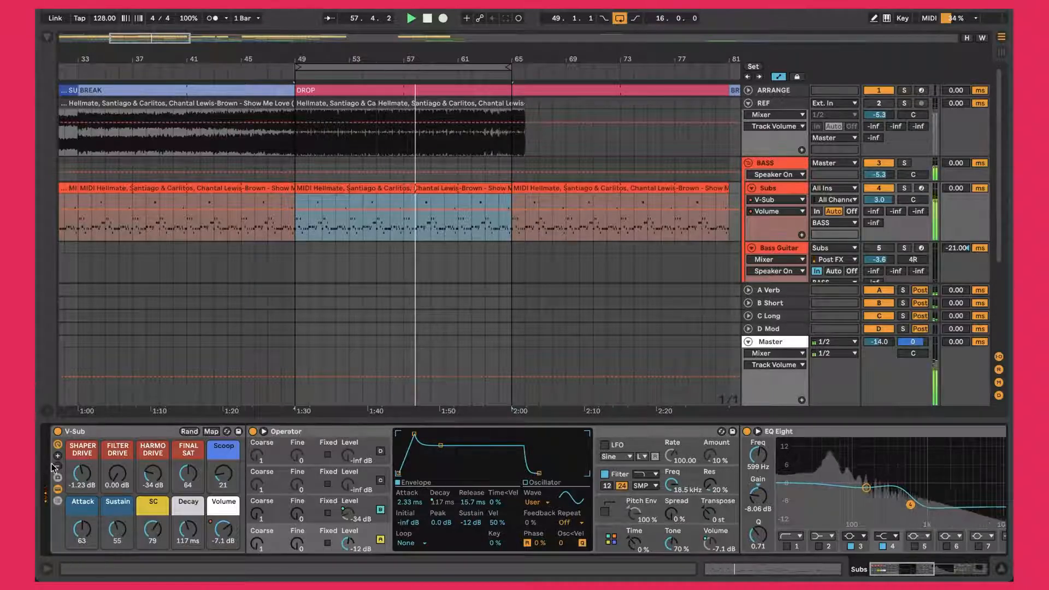
{"action": "left_click", "coordinate": [57, 489]}
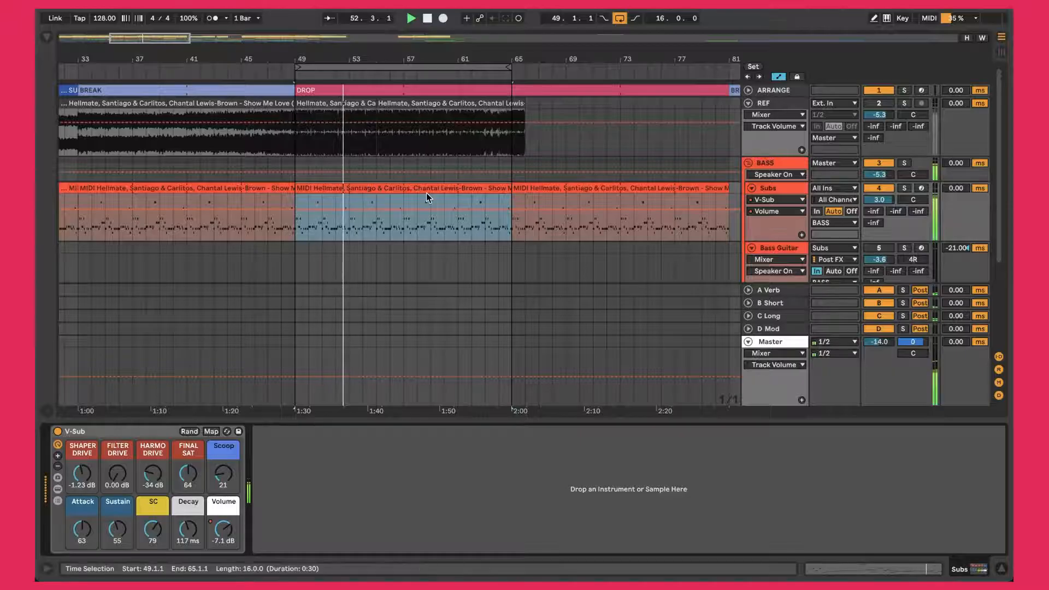
Select the Bass Guitar track and activate it
{"action": "scroll", "coordinate": [427, 192], "scroll_direction": "down", "scroll_amount": 2}
{"action": "scroll", "coordinate": [428, 192], "scroll_direction": "down", "scroll_amount": 1}
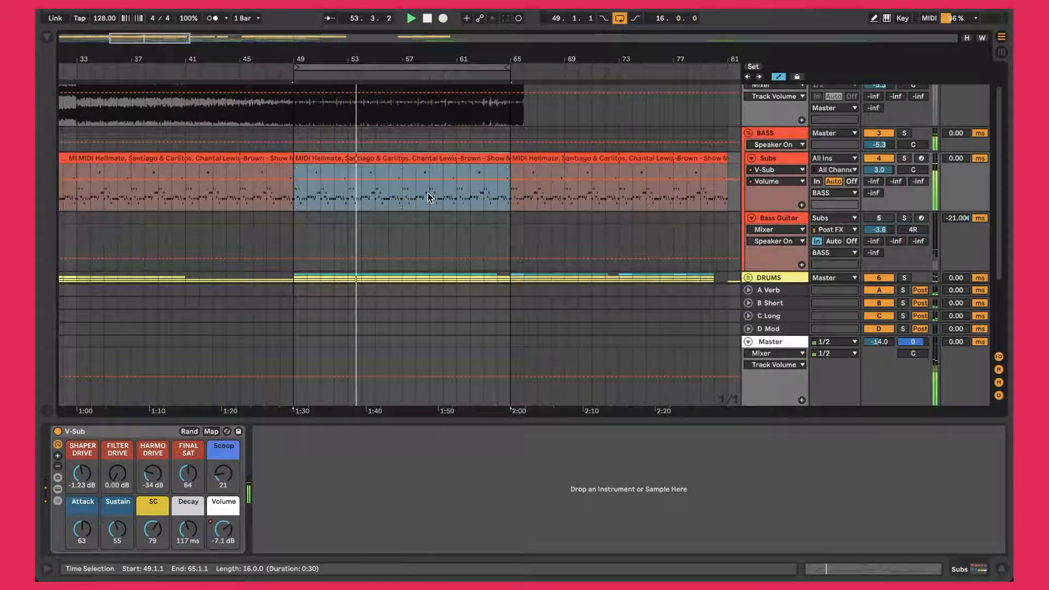
{"action": "left_click", "coordinate": [786, 218]}
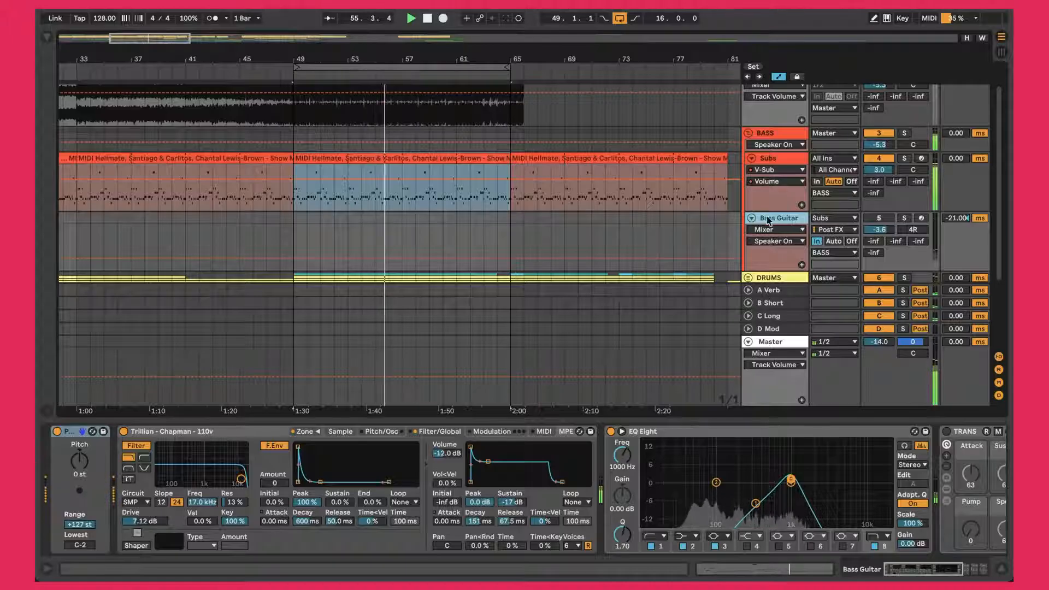
{"action": "left_click", "coordinate": [875, 218]}
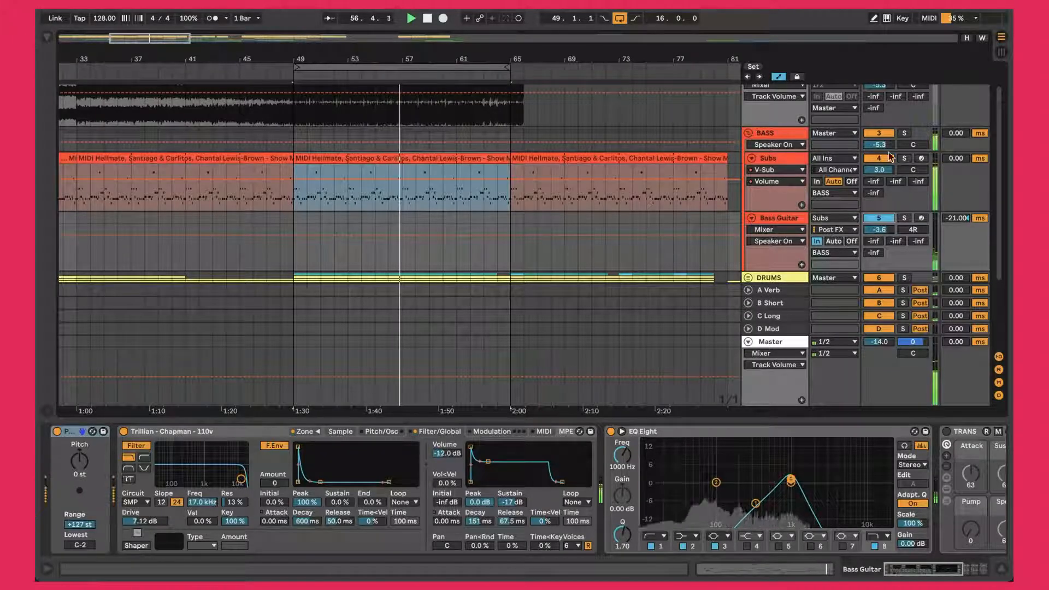
Audition the Bass Guitar track in solo at about 6 dB, then unsolo it and restore its volume to -3.6 dB
{"action": "left_click_drag", "start_coordinate": [881, 229], "coordinate": [881, 220]}
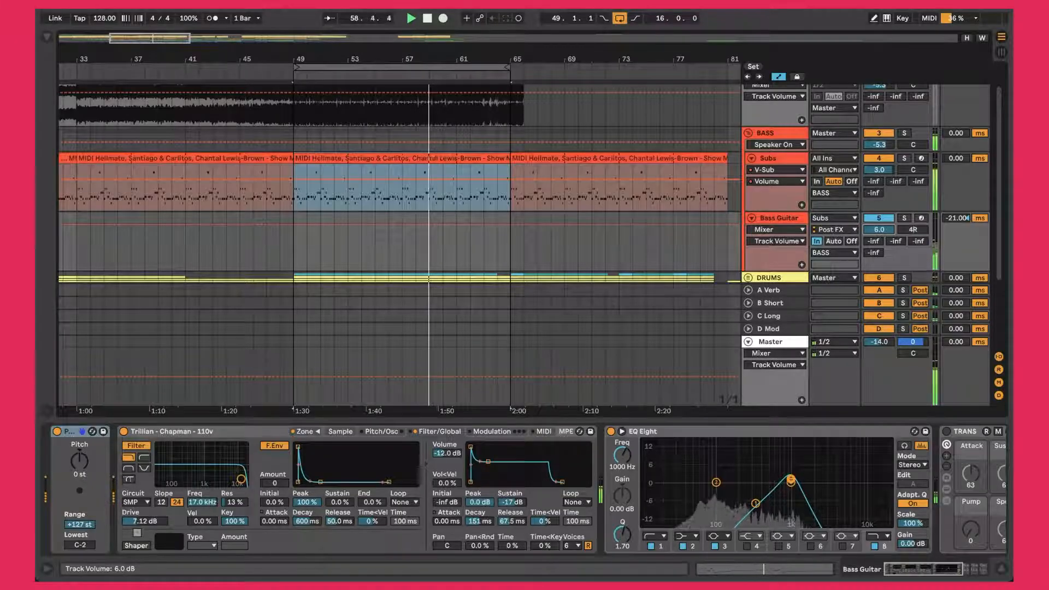
{"action": "left_click", "coordinate": [903, 219]}
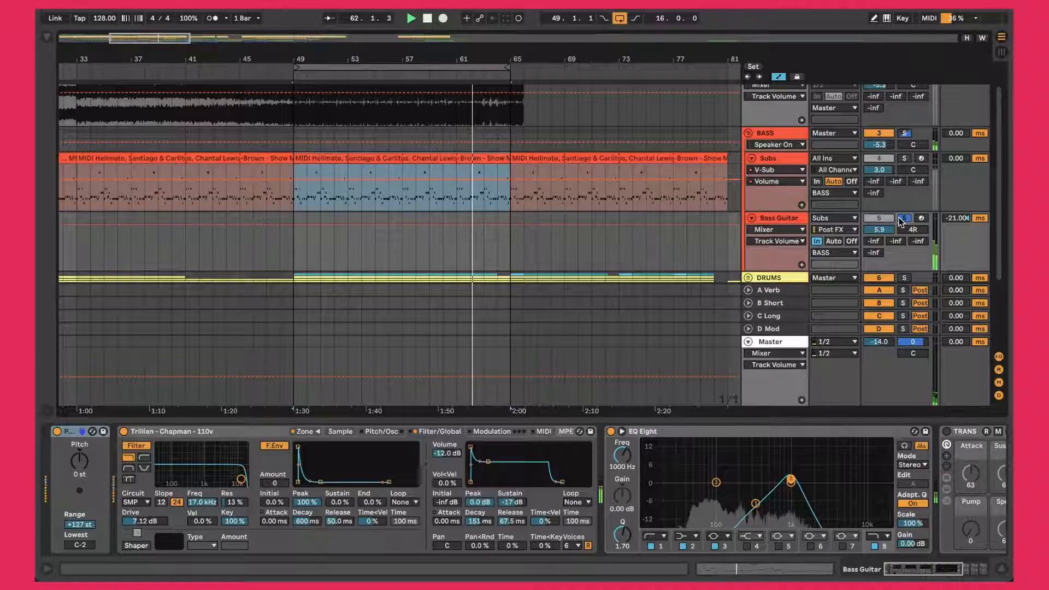
{"action": "left_click", "coordinate": [903, 219]}
{"action": "left_click_drag", "start_coordinate": [879, 233], "coordinate": [875, 234]}
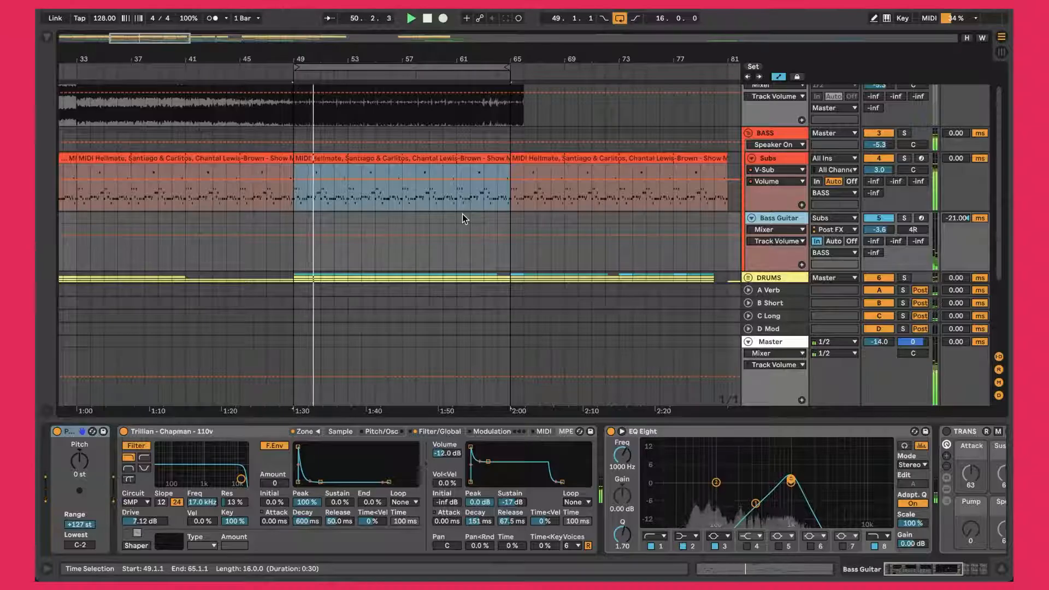
Choose Subs as the MIDI input source of the Bass Guitar track, which has no clips of its own
{"action": "left_click_drag", "start_coordinate": [295, 223], "coordinate": [511, 223]}
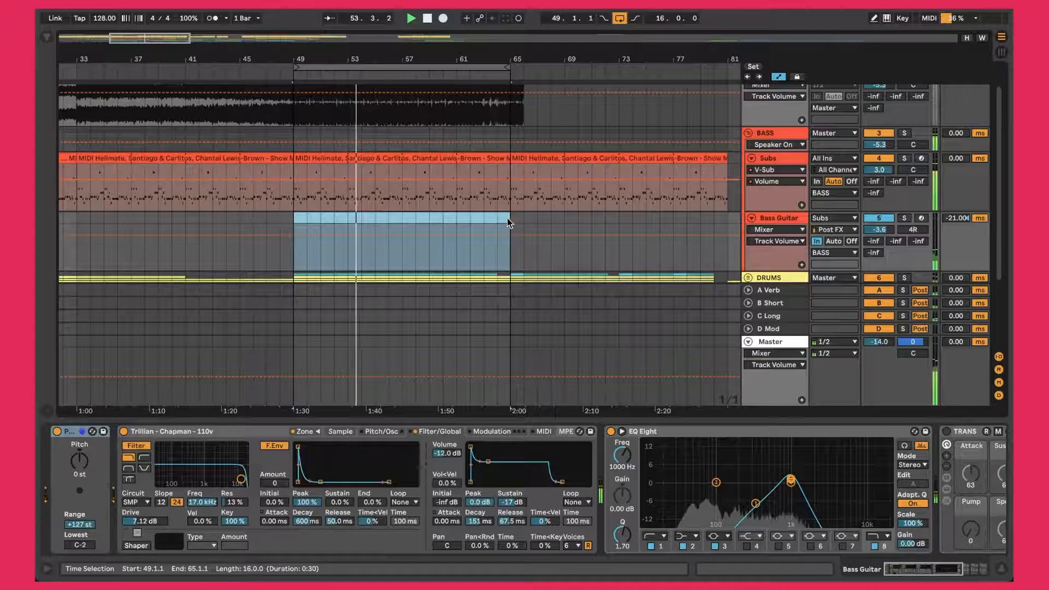
{"action": "left_click", "coordinate": [497, 217]}
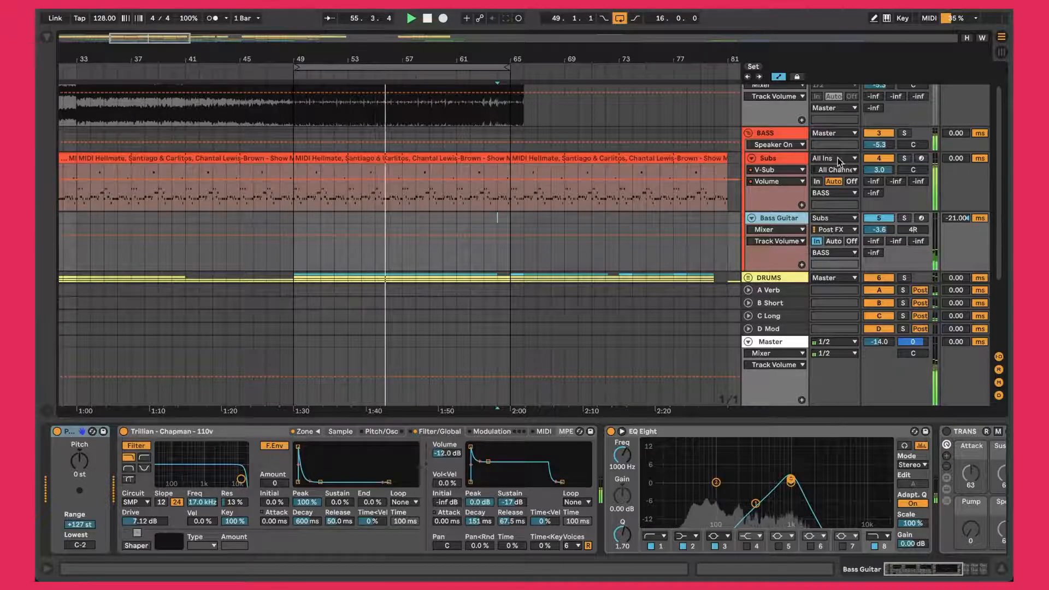
{"action": "left_click", "coordinate": [818, 160]}
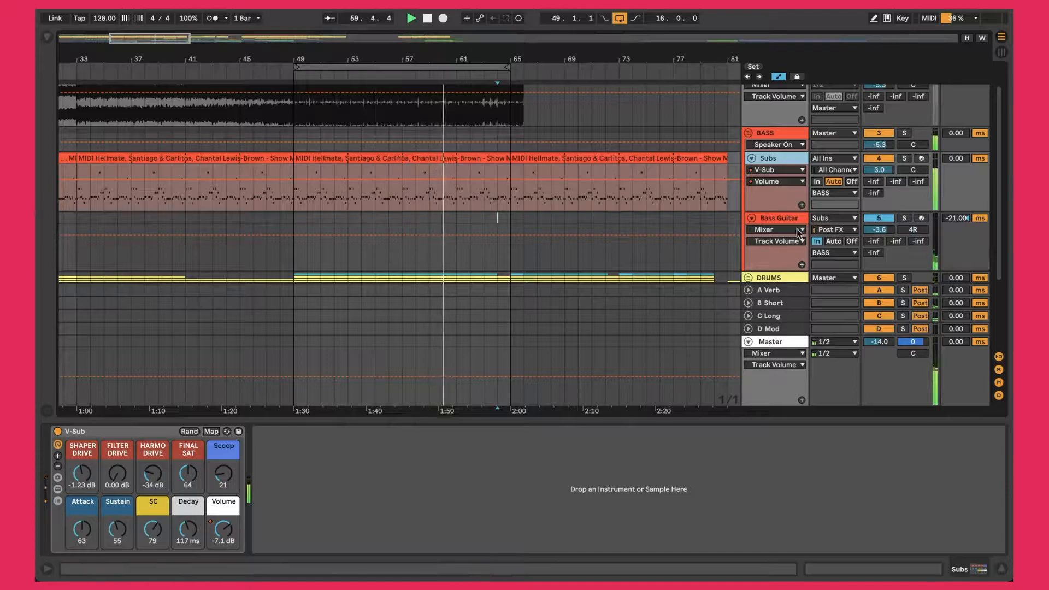
{"action": "left_click", "coordinate": [829, 222]}
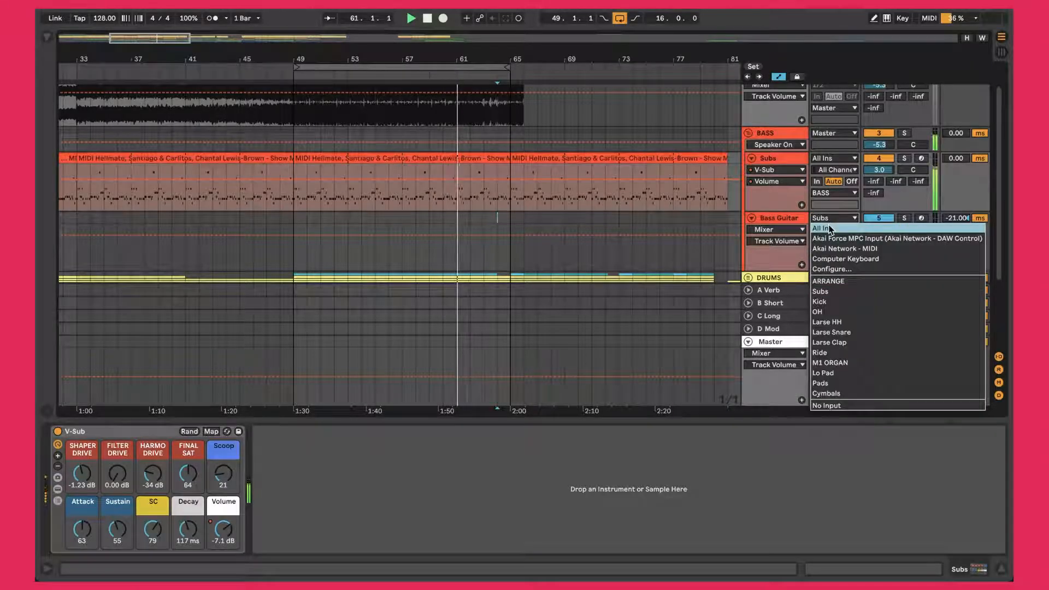
{"action": "left_click", "coordinate": [855, 293]}
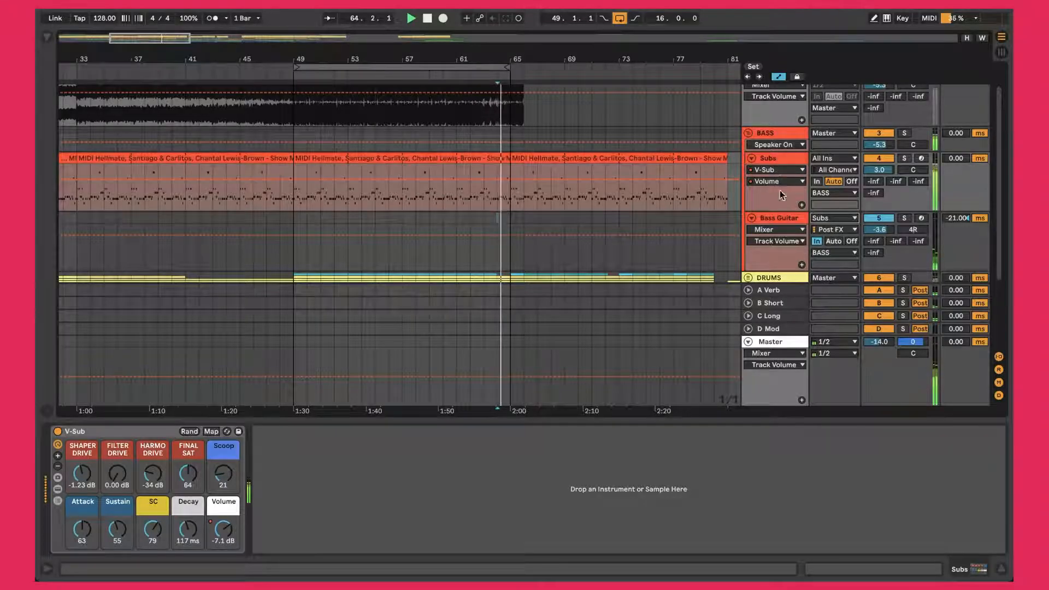
Examine the Bass Guitar track's device chain, from Pitch and the Trillian sampler through EQ Eight to the TRANS, WIDTH and SIDE racks
{"action": "left_click", "coordinate": [783, 218]}
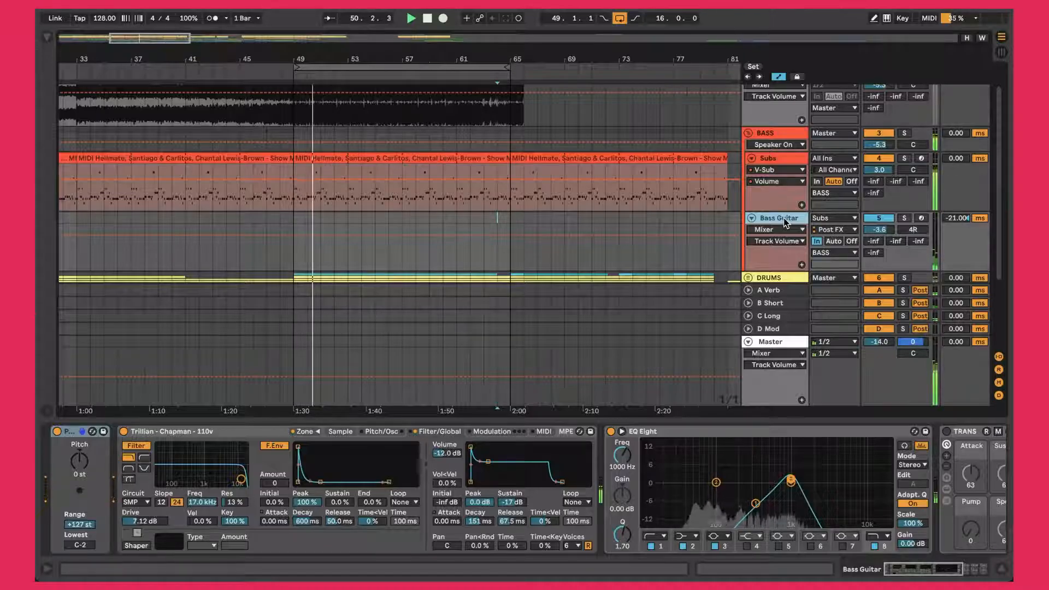
{"action": "left_click", "coordinate": [342, 157]}
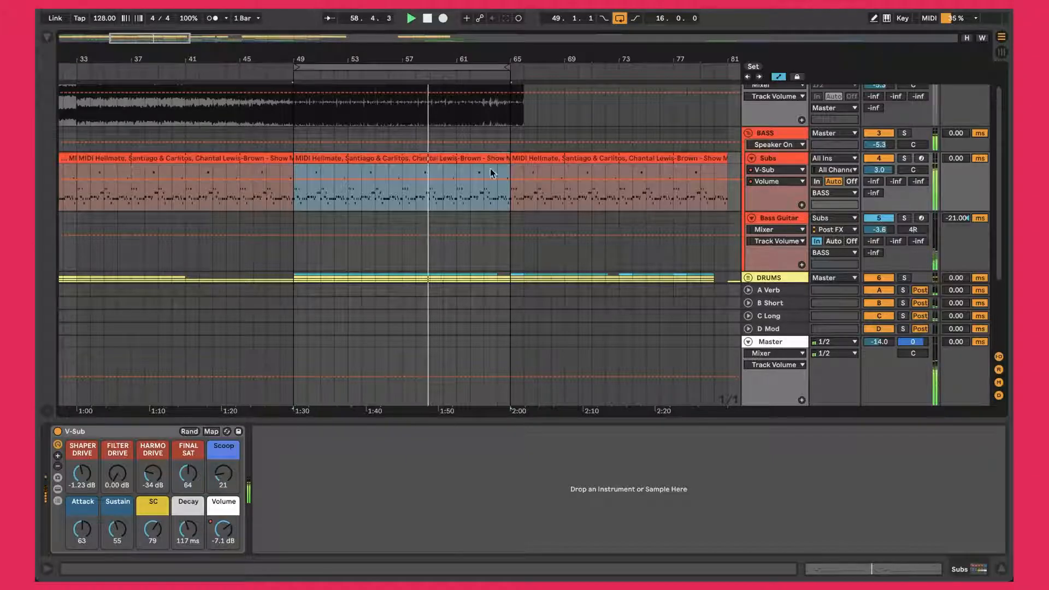
{"action": "left_click", "coordinate": [791, 220]}
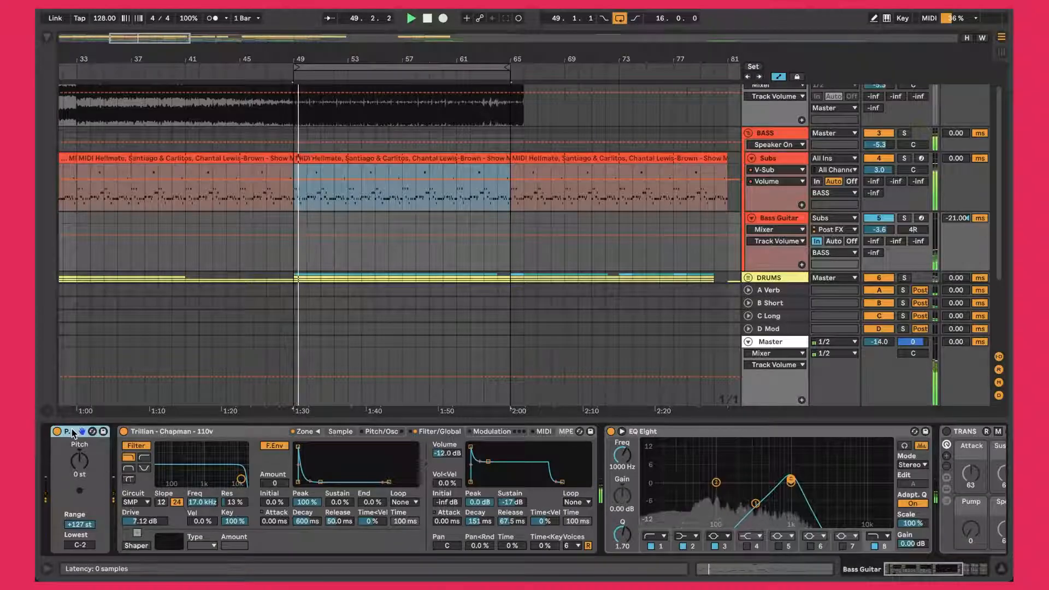
{"action": "left_click", "coordinate": [81, 462]}
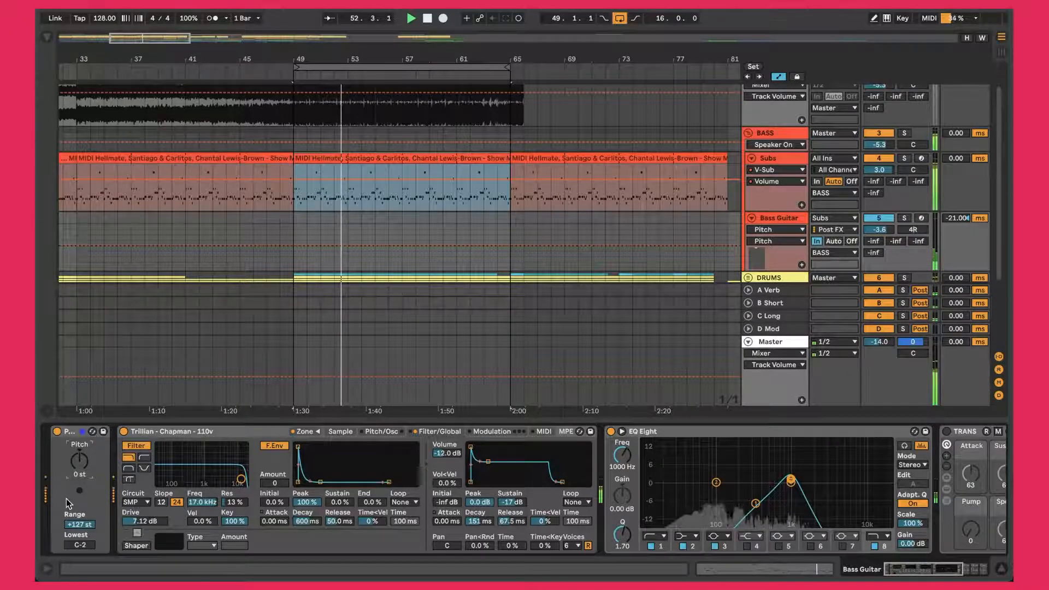
{"action": "left_click", "coordinate": [237, 432]}
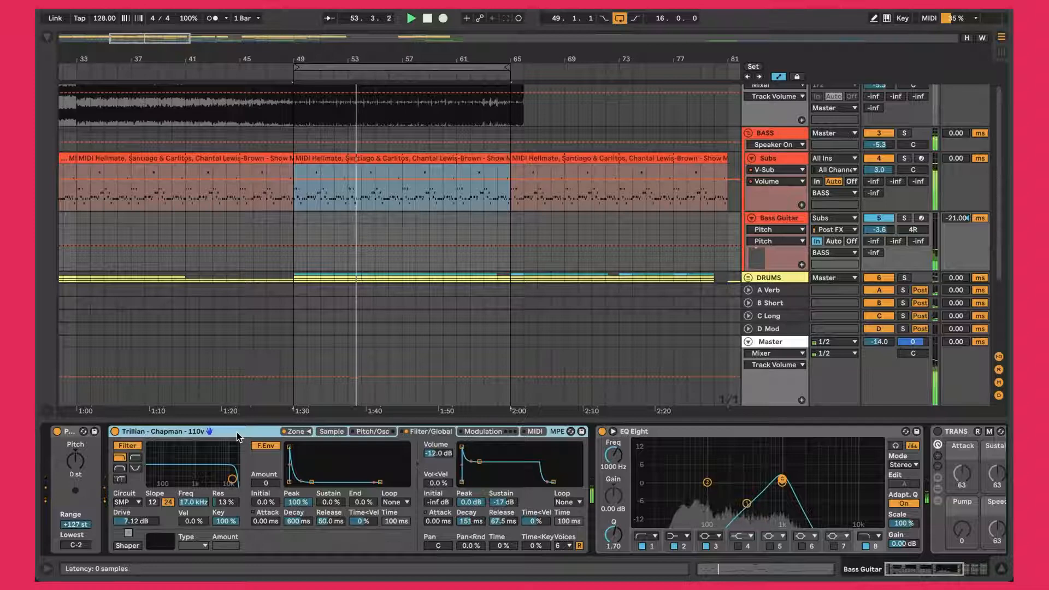
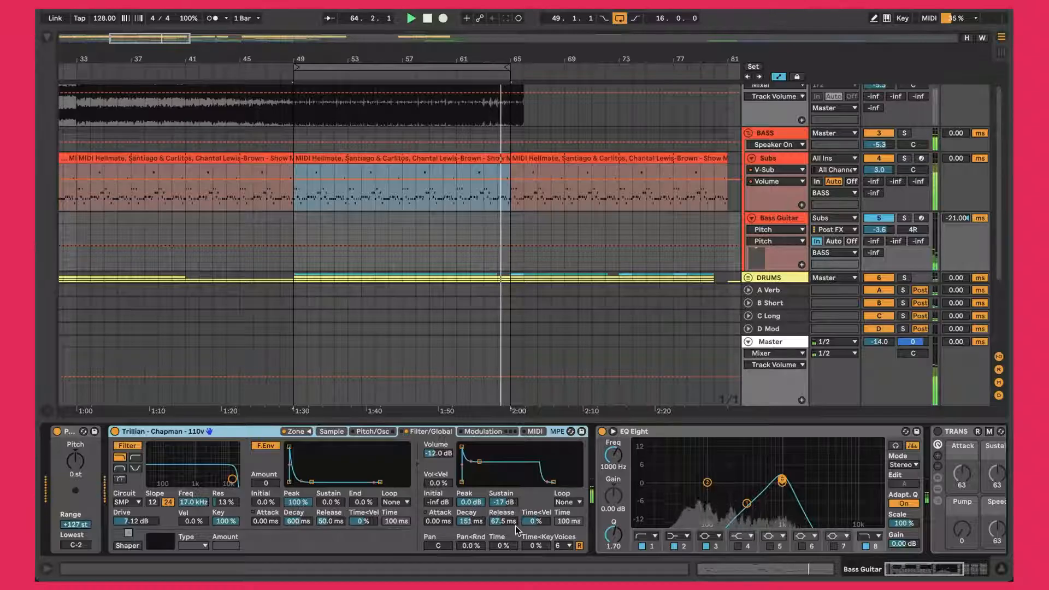
{"action": "scroll", "coordinate": [515, 525], "scroll_direction": "right", "scroll_amount": 5}
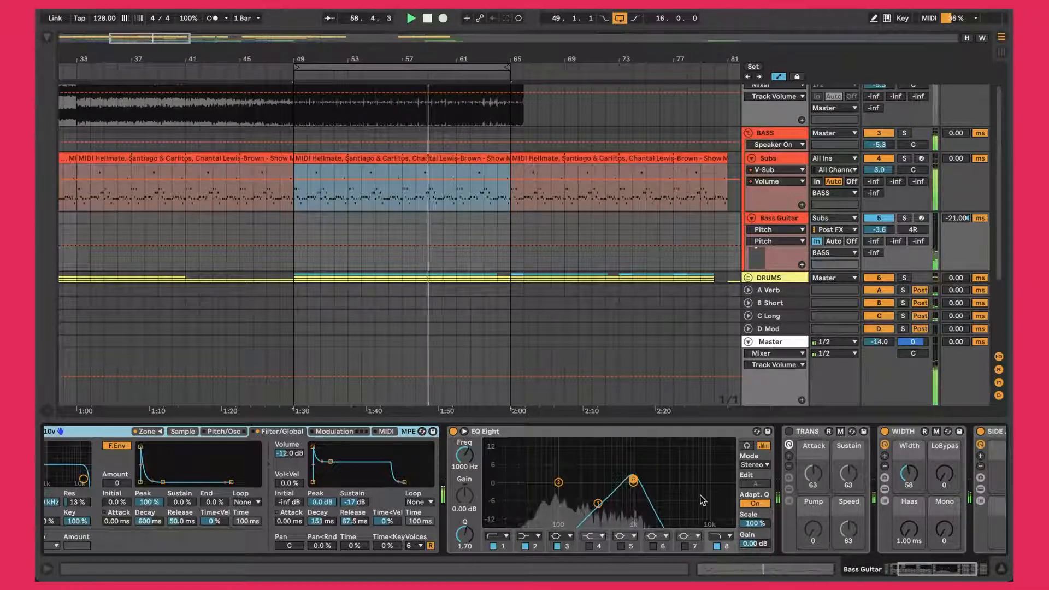
{"action": "scroll", "coordinate": [666, 500], "scroll_direction": "right", "scroll_amount": 3}
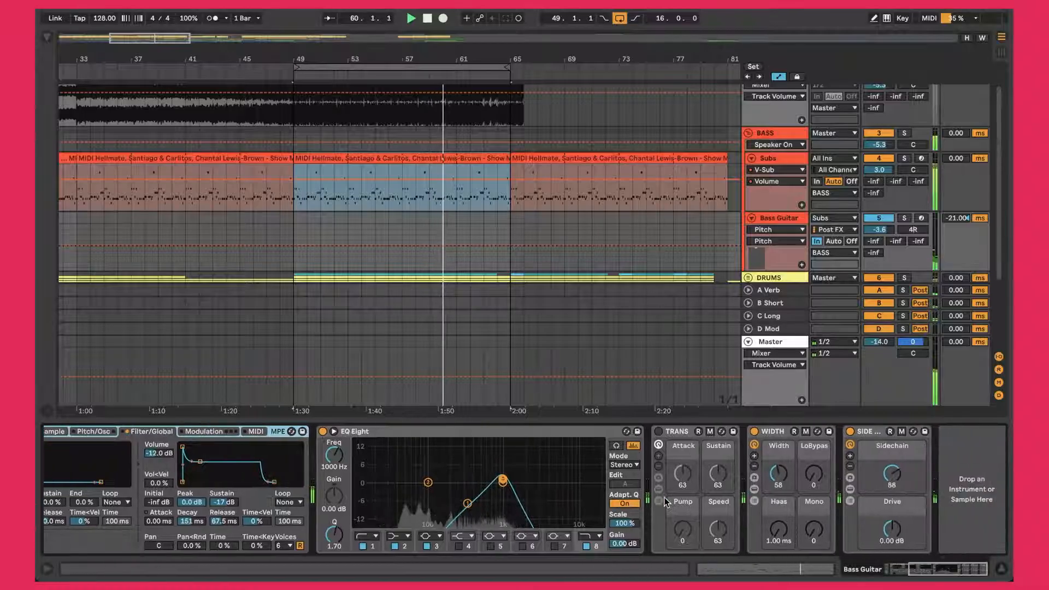
Inspect the Bass Guitar track's WIDTH and SIDE racks, and compare its device chain with the Subs track's V-Sub rack
{"action": "left_click", "coordinate": [778, 463]}
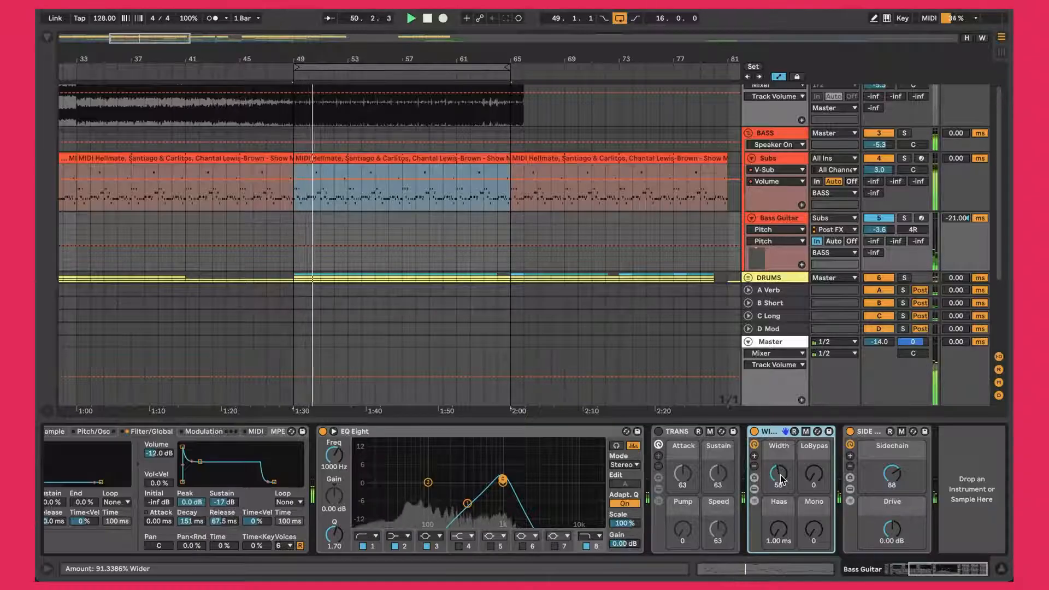
{"action": "left_click", "coordinate": [893, 472]}
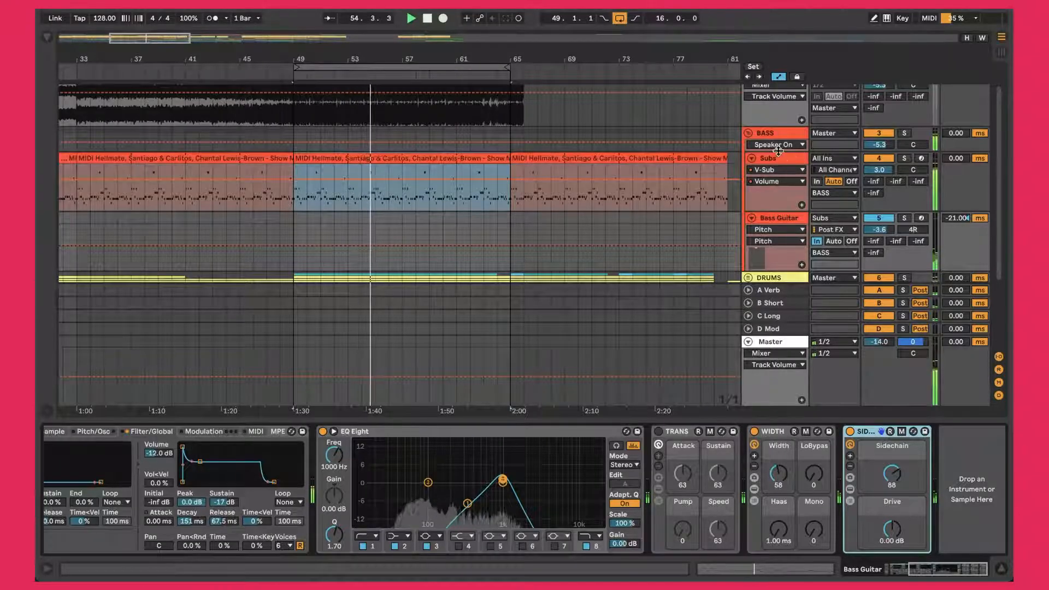
{"action": "left_click", "coordinate": [792, 162]}
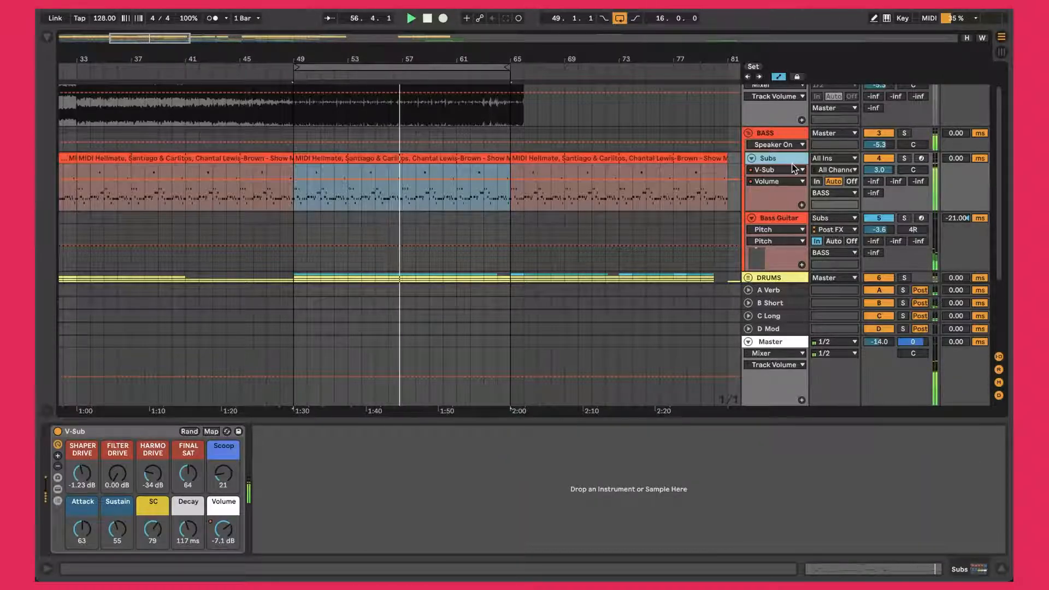
{"action": "left_click", "coordinate": [783, 218]}
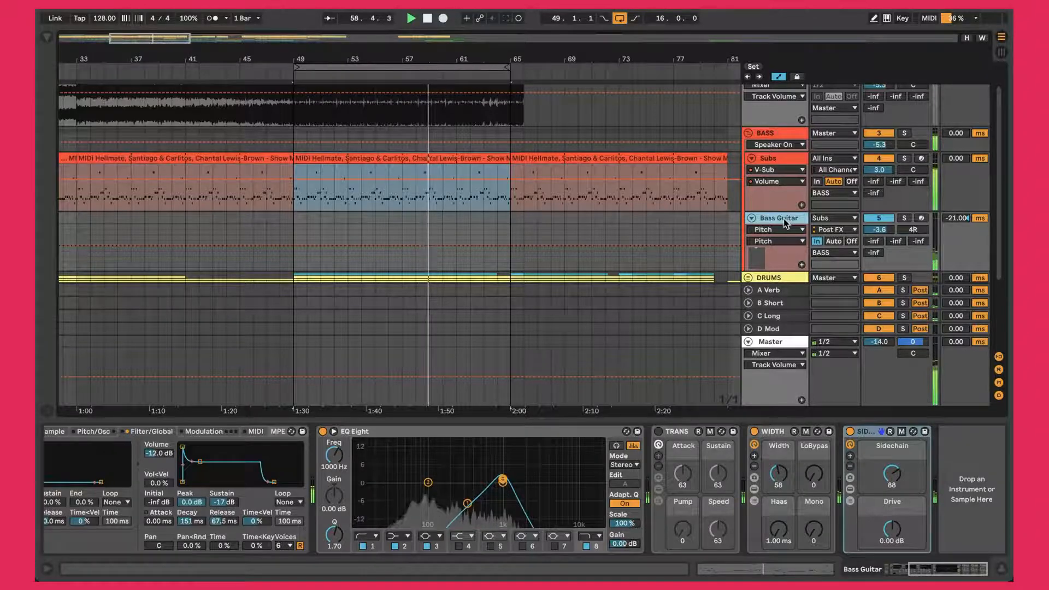
{"action": "left_click", "coordinate": [767, 157]}
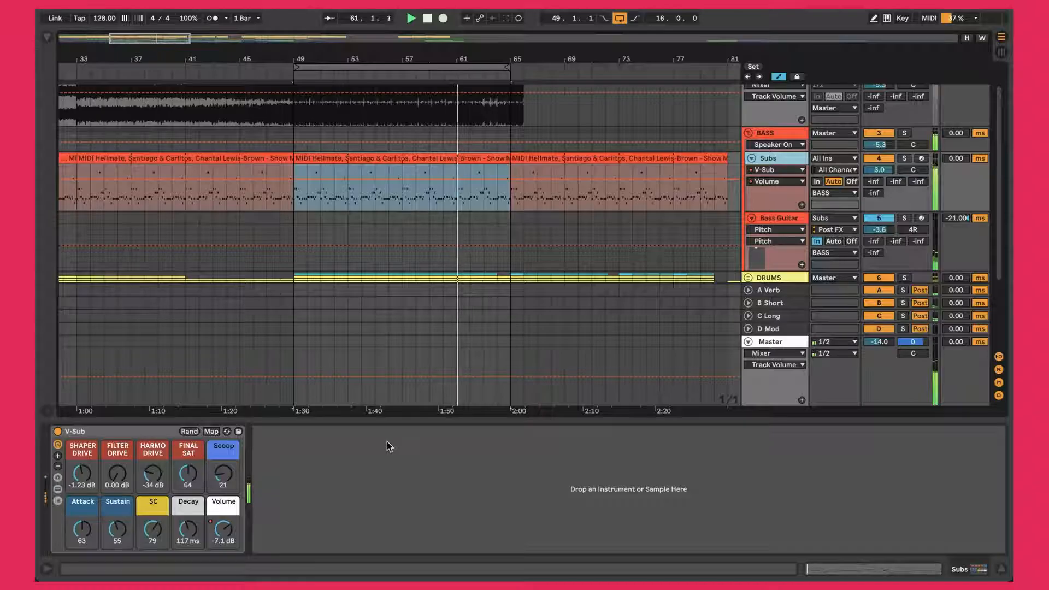
Examine the BASS group's Glue Compressor, Saturator and KClip3 devices, viewing the KClip3 plug-in window and closing it again
{"action": "left_click", "coordinate": [785, 136]}
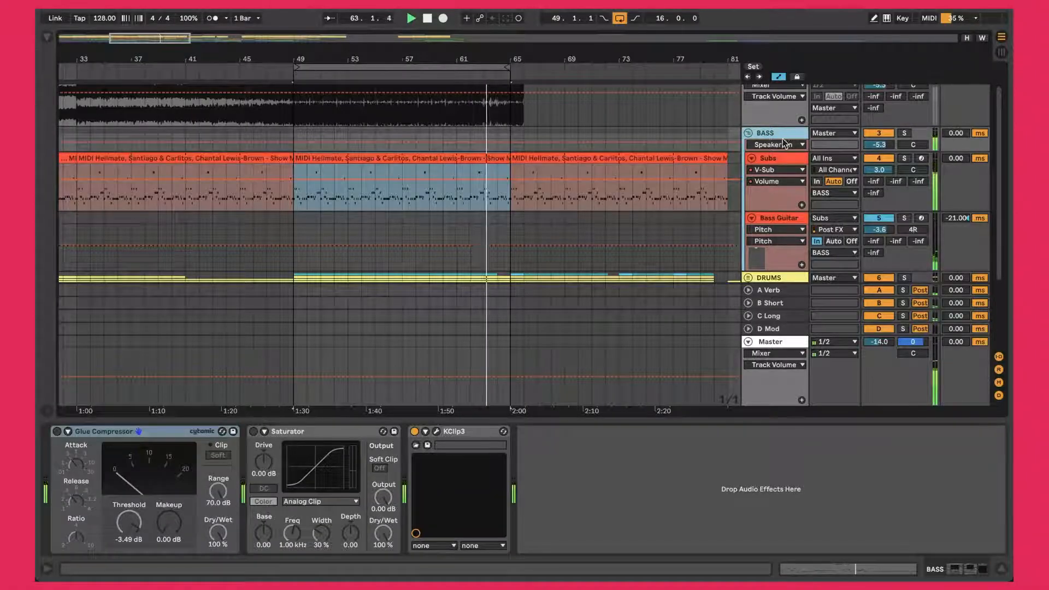
{"action": "left_click", "coordinate": [435, 431]}
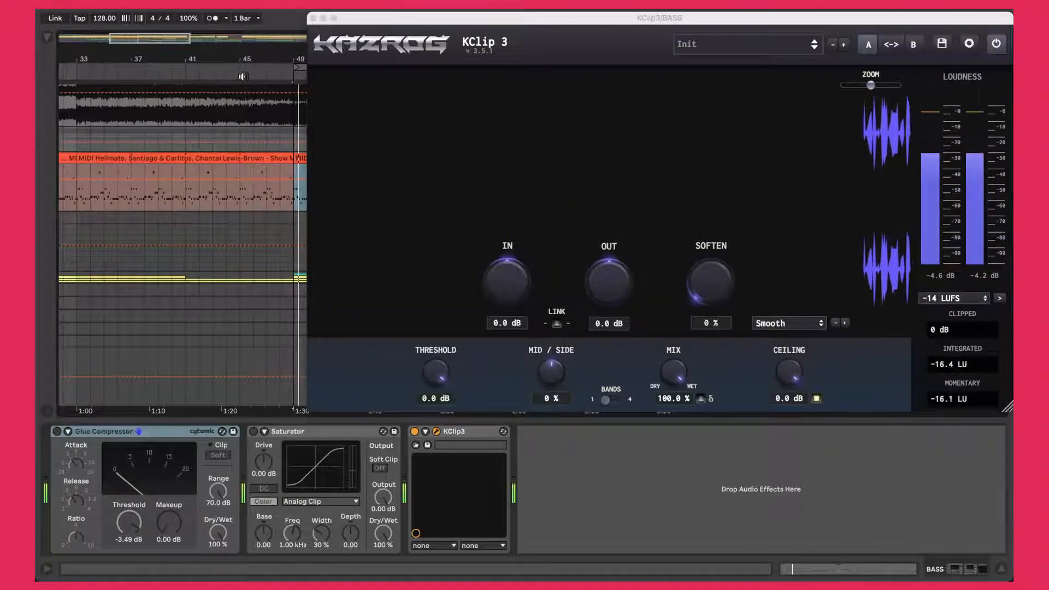
{"action": "left_click", "coordinate": [313, 18]}
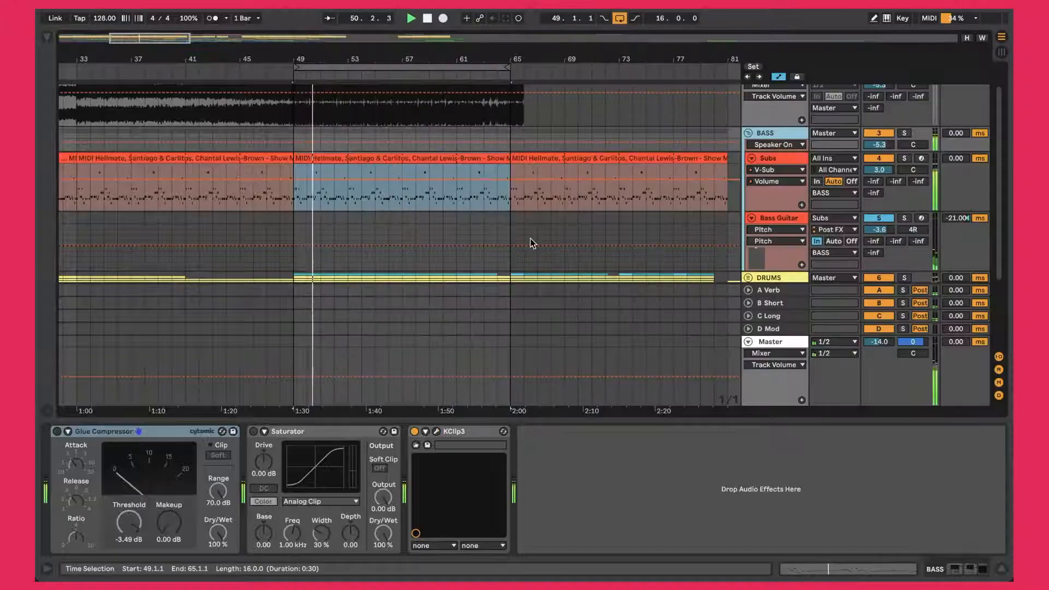
Collapse the BASS group, expand the M1 ORGAN and Circle Echo tracks in the MELO group, and select M1 ORGAN
{"action": "scroll", "coordinate": [530, 238], "scroll_direction": "left", "scroll_amount": 1}
{"action": "scroll", "coordinate": [529, 238], "scroll_direction": "up", "scroll_amount": 2}
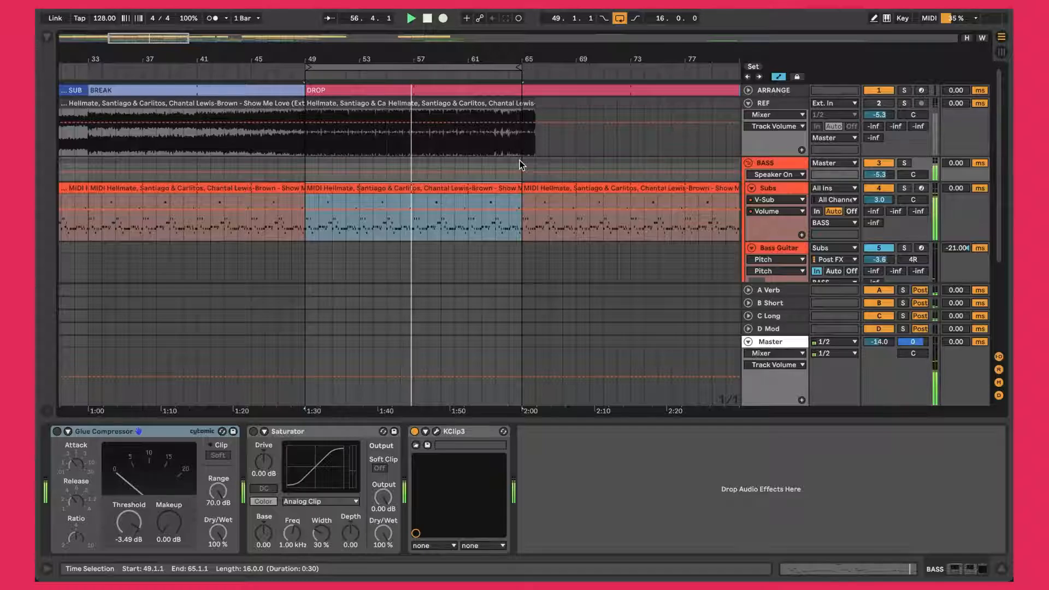
{"action": "left_click", "coordinate": [801, 189]}
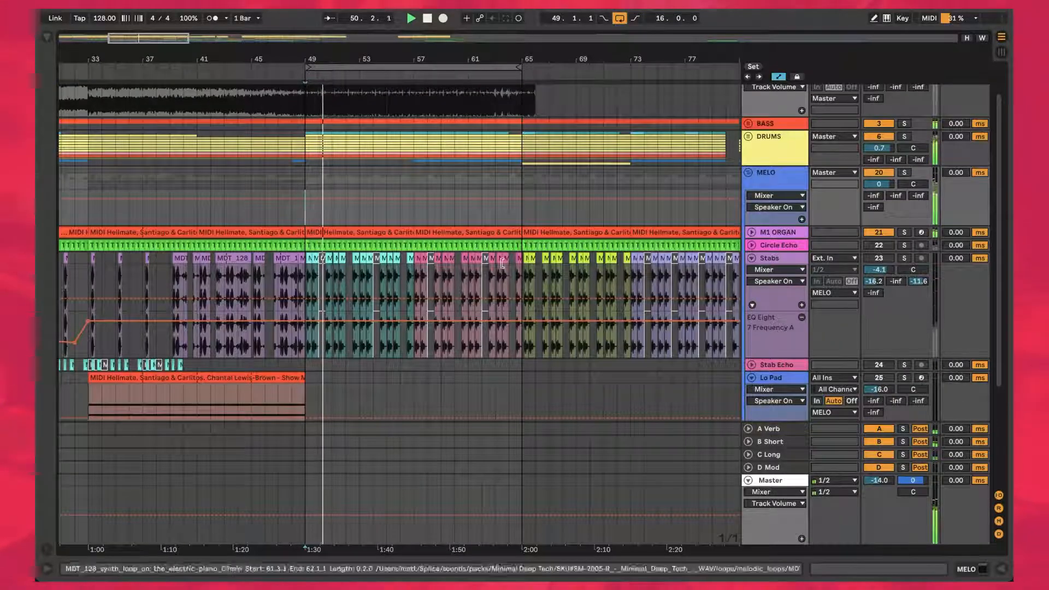
{"action": "left_click", "coordinate": [748, 245]}
{"action": "left_click", "coordinate": [751, 232]}
{"action": "left_click", "coordinate": [776, 233]}
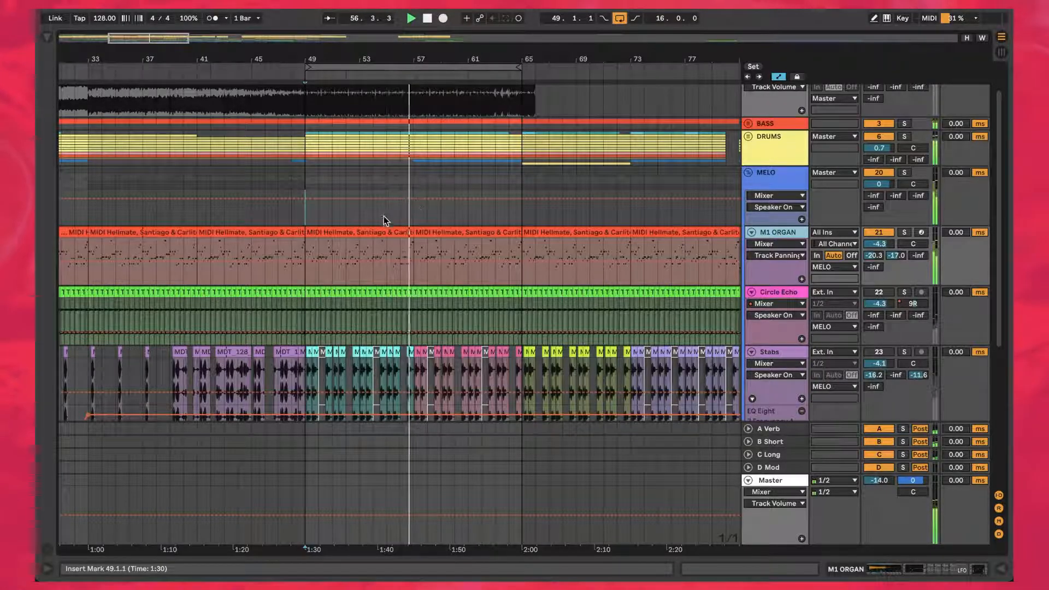
Examine the note pattern in the M1 ORGAN MIDI clip starting at bar 49, and return to the arrangement
{"action": "double_click", "coordinate": [344, 233]}
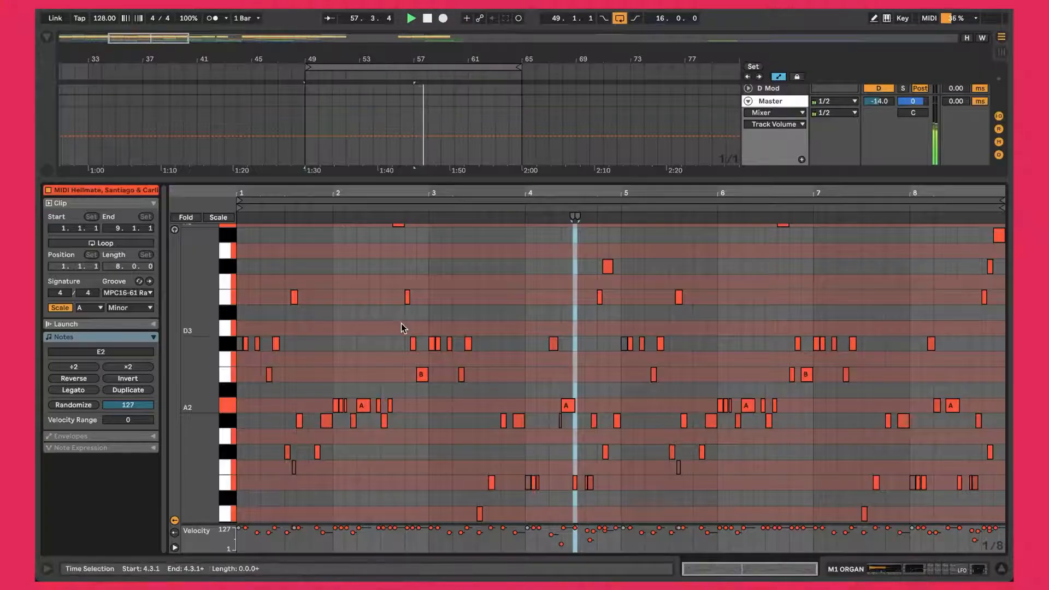
{"action": "scroll", "coordinate": [401, 324], "scroll_direction": "up", "scroll_amount": 2}
{"action": "scroll", "coordinate": [401, 328], "scroll_direction": "down", "scroll_amount": 1}
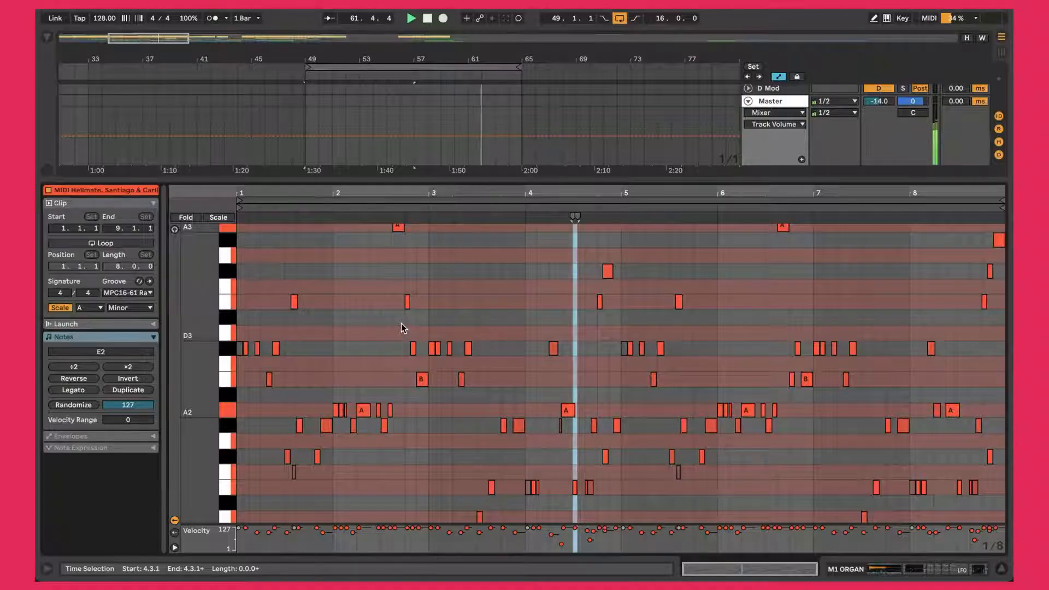
{"action": "key", "text": "super+alt+l"}
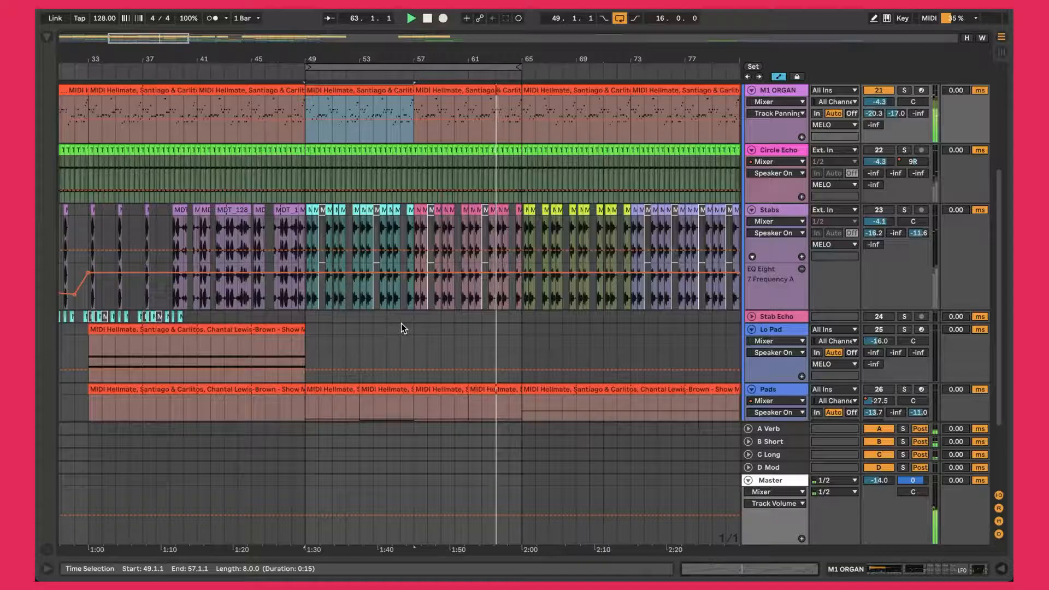
Expand the BASS group and split the REF audio clip at bar 53
{"action": "scroll", "coordinate": [401, 324], "scroll_direction": "up", "scroll_amount": 6}
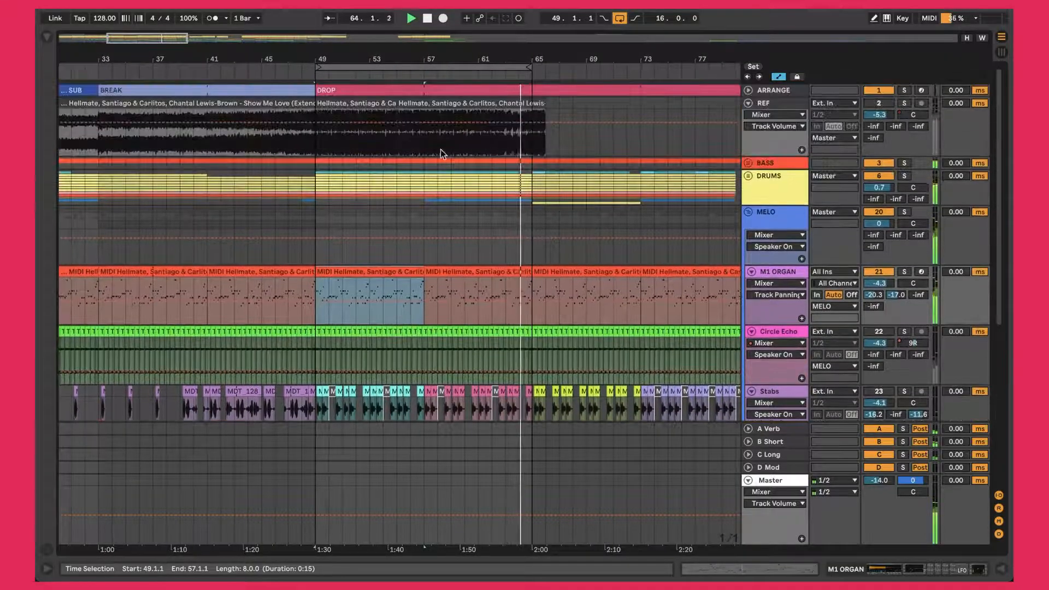
{"action": "mouse_move", "coordinate": [421, 120]}
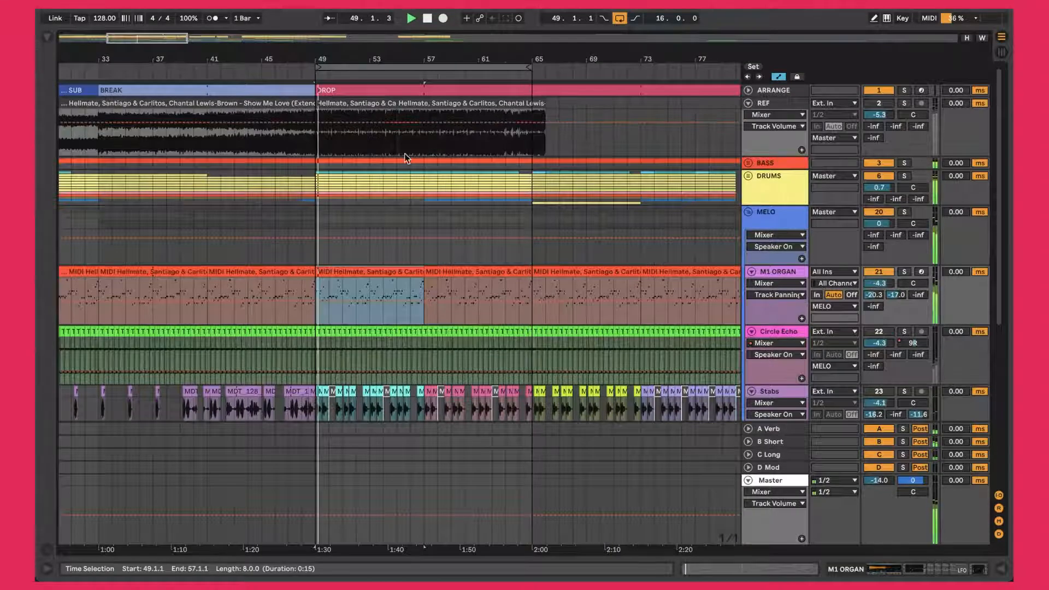
{"action": "left_click", "coordinate": [748, 163]}
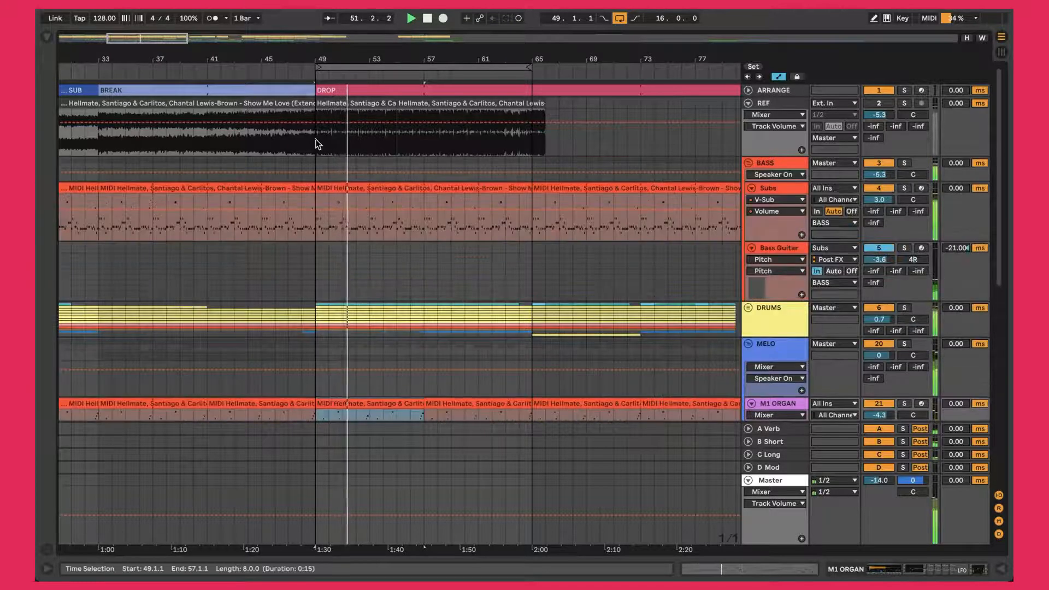
{"action": "left_click", "coordinate": [361, 144]}
{"action": "left_click", "coordinate": [403, 142]}
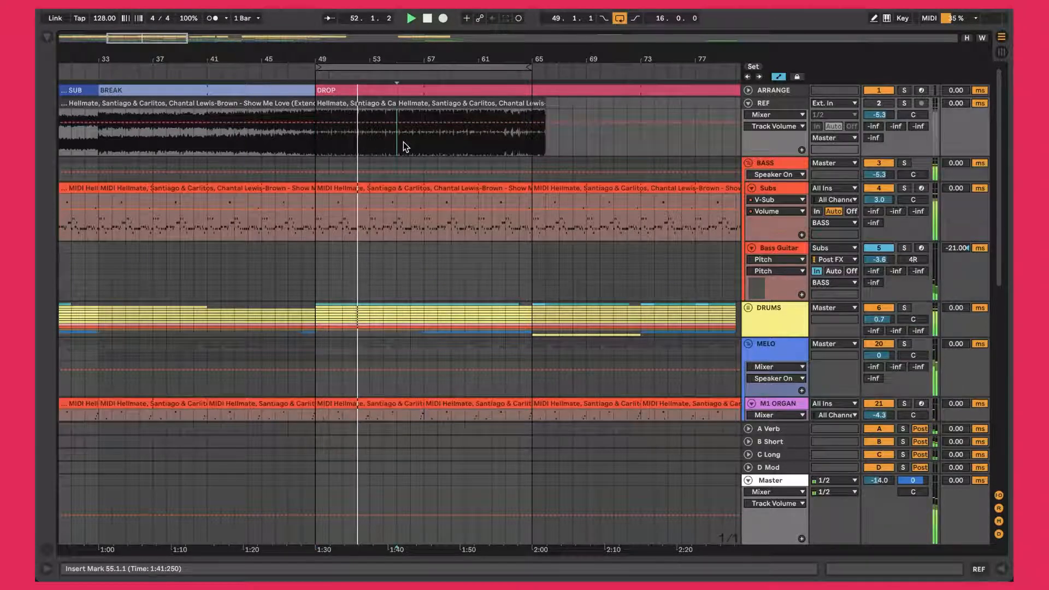
{"action": "left_click", "coordinate": [371, 140]}
Try to convert the REF segment of bars 49 to 53 to MIDI on the Bass Guitar track, and collapse the BASS group
{"action": "left_click_drag", "start_coordinate": [346, 113], "coordinate": [337, 266]}
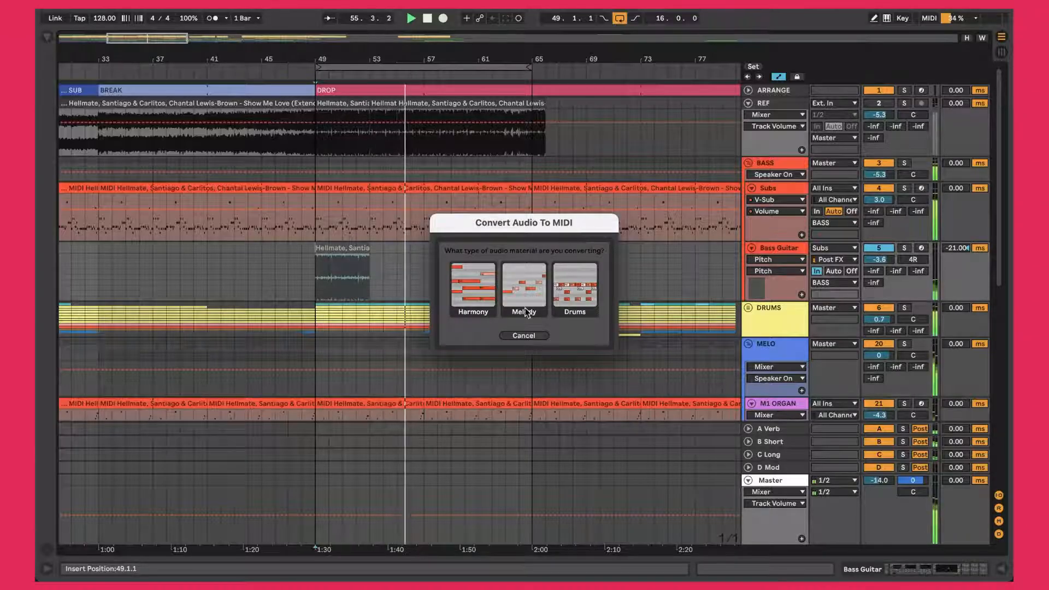
{"action": "left_click", "coordinate": [526, 336]}
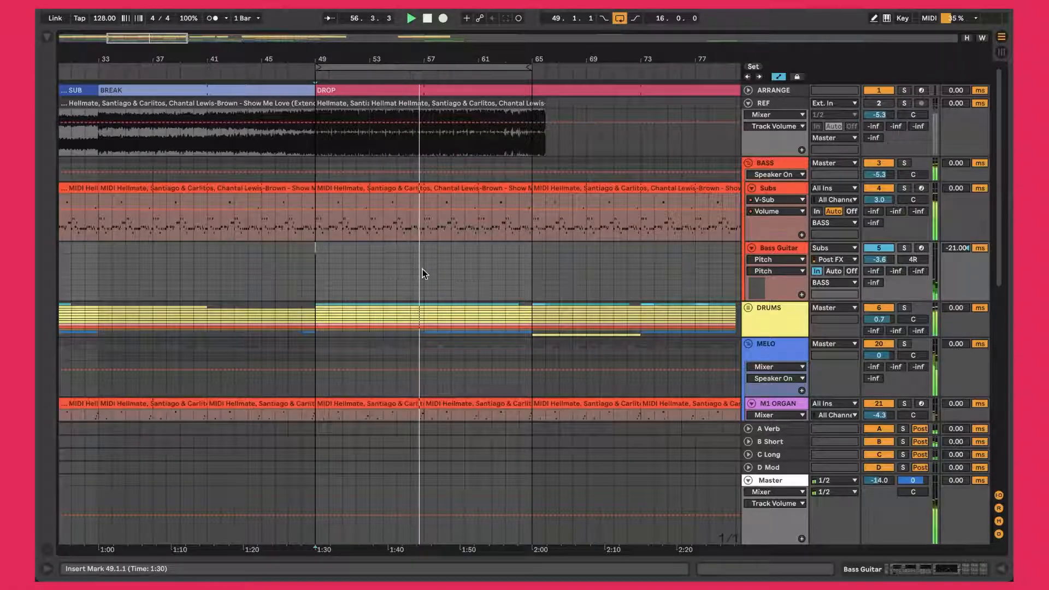
{"action": "left_click", "coordinate": [749, 162]}
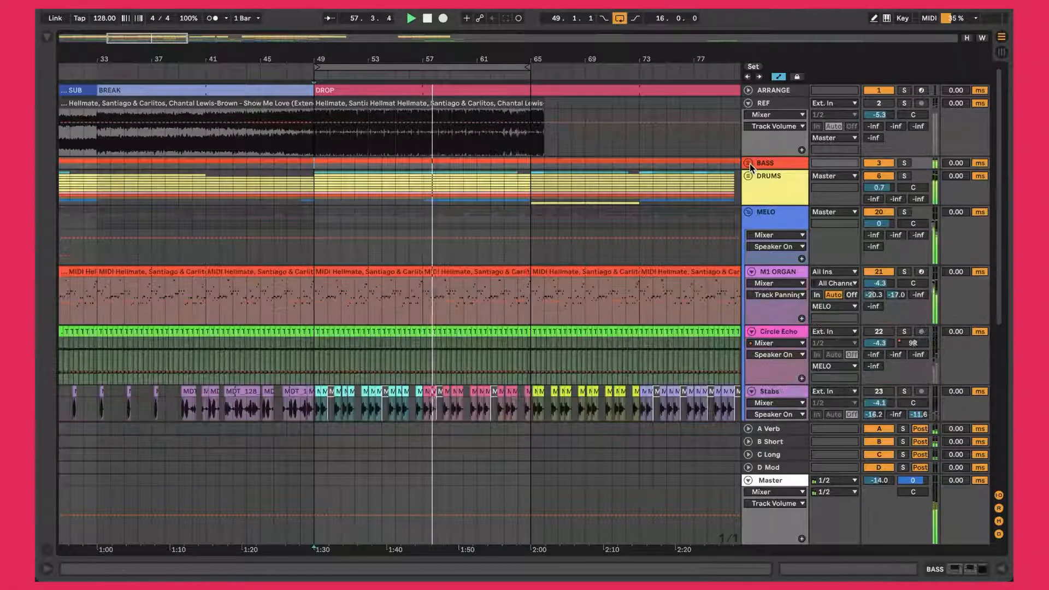
Review the M1 ORGAN clip's notes in an enlarged note editor, and switch to the track's device chain
{"action": "double_click", "coordinate": [382, 268]}
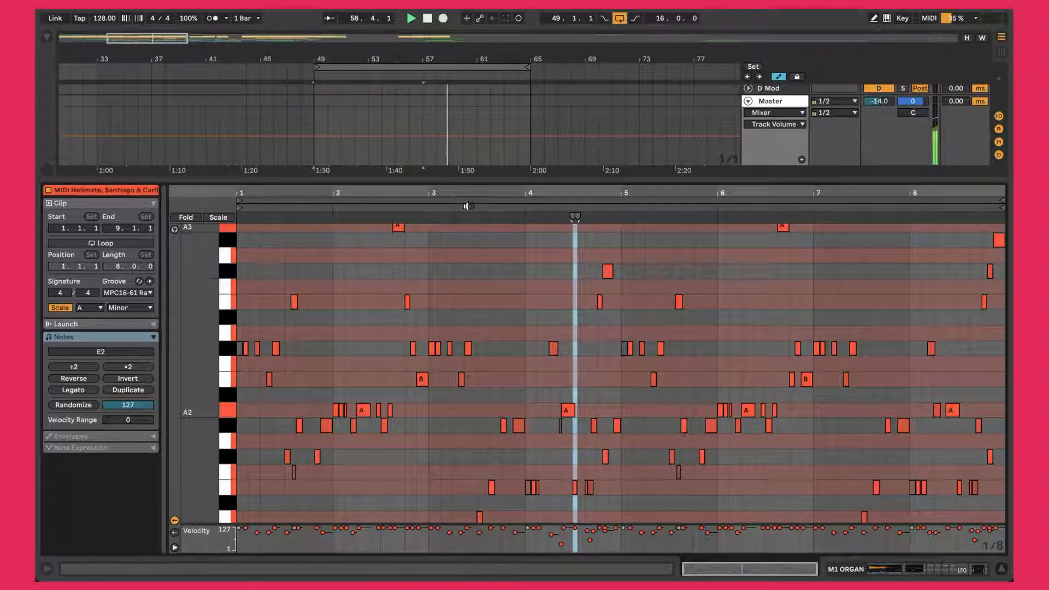
{"action": "left_click_drag", "start_coordinate": [469, 178], "coordinate": [466, 119]}
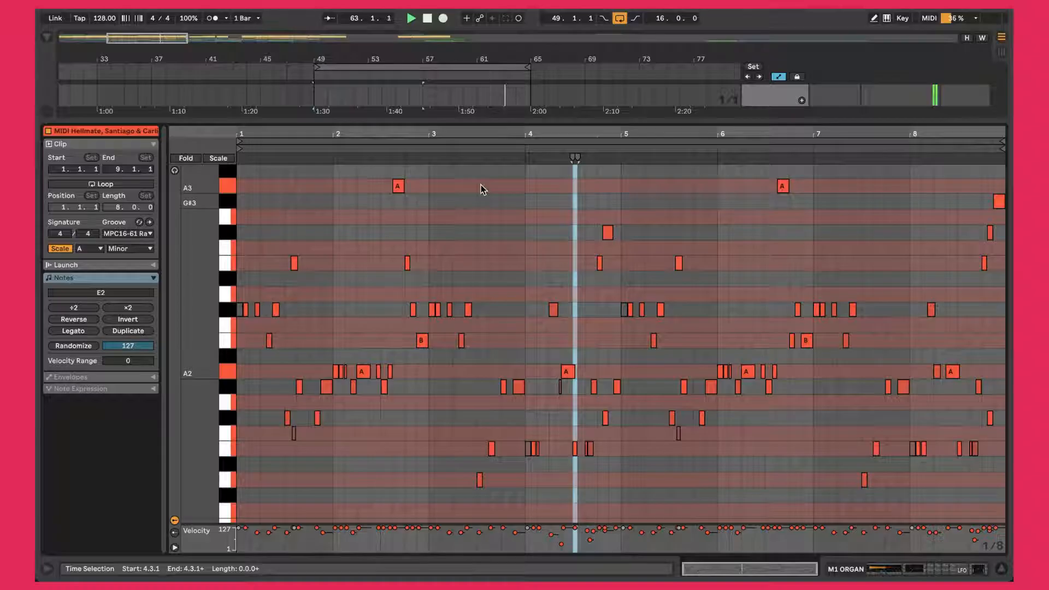
{"action": "key", "text": "shift+Tab"}
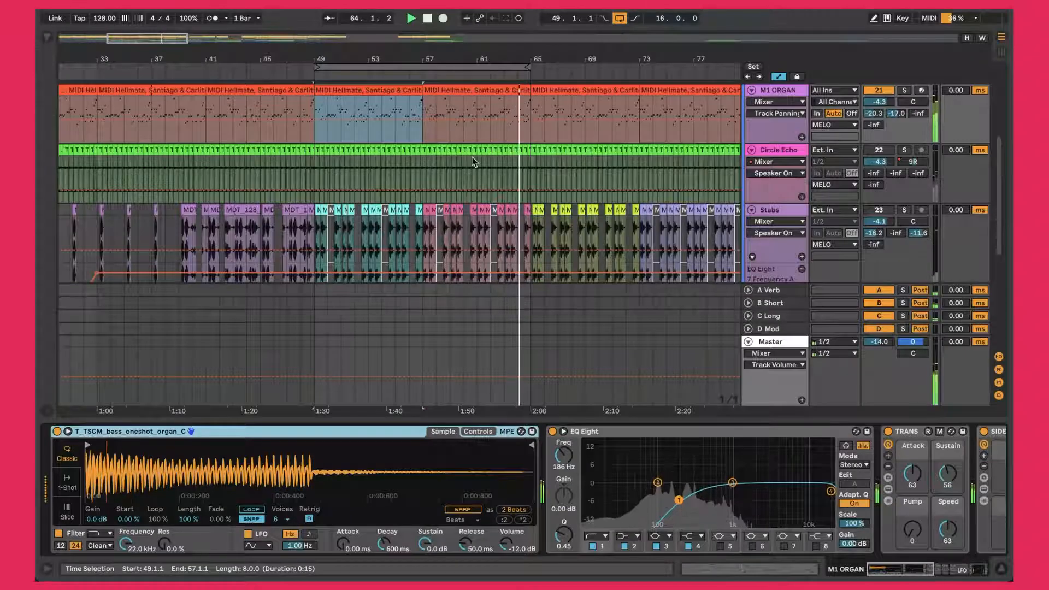
Solo the REF track to compare it with the rebuilt track, and unsolo it
{"action": "scroll", "coordinate": [523, 156], "scroll_direction": "up", "scroll_amount": 2}
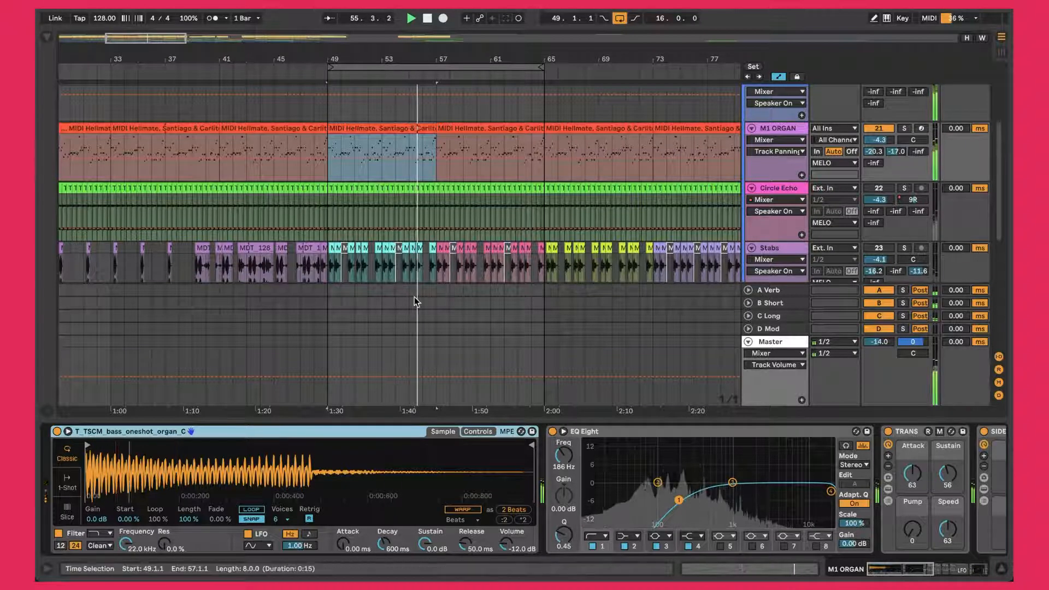
{"action": "scroll", "coordinate": [407, 265], "scroll_direction": "up", "scroll_amount": 5}
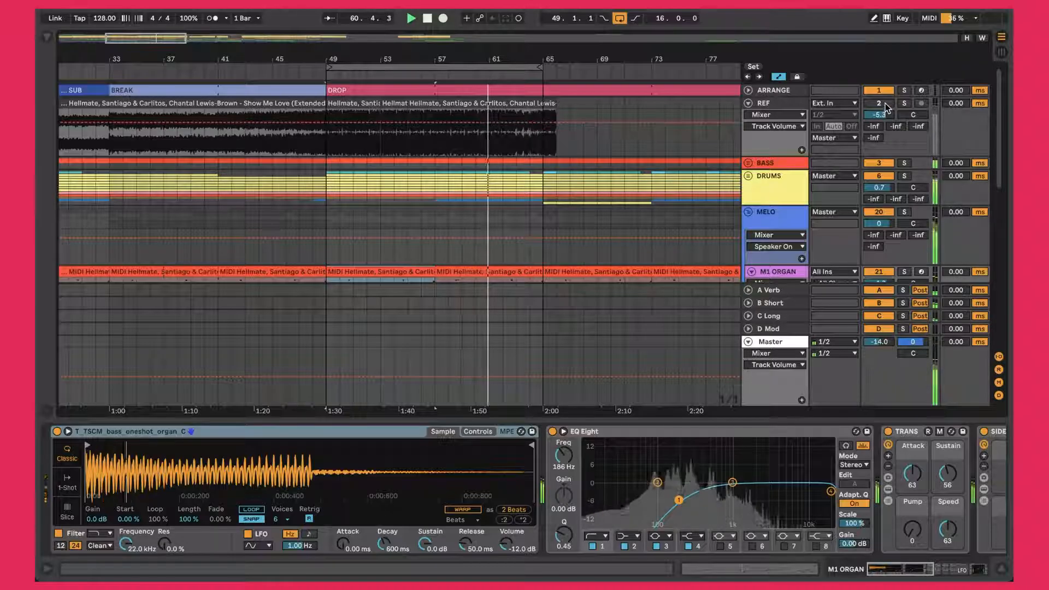
{"action": "key", "text": "s"}
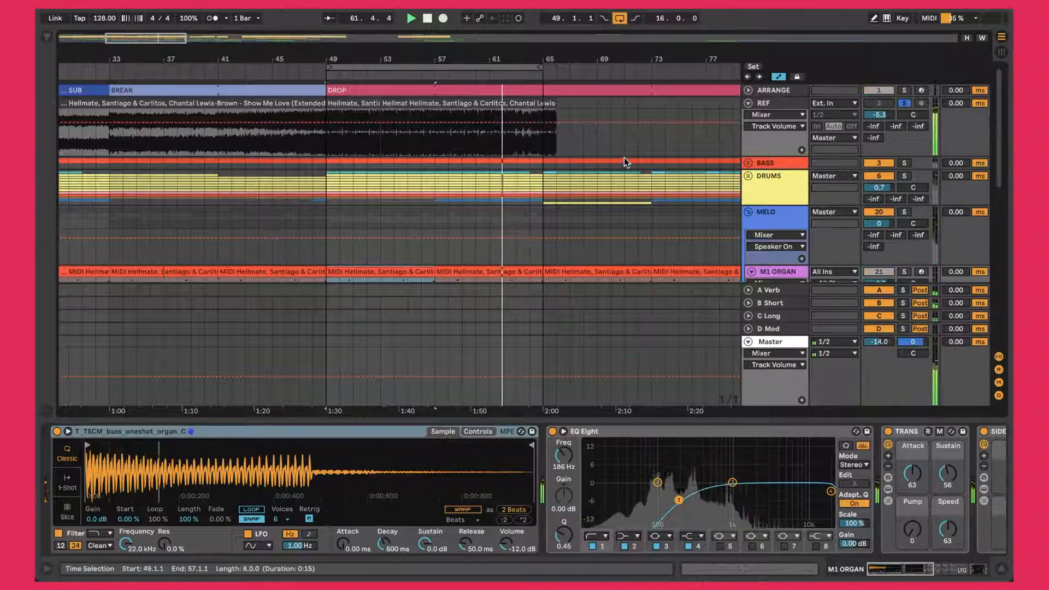
{"action": "key", "text": "s"}
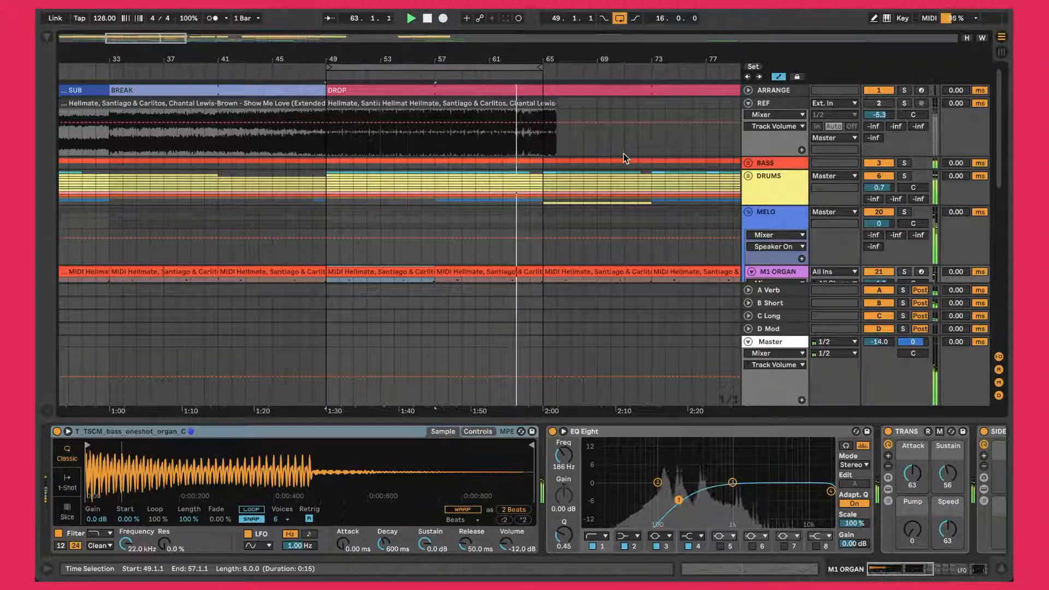
Collapse the REF track and examine M1 ORGAN's device chain from the organ one-shot sampler through EQ Eight to the effect racks
{"action": "left_click", "coordinate": [747, 103]}
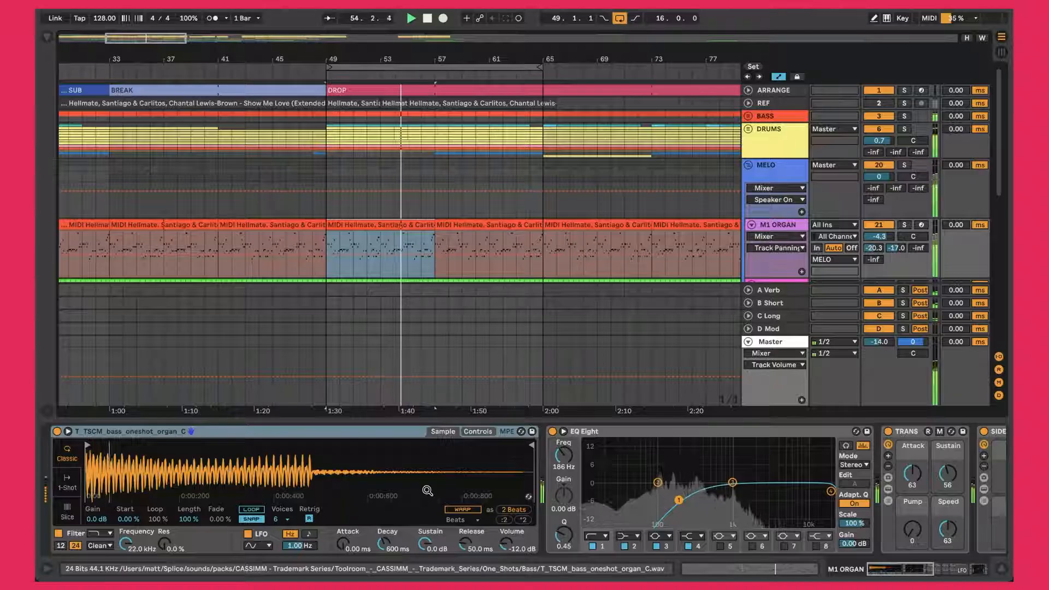
{"action": "scroll", "coordinate": [427, 489], "scroll_direction": "right", "scroll_amount": 5}
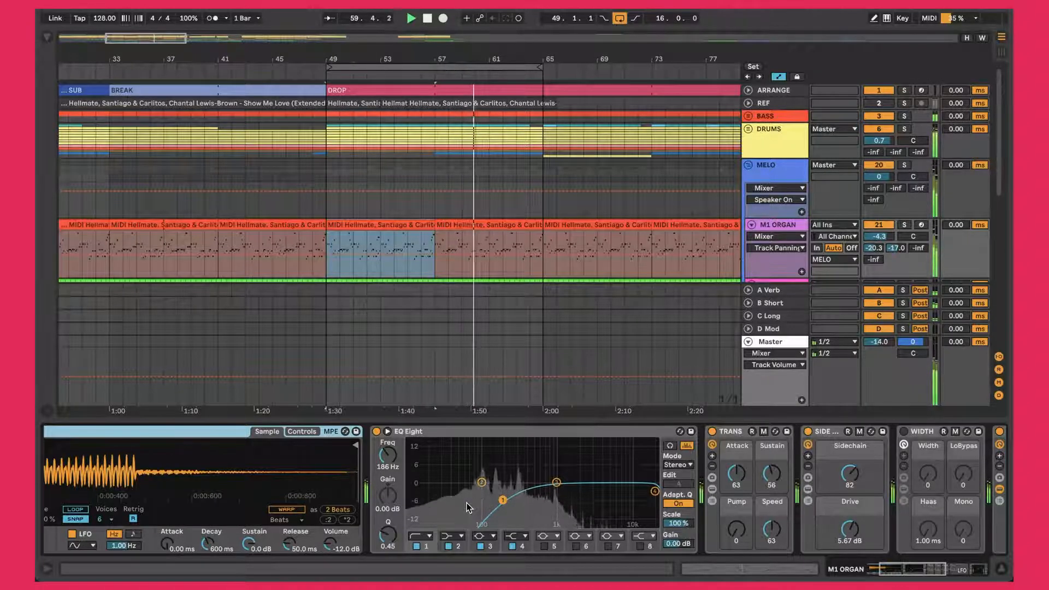
{"action": "scroll", "coordinate": [466, 502], "scroll_direction": "right", "scroll_amount": 5}
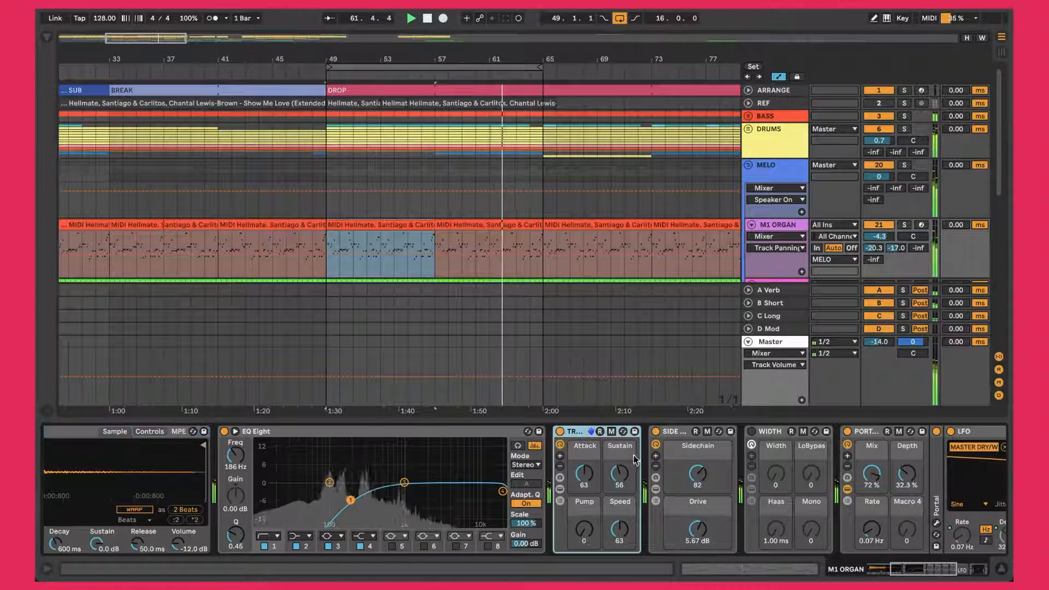
Inspect the kHs Transient Shaper inside M1 ORGAN's TRANS rack, closing its window and hiding the rack's devices again
{"action": "left_click", "coordinate": [561, 488]}
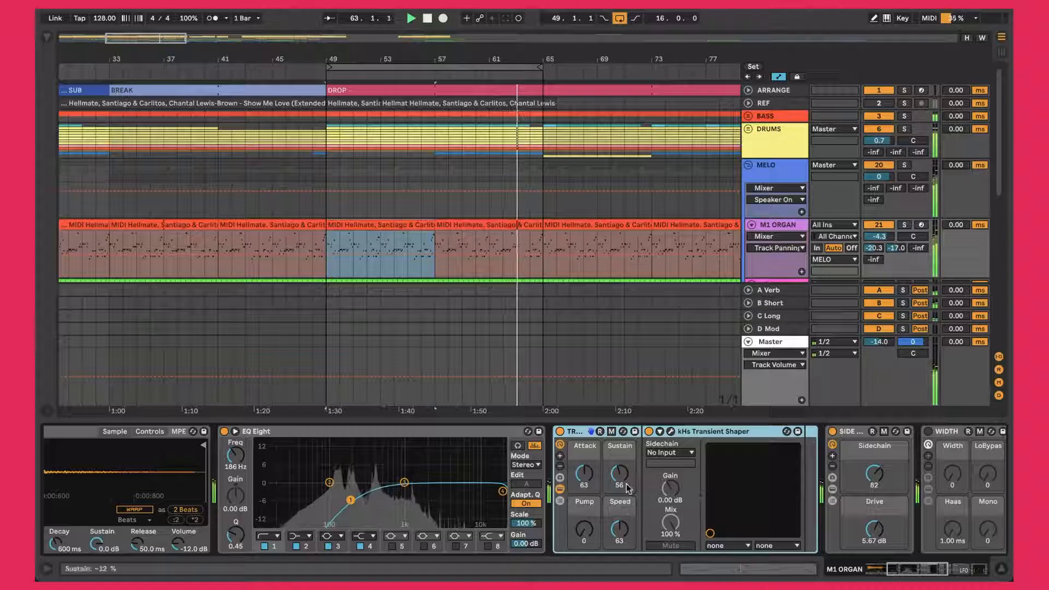
{"action": "left_click", "coordinate": [671, 431]}
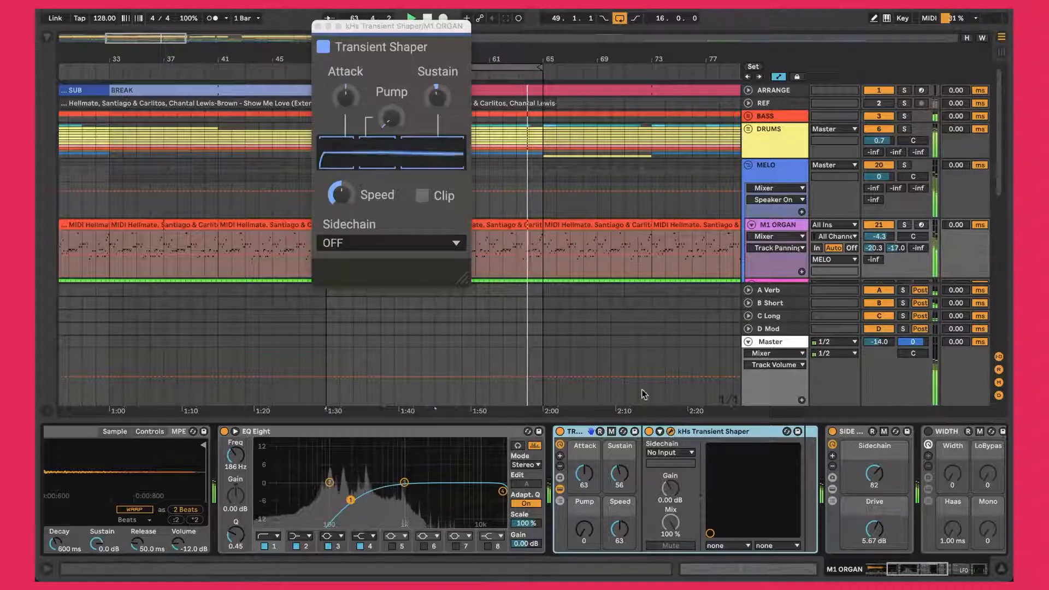
{"action": "left_click", "coordinate": [318, 25]}
{"action": "left_click", "coordinate": [560, 489]}
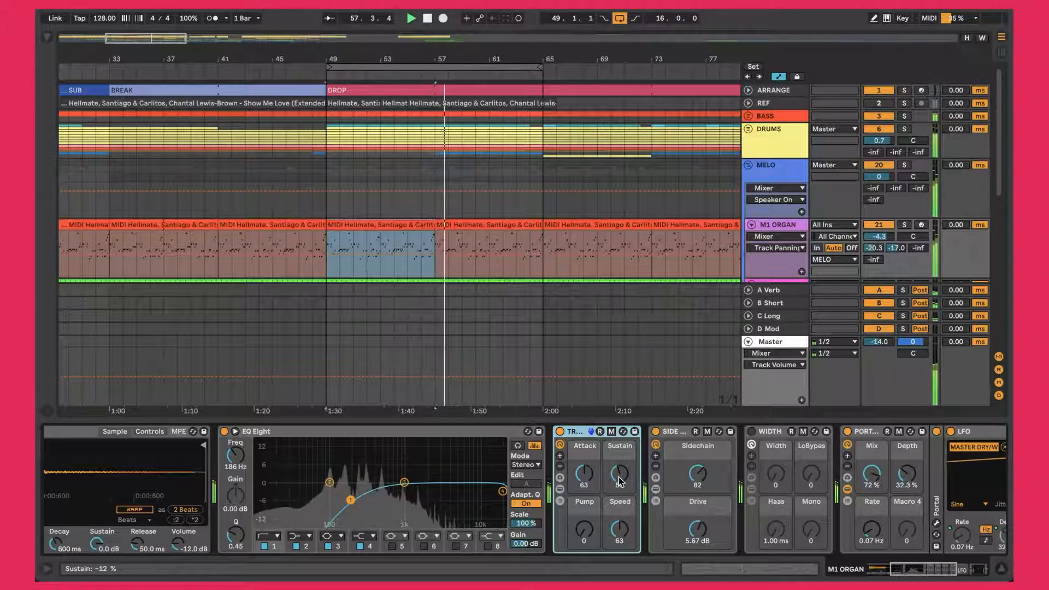
Inspect the Sidechain and Drive controls of M1 ORGAN's SIDE rack
{"action": "scroll", "coordinate": [620, 482], "scroll_direction": "right", "scroll_amount": 4}
{"action": "left_click", "coordinate": [575, 431]}
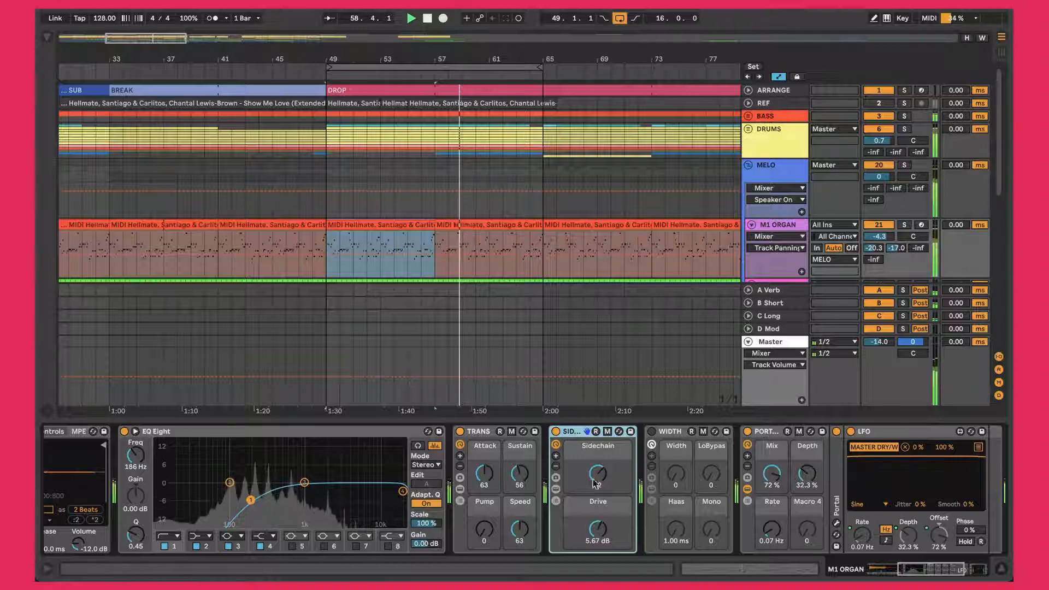
Reveal the devices inside the M1 ORGAN sidechain rack, inspect its Utility, Shaper and Saturator, and hide them again
{"action": "left_click", "coordinate": [555, 489]}
{"action": "scroll", "coordinate": [806, 490], "scroll_direction": "right", "scroll_amount": 1}
{"action": "scroll", "coordinate": [806, 490], "scroll_direction": "right", "scroll_amount": 8}
{"action": "left_click", "coordinate": [632, 431]}
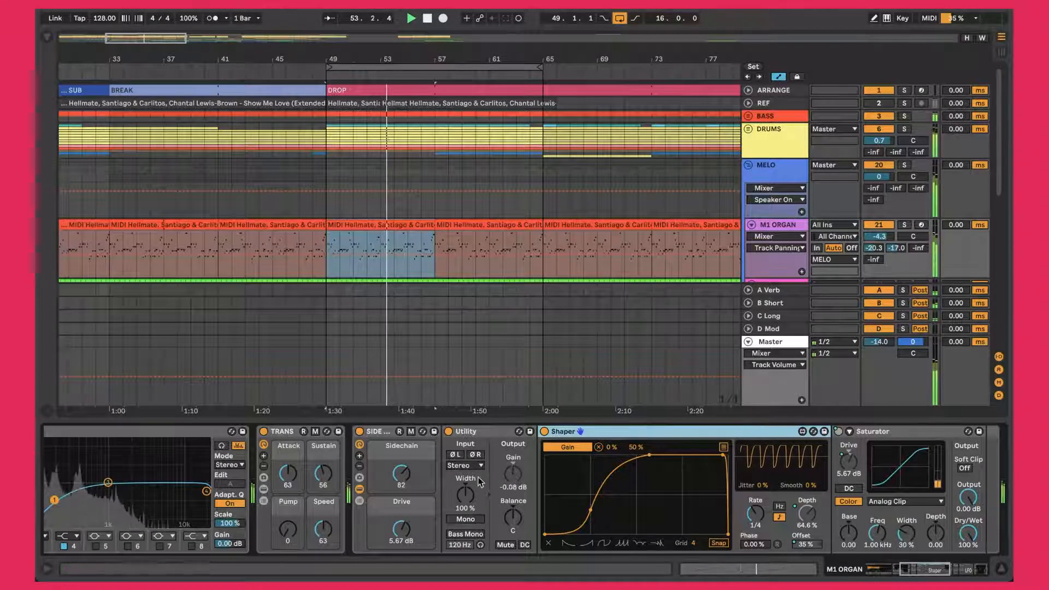
{"action": "left_click", "coordinate": [357, 489]}
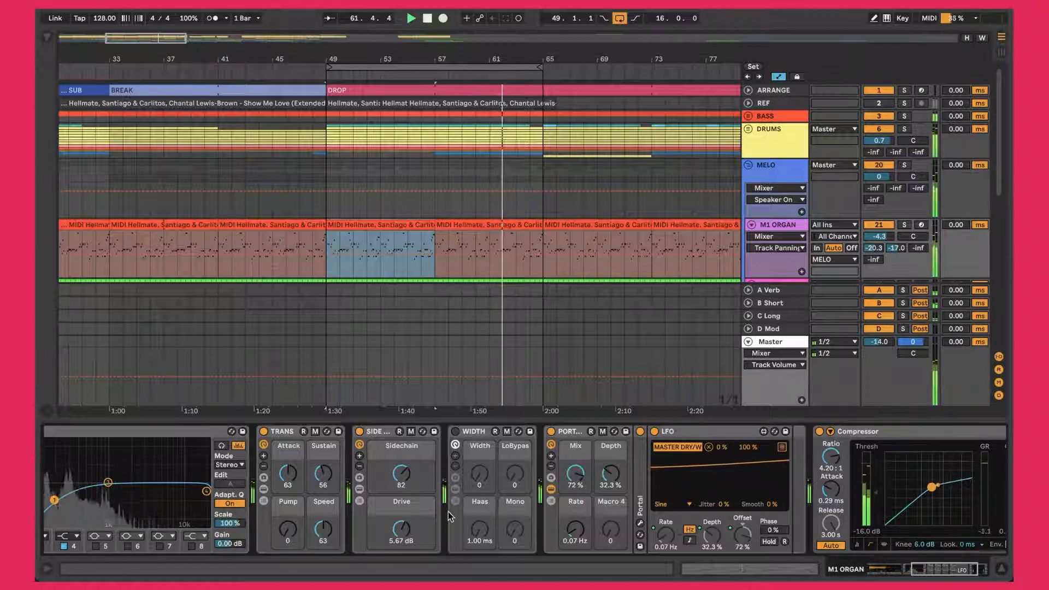
Select the Portal rack on M1 ORGAN and inspect the Portal plug-in window, leaving it closed
{"action": "scroll", "coordinate": [490, 483], "scroll_direction": "right", "scroll_amount": 3}
{"action": "left_click", "coordinate": [535, 470]}
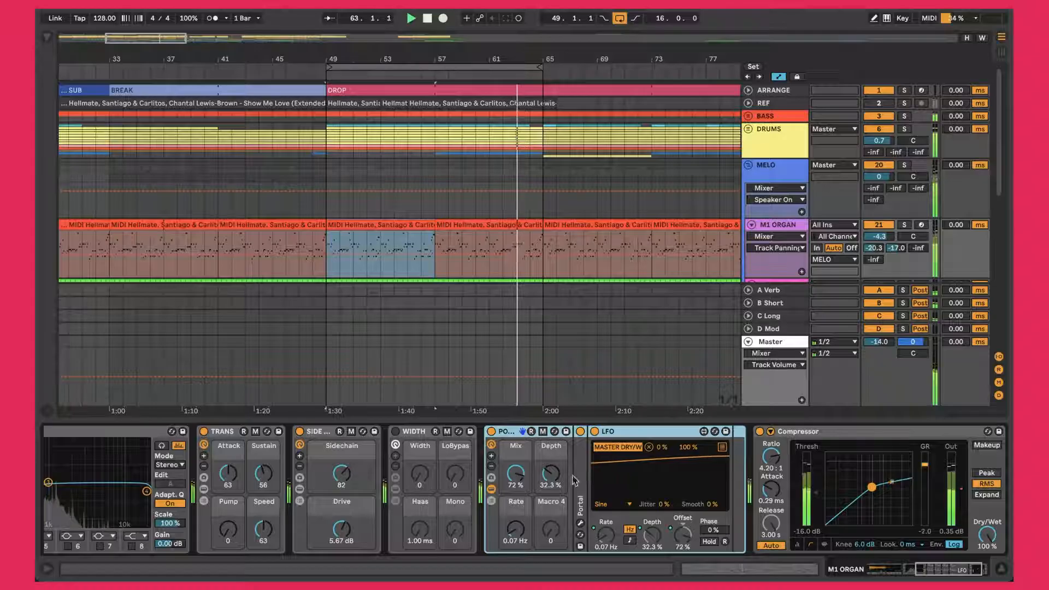
{"action": "left_click", "coordinate": [580, 523]}
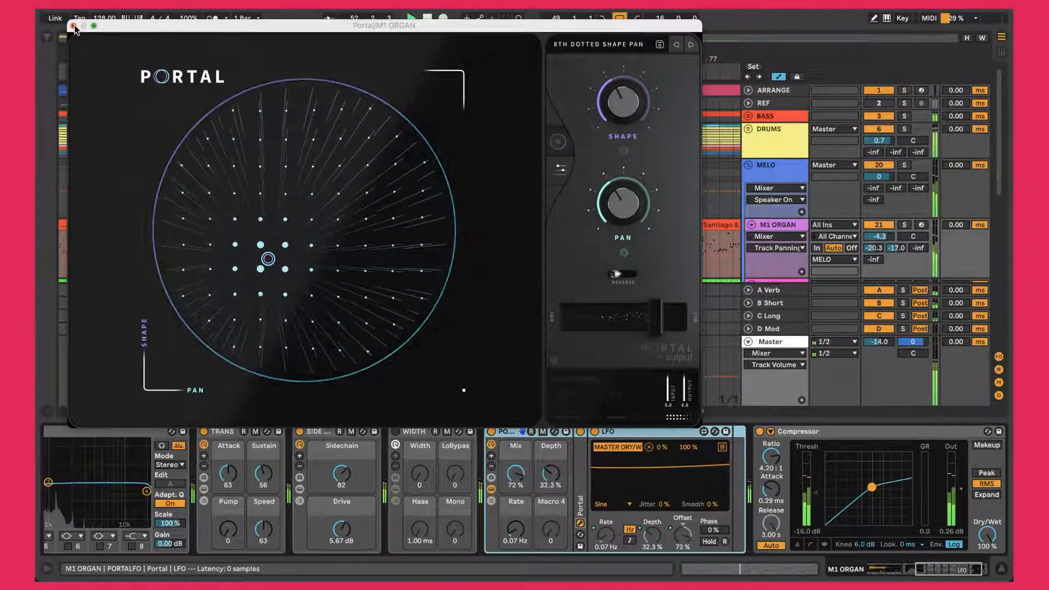
{"action": "left_click", "coordinate": [73, 25]}
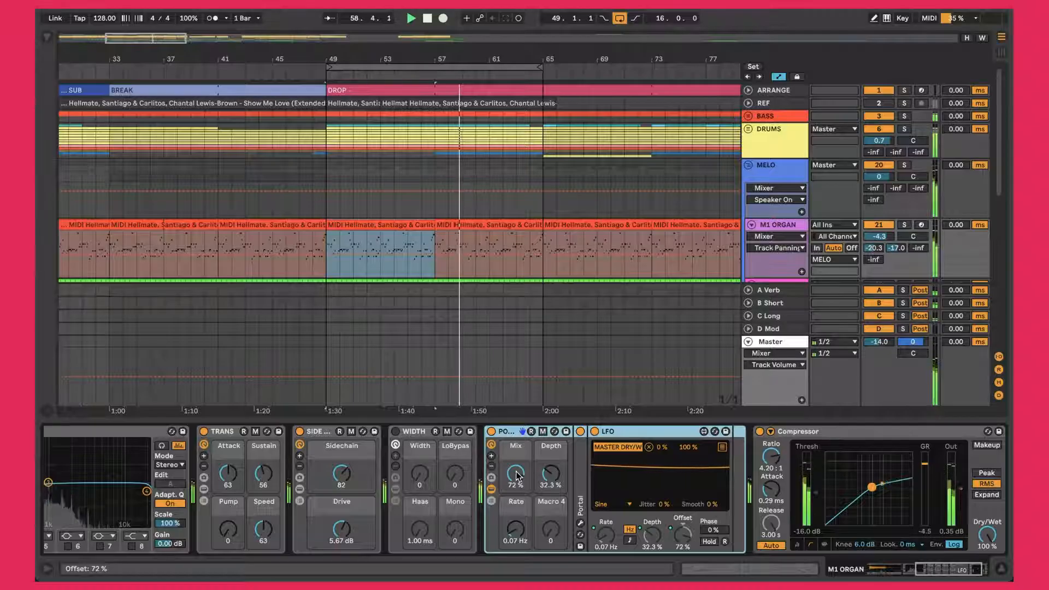
{"action": "left_click", "coordinate": [580, 524]}
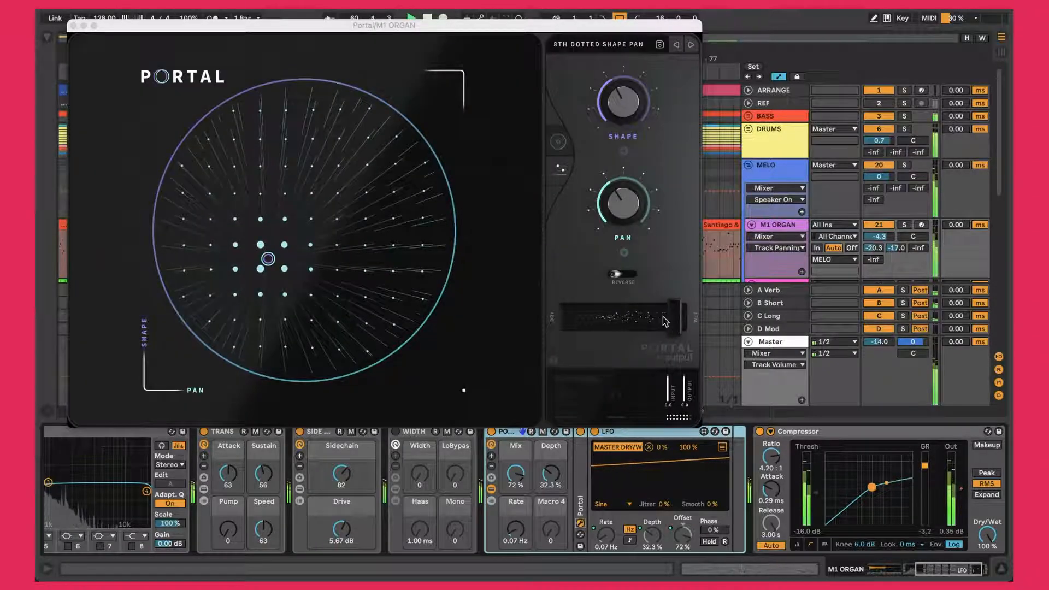
{"action": "left_click", "coordinate": [73, 25]}
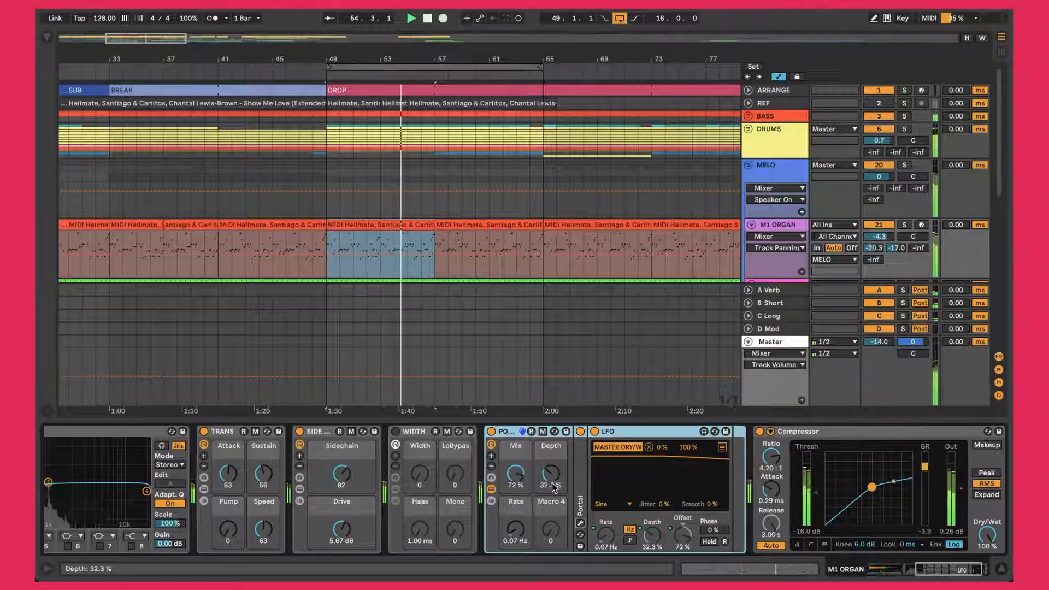
Select the Compressor at the end of the M1 ORGAN device chain for inspection
{"action": "scroll", "coordinate": [553, 488], "scroll_direction": "right", "scroll_amount": 1}
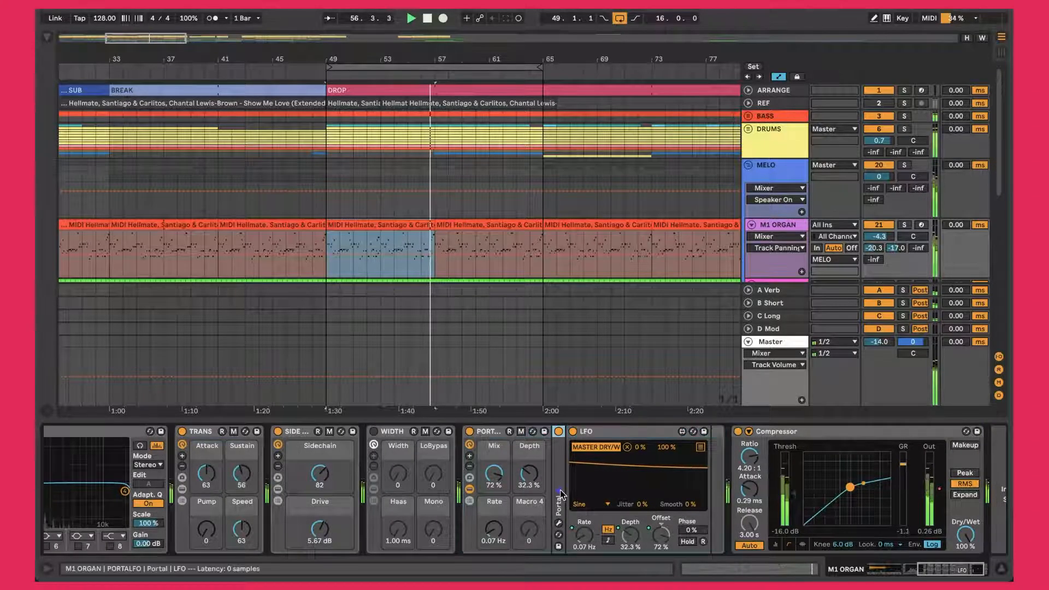
{"action": "scroll", "coordinate": [627, 477], "scroll_direction": "right", "scroll_amount": 2}
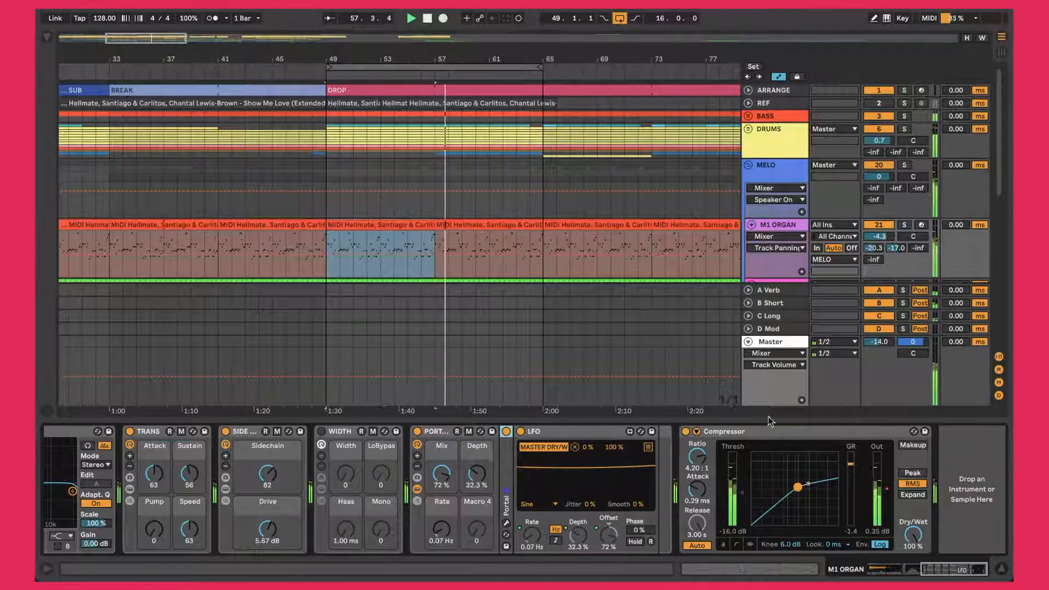
{"action": "left_click", "coordinate": [799, 435]}
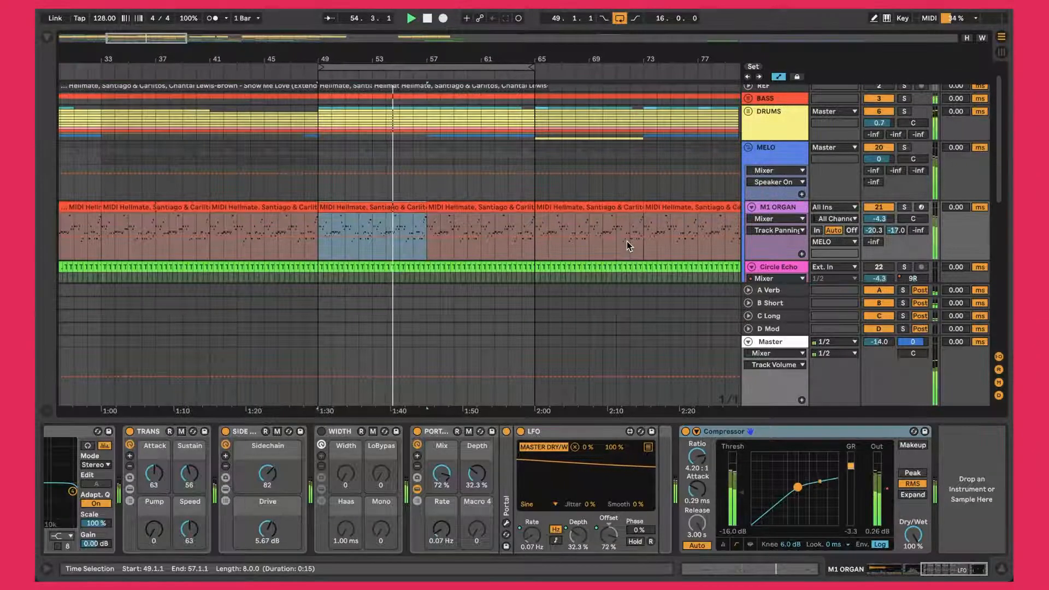
Examine the Circle Echo and Stabs clips up close around bars 52 to 55
{"action": "scroll", "coordinate": [627, 241], "scroll_direction": "down", "scroll_amount": 3}
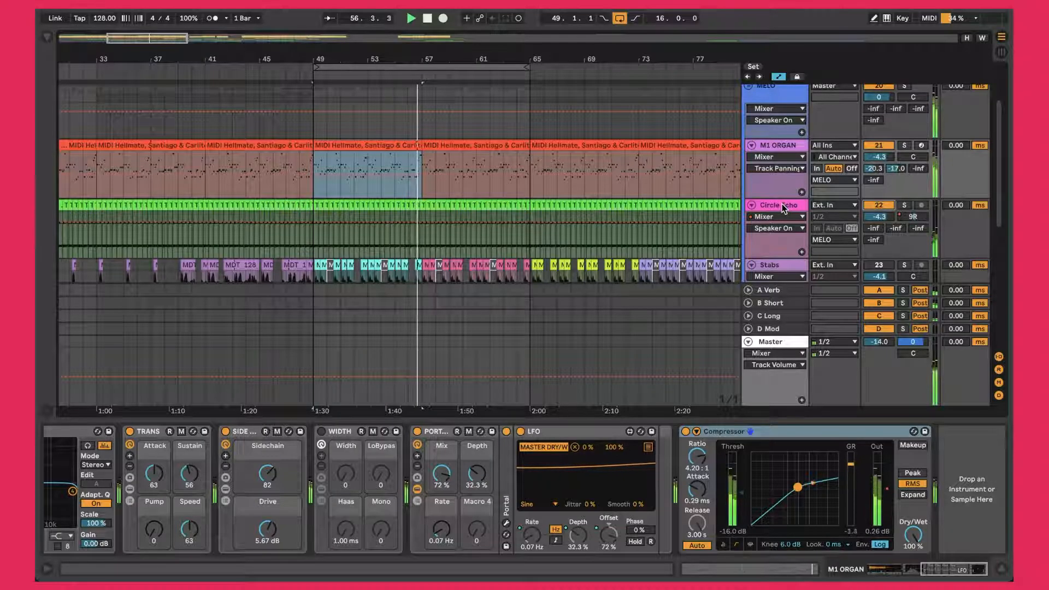
{"action": "left_click_drag", "start_coordinate": [375, 59], "coordinate": [376, 166]}
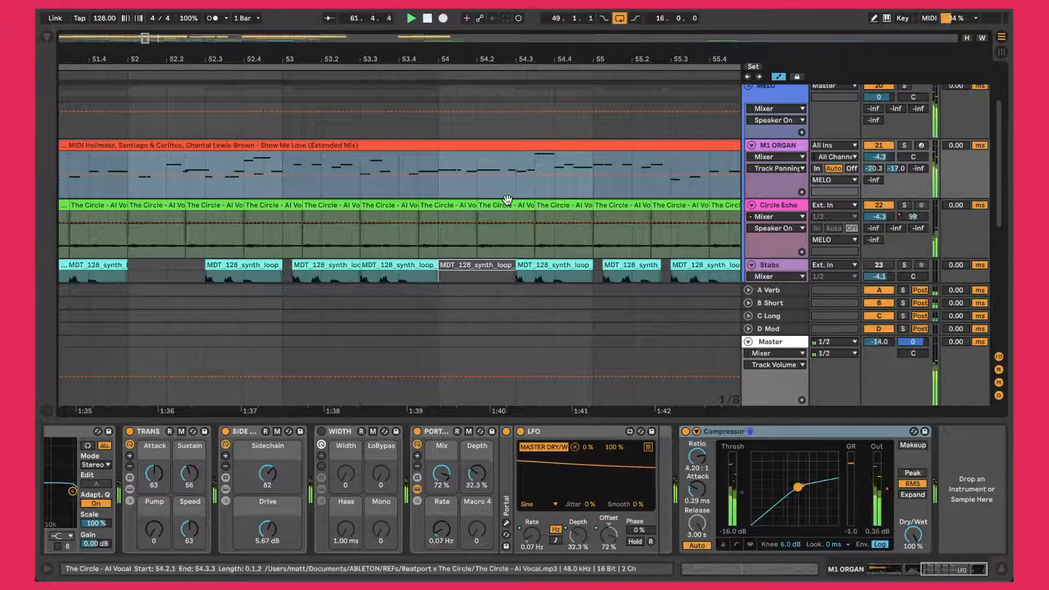
{"action": "left_click_drag", "start_coordinate": [435, 59], "coordinate": [436, 11]}
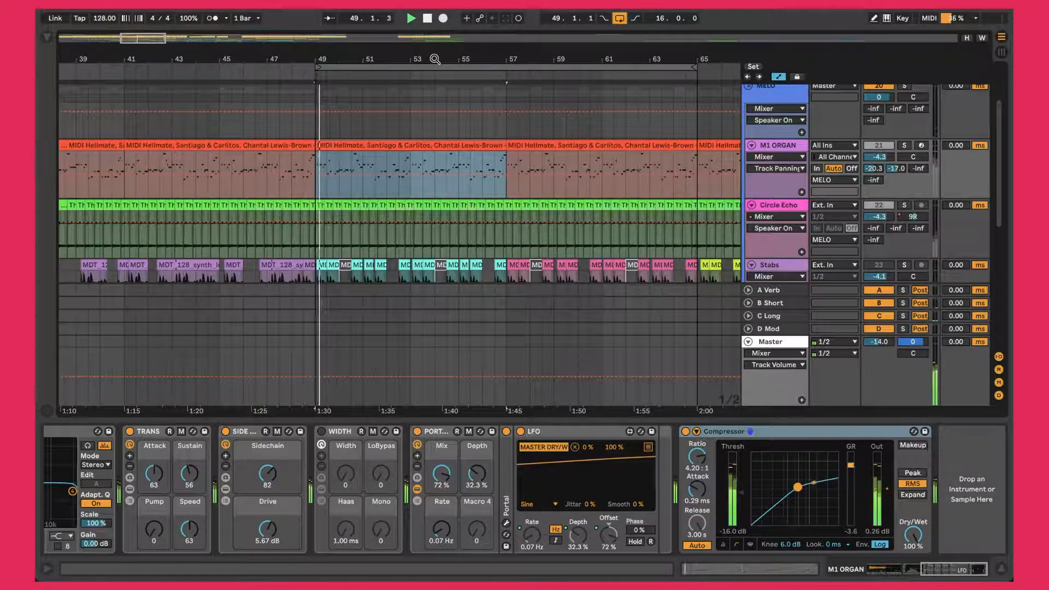
{"action": "left_click_drag", "start_coordinate": [435, 59], "coordinate": [436, 14]}
Unfold the REF track to show the reference waveform while comparing it with the arrangement
{"action": "scroll", "coordinate": [408, 141], "scroll_direction": "up", "scroll_amount": 3}
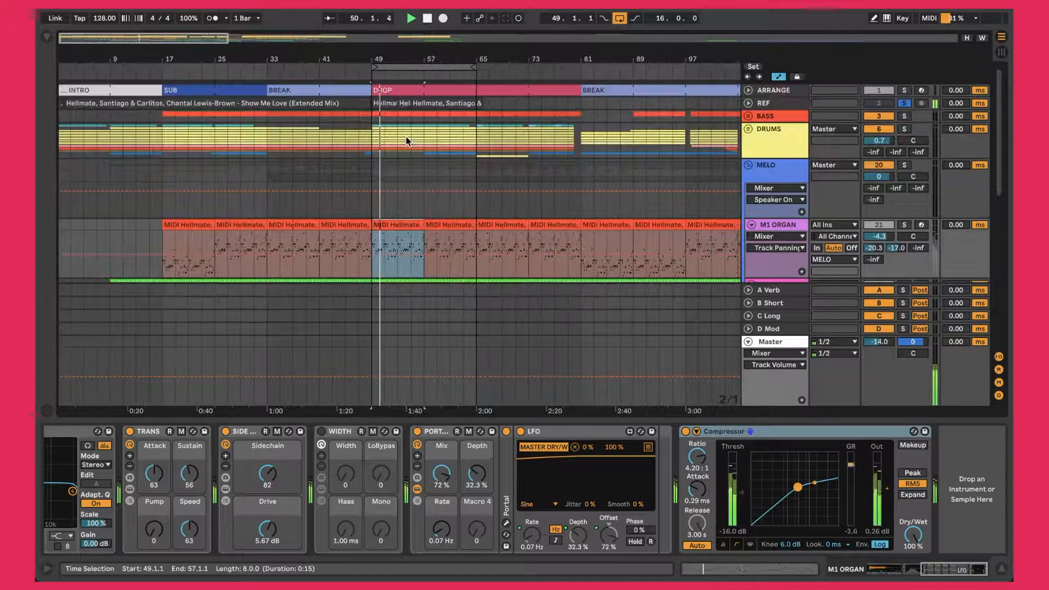
{"action": "left_click", "coordinate": [748, 103]}
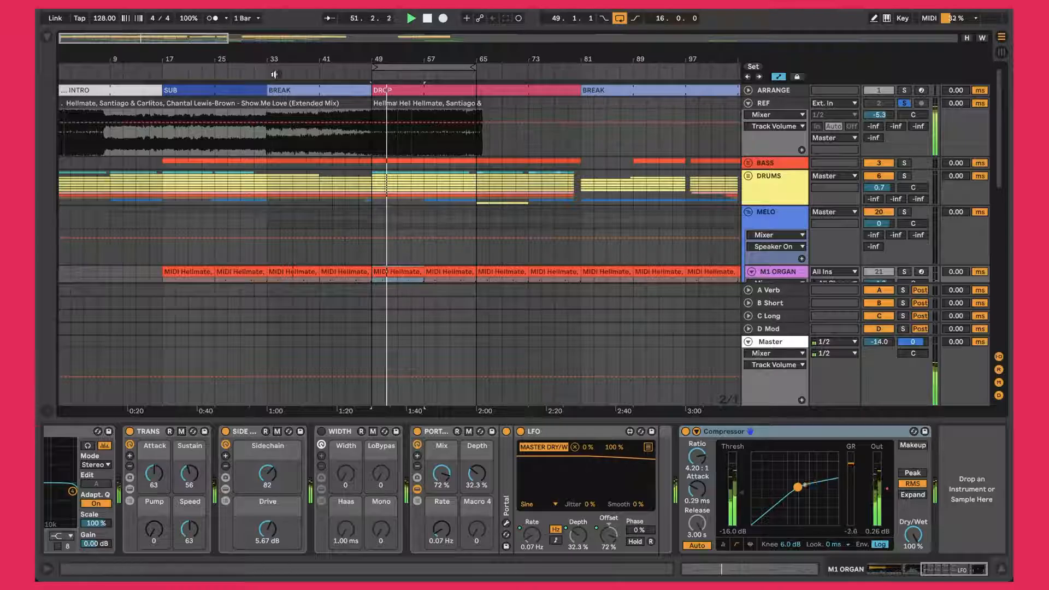
{"action": "left_click", "coordinate": [240, 69]}
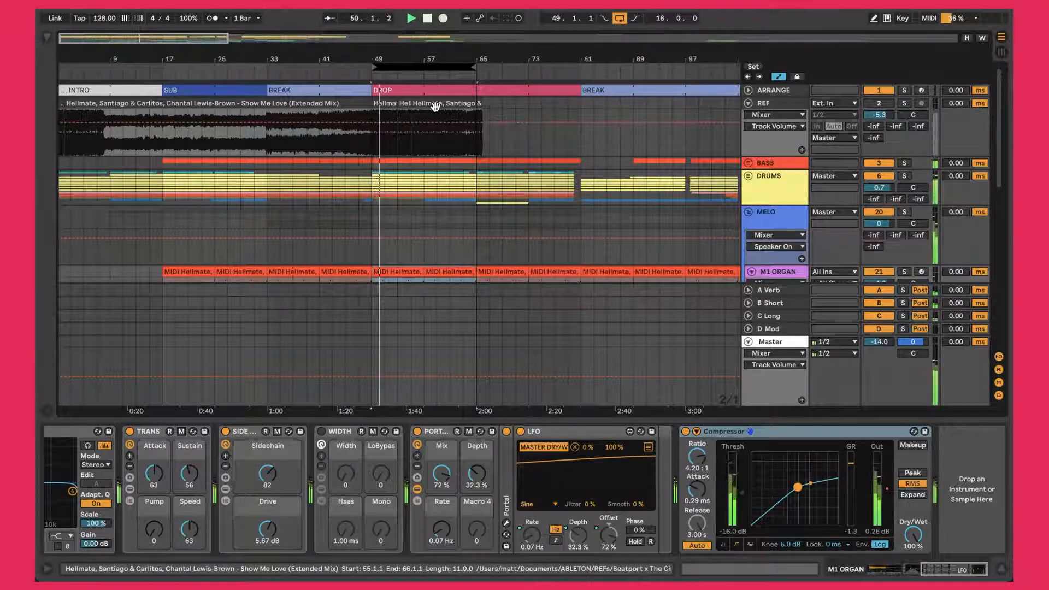
Hide the device view and select the Circle Echo vocal clips one by one around bars 49 and 50
{"action": "key", "text": "alt+super+l"}
{"action": "scroll", "coordinate": [462, 204], "scroll_direction": "down", "scroll_amount": 2}
{"action": "left_click_drag", "start_coordinate": [376, 57], "coordinate": [375, 181]}
{"action": "left_click", "coordinate": [225, 285]}
{"action": "left_click", "coordinate": [300, 282]}
{"action": "left_click", "coordinate": [365, 285]}
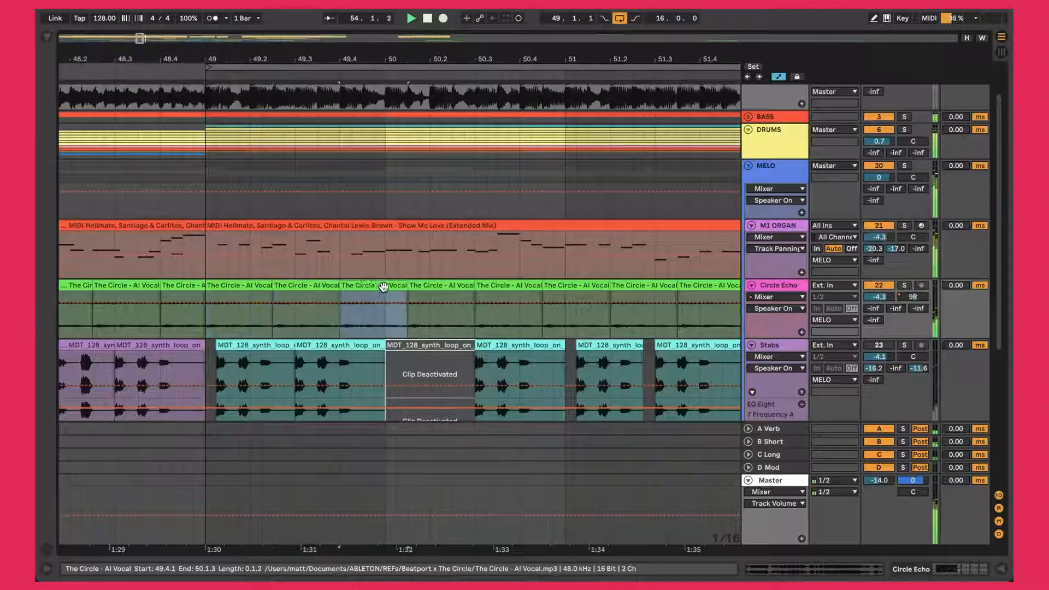
{"action": "left_click", "coordinate": [440, 286]}
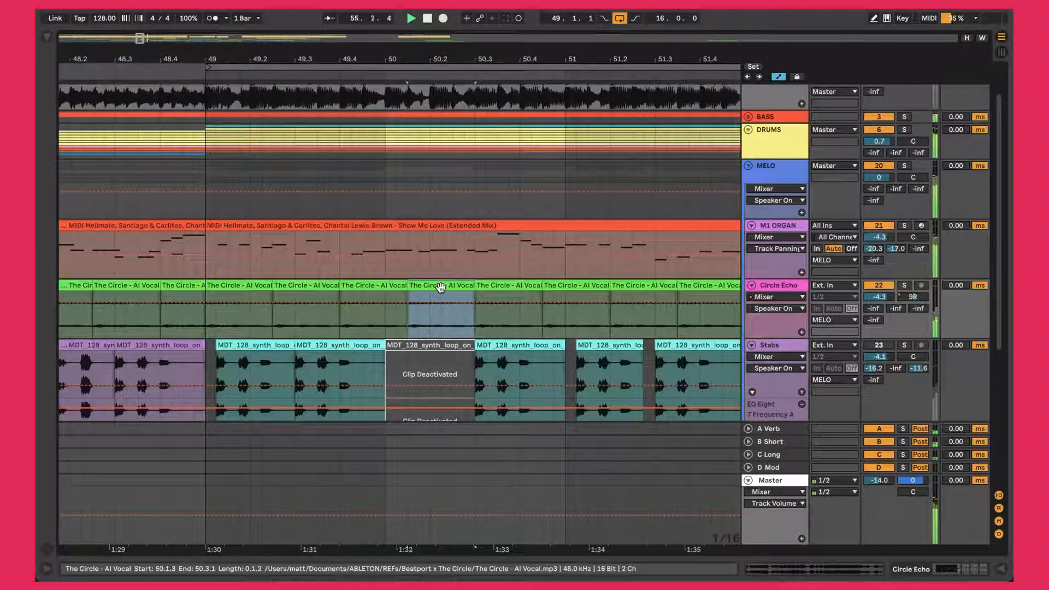
Show the Circle Echo track's device chain and select its TRANS rack to inspect the Sustain control
{"action": "left_click_drag", "start_coordinate": [404, 58], "coordinate": [280, 57]}
{"action": "left_click", "coordinate": [784, 287]}
{"action": "double_click", "coordinate": [784, 288]}
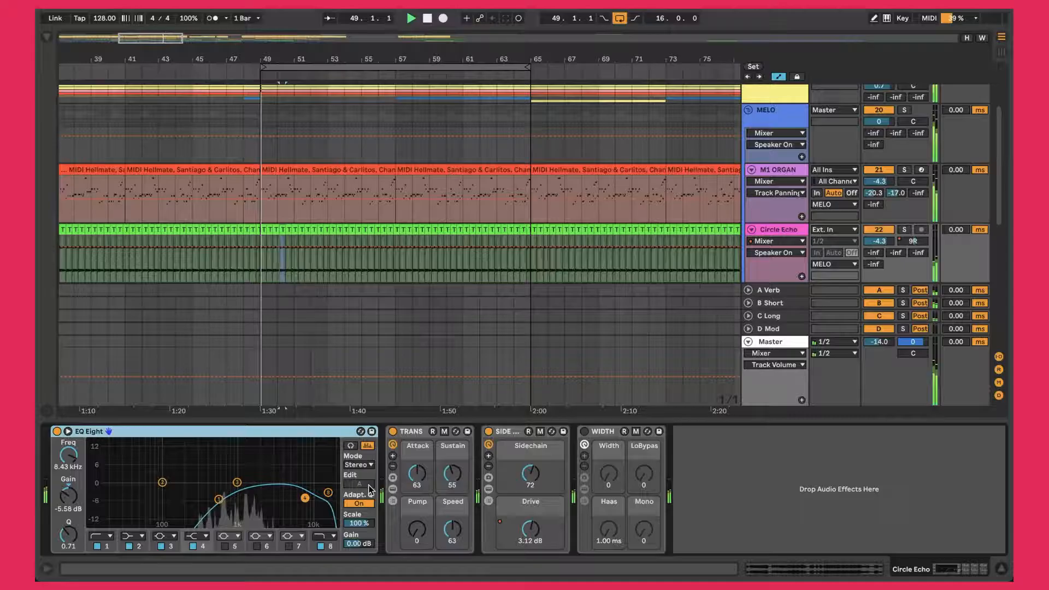
{"action": "left_click", "coordinate": [409, 433]}
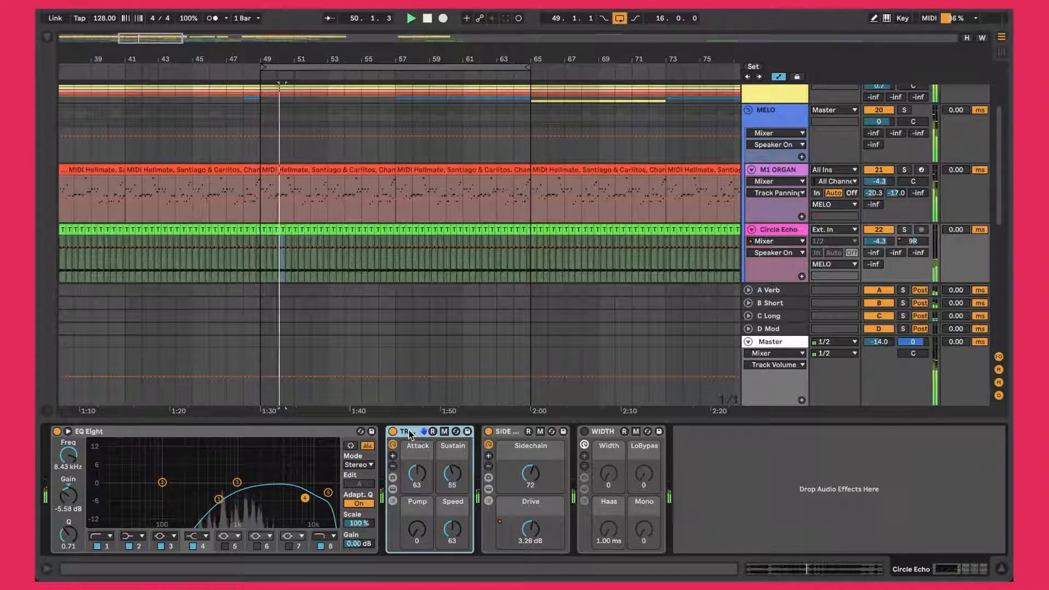
{"action": "left_click_drag", "start_coordinate": [453, 477], "coordinate": [452, 480]}
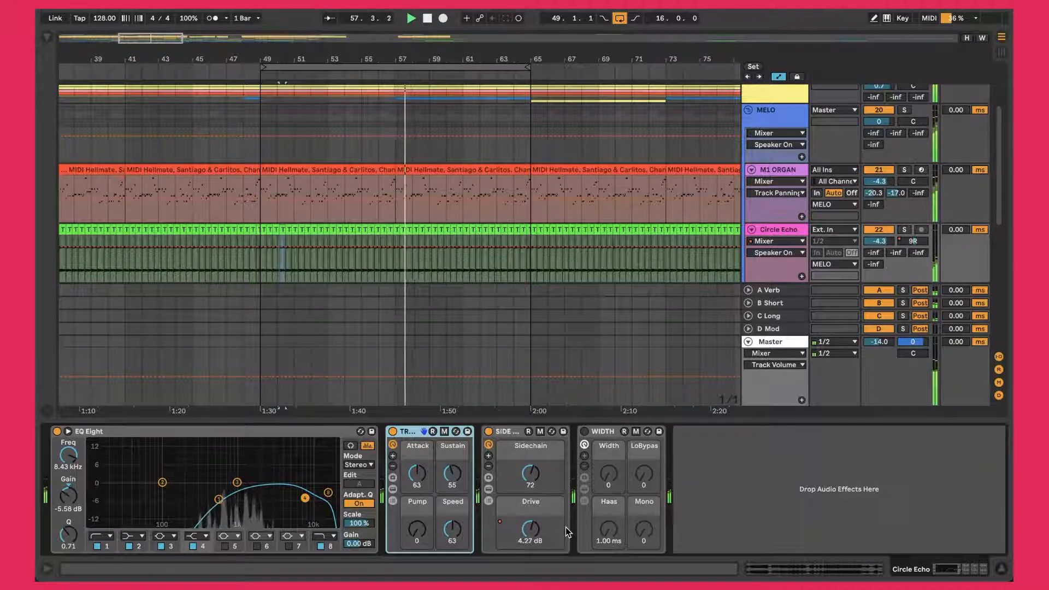
Show the Stabs track's device chain
{"action": "scroll", "coordinate": [613, 248], "scroll_direction": "down", "scroll_amount": 1}
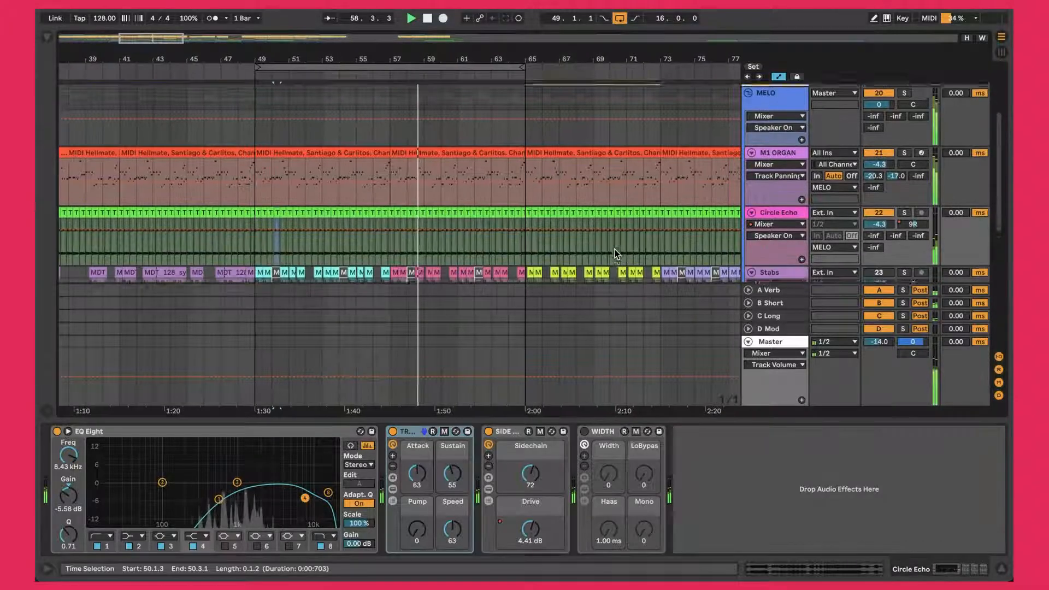
{"action": "scroll", "coordinate": [615, 252], "scroll_direction": "down", "scroll_amount": 3}
{"action": "scroll", "coordinate": [614, 251], "scroll_direction": "down", "scroll_amount": 3}
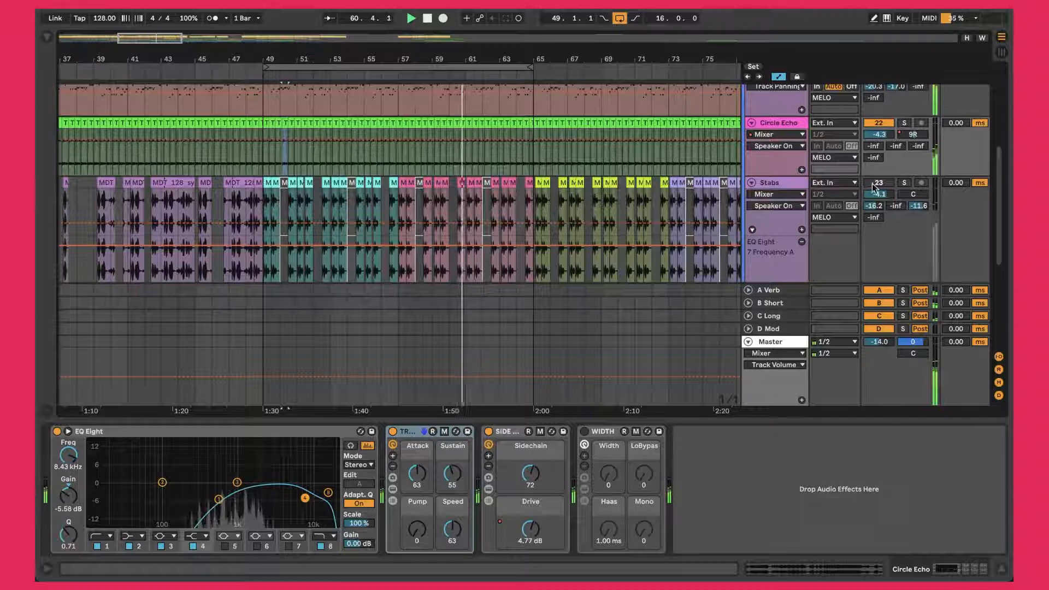
{"action": "left_click", "coordinate": [779, 182]}
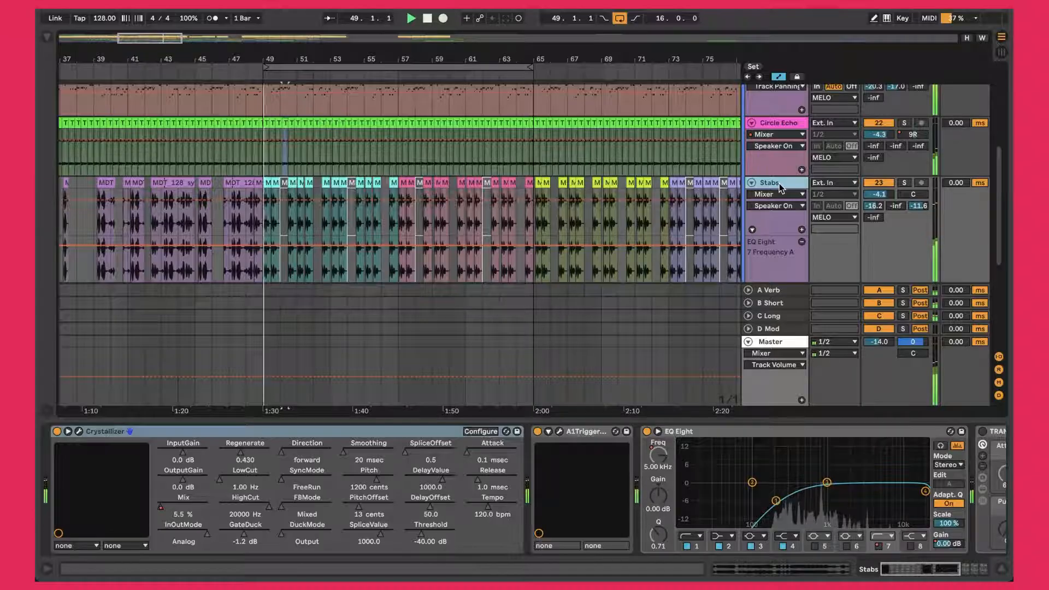
Try to extend the first Stabs clip after bar 49 past bar 50, and undo it
{"action": "left_click_drag", "start_coordinate": [262, 51], "coordinate": [262, 100]}
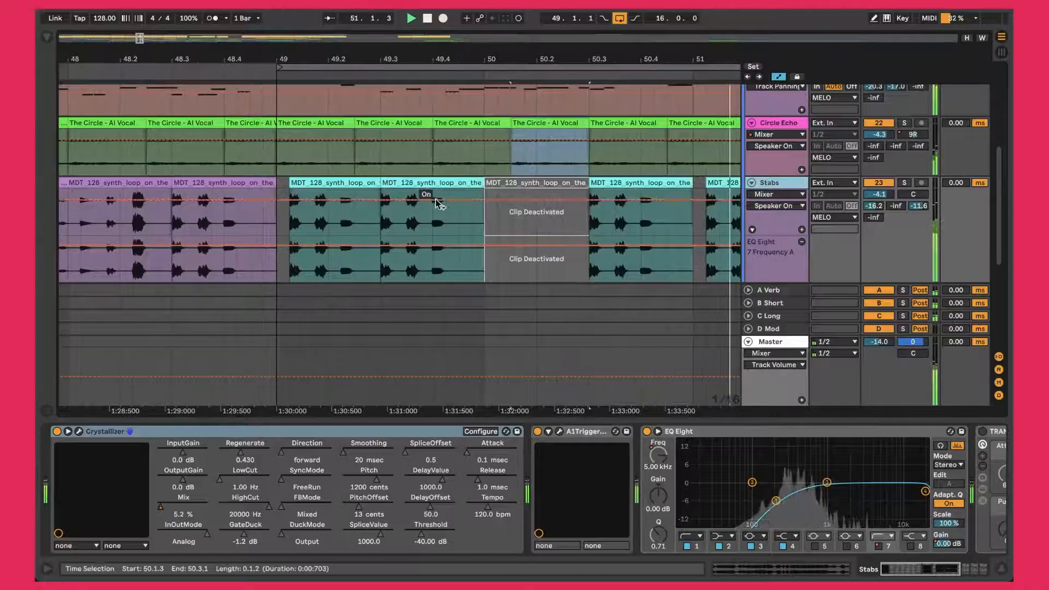
{"action": "left_click", "coordinate": [340, 182]}
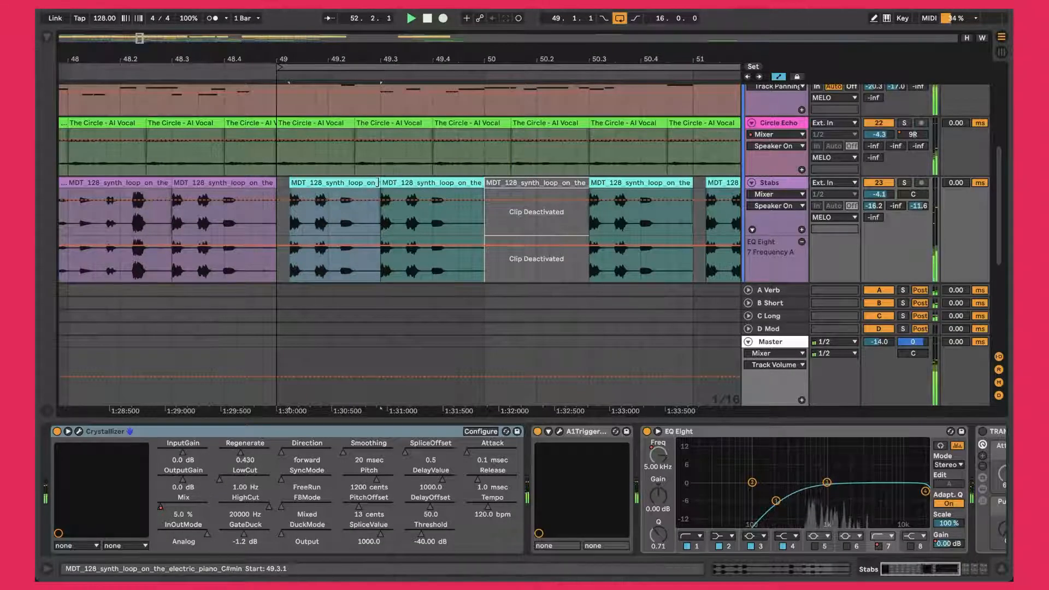
{"action": "left_click_drag", "start_coordinate": [375, 182], "coordinate": [657, 199]}
{"action": "key", "text": "ctrl+z"}
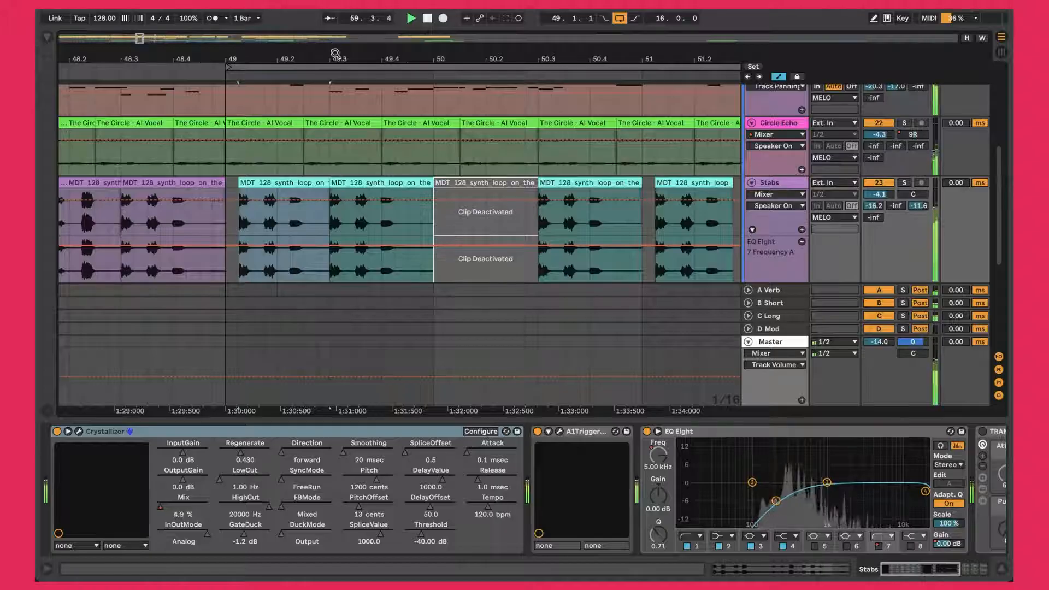
Open Crystallizer on the Stabs track, touch its Mix control to bring up the Mix automation, and re-enable the overridden automation
{"action": "scroll", "coordinate": [335, 53], "scroll_direction": "down", "scroll_amount": 6}
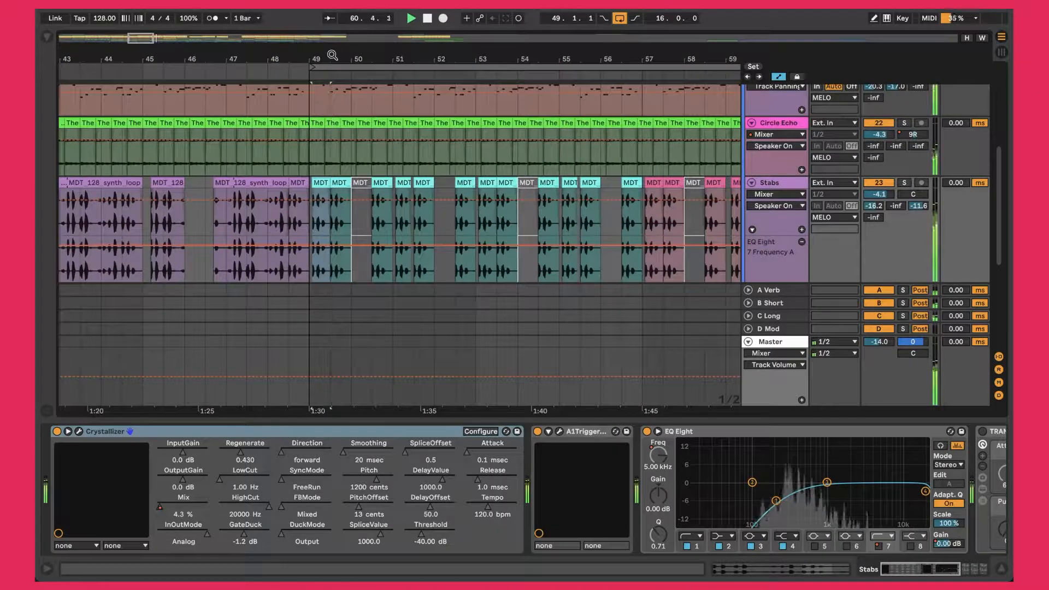
{"action": "scroll", "coordinate": [306, 56], "scroll_direction": "down", "scroll_amount": 2}
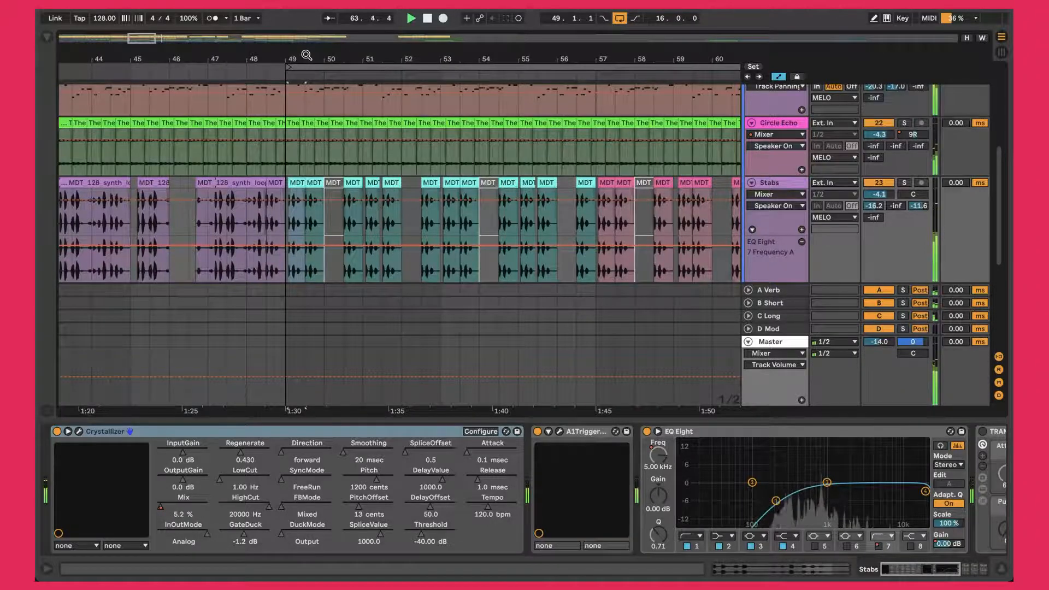
{"action": "scroll", "coordinate": [341, 60], "scroll_direction": "down", "scroll_amount": 8}
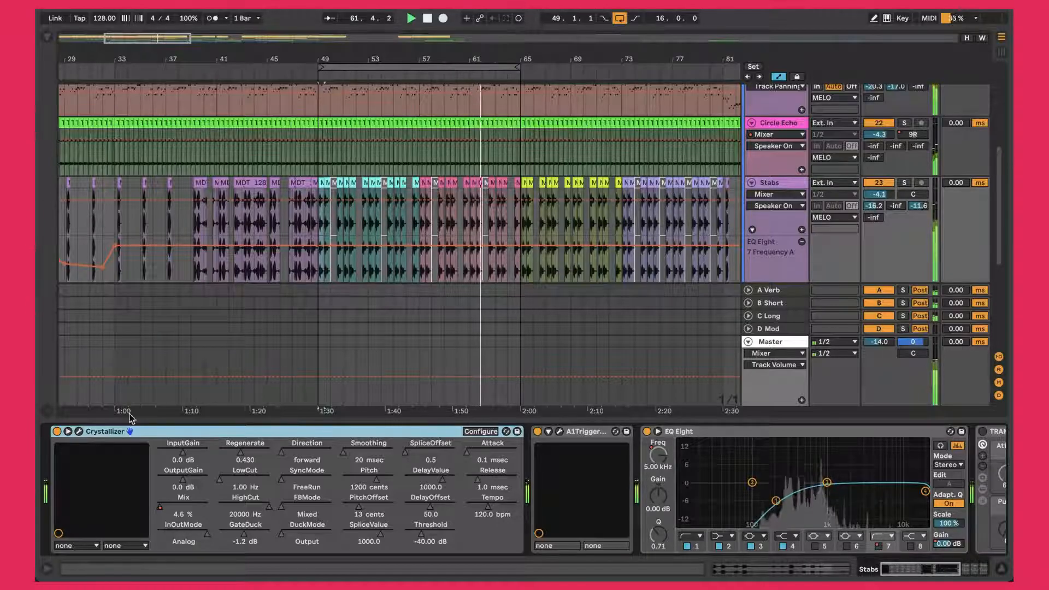
{"action": "left_click", "coordinate": [79, 432]}
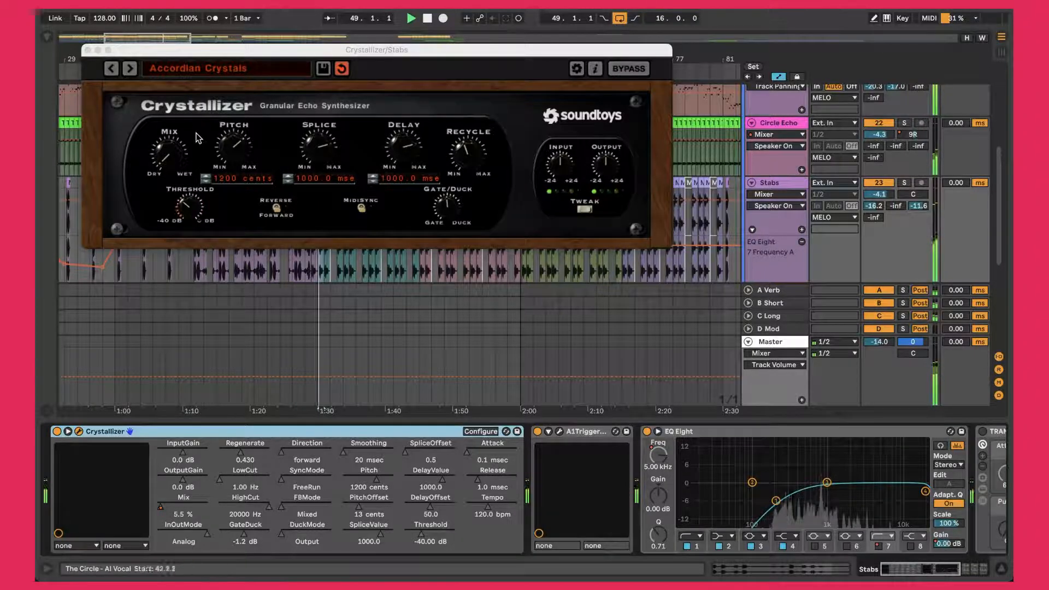
{"action": "left_click", "coordinate": [171, 152]}
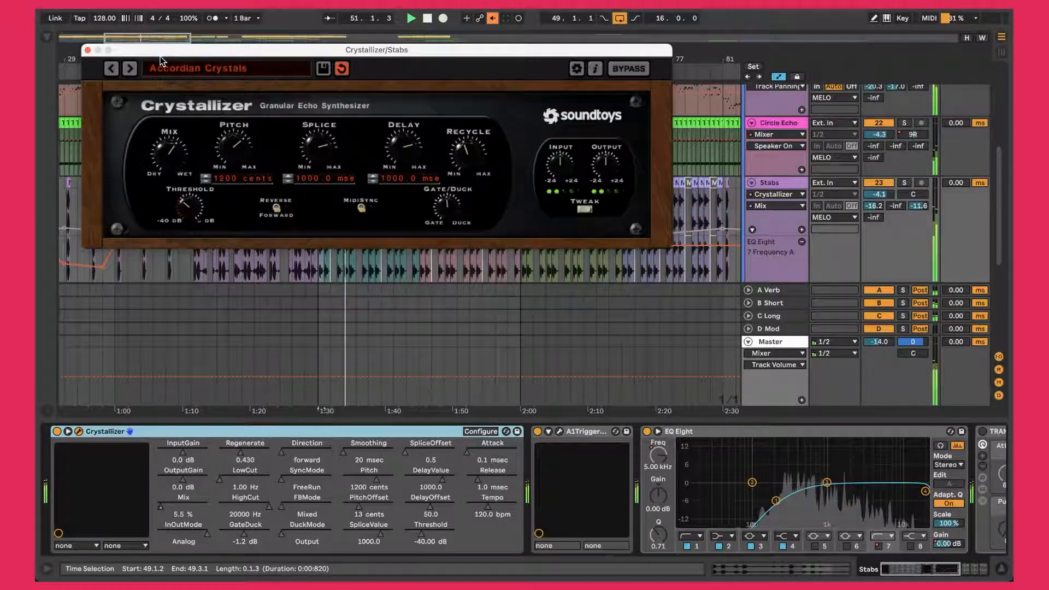
{"action": "left_click", "coordinate": [492, 18]}
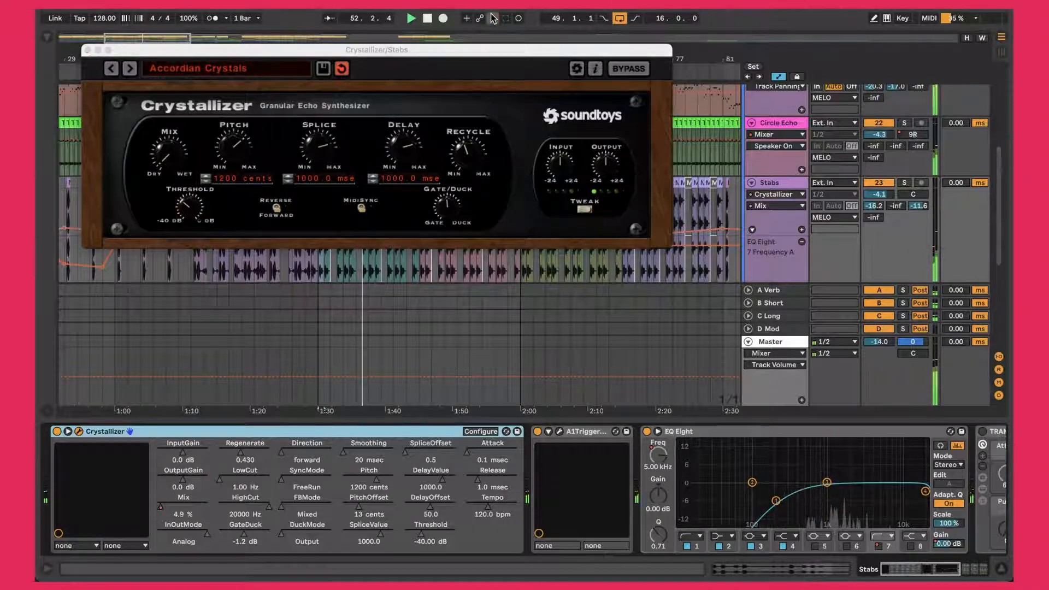
Reopen the Crystallizer window to inspect its settings, and close it to expose the Stabs track's Mix automation
{"action": "left_click", "coordinate": [87, 51]}
{"action": "left_click", "coordinate": [79, 431]}
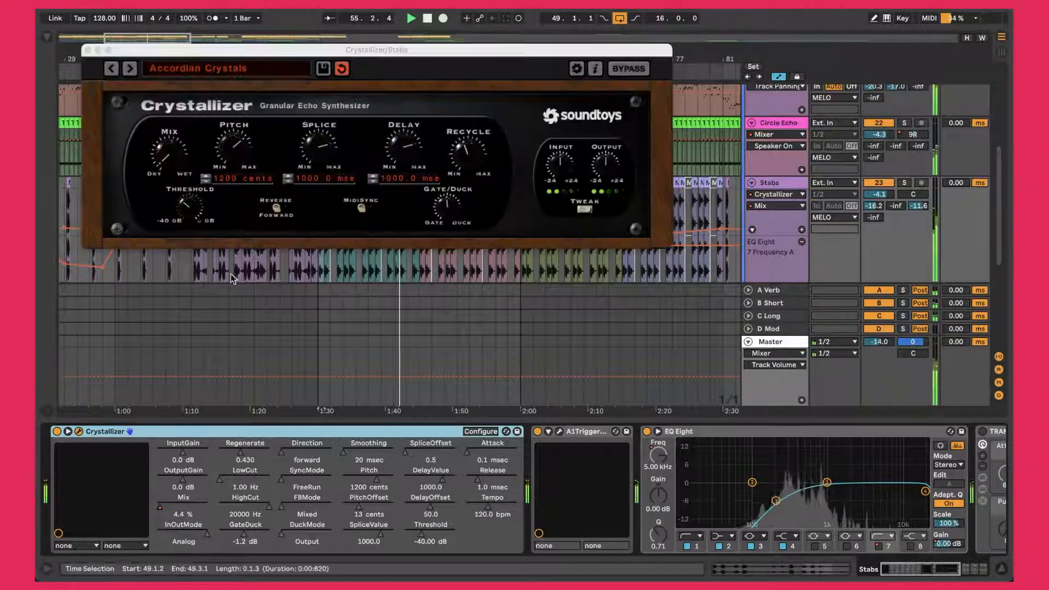
{"action": "left_click", "coordinate": [89, 49]}
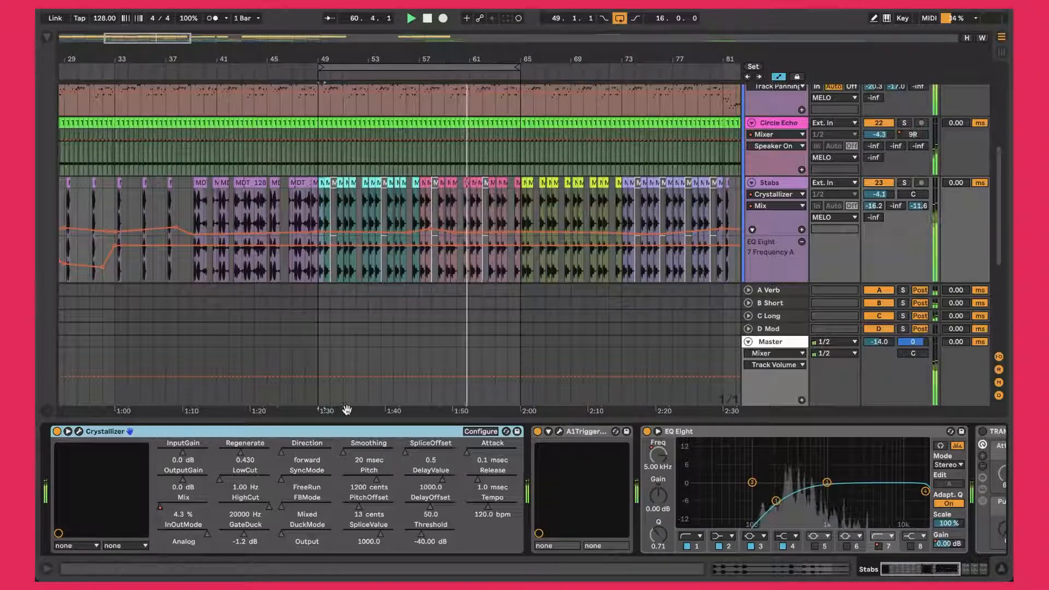
Open the A1TriggerGate window on the Stabs track to inspect its gate pattern and mix, and close it
{"action": "scroll", "coordinate": [515, 462], "scroll_direction": "right", "scroll_amount": 2}
{"action": "left_click", "coordinate": [503, 431]}
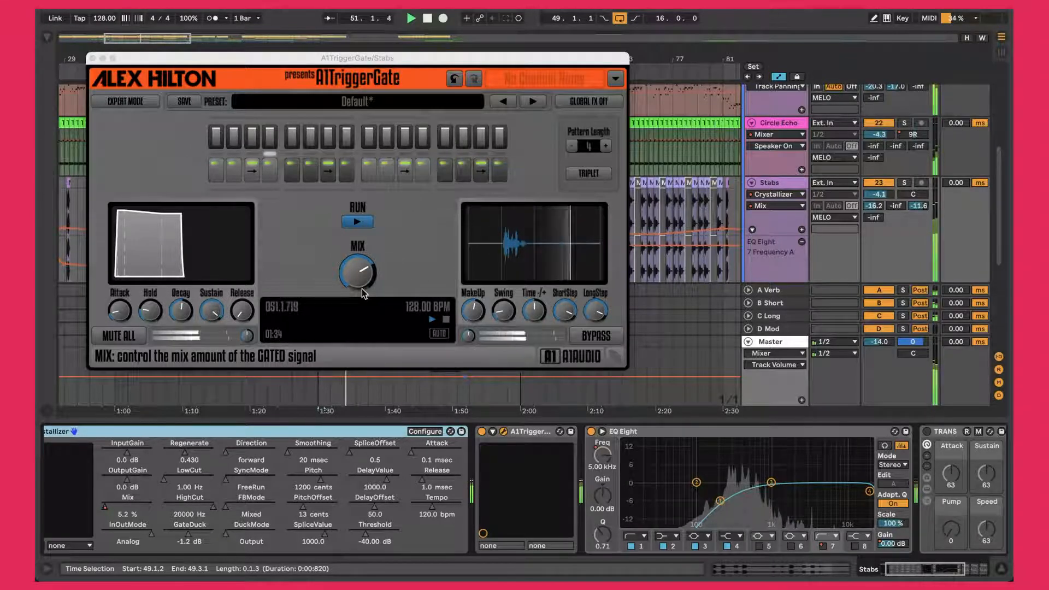
{"action": "left_click", "coordinate": [93, 58]}
{"action": "scroll", "coordinate": [516, 477], "scroll_direction": "right", "scroll_amount": 5}
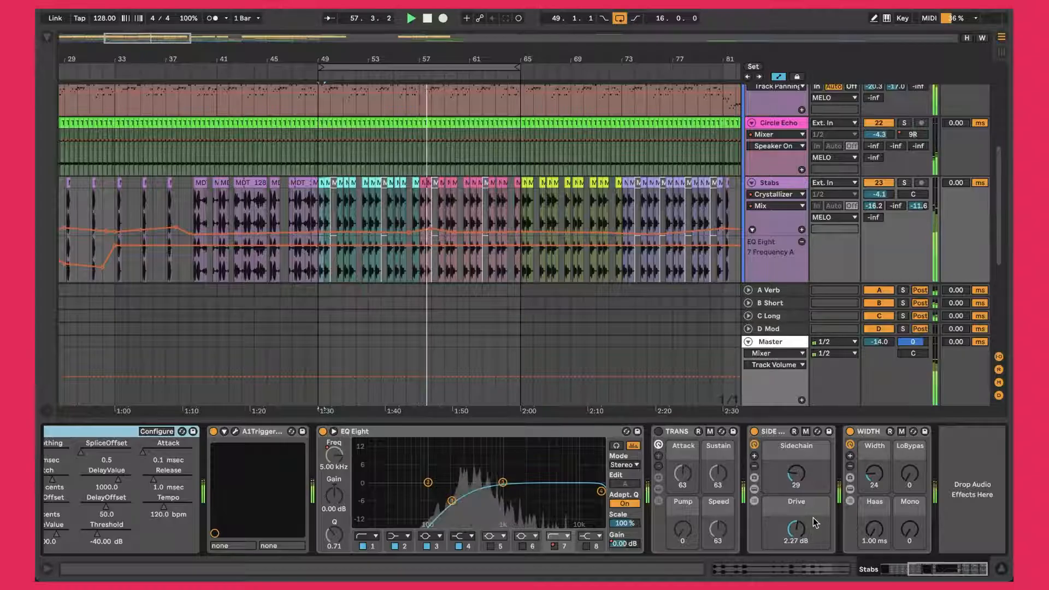
Reveal the devices inside the Stabs track's WIDTH rack, open Wider to inspect its setting, close it, and hide the rack's devices again
{"action": "left_click", "coordinate": [870, 434]}
{"action": "left_click", "coordinate": [849, 488]}
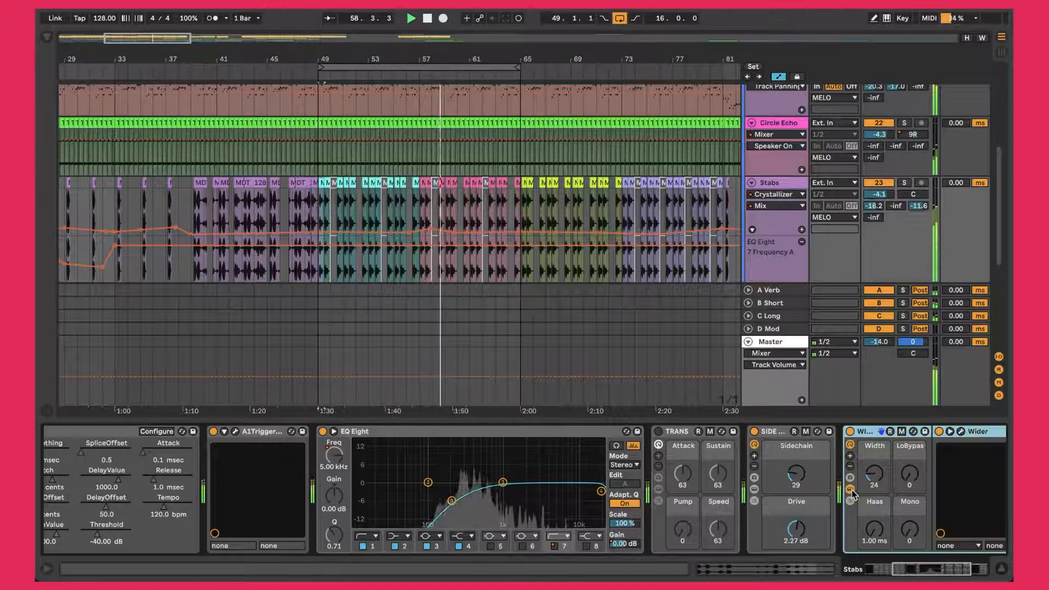
{"action": "left_click", "coordinate": [765, 431]}
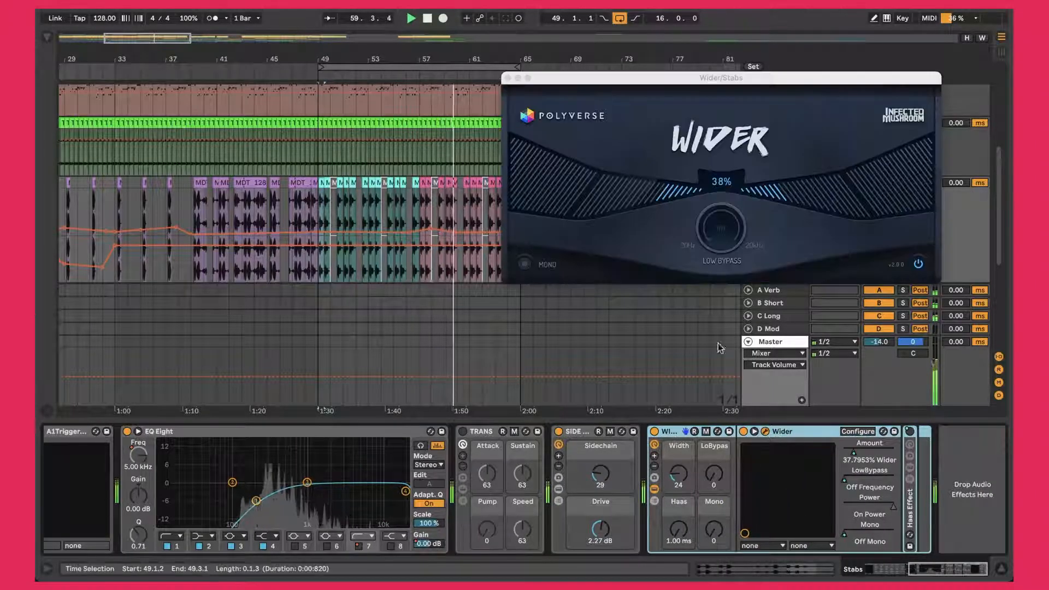
{"action": "left_click", "coordinate": [508, 80]}
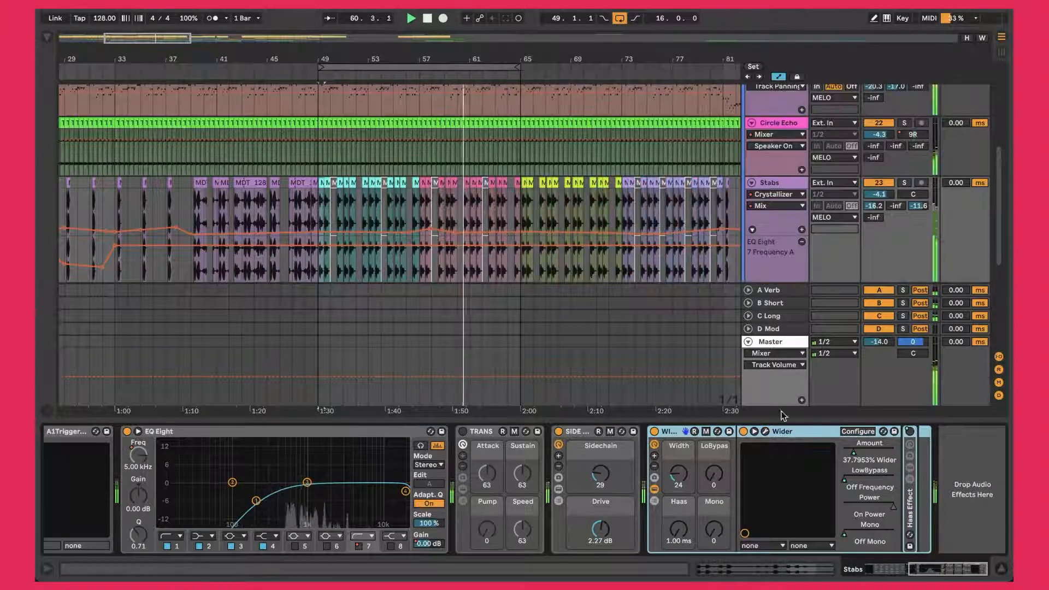
{"action": "left_click", "coordinate": [654, 489]}
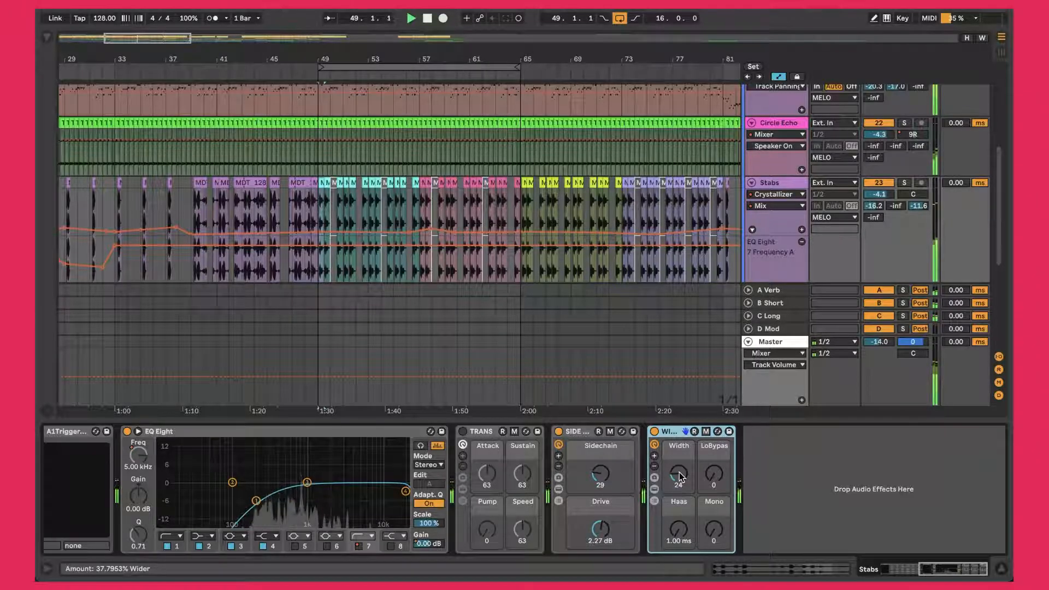
Audition the Stab Echo track soloed from bar 17 and from bar 29, and unsolo it
{"action": "scroll", "coordinate": [838, 153], "scroll_direction": "down", "scroll_amount": 5}
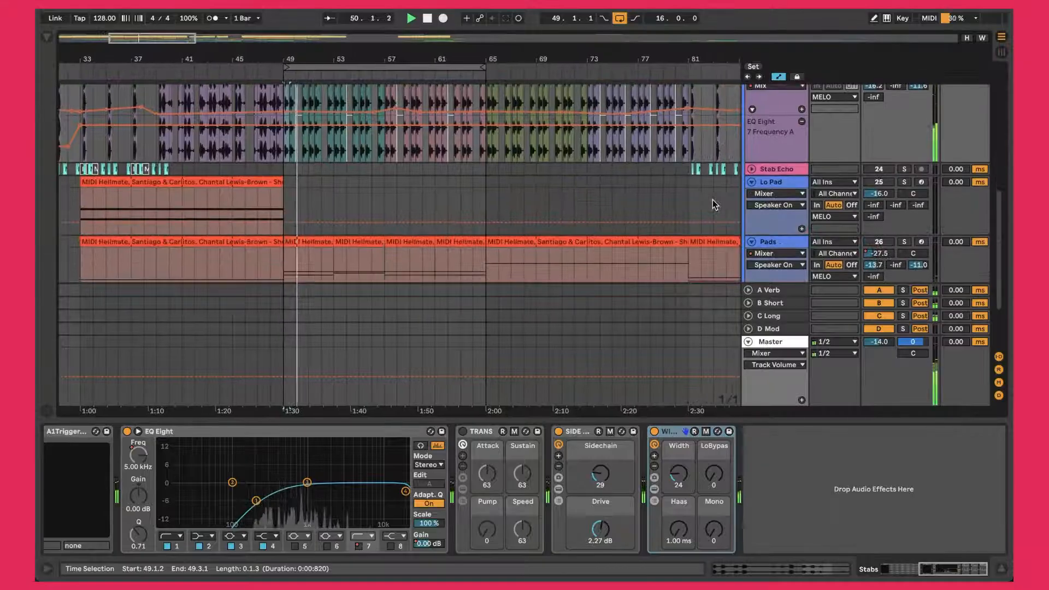
{"action": "scroll", "coordinate": [481, 166], "scroll_direction": "left", "scroll_amount": 8}
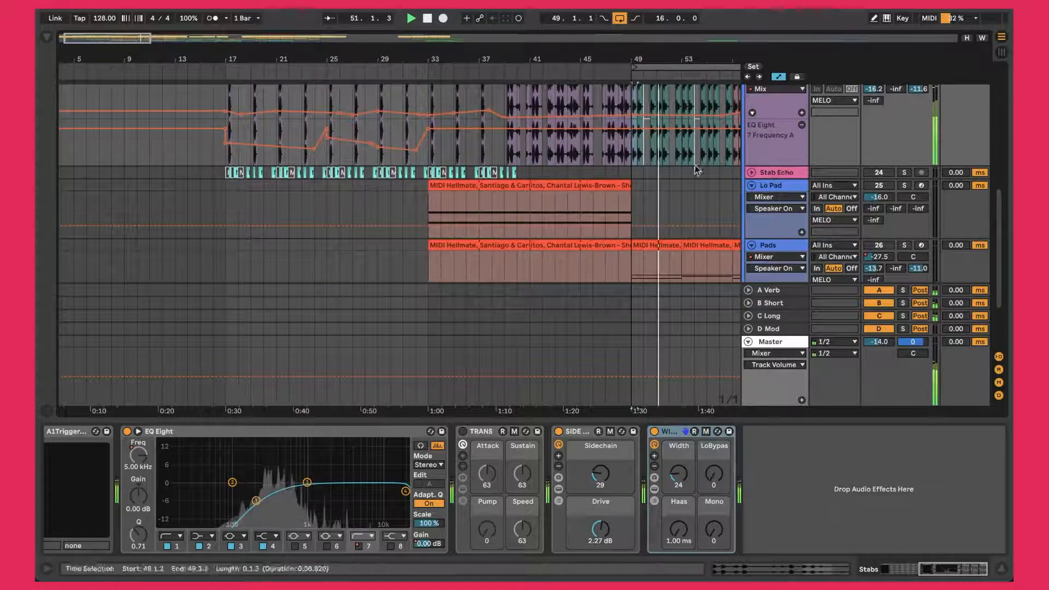
{"action": "left_click", "coordinate": [228, 192]}
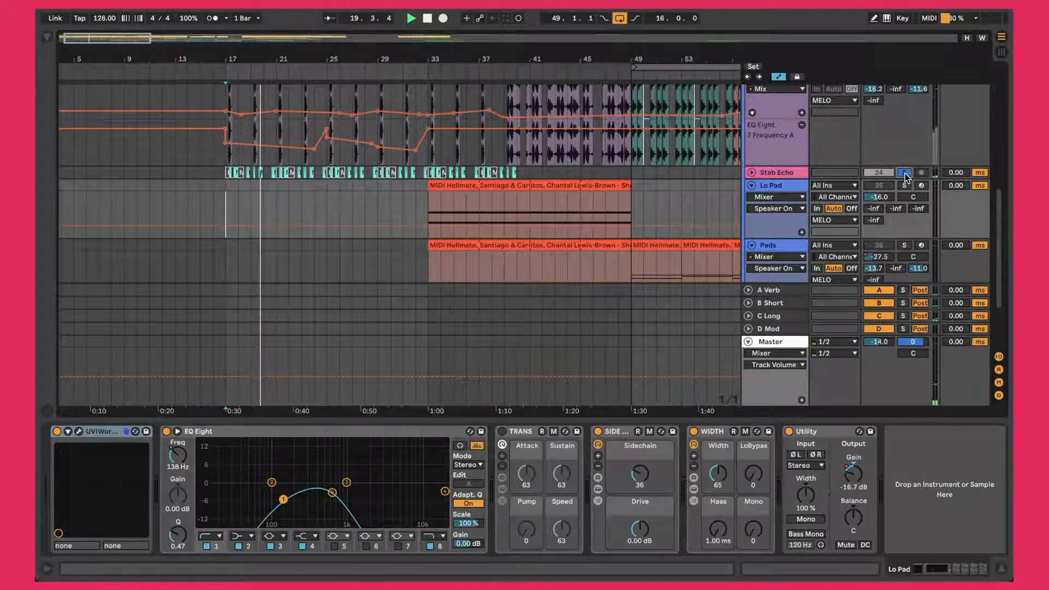
{"action": "left_click", "coordinate": [376, 195]}
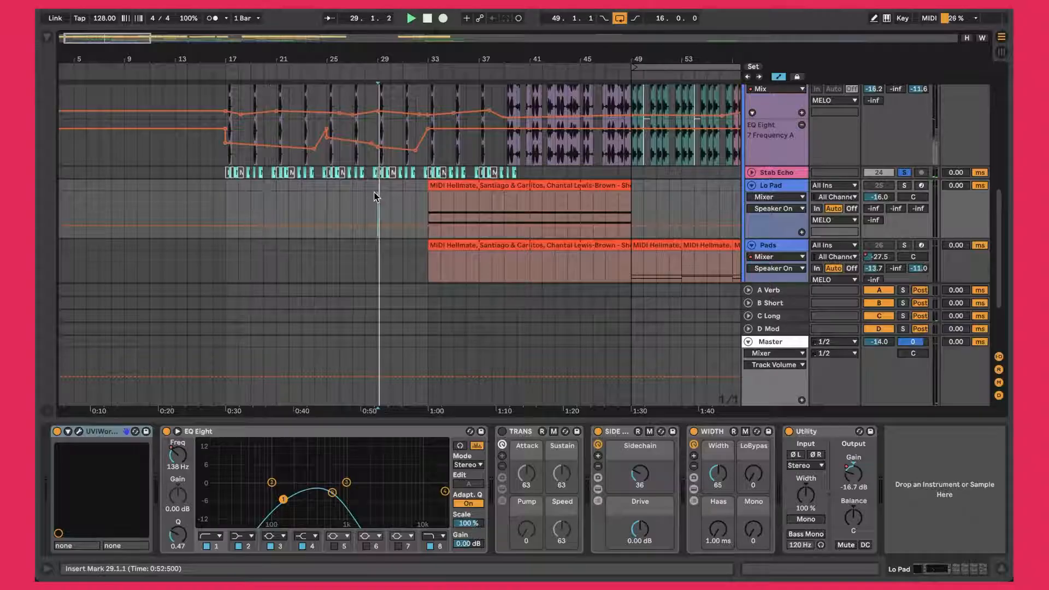
{"action": "left_click", "coordinate": [904, 173]}
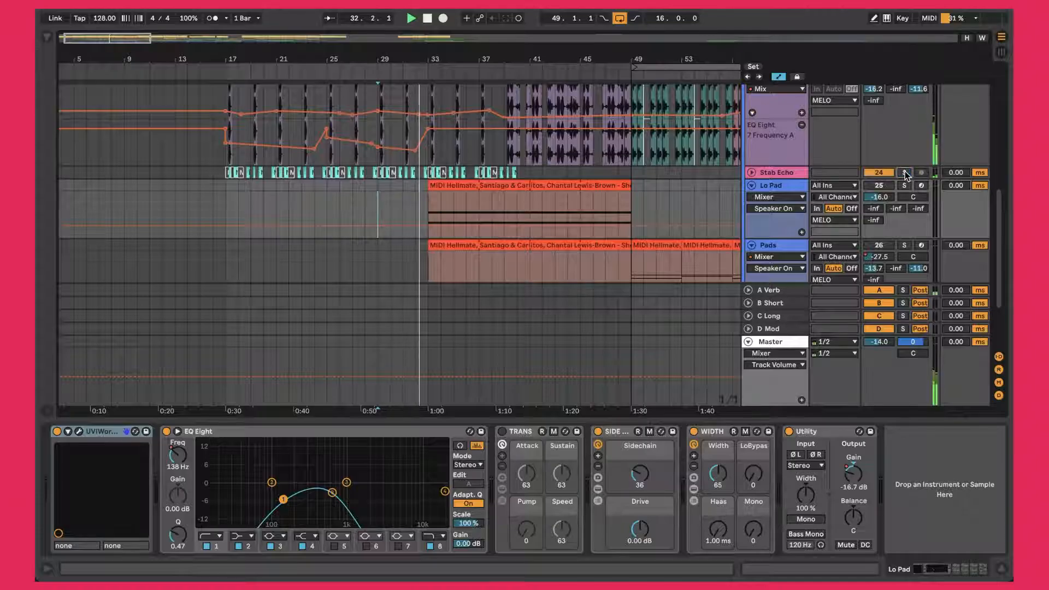
Open the Lo Pad clip that starts at bar 33 to inspect its notes, and return to the track's device chain
{"action": "scroll", "coordinate": [552, 190], "scroll_direction": "right", "scroll_amount": 10}
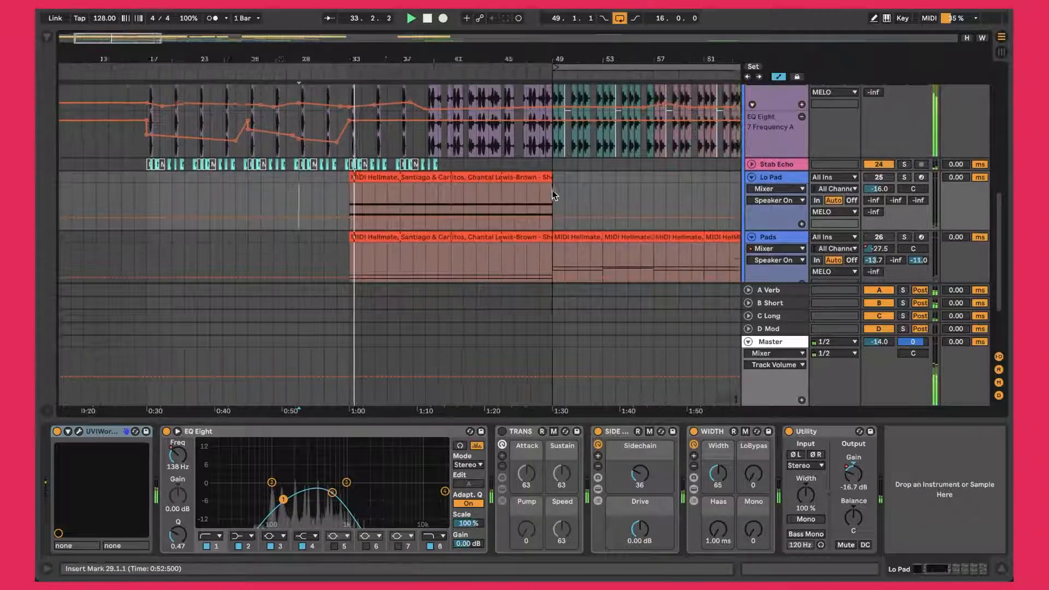
{"action": "left_click", "coordinate": [886, 178]}
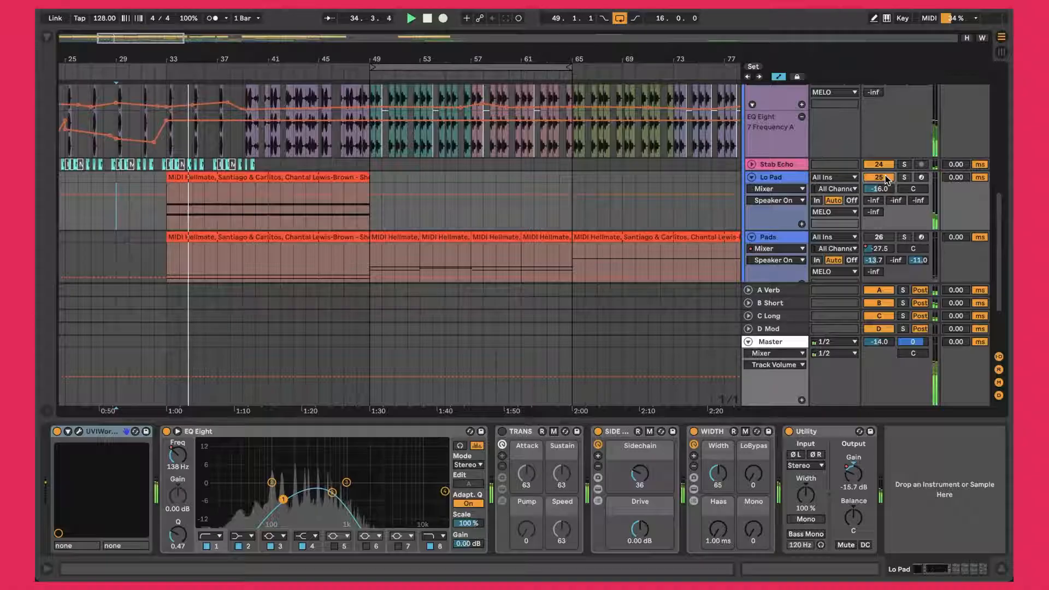
{"action": "double_click", "coordinate": [218, 177]}
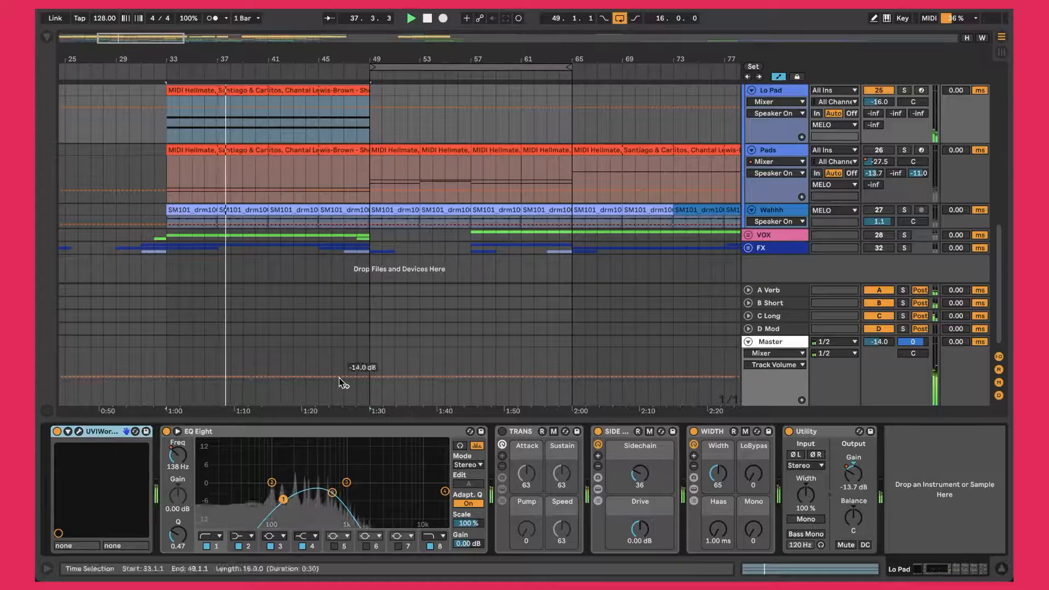
{"action": "key", "text": "shift+Tab"}
{"action": "scroll", "coordinate": [628, 158], "scroll_direction": "up", "scroll_amount": 2}
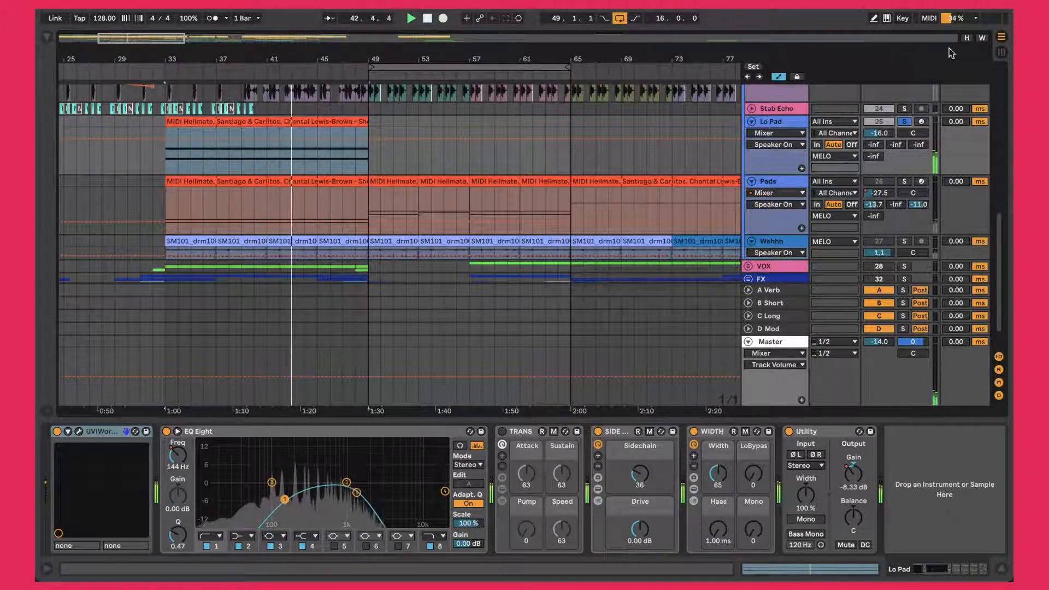
Listen to the Lo Pad track in solo, touch its volume to show the Track Volume automation, and unsolo it
{"action": "left_click", "coordinate": [904, 121]}
{"action": "left_click", "coordinate": [879, 132]}
{"action": "mouse_move", "coordinate": [879, 133]}
{"action": "left_mouse_down"}
{"action": "mouse_move", "coordinate": [879, 98]}
{"action": "mouse_move", "coordinate": [878, 133]}
{"action": "left_mouse_up"}
{"action": "left_click", "coordinate": [905, 124]}
Look over the whole arrangement to see in which sections the Lo Pad clips play, and return to the pad tracks around bar 49
{"action": "scroll", "coordinate": [602, 148], "scroll_direction": "up", "scroll_amount": 2}
{"action": "scroll", "coordinate": [600, 148], "scroll_direction": "right", "scroll_amount": 5}
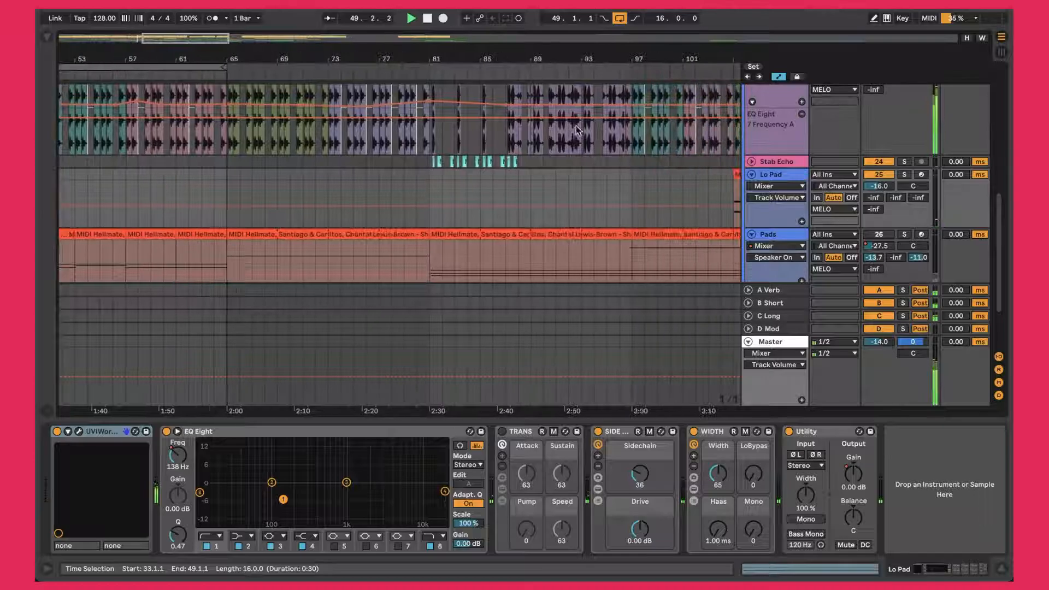
{"action": "left_click_drag", "start_coordinate": [544, 60], "coordinate": [131, 60]}
{"action": "scroll", "coordinate": [126, 87], "scroll_direction": "up", "scroll_amount": 5}
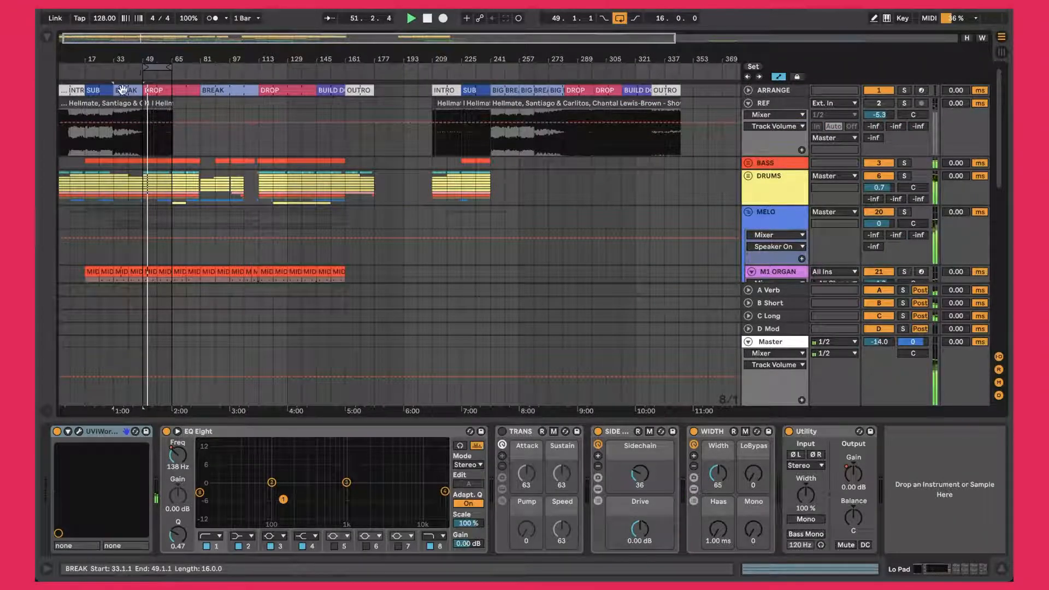
{"action": "scroll", "coordinate": [209, 98], "scroll_direction": "down", "scroll_amount": 10}
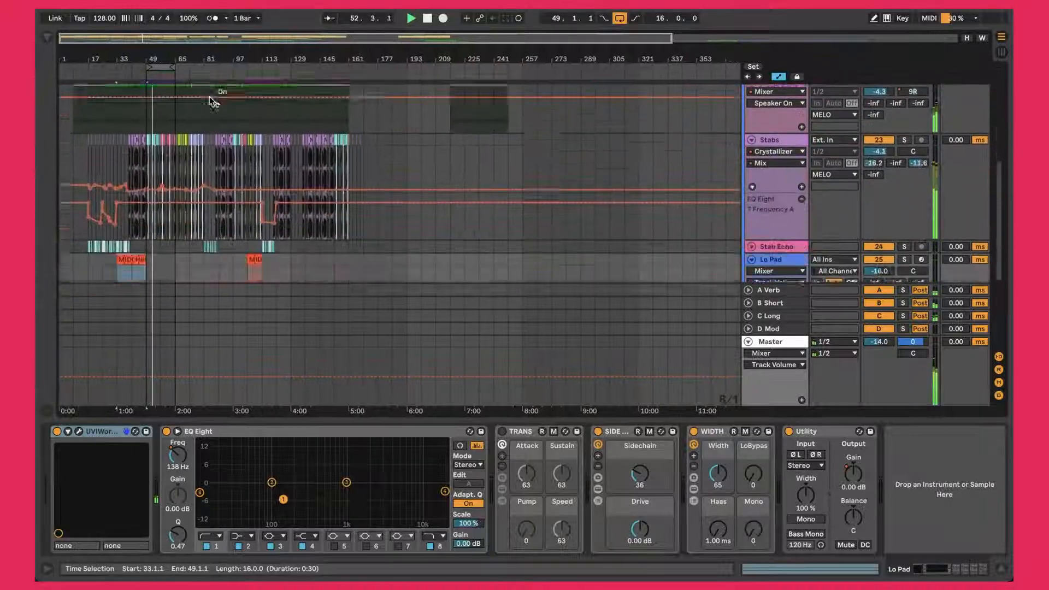
{"action": "scroll", "coordinate": [210, 103], "scroll_direction": "down", "scroll_amount": 1}
{"action": "left_click_drag", "start_coordinate": [135, 58], "coordinate": [136, 143]}
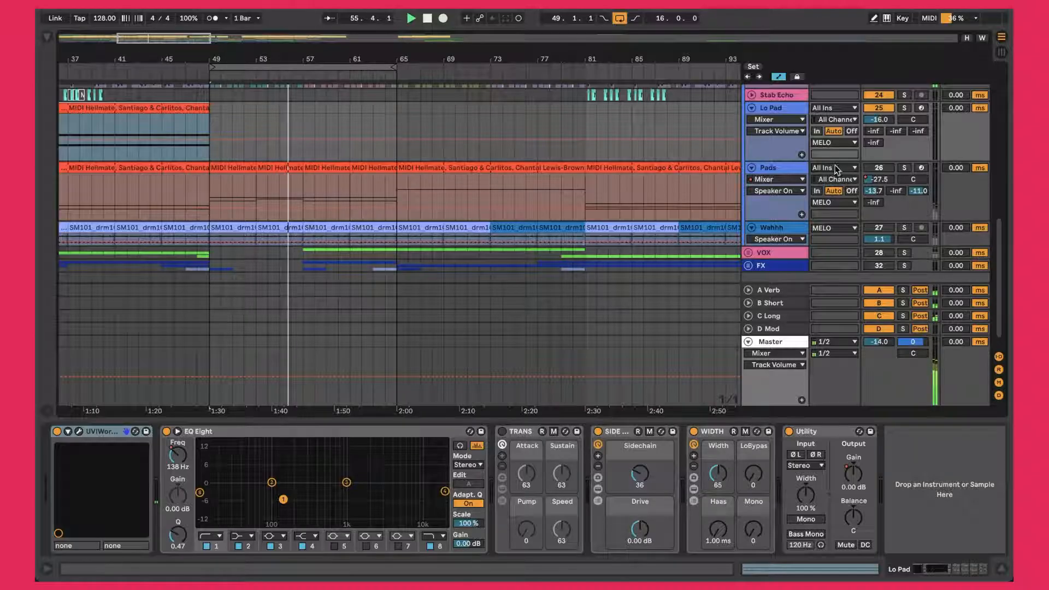
Open the UVIWorkstation instrument on the Lo Pad track to inspect its Noctua patch, and close it
{"action": "double_click", "coordinate": [787, 109]}
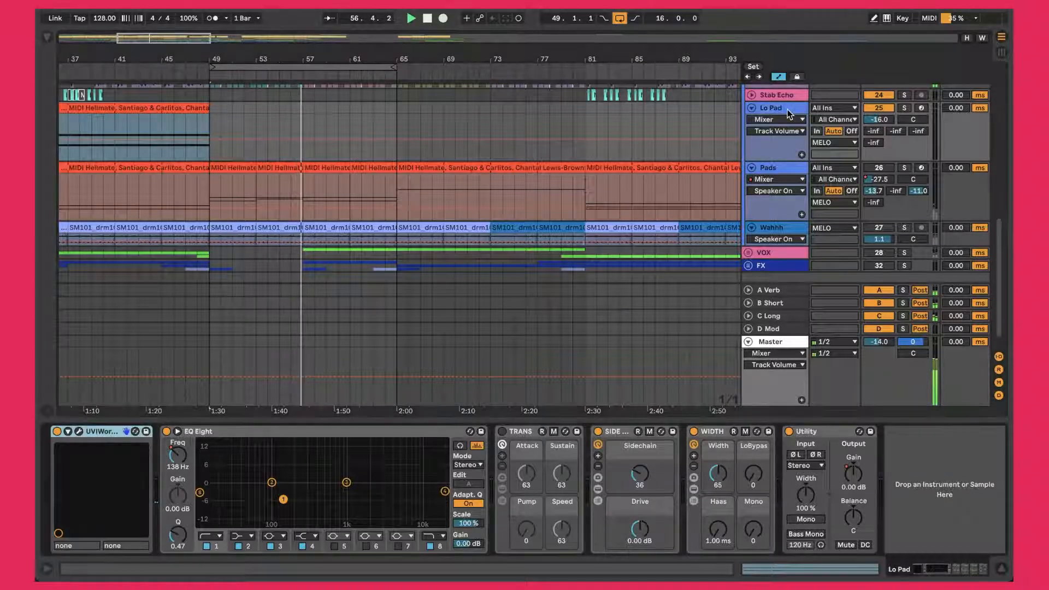
{"action": "left_click", "coordinate": [79, 431]}
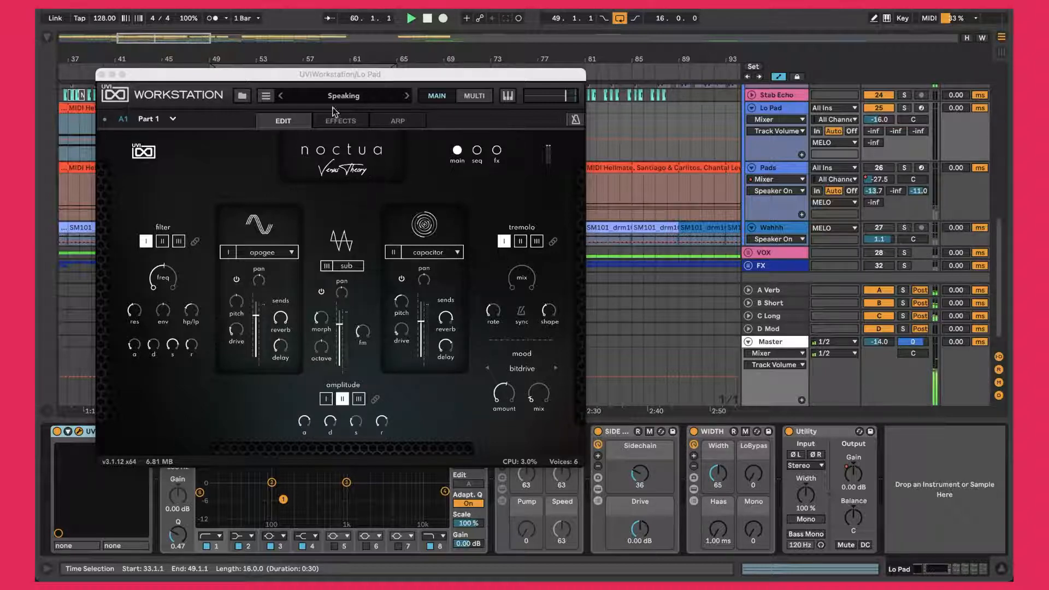
{"action": "left_click", "coordinate": [101, 74]}
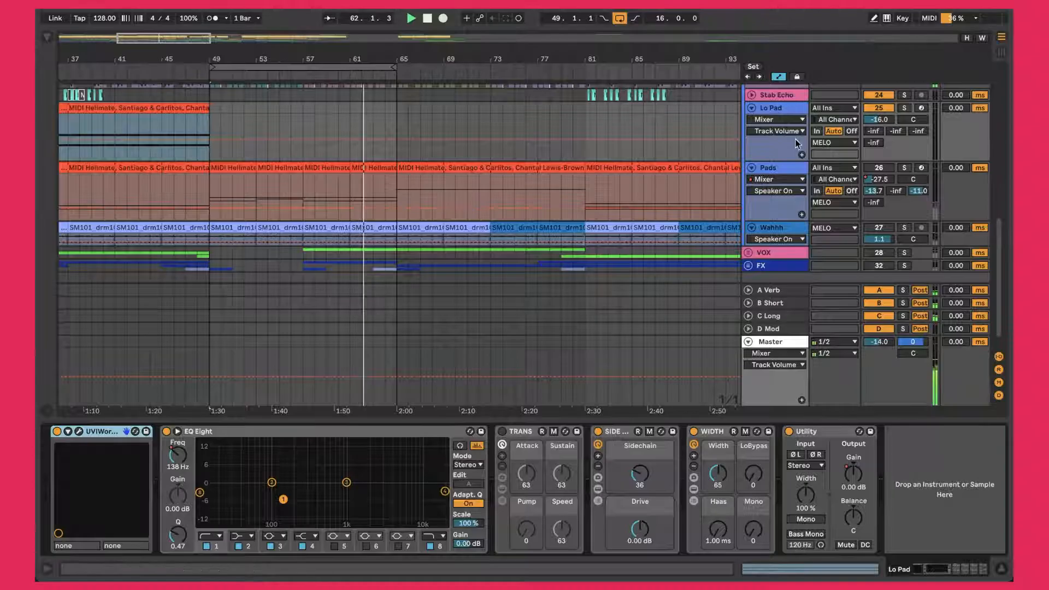
{"action": "left_click", "coordinate": [783, 108]}
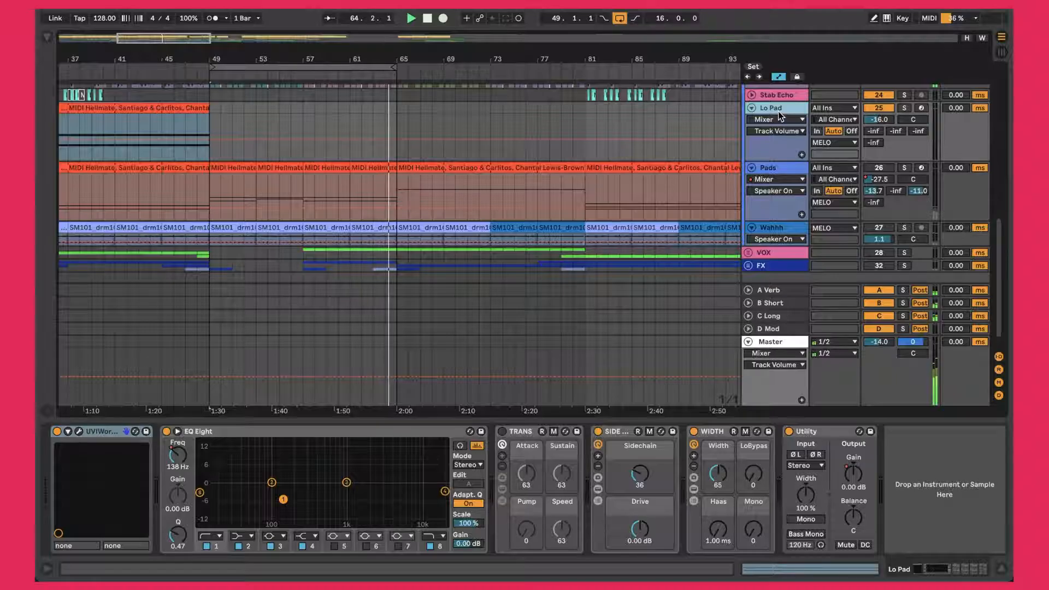
Show the Pads track's device chain, listen to the track in solo, and unsolo it
{"action": "left_click", "coordinate": [782, 173]}
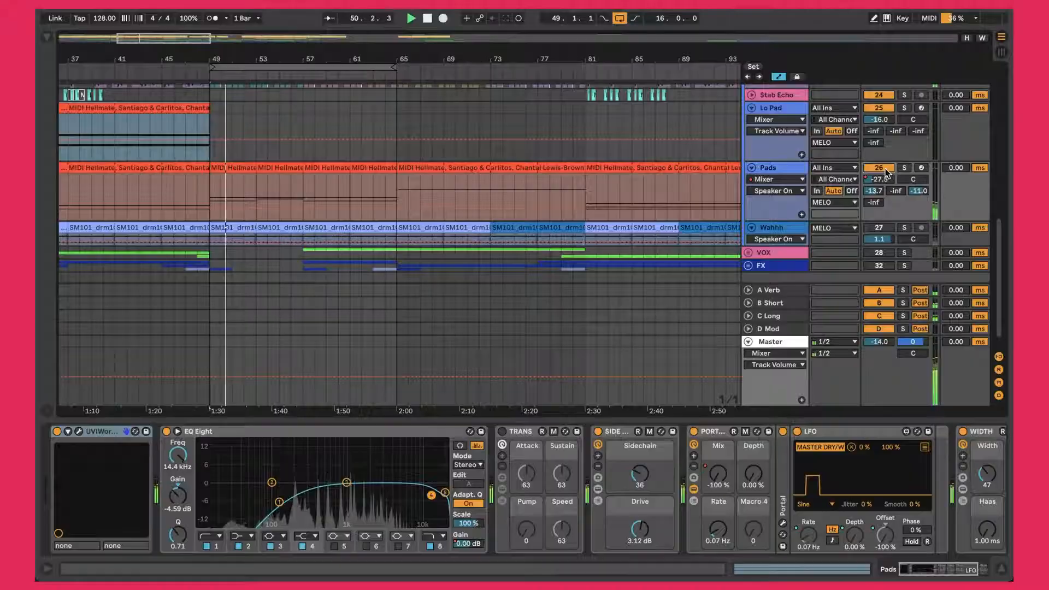
{"action": "left_click", "coordinate": [904, 169]}
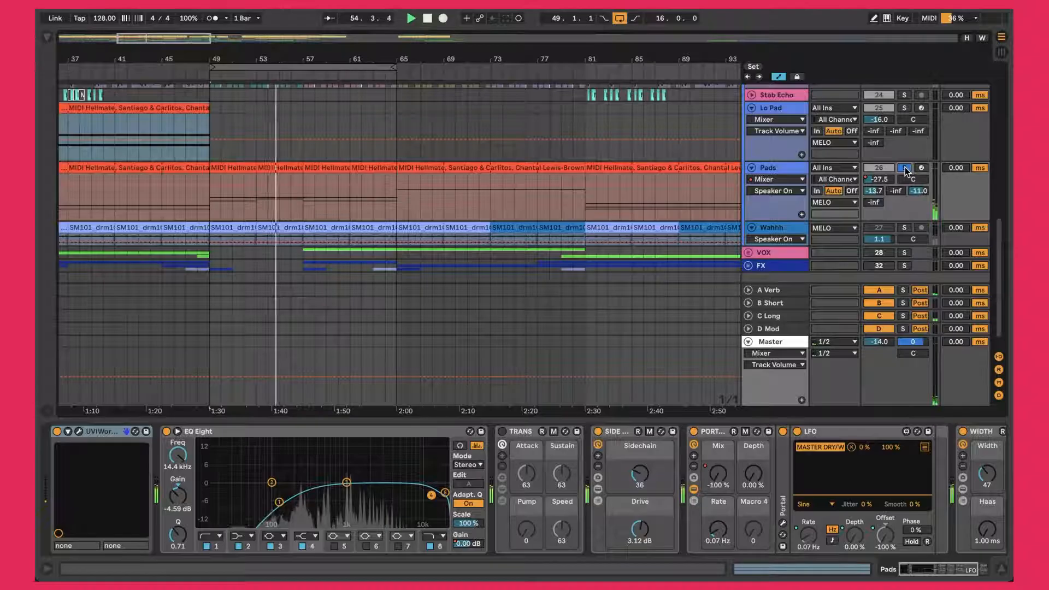
{"action": "left_click", "coordinate": [904, 166]}
Consolidate the four Pads clips between bars 49 and 65 into a single clip
{"action": "left_click", "coordinate": [243, 168]}
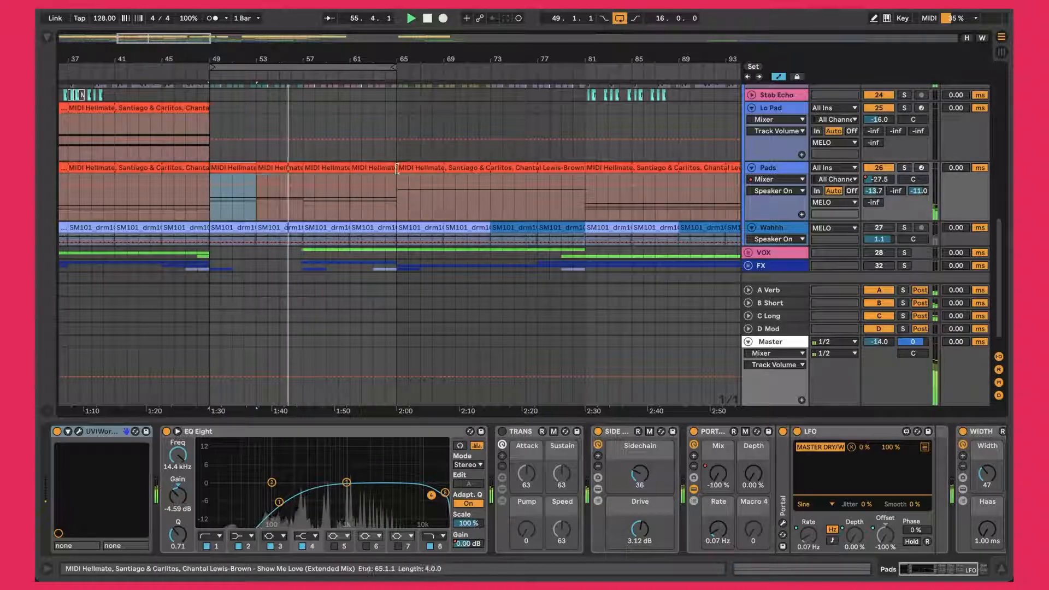
{"action": "left_click", "coordinate": [401, 167], "text": "shift"}
{"action": "left_click", "coordinate": [368, 167]}
{"action": "left_click", "coordinate": [228, 168], "text": "shift"}
{"action": "key", "text": "ctrl+j"}
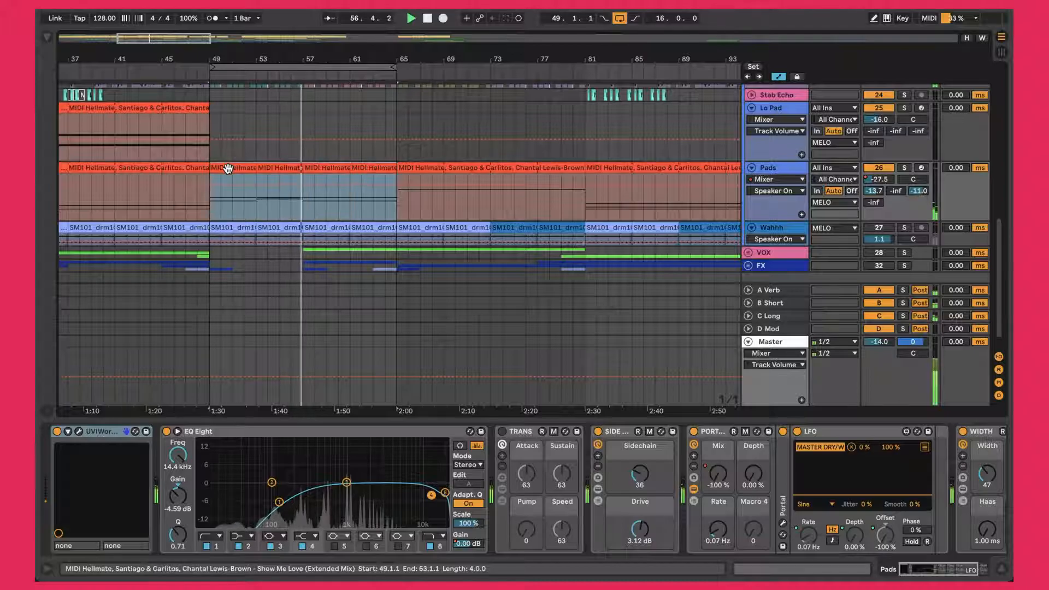
Open the consolidated Pads clip, examine its sustained C#4, G#3 and B3 notes, and return to the device chain
{"action": "double_click", "coordinate": [228, 168]}
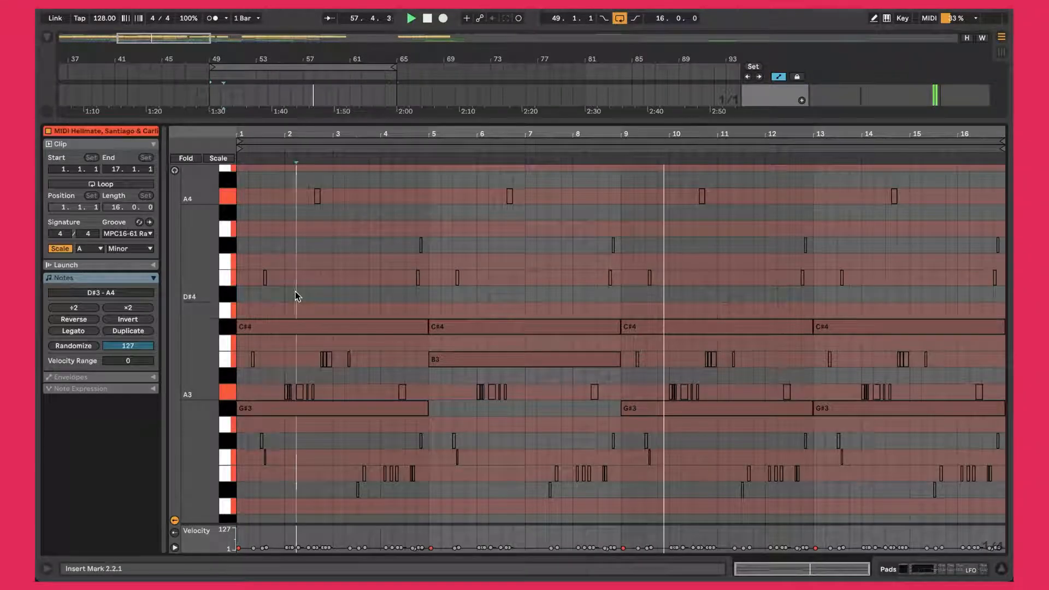
{"action": "left_click", "coordinate": [360, 326]}
{"action": "left_click", "coordinate": [458, 326]}
{"action": "left_click", "coordinate": [643, 327]}
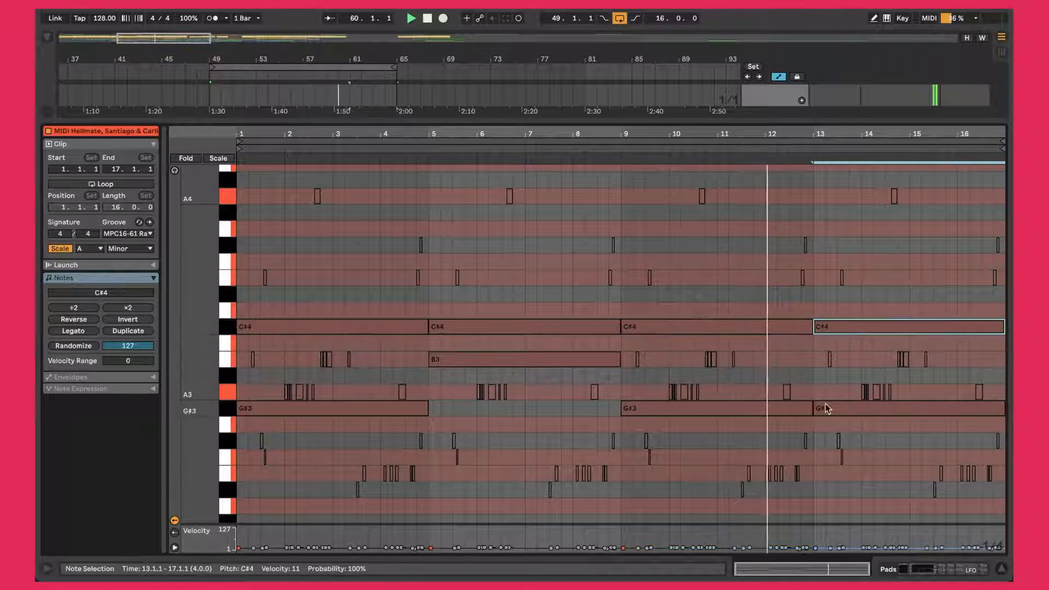
{"action": "left_click", "coordinate": [765, 409]}
{"action": "left_click", "coordinate": [548, 358]}
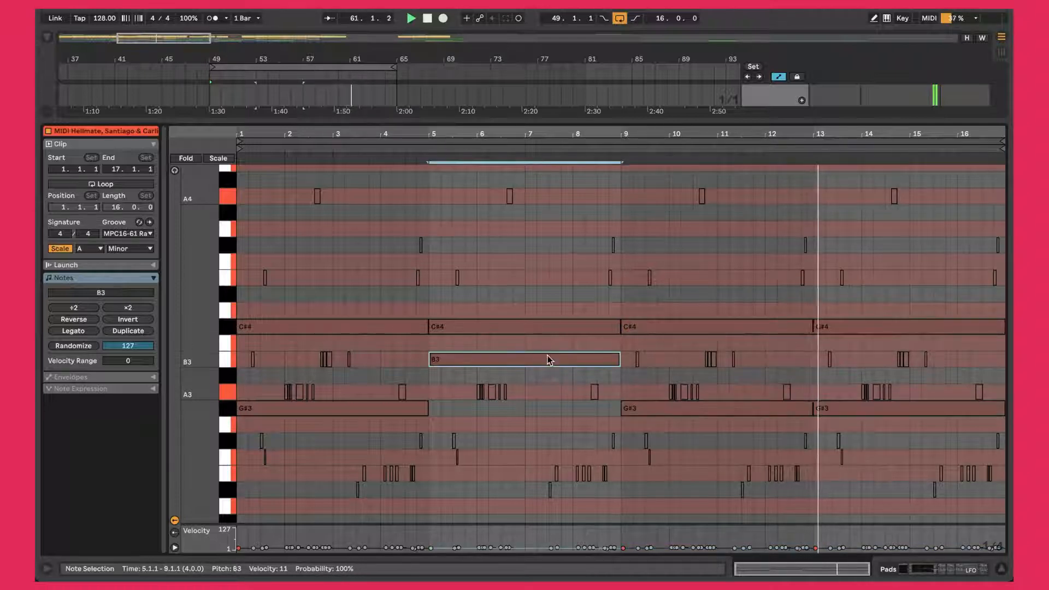
{"action": "key", "text": "shift+Tab"}
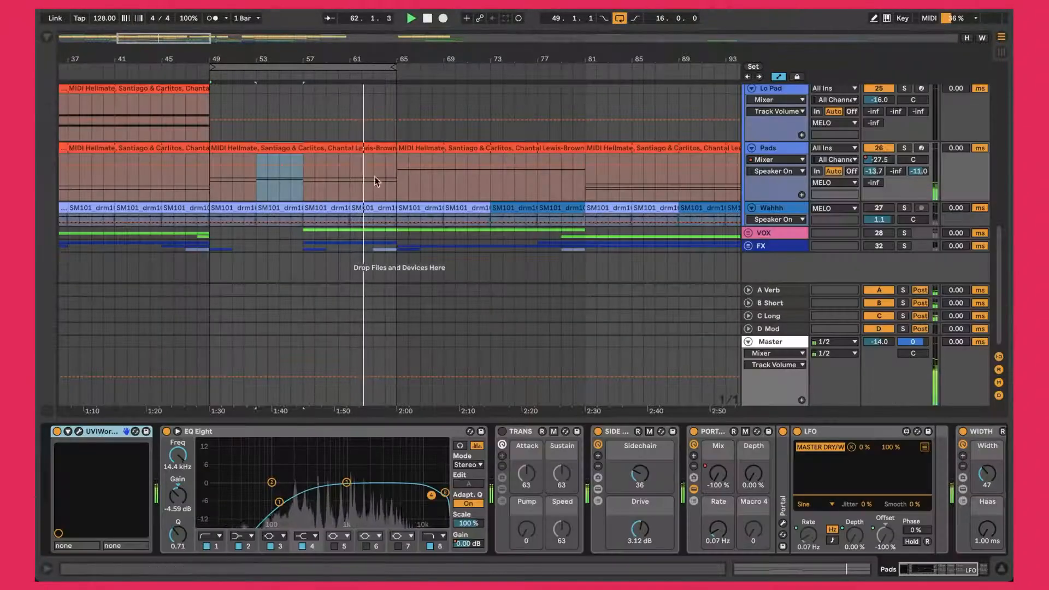
Inspect the UVIWorkstation patch on the Pads track, close it, and look through EQ Eight and the effects that follow
{"action": "left_click", "coordinate": [355, 148]}
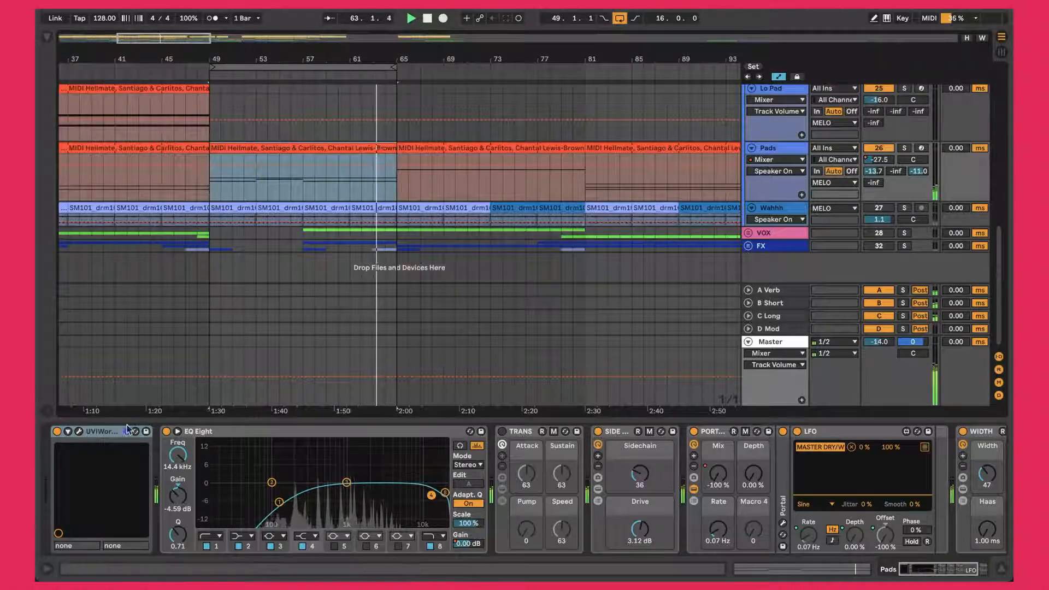
{"action": "left_click", "coordinate": [80, 432]}
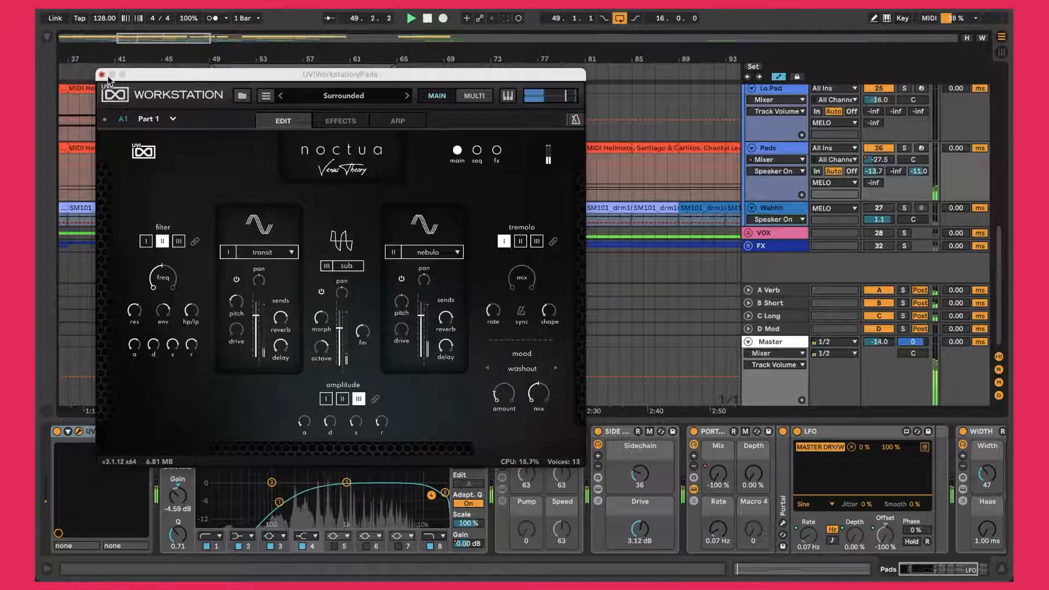
{"action": "left_click", "coordinate": [102, 74]}
{"action": "left_click", "coordinate": [253, 512]}
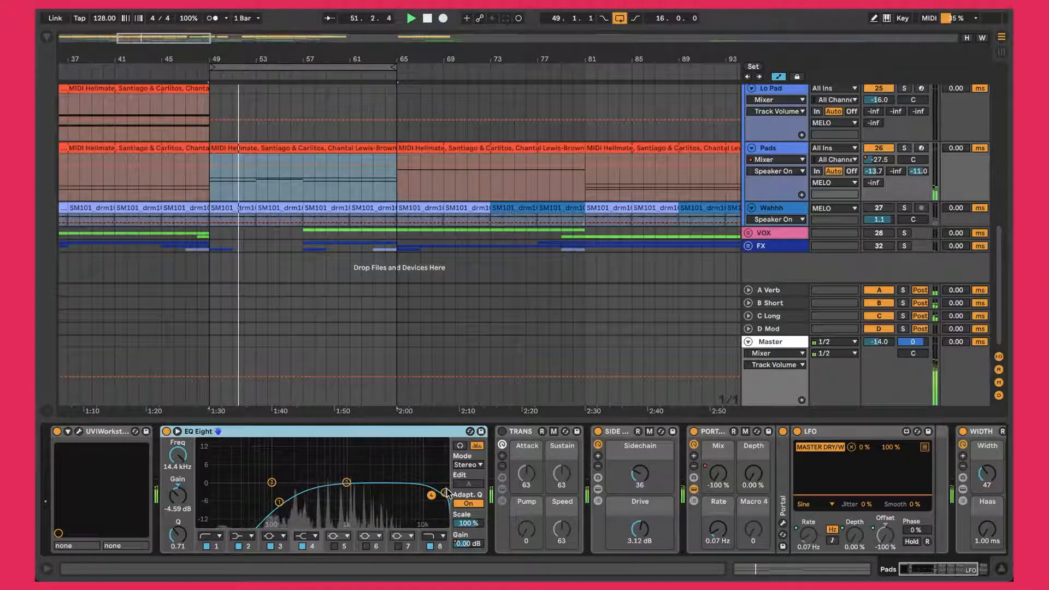
{"action": "scroll", "coordinate": [446, 493], "scroll_direction": "right", "scroll_amount": 4}
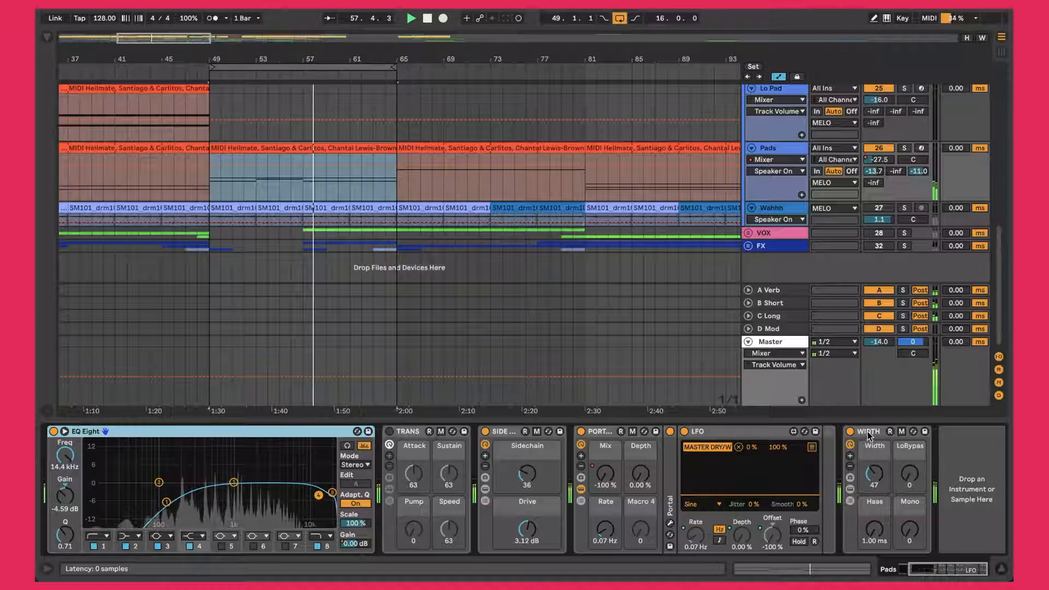
Listen to the Wahhh track in solo, unsolo it, and inspect its device chain up to the sidechain rack
{"action": "left_click", "coordinate": [875, 208]}
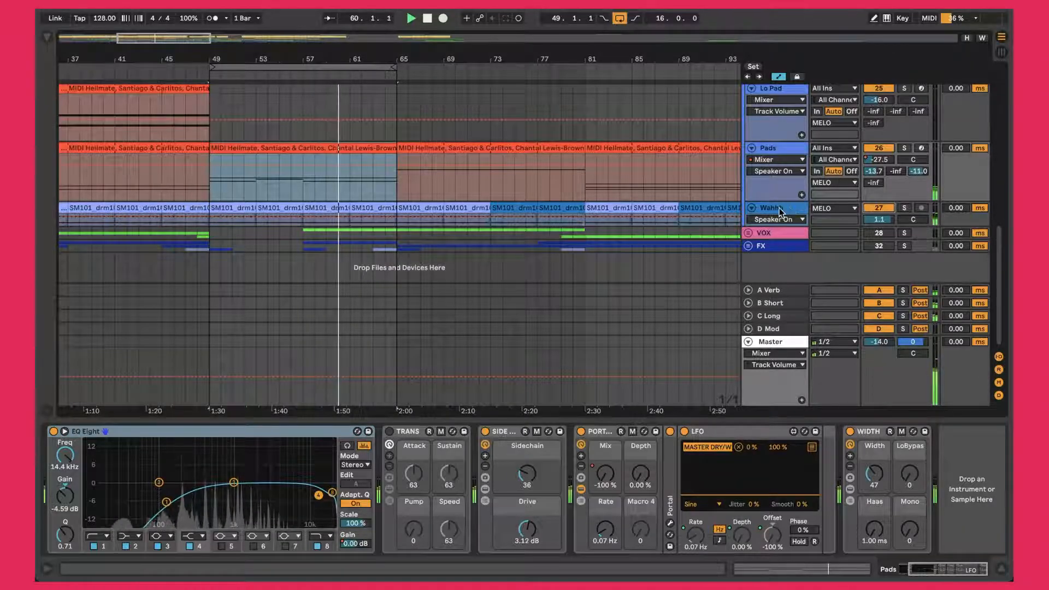
{"action": "left_click", "coordinate": [904, 208]}
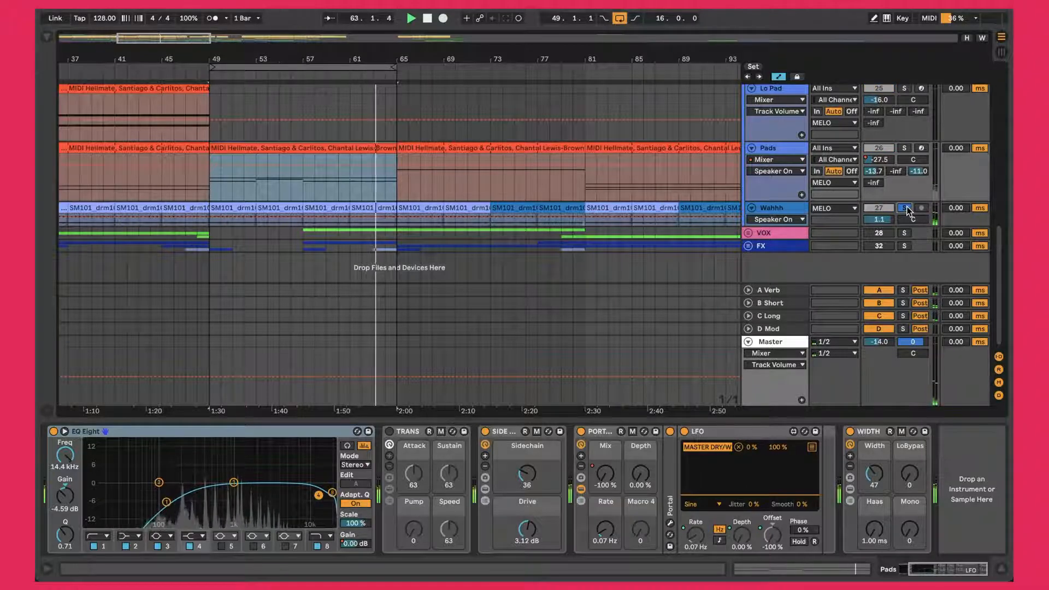
{"action": "left_click", "coordinate": [904, 208]}
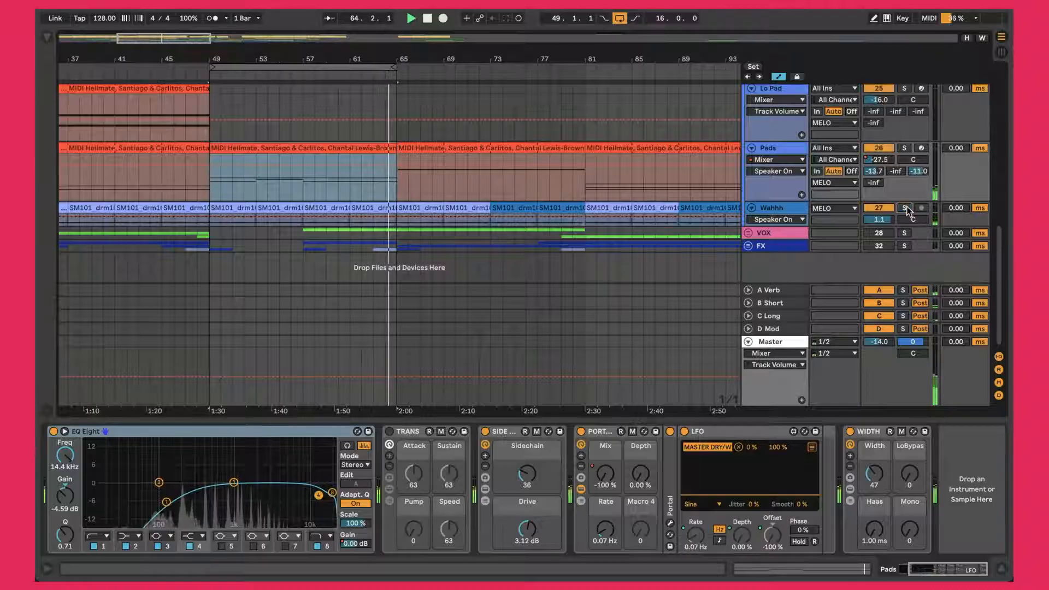
{"action": "left_click", "coordinate": [771, 208]}
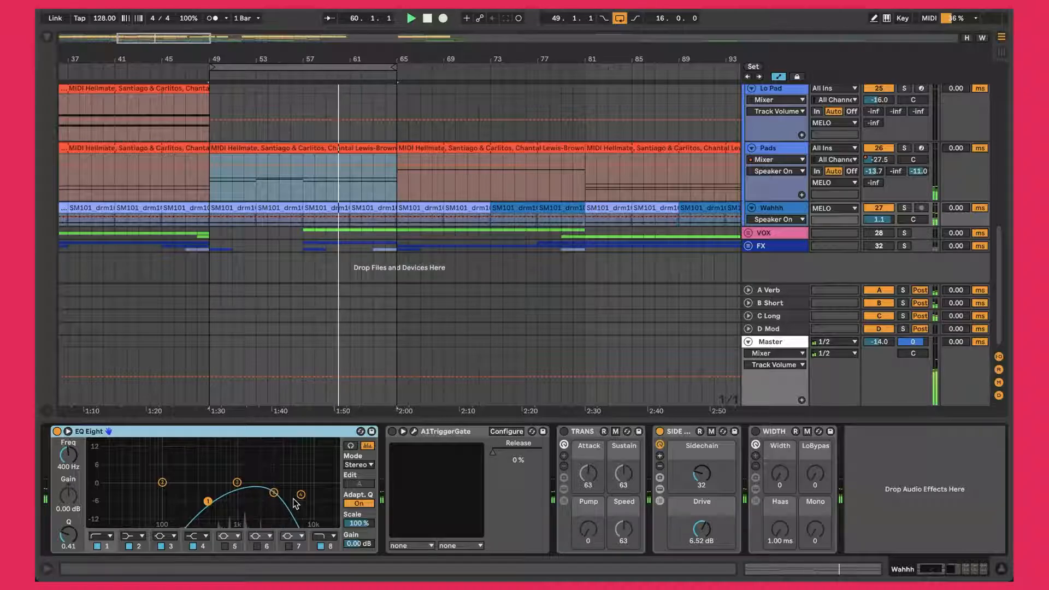
{"action": "left_click", "coordinate": [682, 435]}
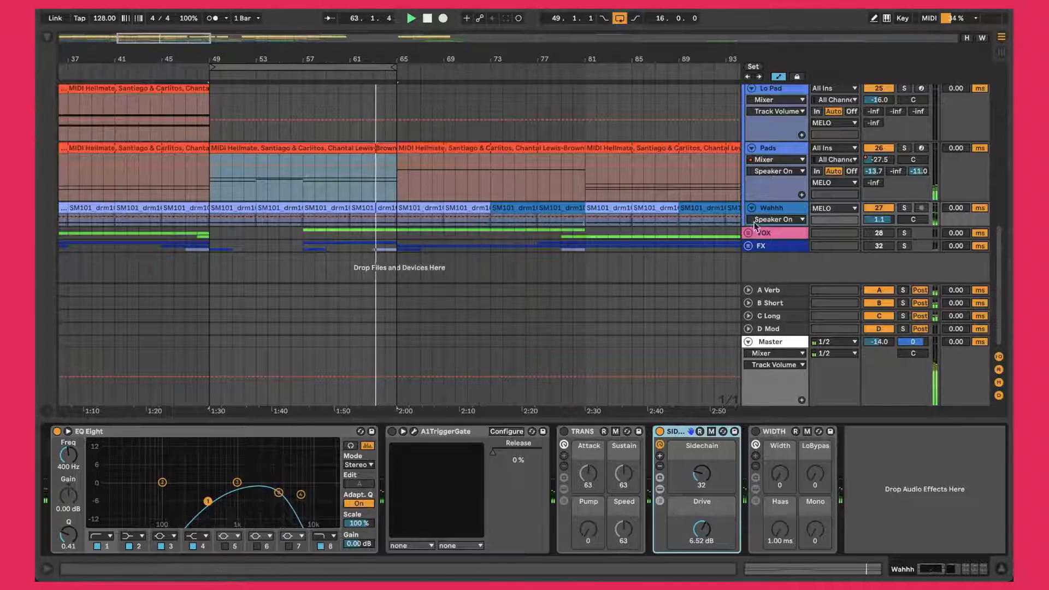
Activate the VOX group and unfold it to show the Vox High, Vox Lo and Circle Echo 2 tracks
{"action": "left_click", "coordinate": [879, 233]}
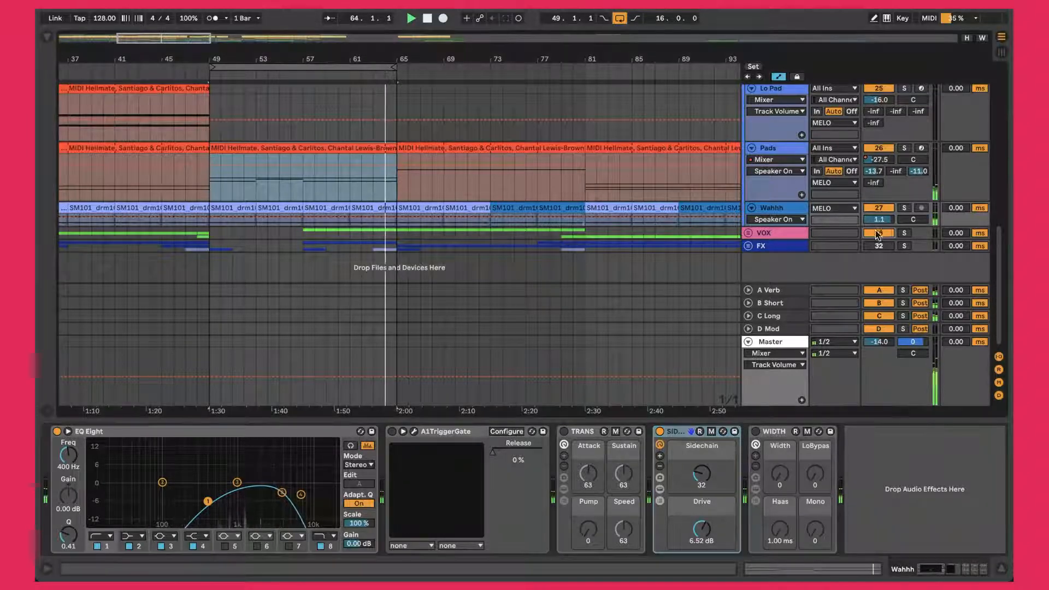
{"action": "left_click", "coordinate": [748, 233]}
{"action": "left_click_drag", "start_coordinate": [572, 193], "coordinate": [571, 187]}
{"action": "scroll", "coordinate": [570, 186], "scroll_direction": "down", "scroll_amount": 8}
{"action": "scroll", "coordinate": [571, 186], "scroll_direction": "up", "scroll_amount": 5}
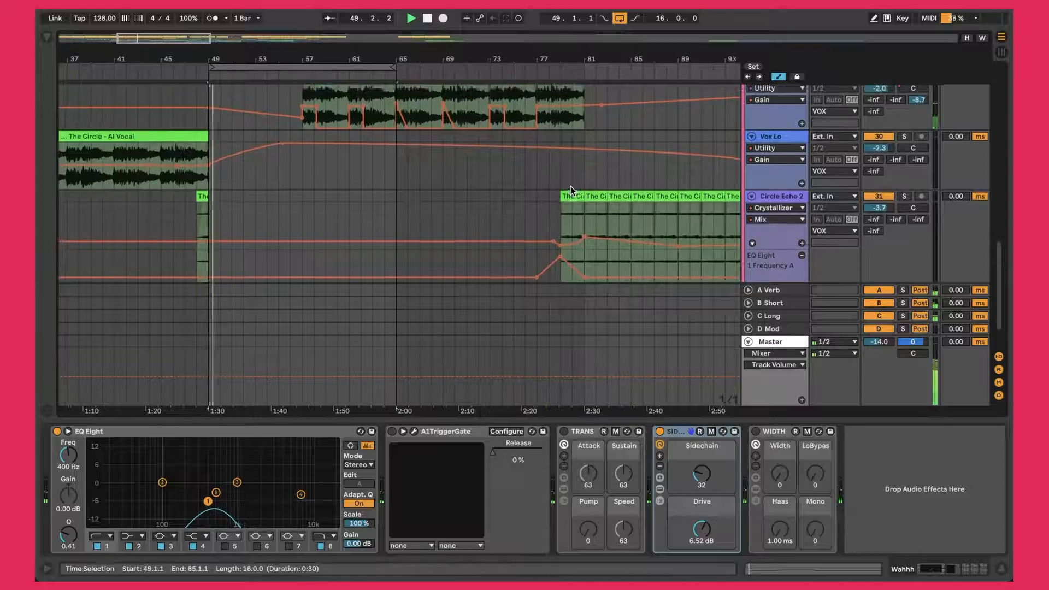
{"action": "scroll", "coordinate": [571, 187], "scroll_direction": "down", "scroll_amount": 1}
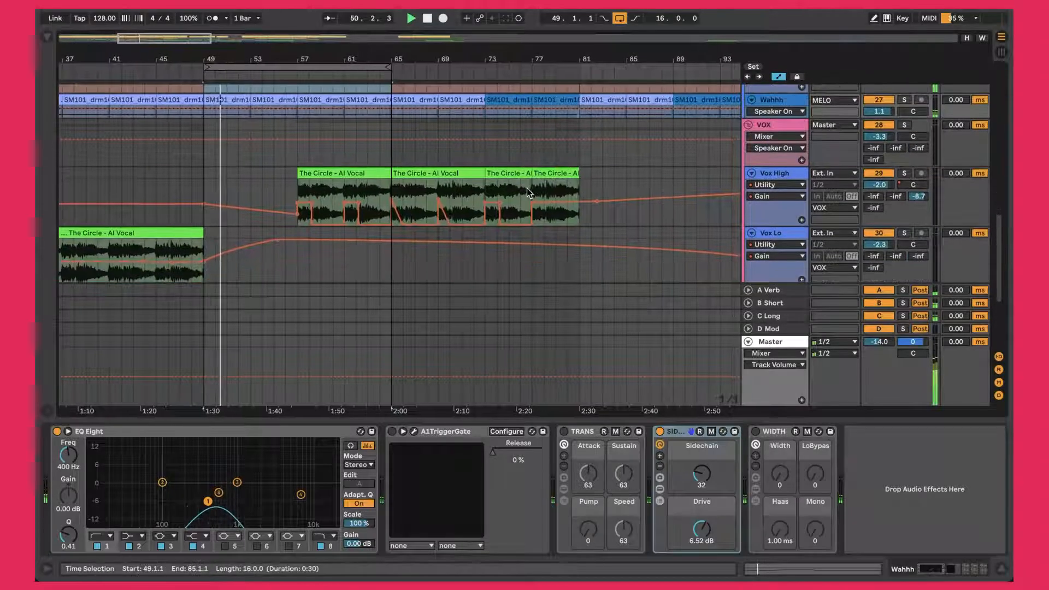
Play the arrangement from bar 57 at the first Vox High clip and turn off looping
{"action": "left_click", "coordinate": [302, 194]}
{"action": "key", "text": "space"}
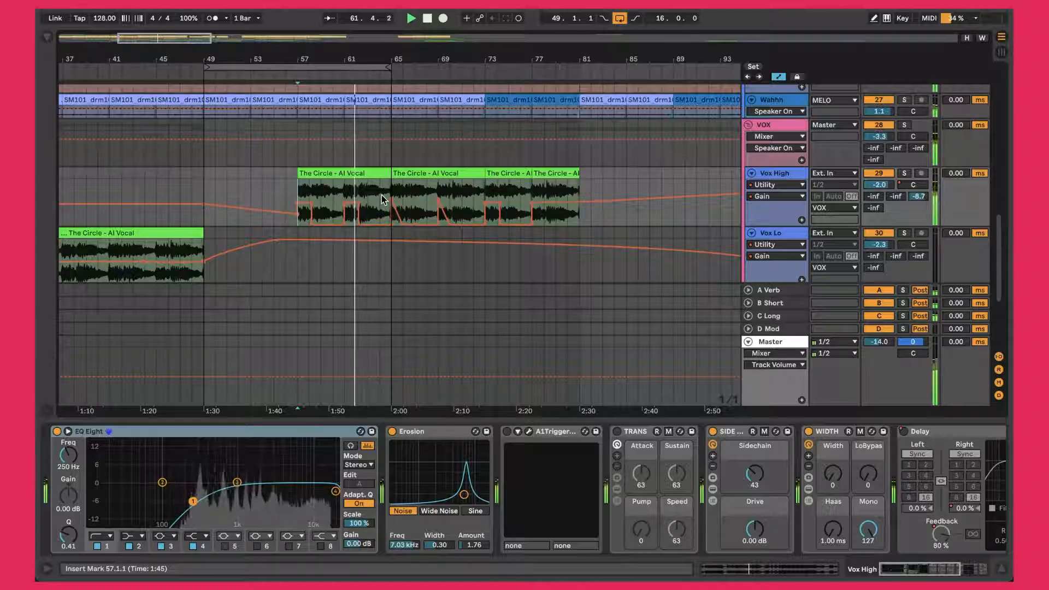
{"action": "left_click", "coordinate": [619, 18]}
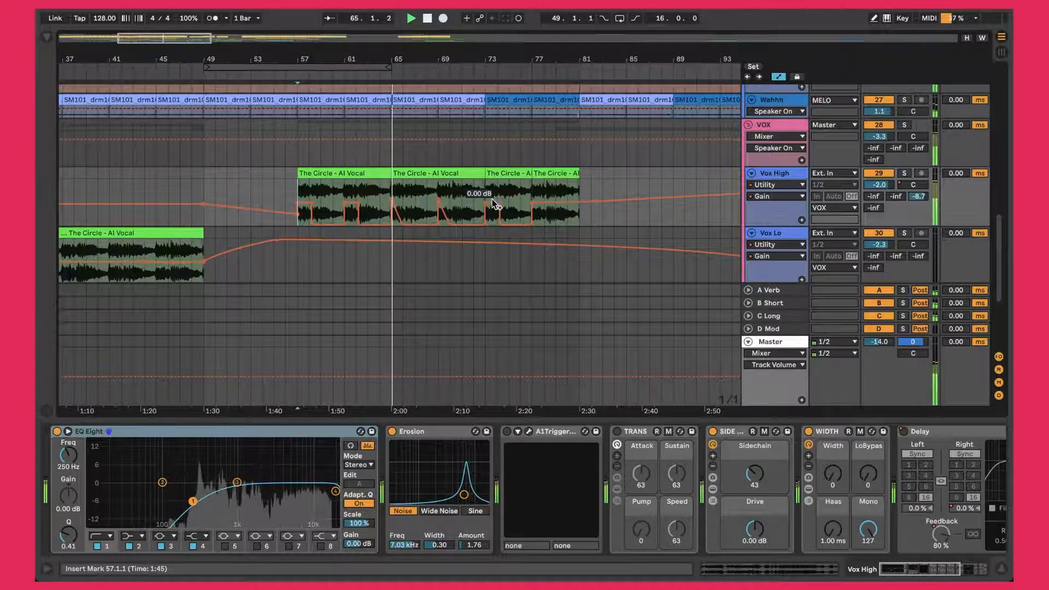
Listen to the Vox Lo clip between bars 33 and 49, playing from bar 42
{"action": "scroll", "coordinate": [496, 204], "scroll_direction": "left", "scroll_amount": 8}
{"action": "scroll", "coordinate": [495, 204], "scroll_direction": "down", "scroll_amount": 2}
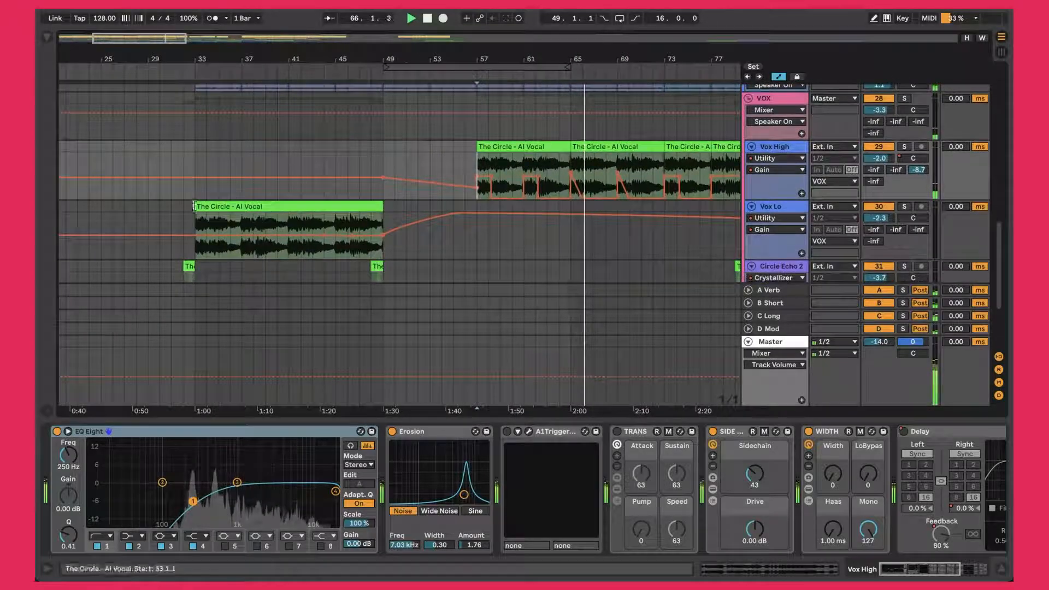
{"action": "left_click", "coordinate": [196, 198]}
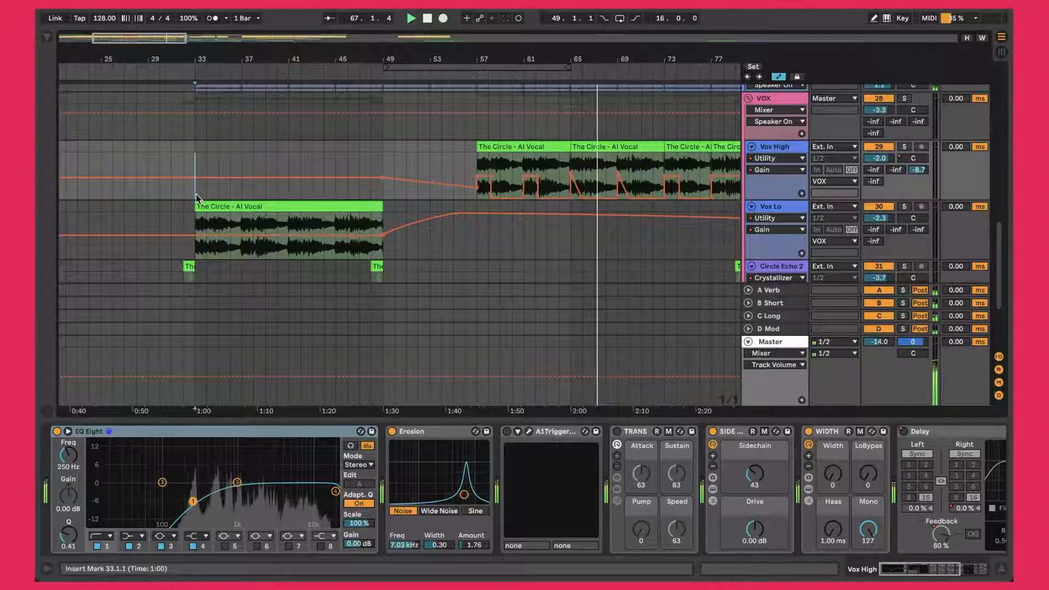
{"action": "left_click", "coordinate": [294, 193]}
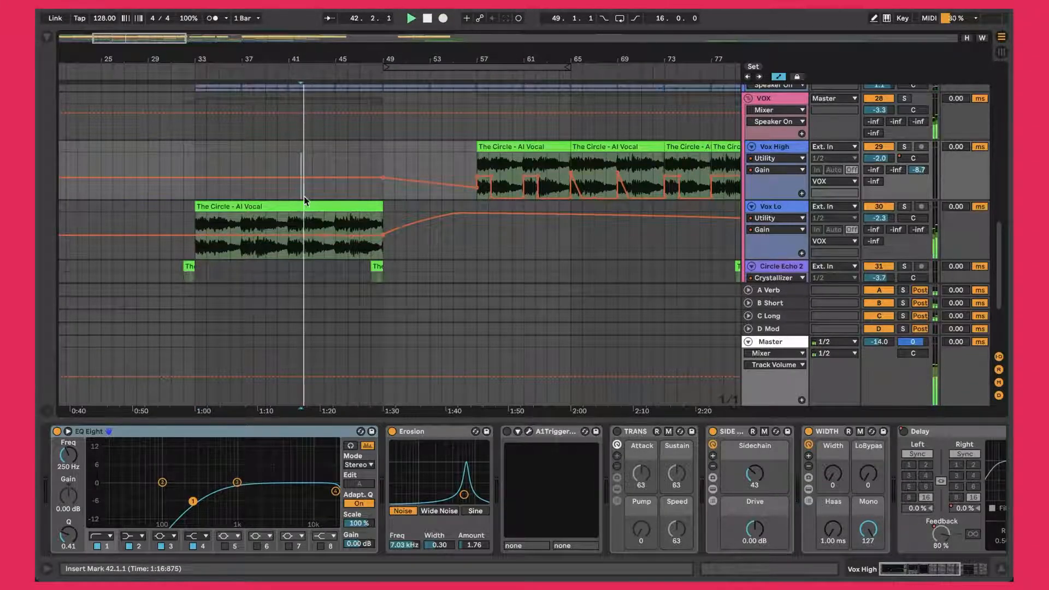
{"action": "scroll", "coordinate": [328, 202], "scroll_direction": "up", "scroll_amount": 5}
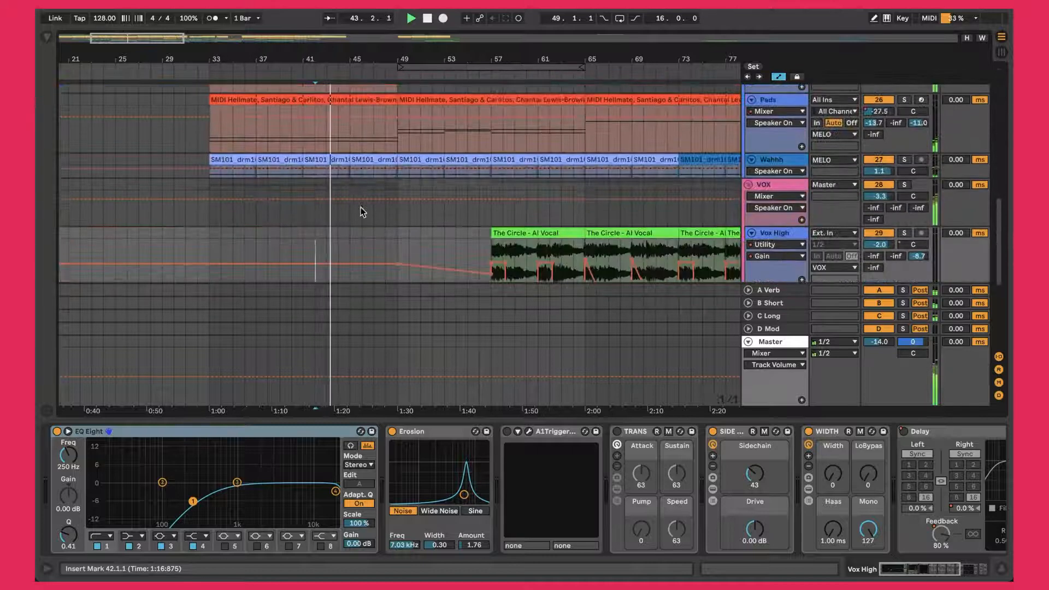
{"action": "scroll", "coordinate": [361, 205], "scroll_direction": "down", "scroll_amount": 6}
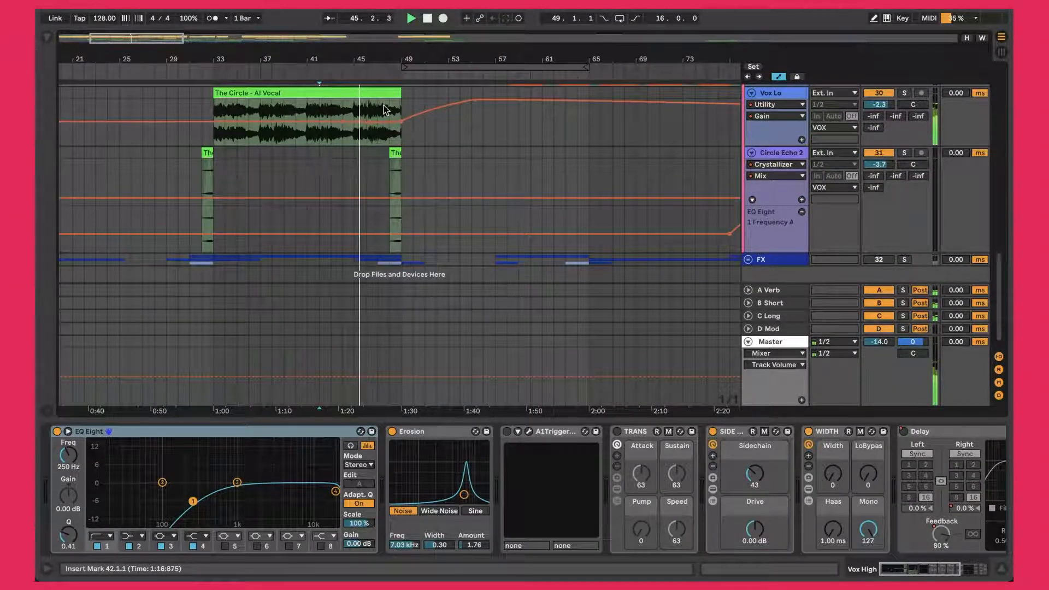
Examine the vocal clips and gain automation further along the arrangement, and play the layered Vox High and Vox Lo clips from bar 129
{"action": "scroll", "coordinate": [463, 156], "scroll_direction": "up", "scroll_amount": 3}
{"action": "scroll", "coordinate": [463, 156], "scroll_direction": "right", "scroll_amount": 15}
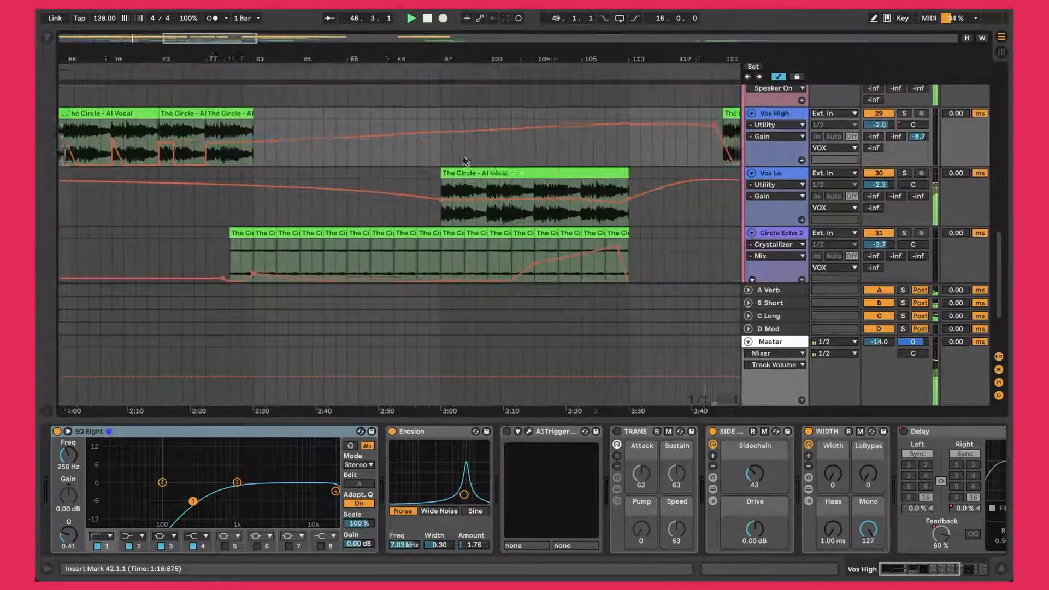
{"action": "scroll", "coordinate": [567, 158], "scroll_direction": "right", "scroll_amount": 5}
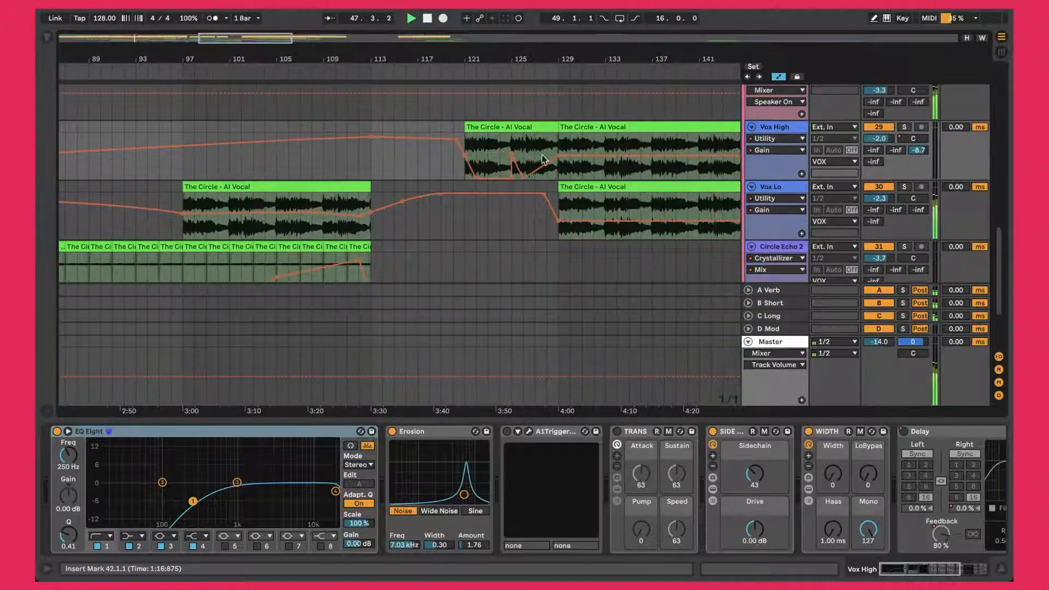
{"action": "key", "text": "space"}
{"action": "key", "text": "space"}
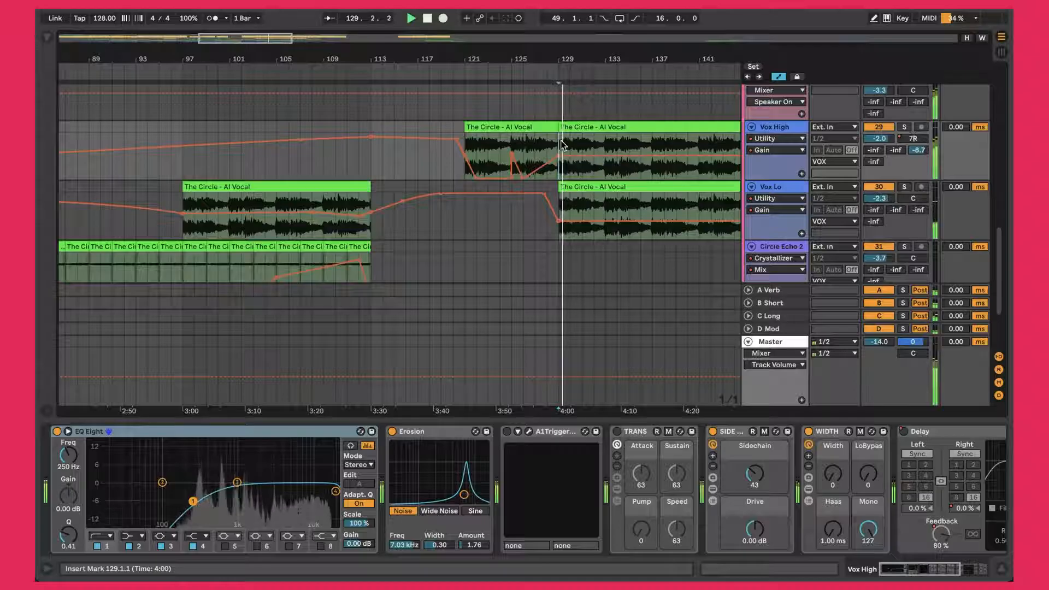
{"action": "scroll", "coordinate": [657, 162], "scroll_direction": "right", "scroll_amount": 2}
{"action": "scroll", "coordinate": [657, 162], "scroll_direction": "right", "scroll_amount": 2}
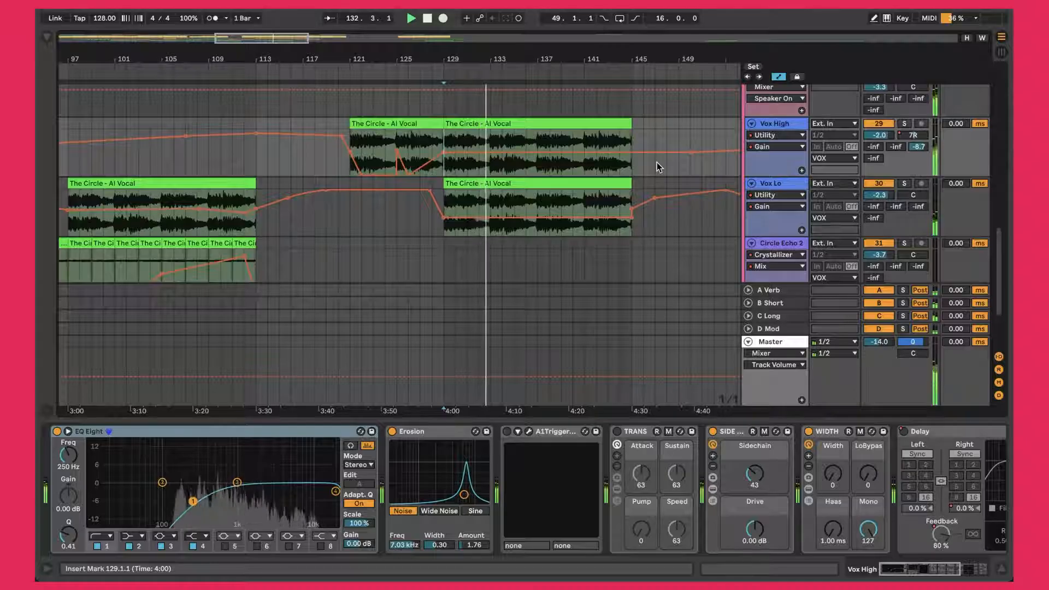
Inspect the Vox High device chain from EQ Eight and Erosion to the Delay and Utility, checking the WIDTH rack's Mono control
{"action": "left_click", "coordinate": [837, 130]}
{"action": "left_click", "coordinate": [795, 128]}
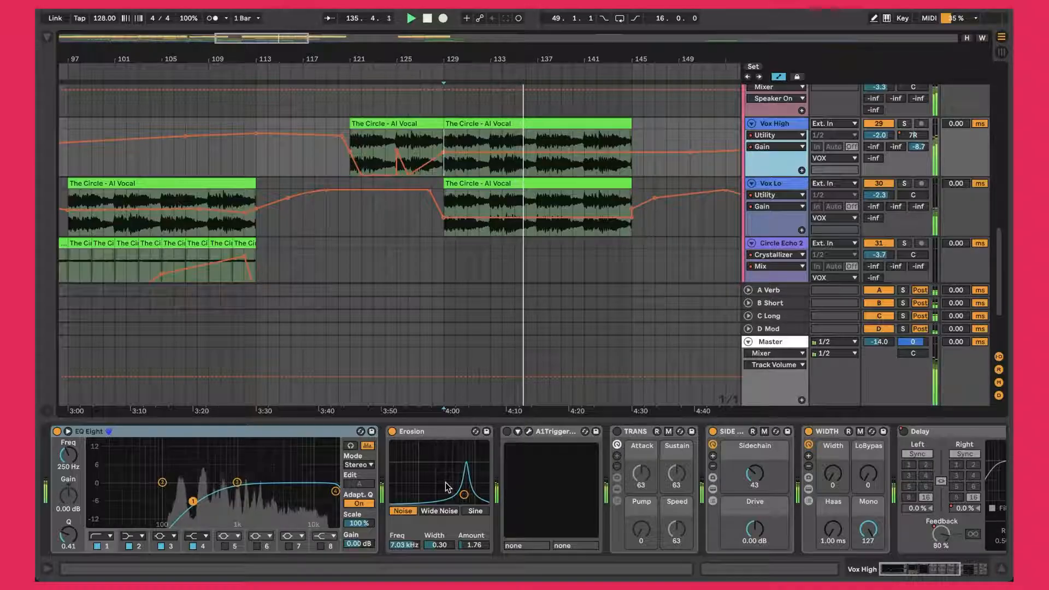
{"action": "scroll", "coordinate": [444, 483], "scroll_direction": "right", "scroll_amount": 6}
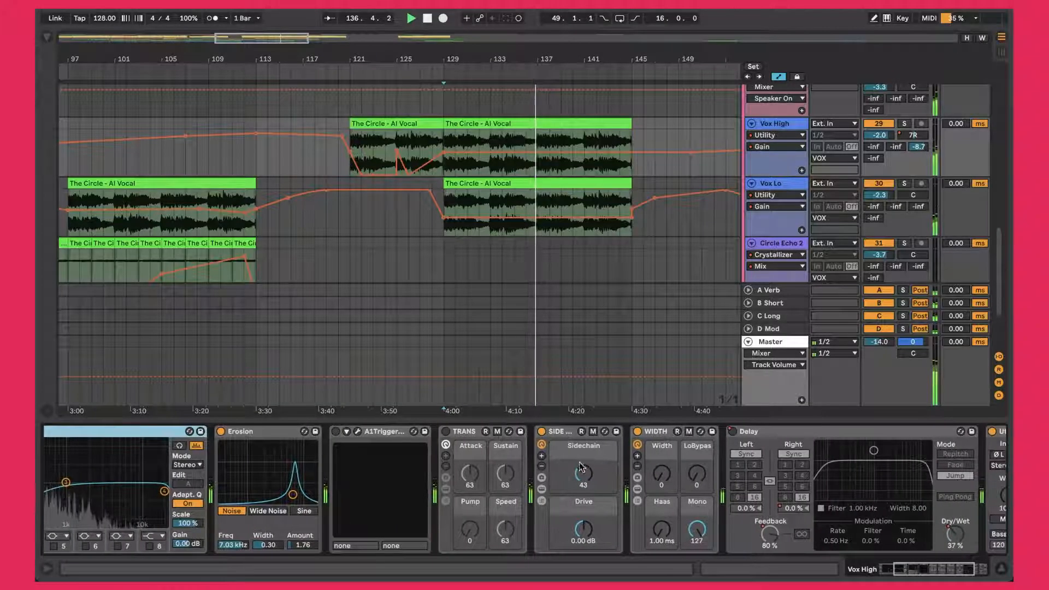
{"action": "scroll", "coordinate": [631, 508], "scroll_direction": "right", "scroll_amount": 3}
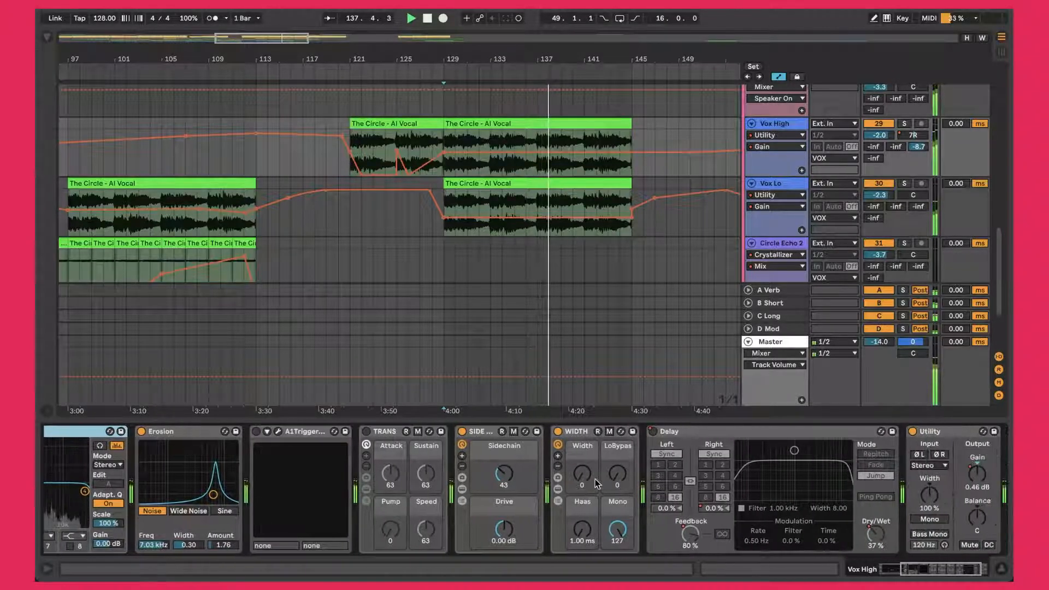
{"action": "left_click", "coordinate": [580, 432]}
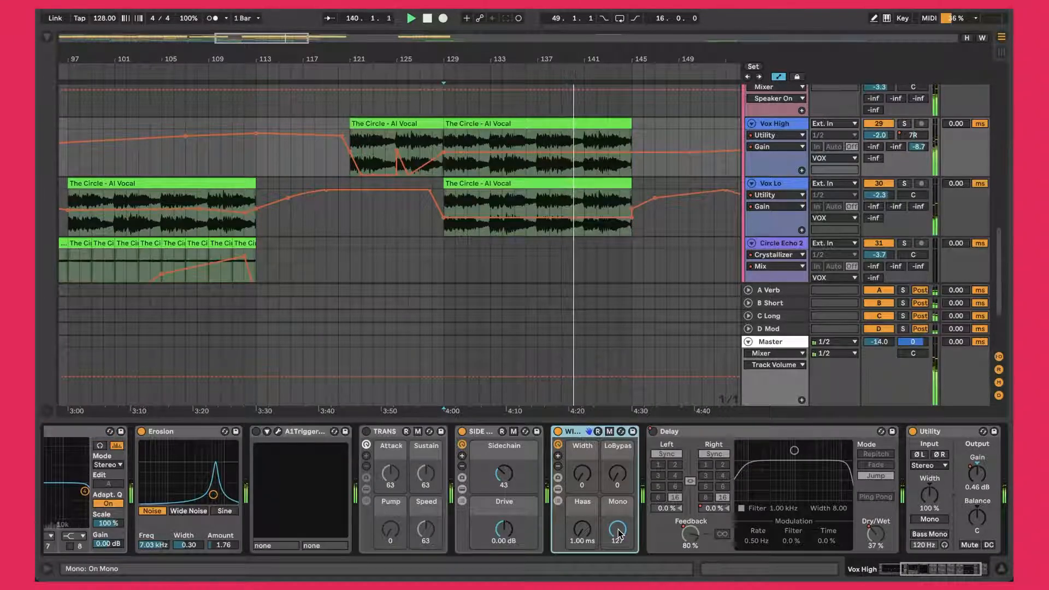
{"action": "scroll", "coordinate": [620, 534], "scroll_direction": "right", "scroll_amount": 3}
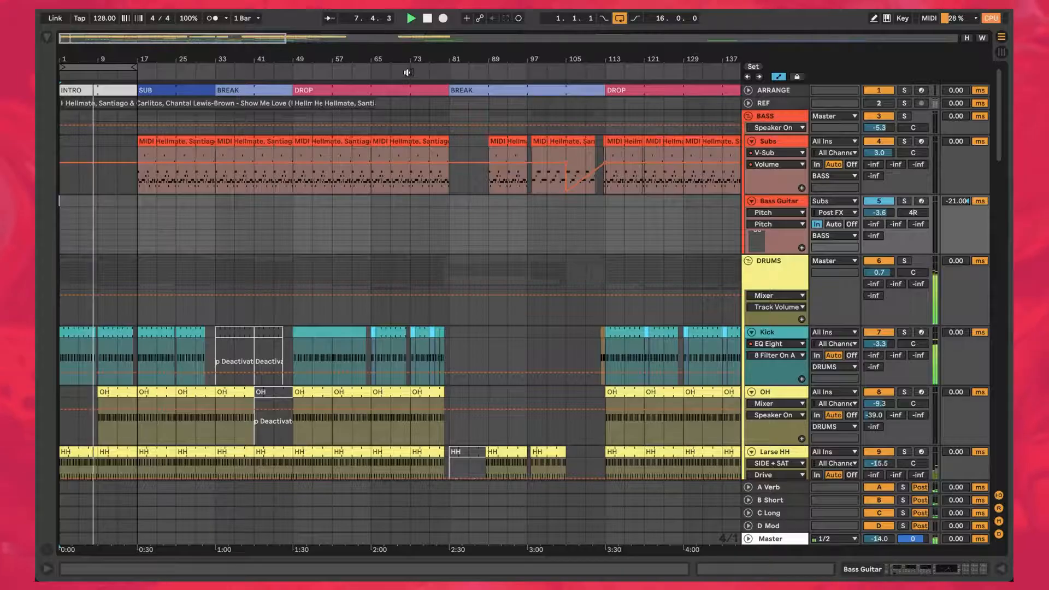
Survey the arrangement as a whole, looking closely at the second drop and build down before returning to an intro-to-outro overview
{"action": "left_click_drag", "start_coordinate": [408, 73], "coordinate": [204, 58]}
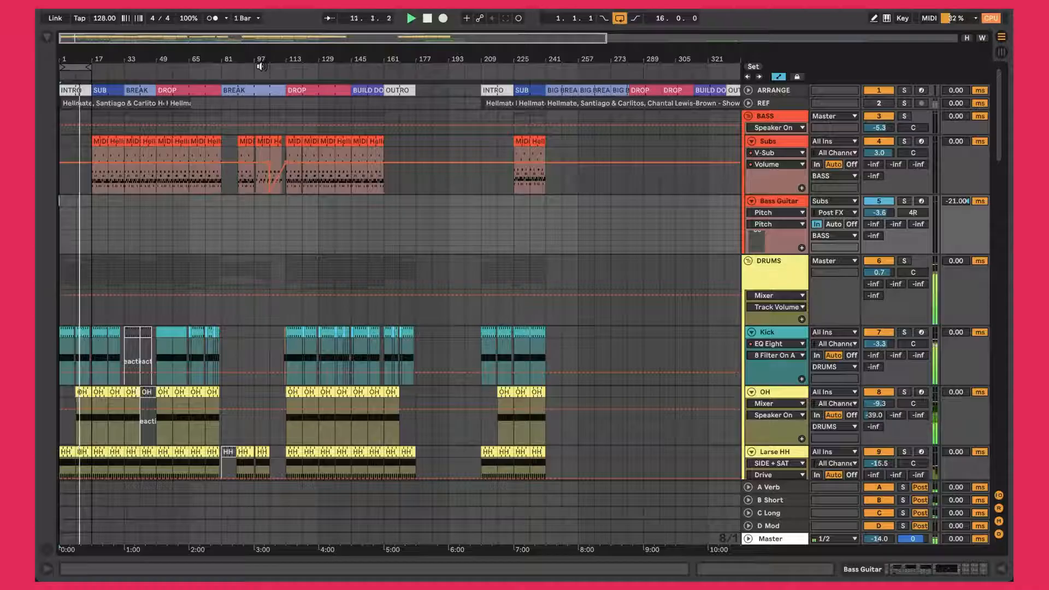
{"action": "left_click_drag", "start_coordinate": [309, 58], "coordinate": [310, 126]}
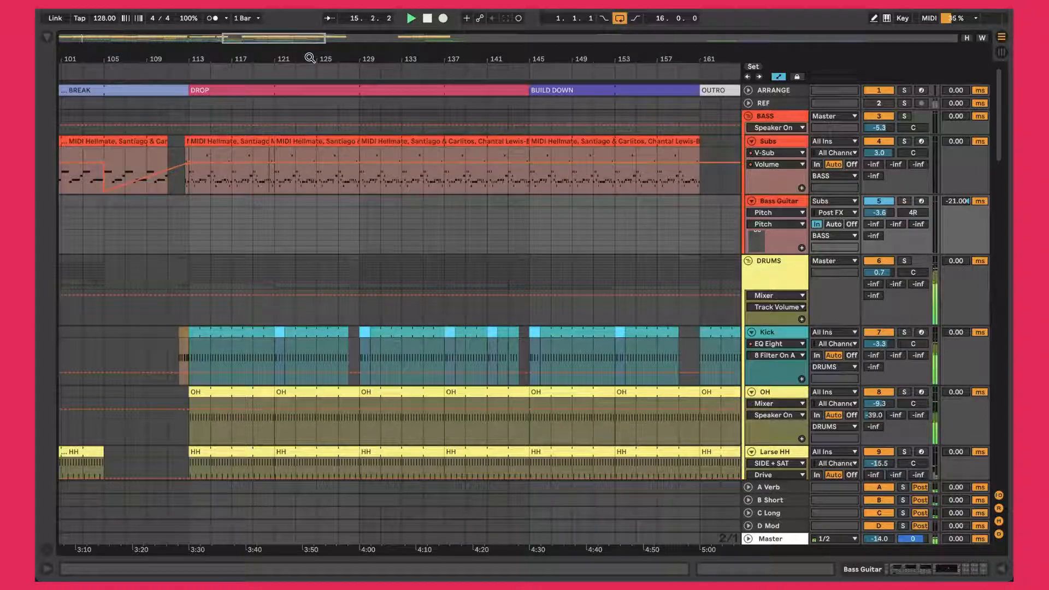
{"action": "mouse_move", "coordinate": [330, 163]}
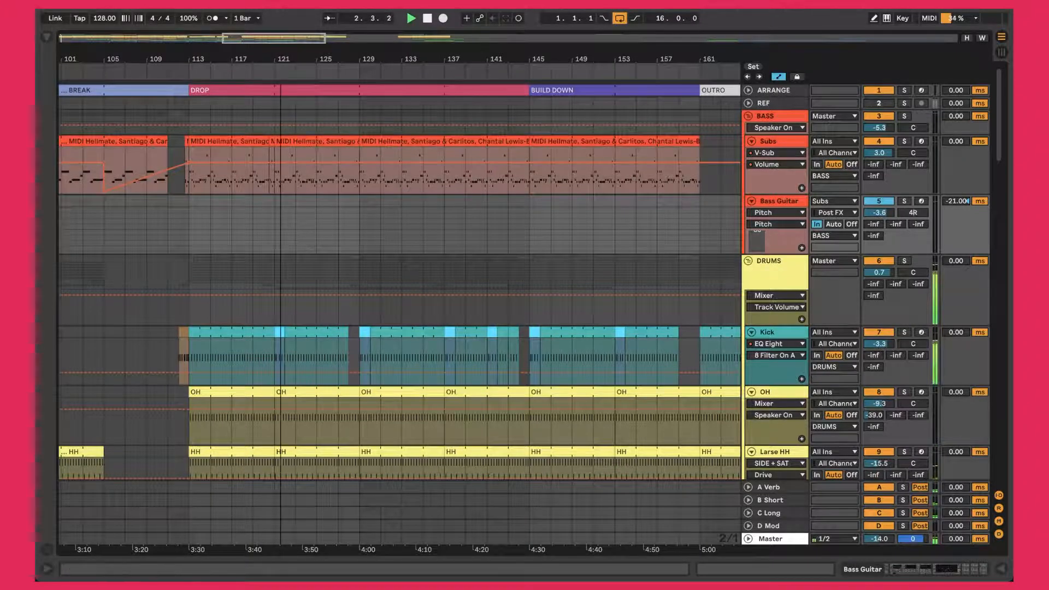
{"action": "left_click_drag", "start_coordinate": [281, 59], "coordinate": [212, 51]}
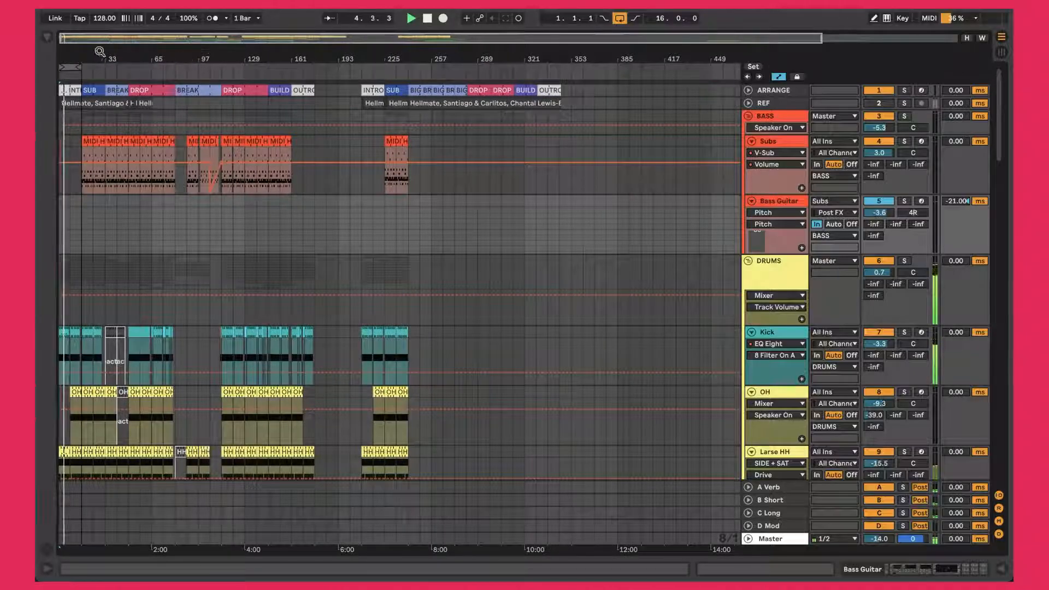
{"action": "left_click_drag", "start_coordinate": [82, 55], "coordinate": [83, 98]}
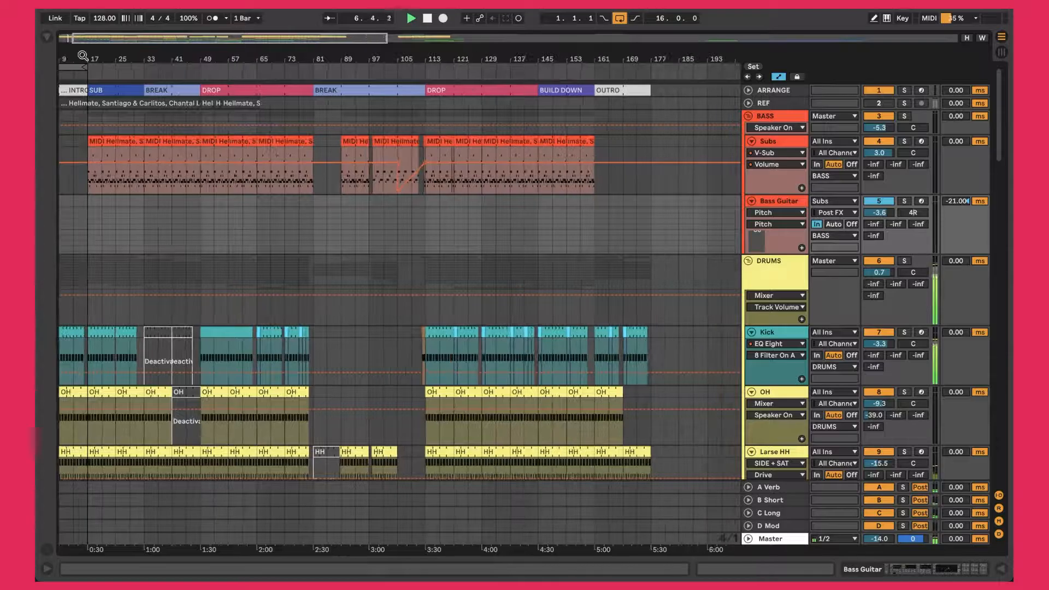
{"action": "left_click_drag", "start_coordinate": [82, 56], "coordinate": [110, 56]}
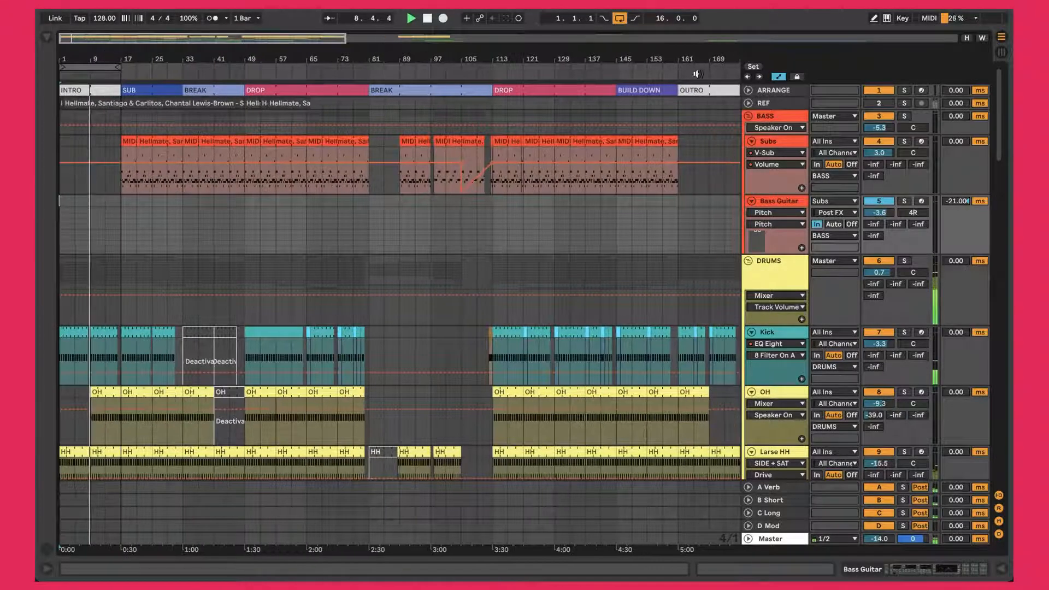
Unfold the ARRANGE track and select its section clips in turn, from INTRO through SUB, BREAK and DROP to BUILD DOWN
{"action": "left_click", "coordinate": [747, 91]}
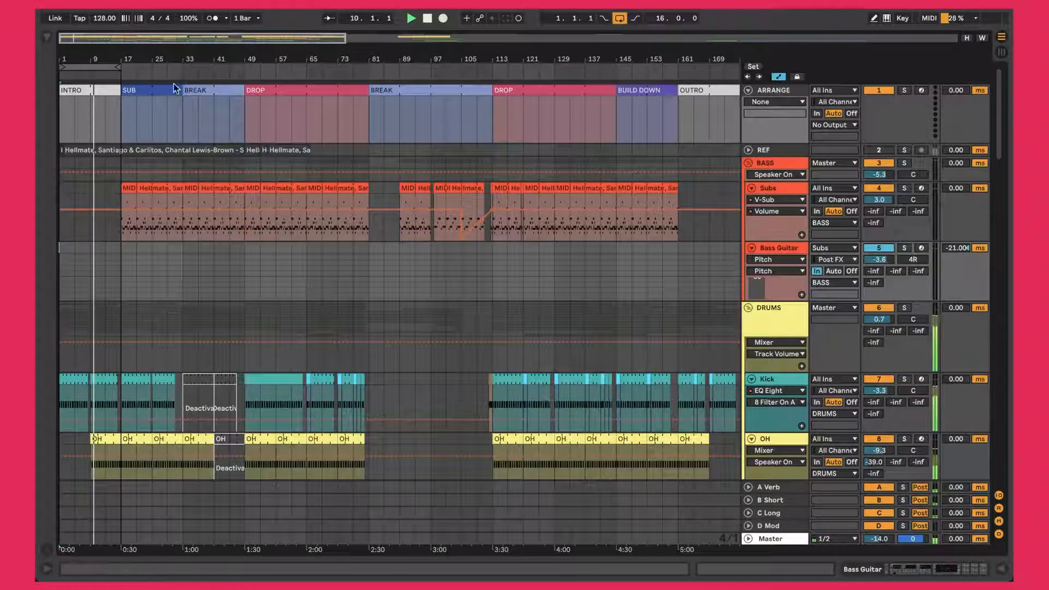
{"action": "left_click", "coordinate": [86, 88]}
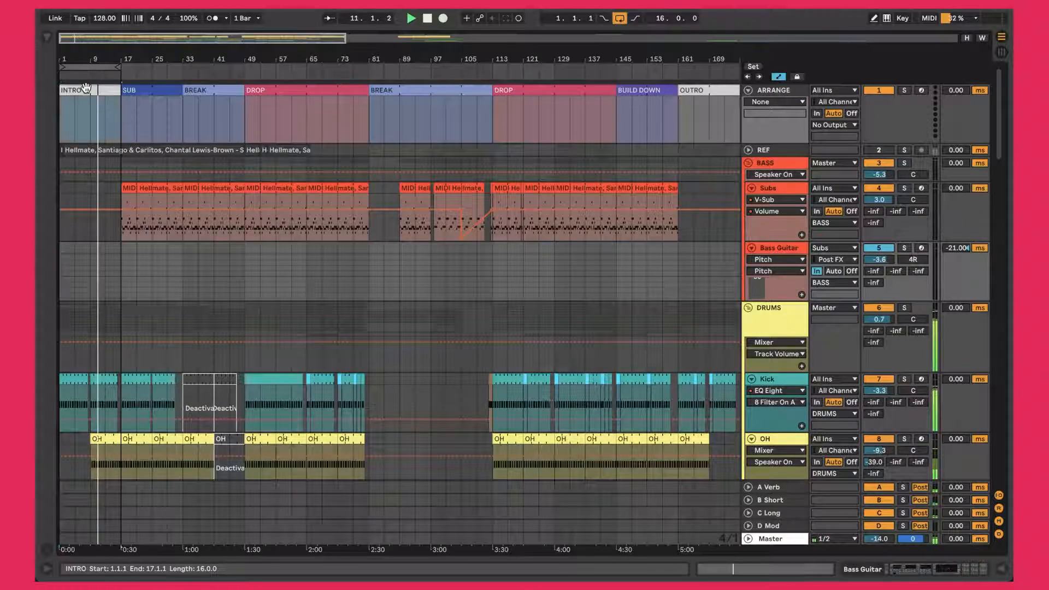
{"action": "left_click", "coordinate": [155, 90]}
{"action": "left_click", "coordinate": [219, 90]}
{"action": "left_click", "coordinate": [303, 88]}
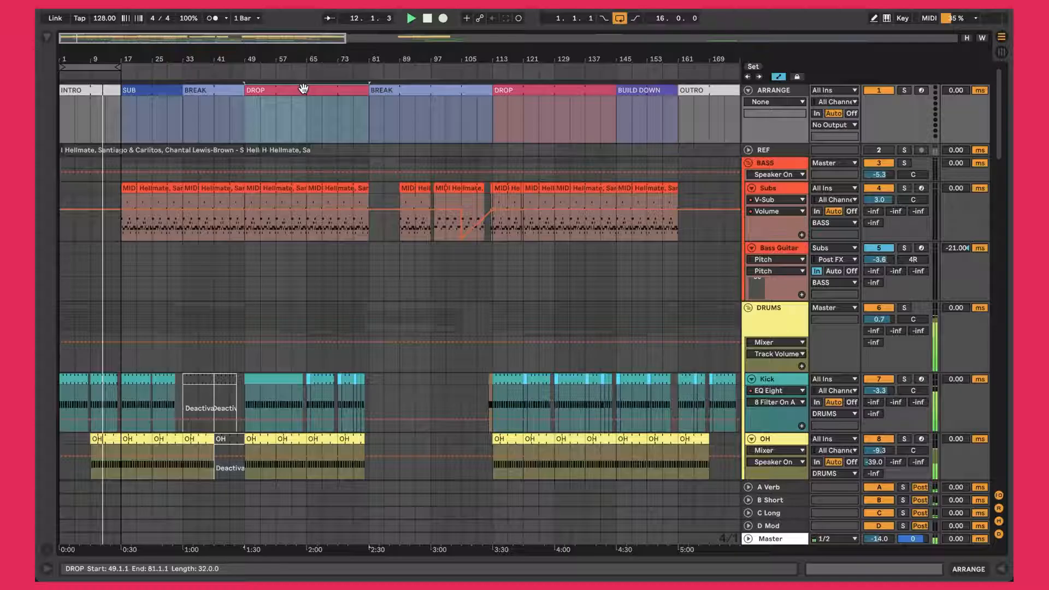
{"action": "left_click", "coordinate": [403, 87]}
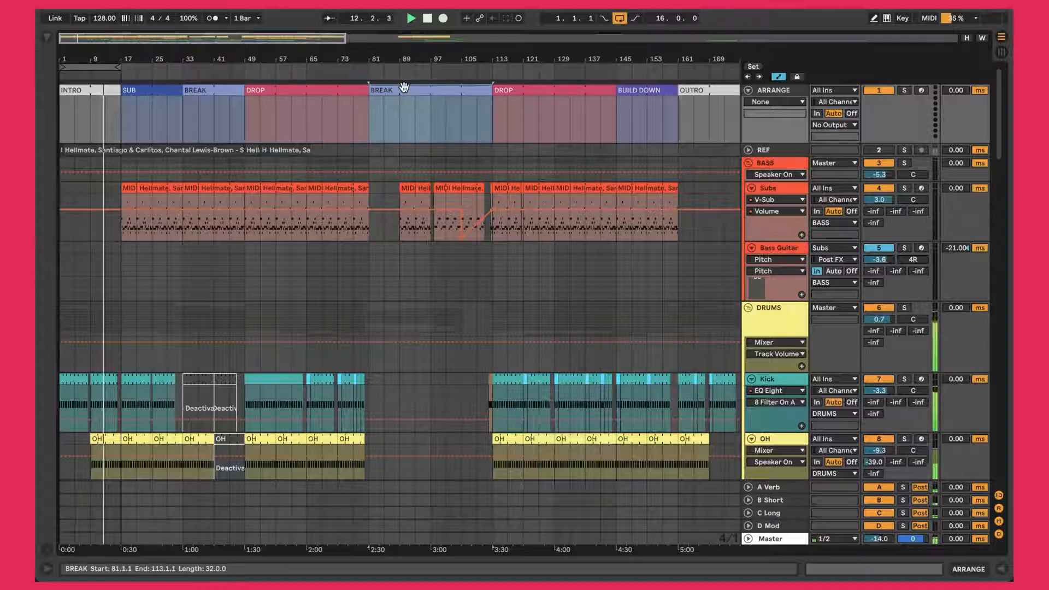
{"action": "left_click", "coordinate": [631, 92]}
Go through the SUB clip, the first BREAK clip and the first DROP clip on the ARRANGE track again
{"action": "left_click", "coordinate": [147, 90]}
{"action": "left_click", "coordinate": [211, 90]}
{"action": "left_click", "coordinate": [287, 86]}
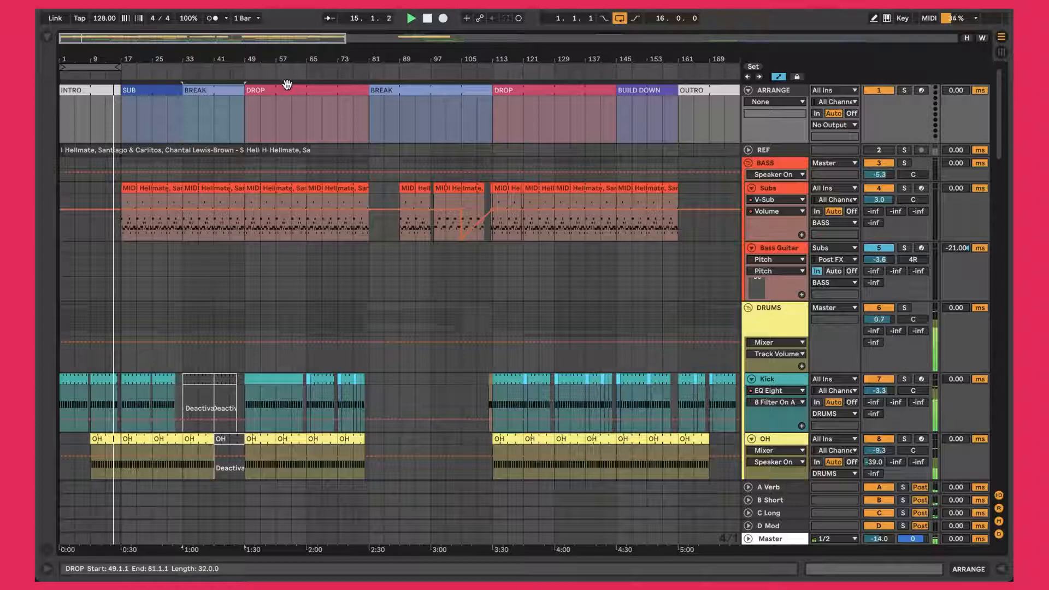
Select the second BREAK and DROP clips and compare the section layout with the reference layout from bar 209, briefly unfolding the REF track
{"action": "left_click", "coordinate": [382, 88]}
{"action": "left_click", "coordinate": [540, 88]}
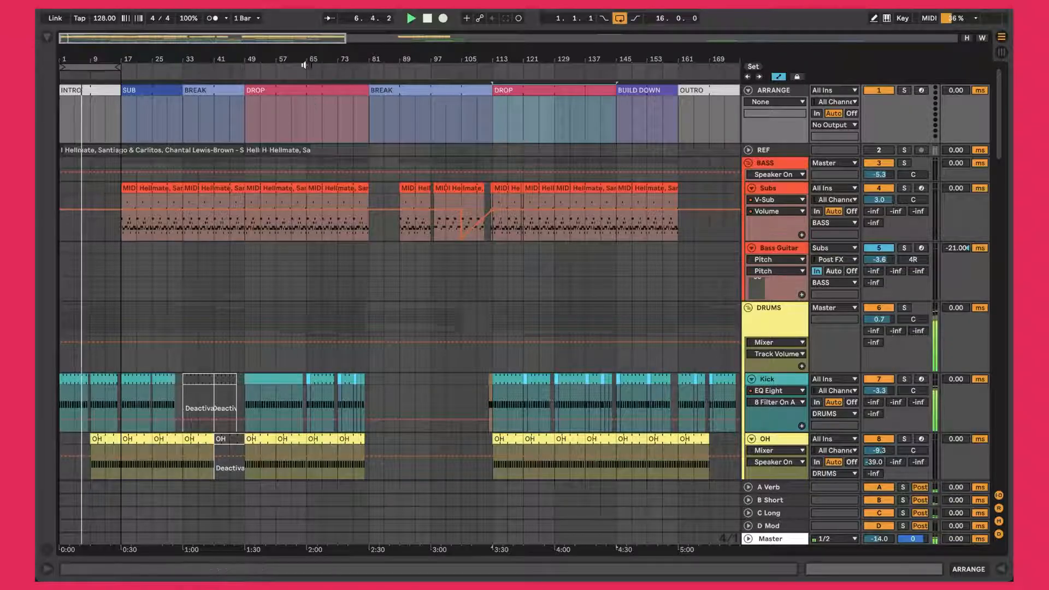
{"action": "left_click_drag", "start_coordinate": [297, 62], "coordinate": [154, 58]}
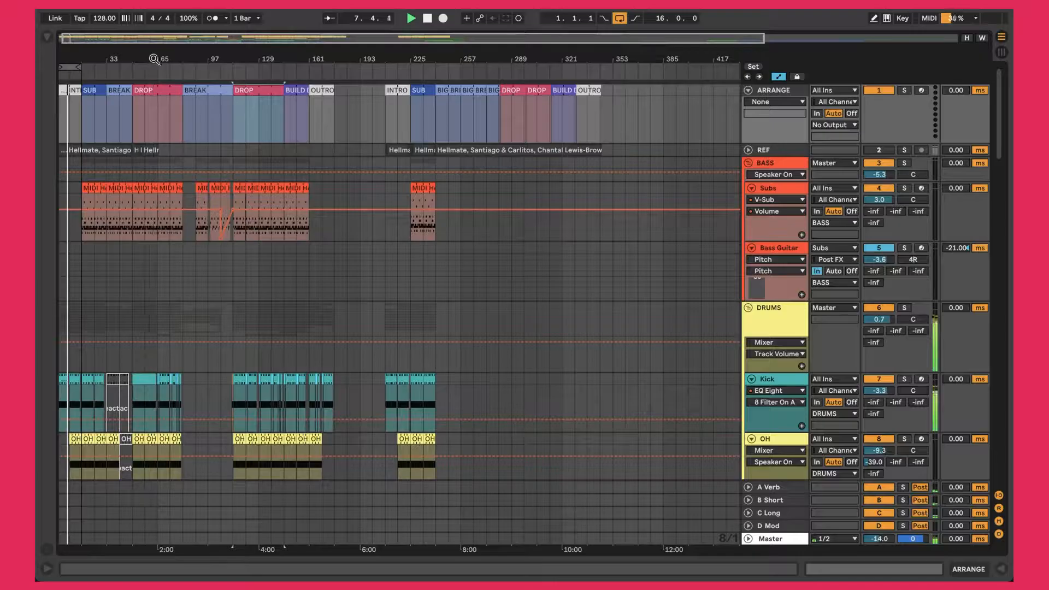
{"action": "left_click_drag", "start_coordinate": [476, 51], "coordinate": [369, 52]}
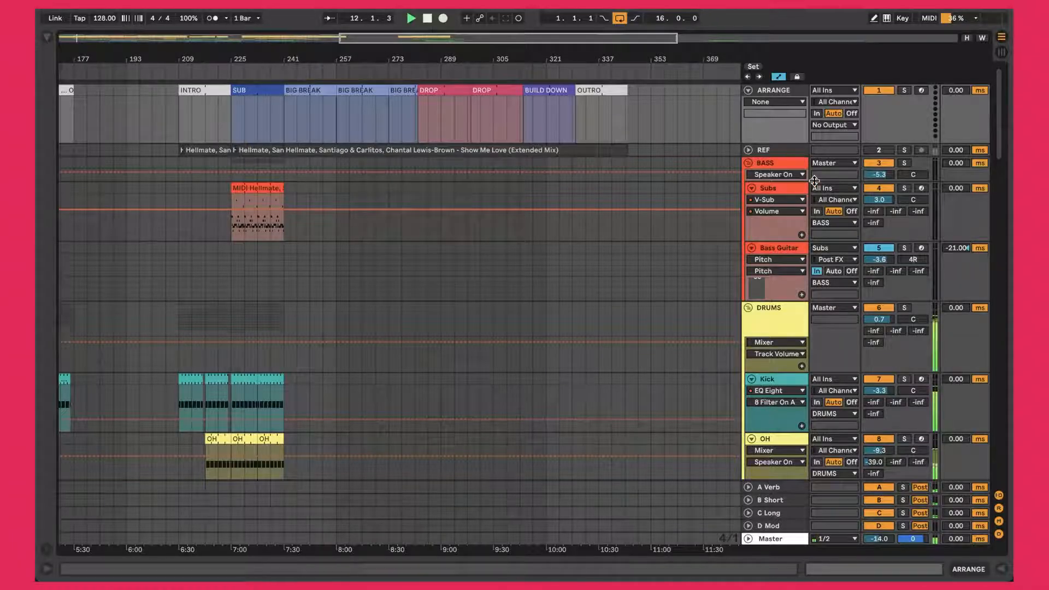
{"action": "left_click", "coordinate": [748, 150]}
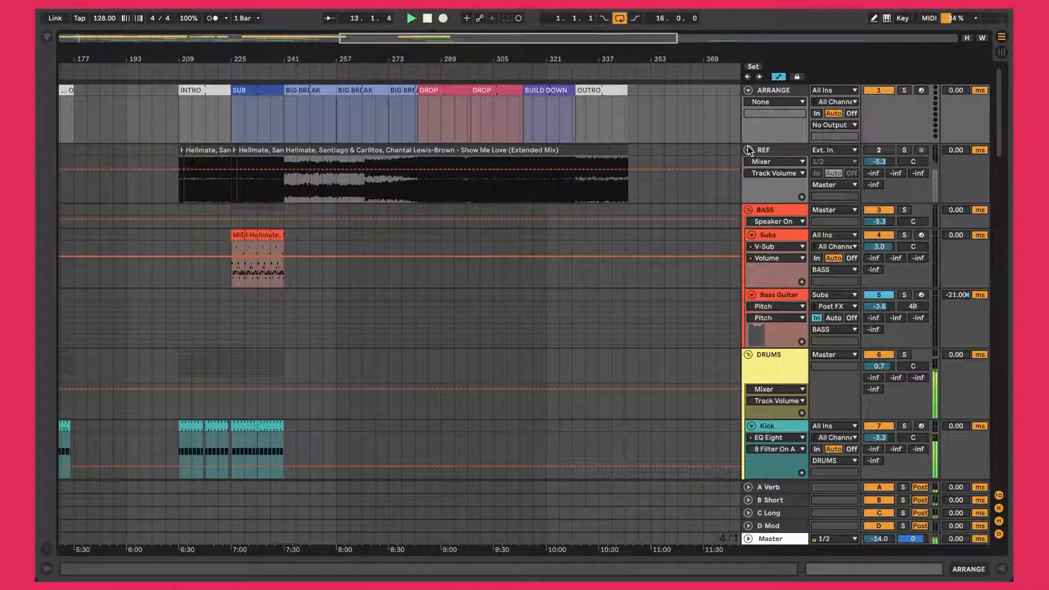
{"action": "left_click", "coordinate": [748, 149]}
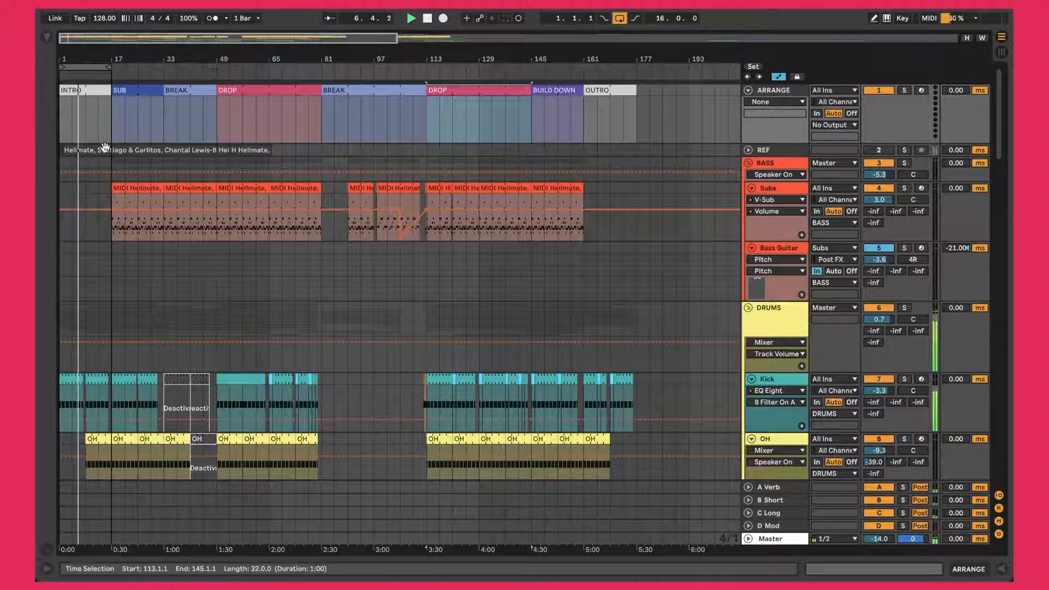
{"action": "left_click_drag", "start_coordinate": [427, 58], "coordinate": [249, 59]}
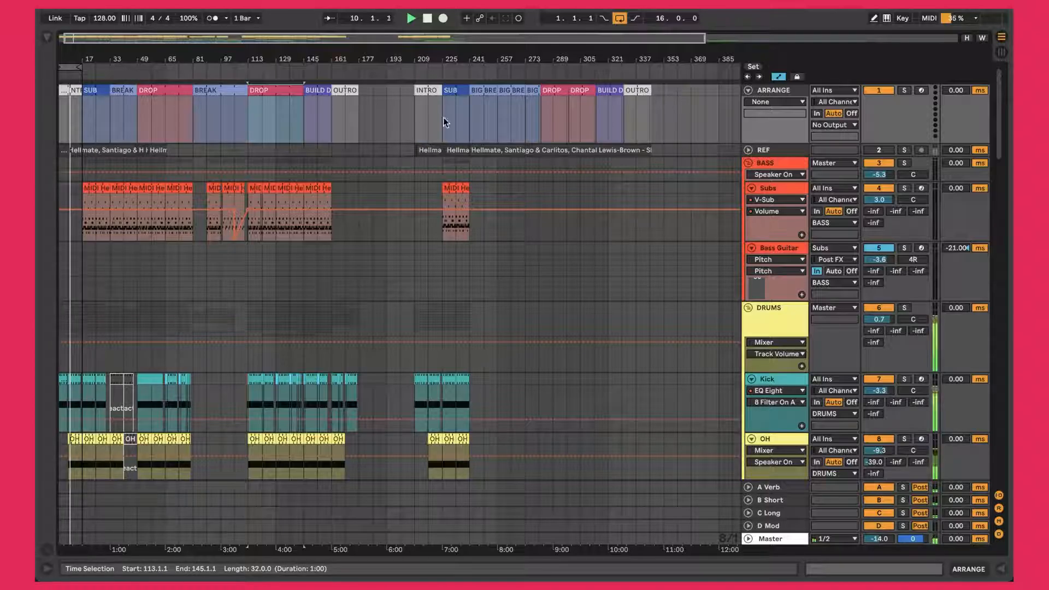
{"action": "left_click_drag", "start_coordinate": [74, 59], "coordinate": [71, 127]}
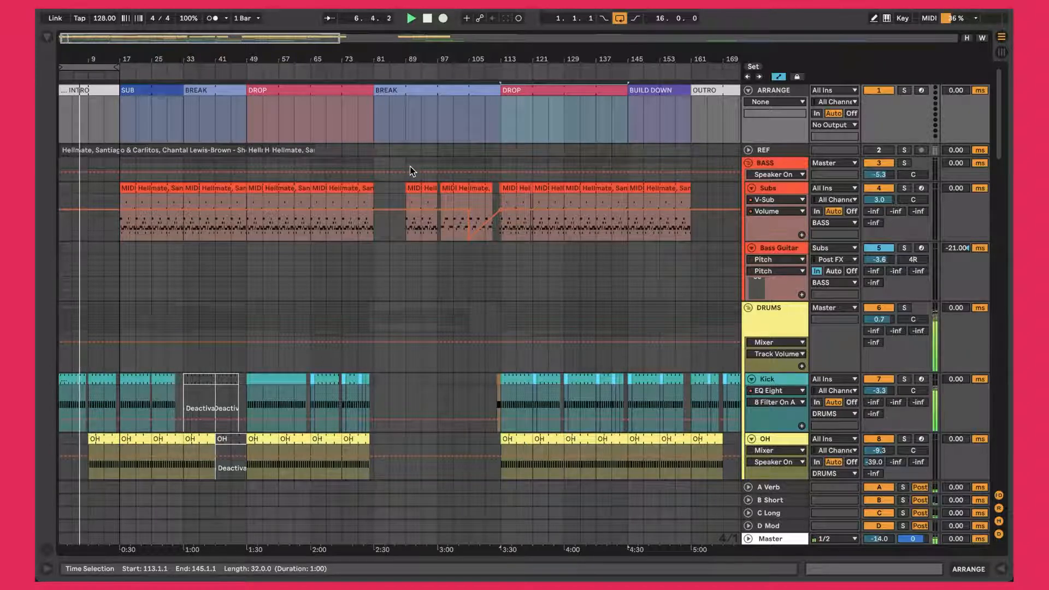
Select the INTRO clip on the ARRANGE track and examine which drum tracks play during bars 1 to 17
{"action": "left_click", "coordinate": [93, 89]}
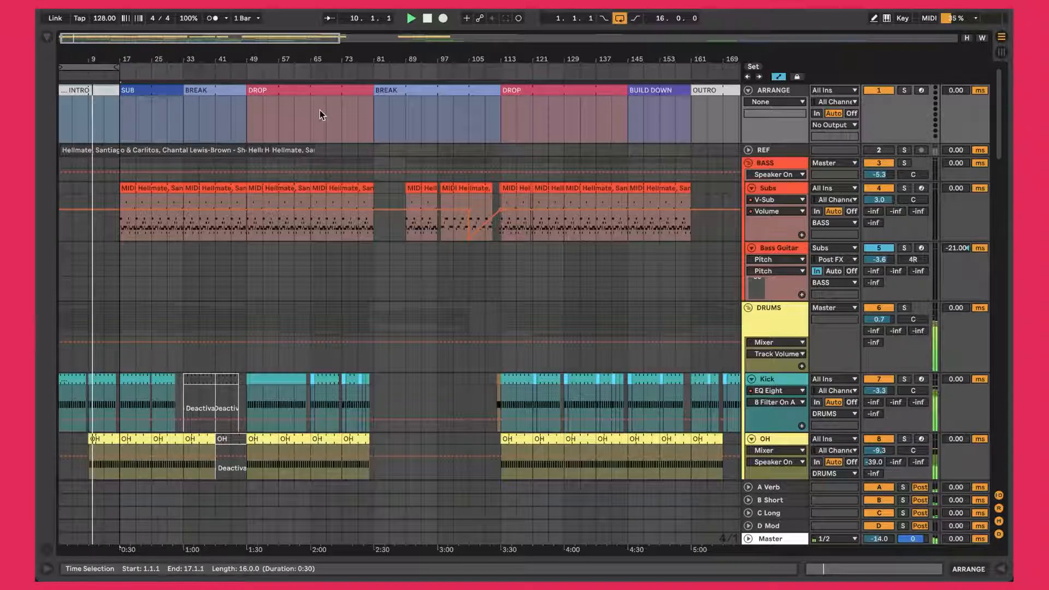
{"action": "scroll", "coordinate": [292, 185], "scroll_direction": "down", "scroll_amount": 15}
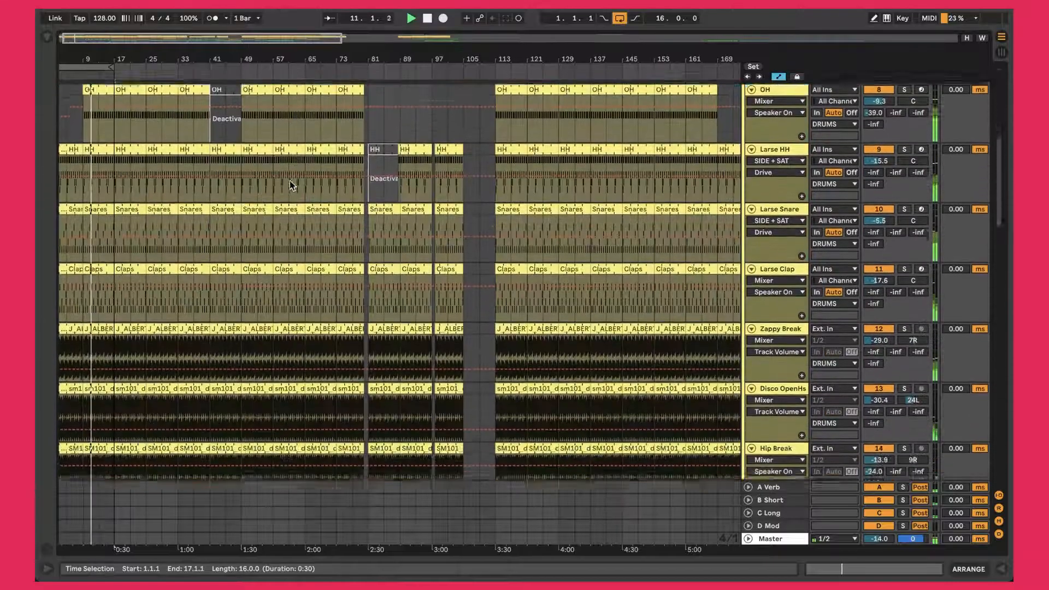
{"action": "scroll", "coordinate": [293, 186], "scroll_direction": "down", "scroll_amount": 5}
{"action": "scroll", "coordinate": [292, 186], "scroll_direction": "up", "scroll_amount": 15}
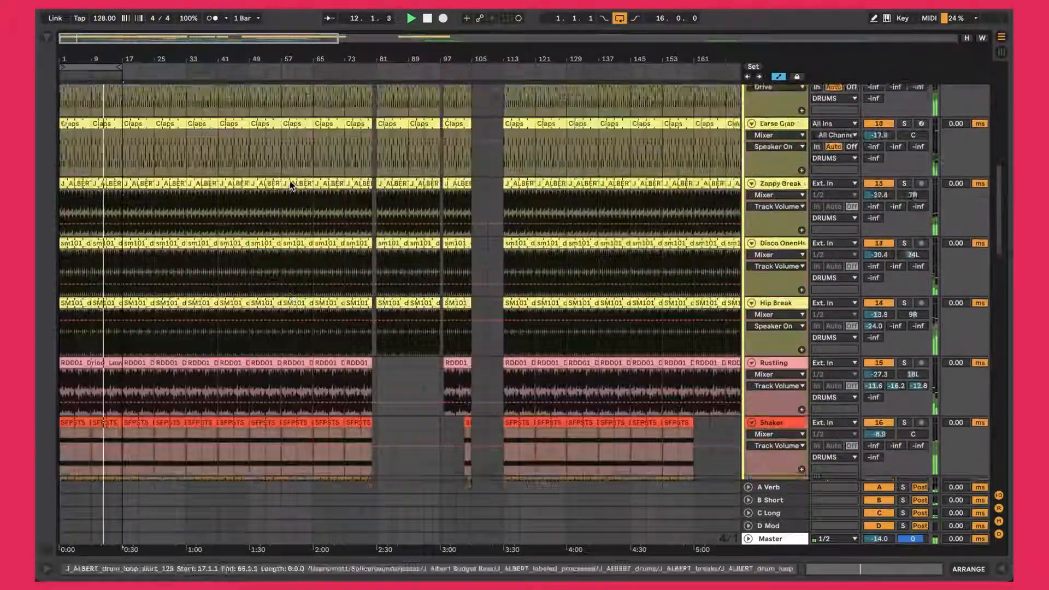
{"action": "scroll", "coordinate": [291, 186], "scroll_direction": "up", "scroll_amount": 5}
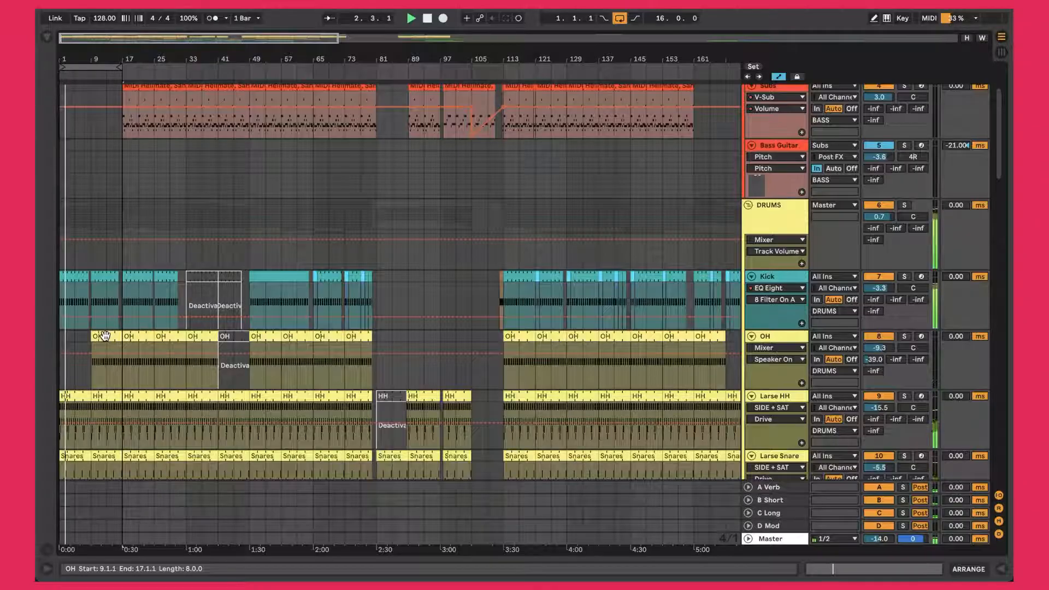
Examine the downlifters, lazer effects and reversed cymbals on the FX tracks up close in the intro
{"action": "scroll", "coordinate": [105, 336], "scroll_direction": "down", "scroll_amount": 15}
{"action": "scroll", "coordinate": [107, 339], "scroll_direction": "down", "scroll_amount": 15}
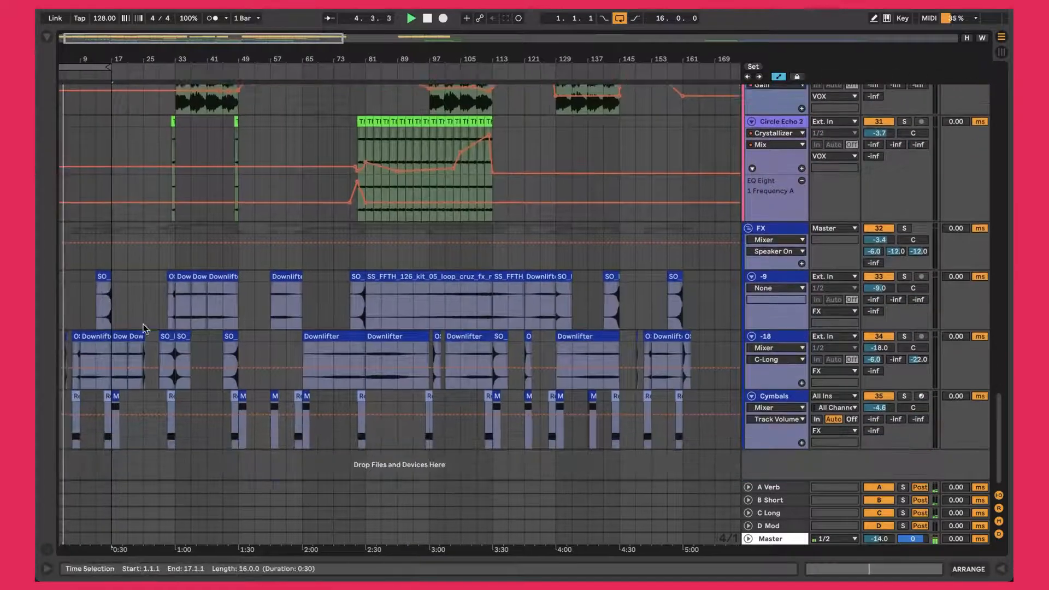
{"action": "left_click_drag", "start_coordinate": [68, 59], "coordinate": [102, 59]}
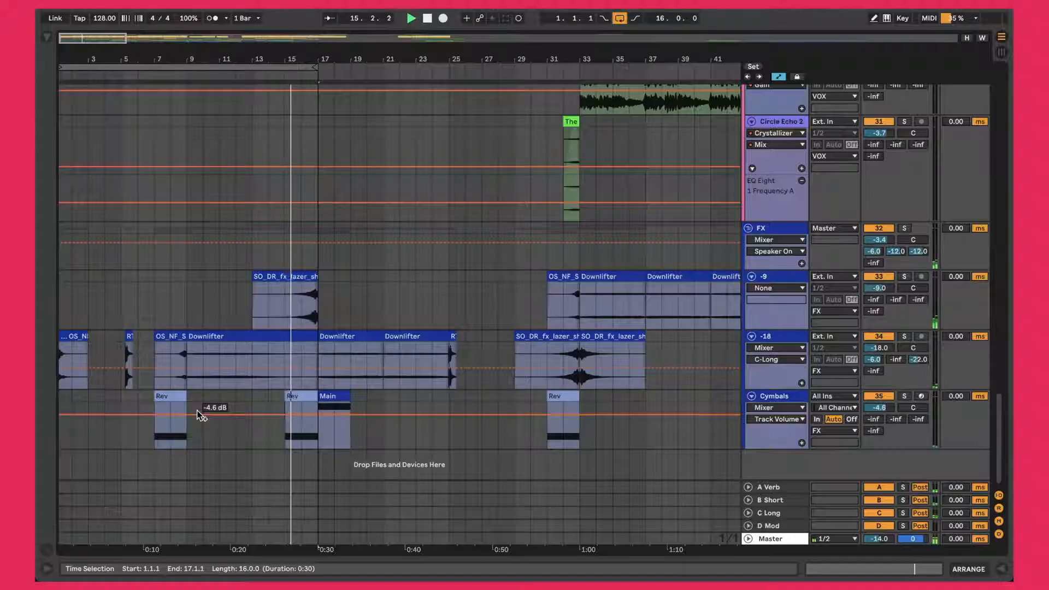
Return to the section clips at the start of the arrangement and turn off loop playback
{"action": "scroll", "coordinate": [238, 386], "scroll_direction": "up", "scroll_amount": 15}
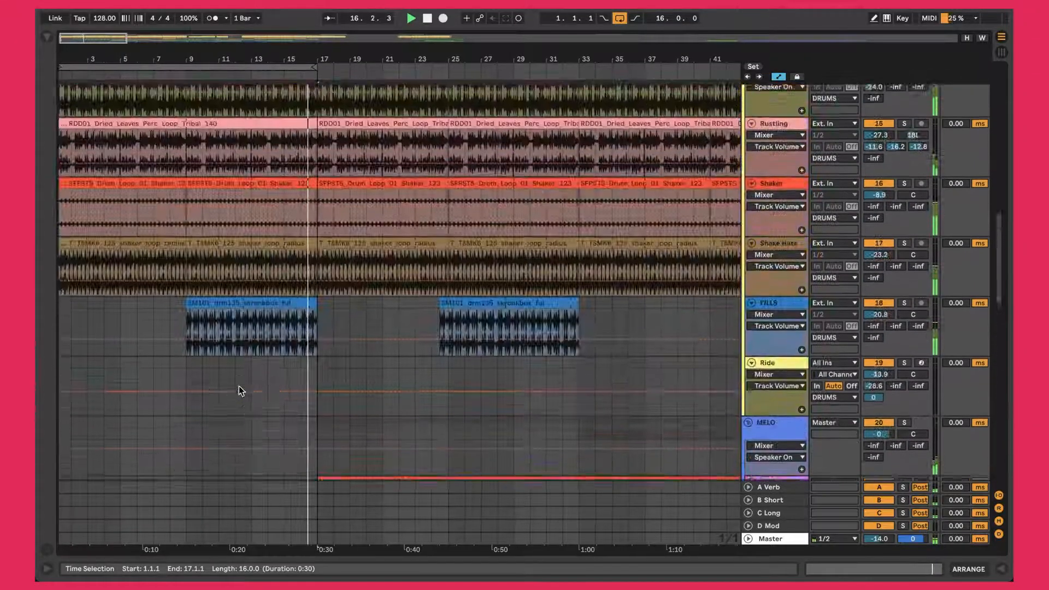
{"action": "scroll", "coordinate": [238, 386], "scroll_direction": "up", "scroll_amount": 10}
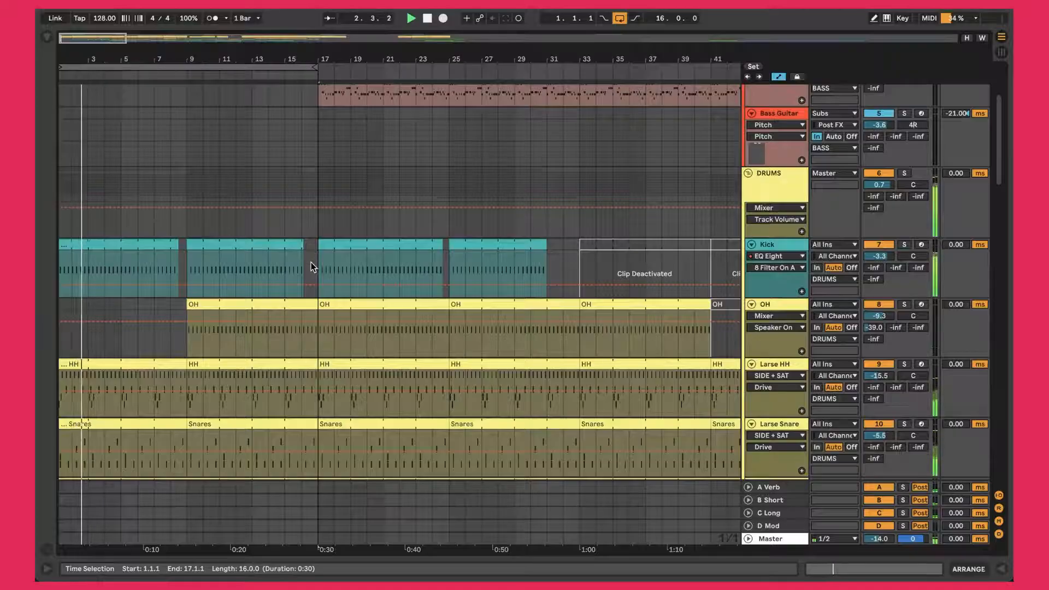
{"action": "scroll", "coordinate": [310, 266], "scroll_direction": "up", "scroll_amount": 5}
{"action": "left_click", "coordinate": [625, 19]}
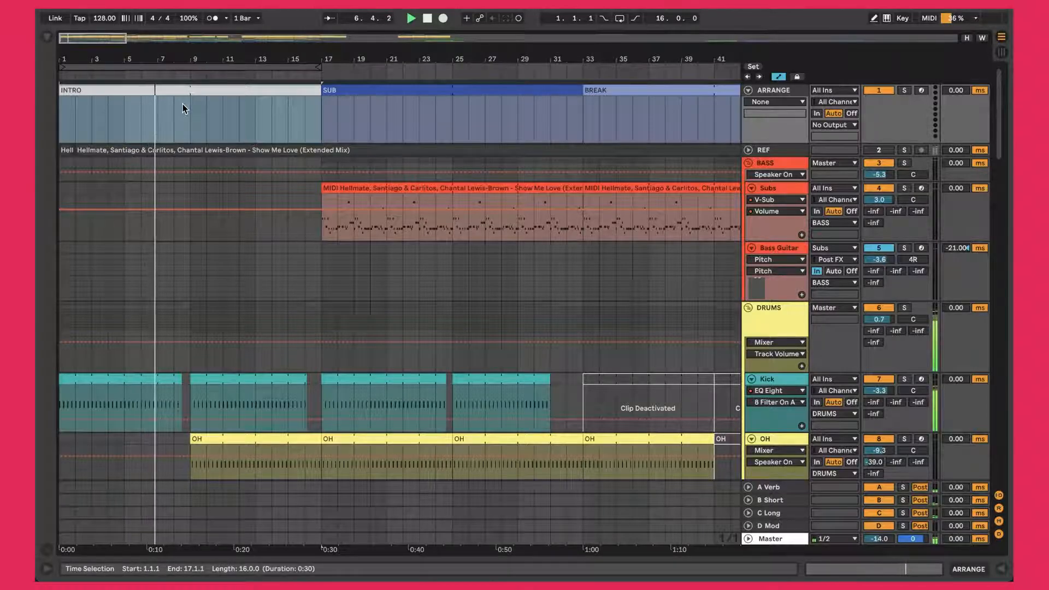
Go through the intro's layers from the Kick, OH and FILLS clips to Circle Echo and the FX leading into the SUB section
{"action": "scroll", "coordinate": [211, 201], "scroll_direction": "down", "scroll_amount": 5}
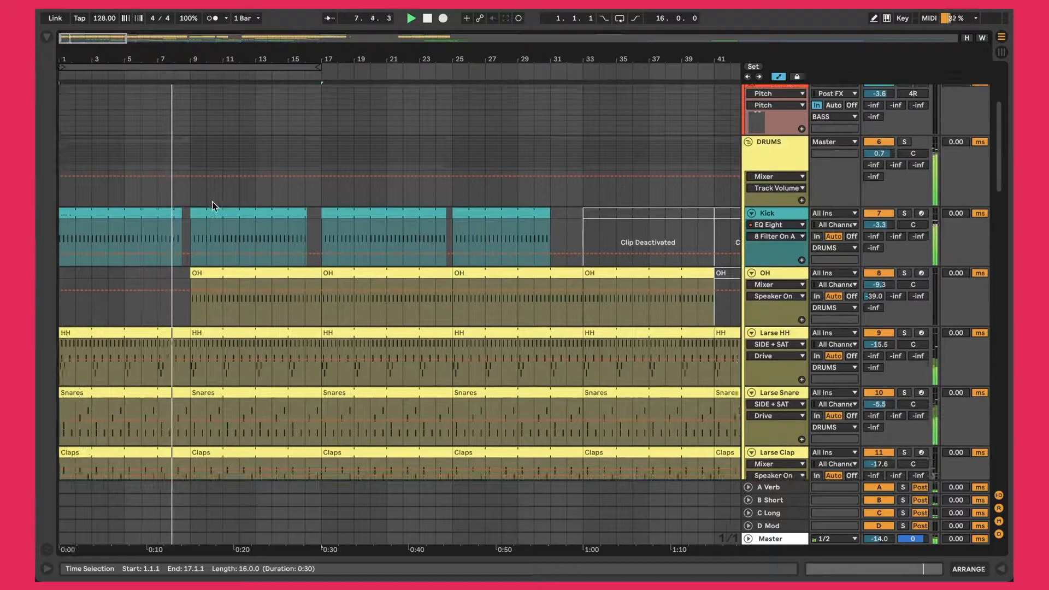
{"action": "left_click", "coordinate": [544, 227]}
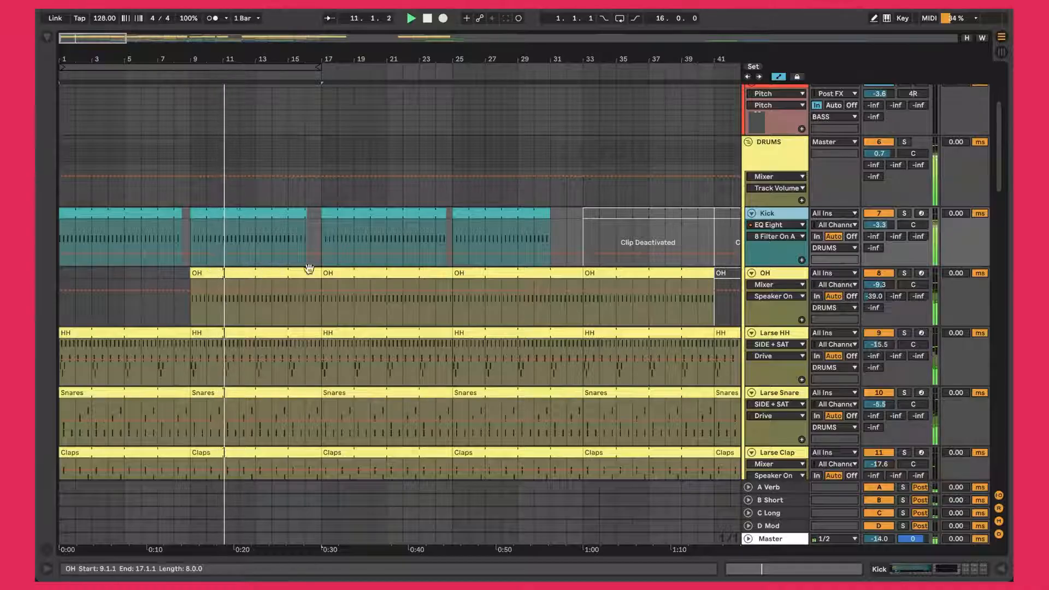
{"action": "scroll", "coordinate": [251, 300], "scroll_direction": "down", "scroll_amount": 10}
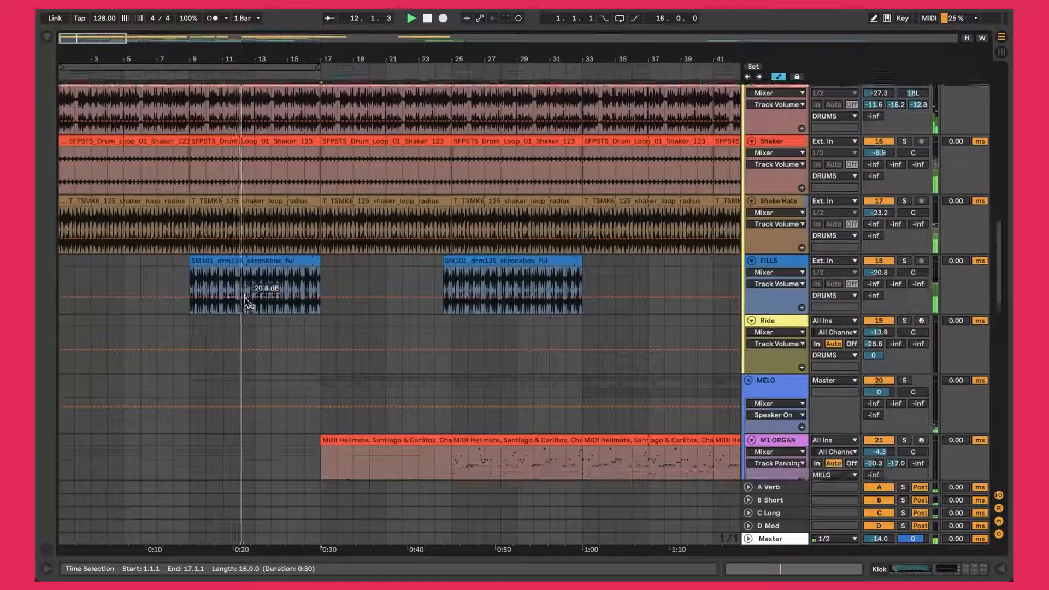
{"action": "scroll", "coordinate": [245, 301], "scroll_direction": "down", "scroll_amount": 8}
{"action": "scroll", "coordinate": [247, 303], "scroll_direction": "down", "scroll_amount": 1}
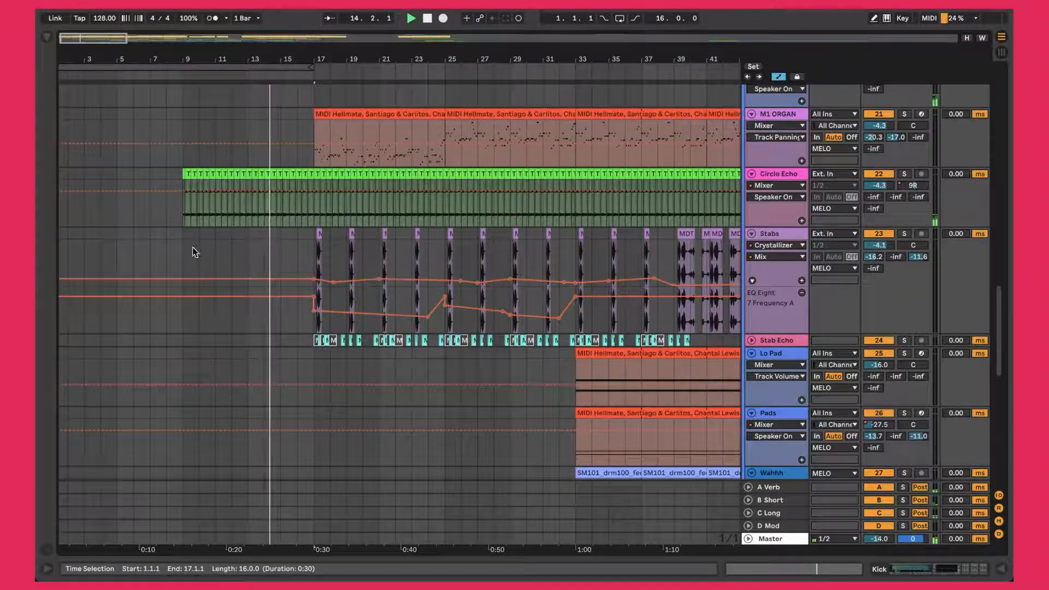
{"action": "scroll", "coordinate": [265, 202], "scroll_direction": "down", "scroll_amount": 15}
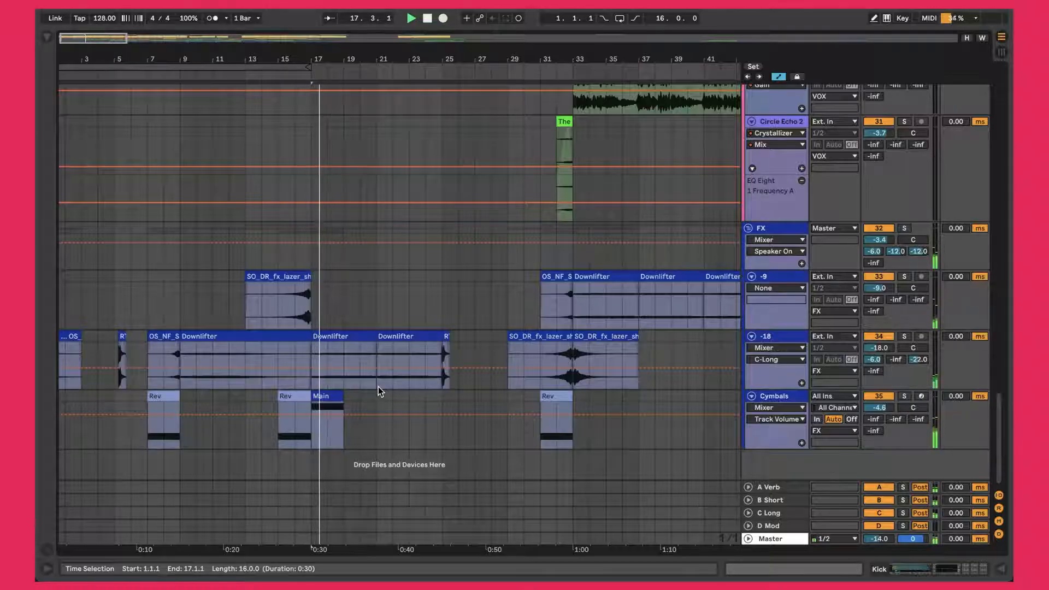
Go through the SUB section from bar 17, examining the Subs, drums and FILLS, M1 ORGAN, Circle Echo and Stabs tracks
{"action": "scroll", "coordinate": [432, 322], "scroll_direction": "up", "scroll_amount": 15}
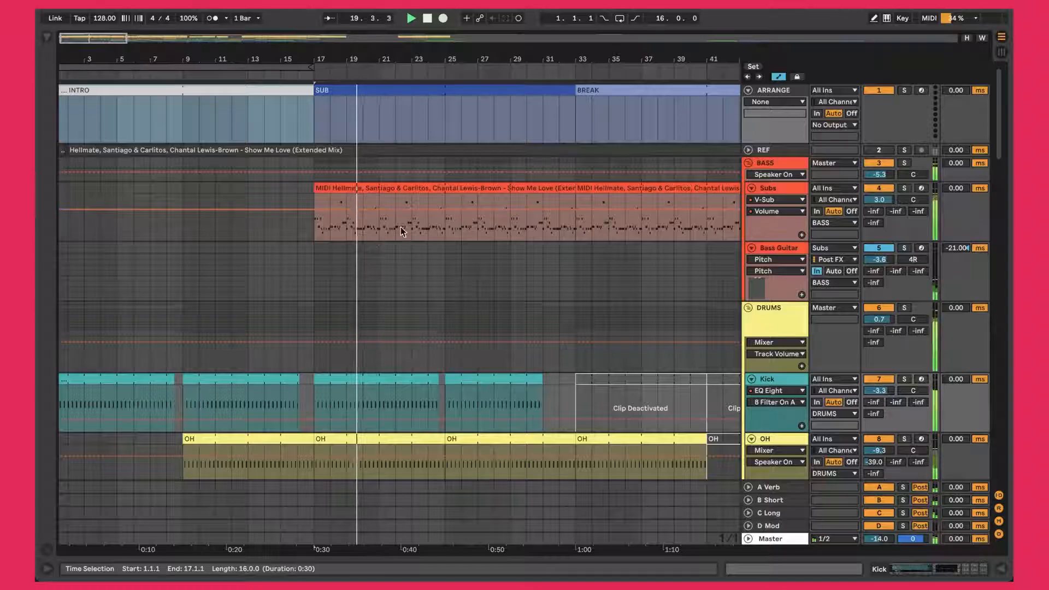
{"action": "scroll", "coordinate": [488, 185], "scroll_direction": "down", "scroll_amount": 2}
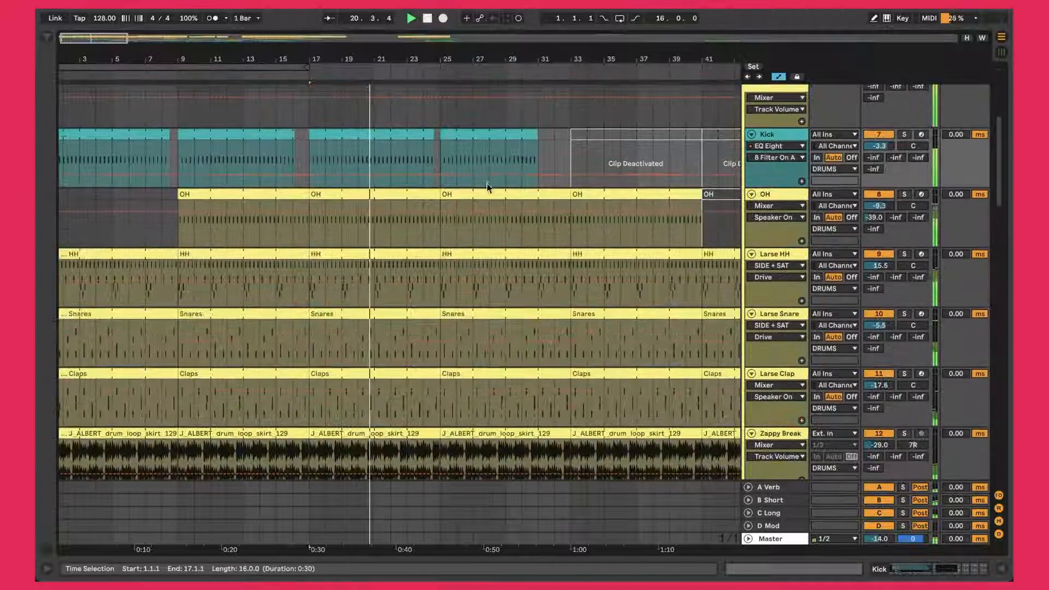
{"action": "scroll", "coordinate": [464, 216], "scroll_direction": "down", "scroll_amount": 5}
{"action": "scroll", "coordinate": [450, 219], "scroll_direction": "down", "scroll_amount": 10}
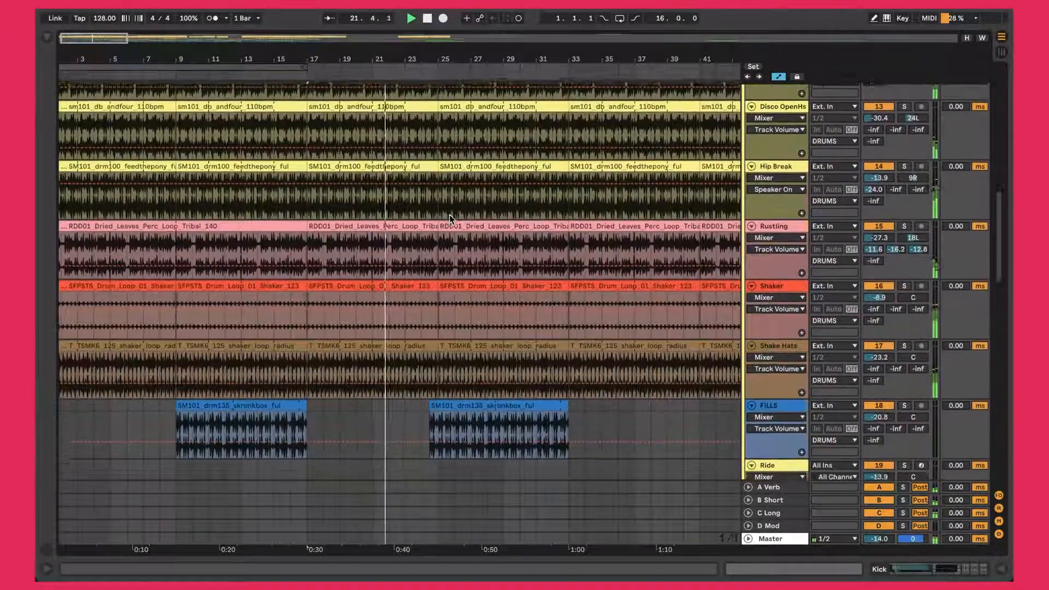
{"action": "scroll", "coordinate": [448, 220], "scroll_direction": "down", "scroll_amount": 1}
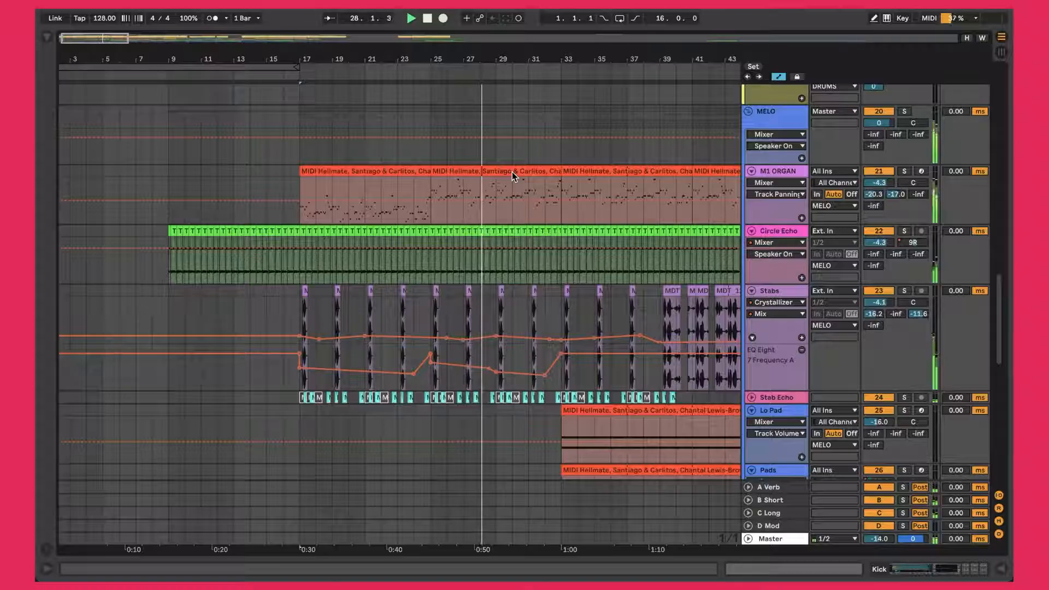
{"action": "scroll", "coordinate": [512, 171], "scroll_direction": "down", "scroll_amount": 3}
{"action": "scroll", "coordinate": [512, 171], "scroll_direction": "down", "scroll_amount": 1}
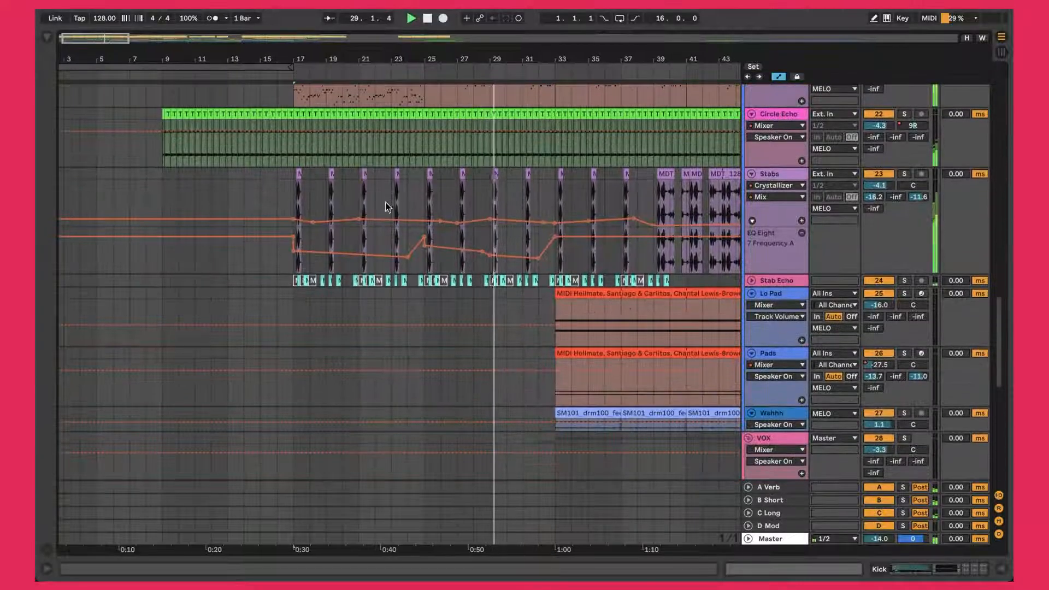
{"action": "left_click_drag", "start_coordinate": [532, 65], "coordinate": [399, 67]}
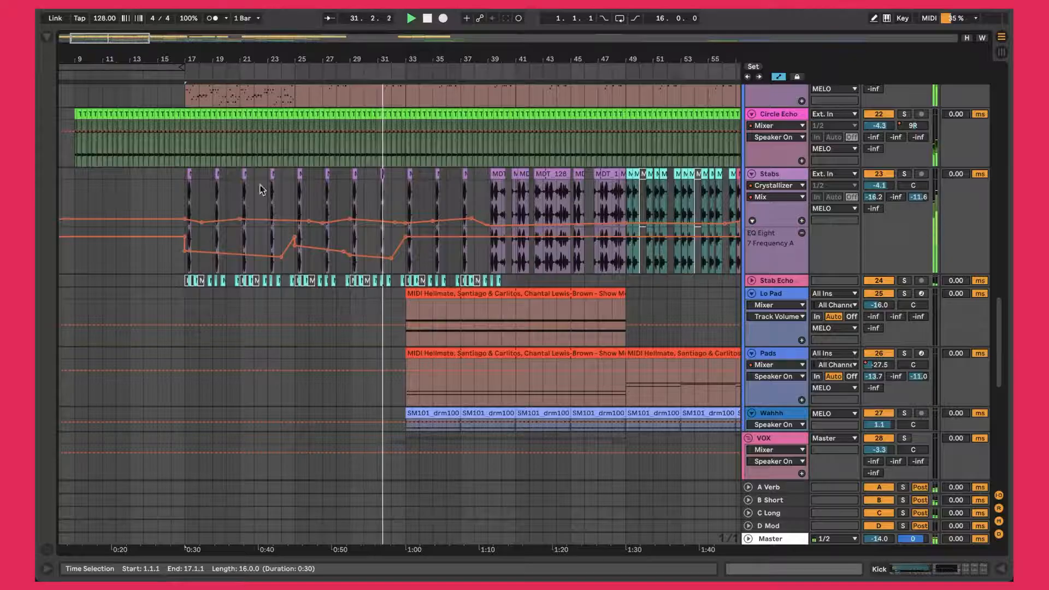
Select the first BREAK clip on the ARRANGE track and examine the deactivated Kick clips within it
{"action": "scroll", "coordinate": [348, 207], "scroll_direction": "up", "scroll_amount": 10}
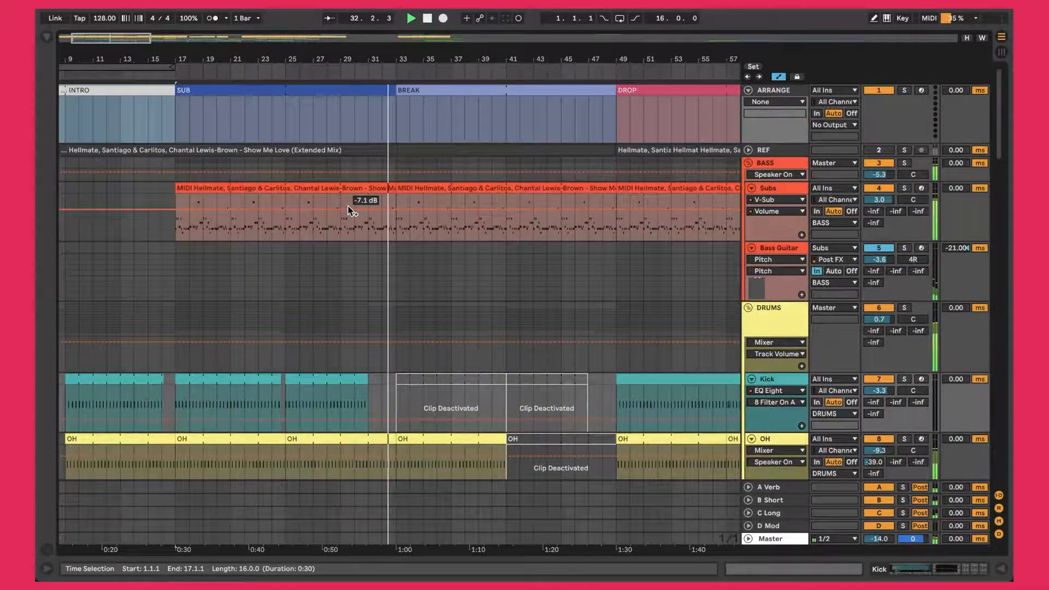
{"action": "left_click", "coordinate": [492, 88]}
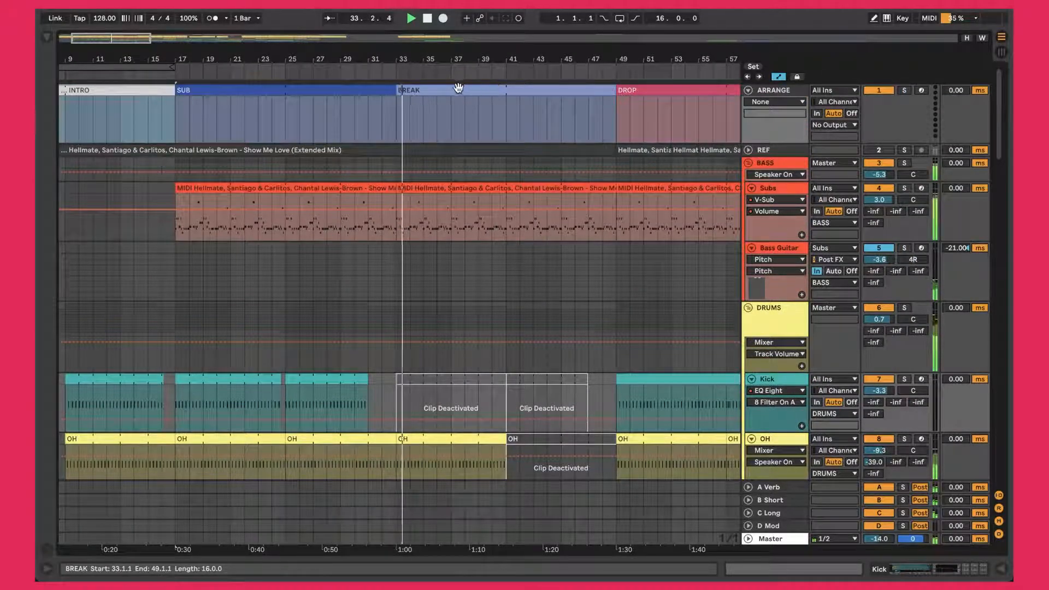
{"action": "scroll", "coordinate": [496, 141], "scroll_direction": "down", "scroll_amount": 5}
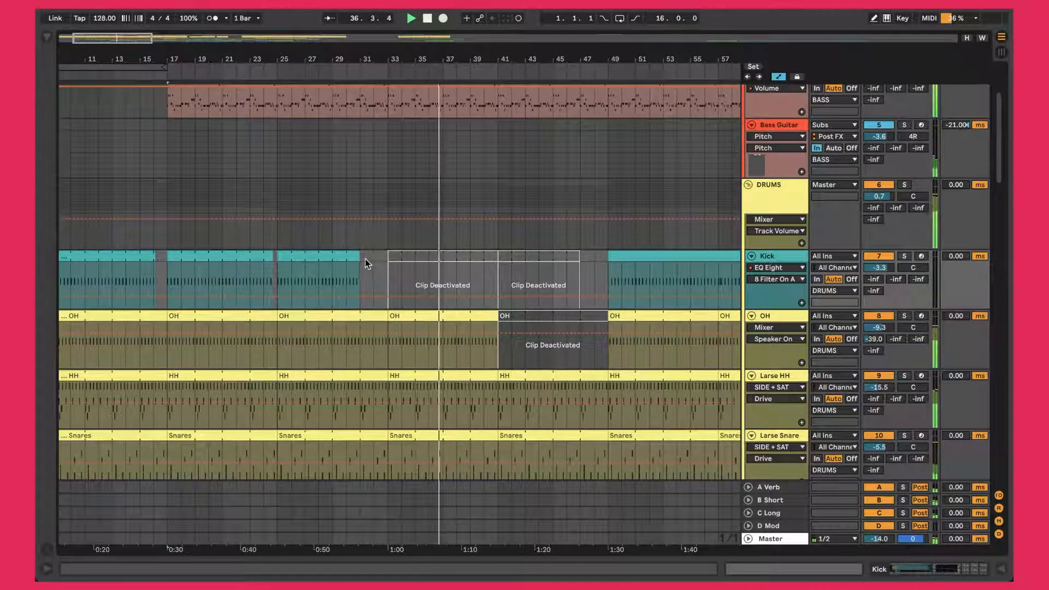
{"action": "scroll", "coordinate": [503, 244], "scroll_direction": "down", "scroll_amount": 1}
{"action": "scroll", "coordinate": [503, 244], "scroll_direction": "down", "scroll_amount": 5}
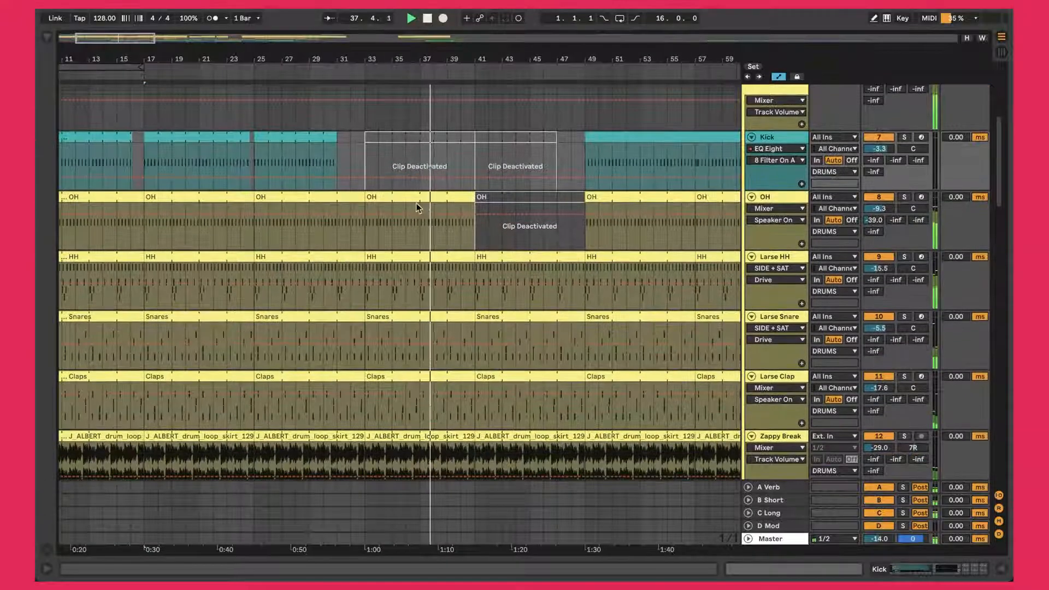
Select the OH clips at bars 33 and 41 in turn and inspect the break's percussion, Vox Lo vocal and FX clips
{"action": "left_click", "coordinate": [416, 206]}
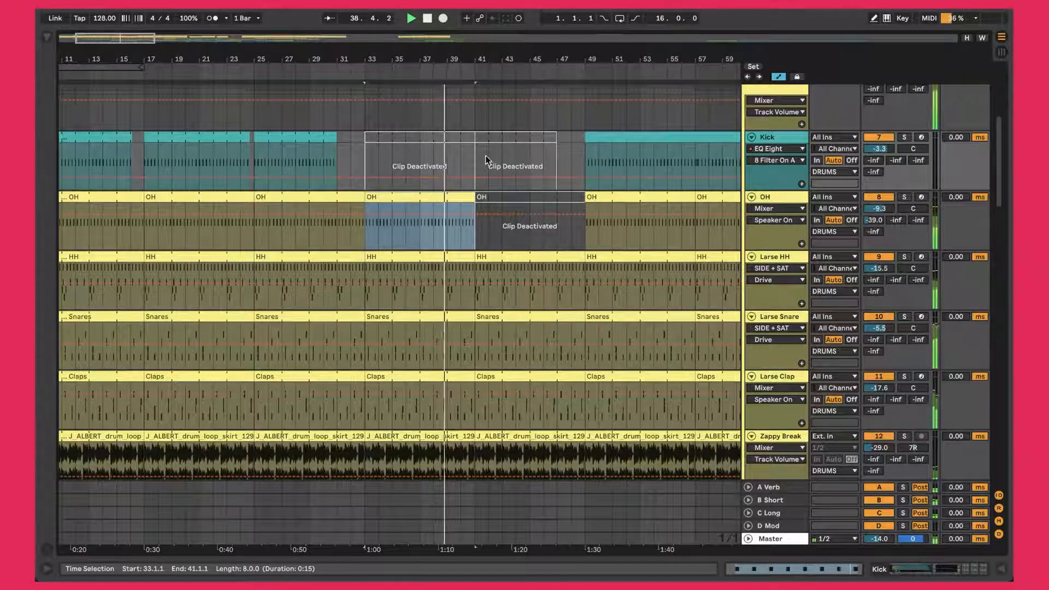
{"action": "left_click", "coordinate": [507, 196]}
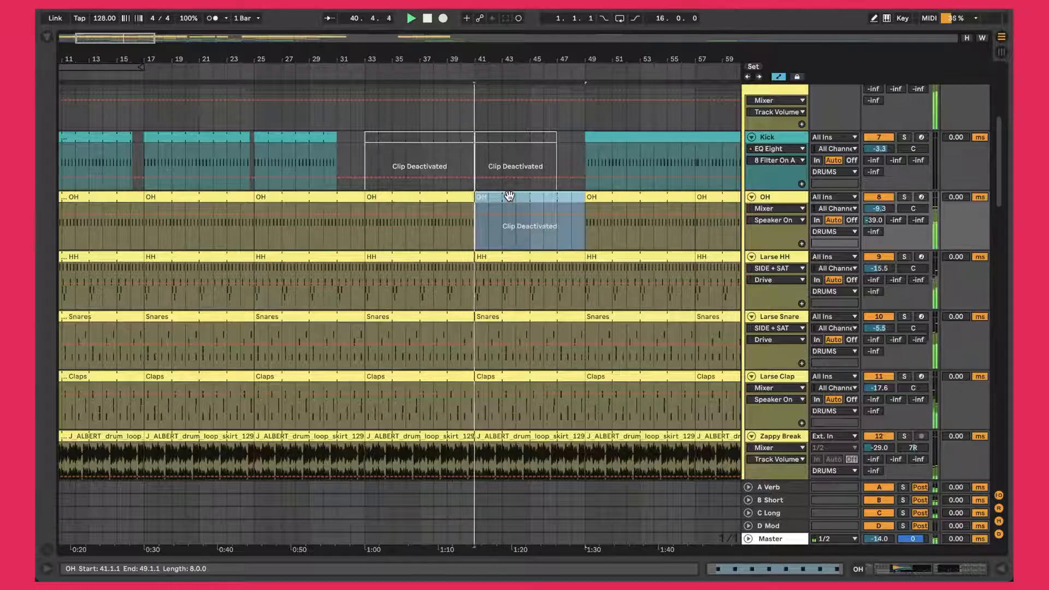
{"action": "scroll", "coordinate": [509, 196], "scroll_direction": "down", "scroll_amount": 10}
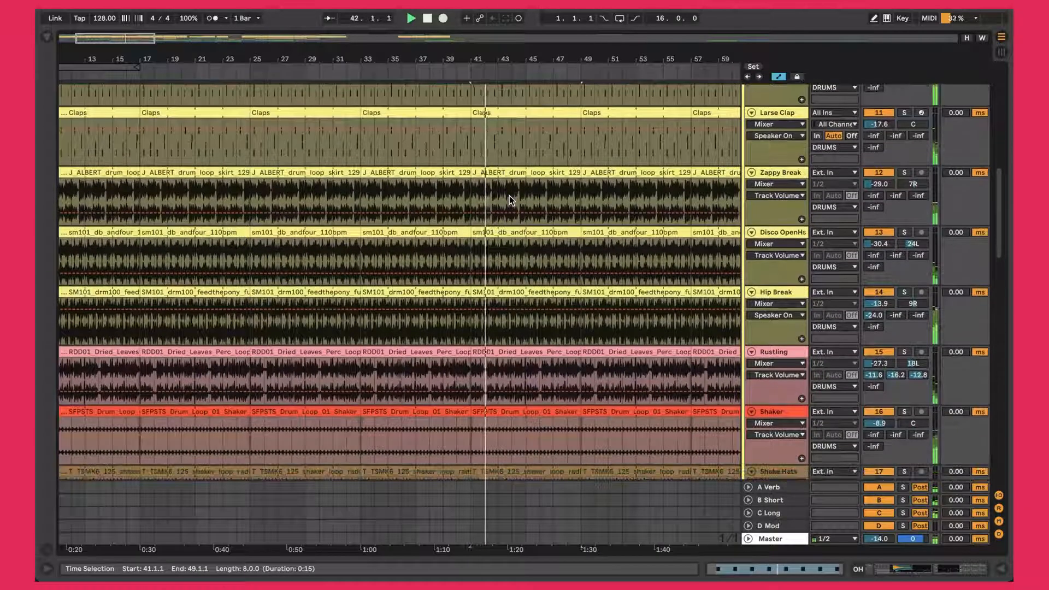
{"action": "scroll", "coordinate": [509, 196], "scroll_direction": "down", "scroll_amount": 15}
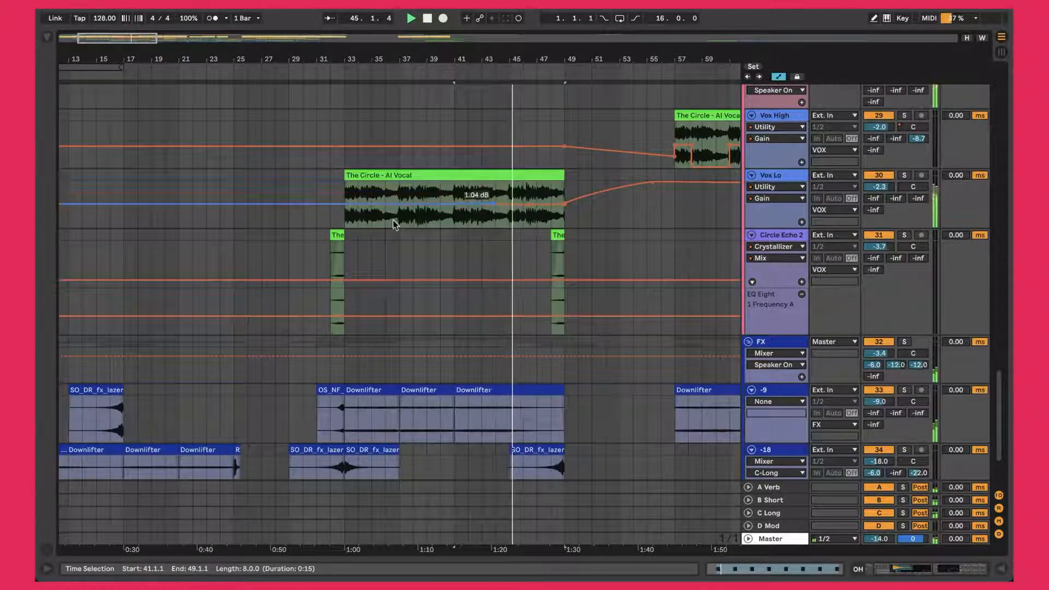
Solo the Vox Lo track briefly to audition the break's vocal, and examine the FX and Cymbals clips leading into the drop
{"action": "left_click", "coordinate": [908, 178]}
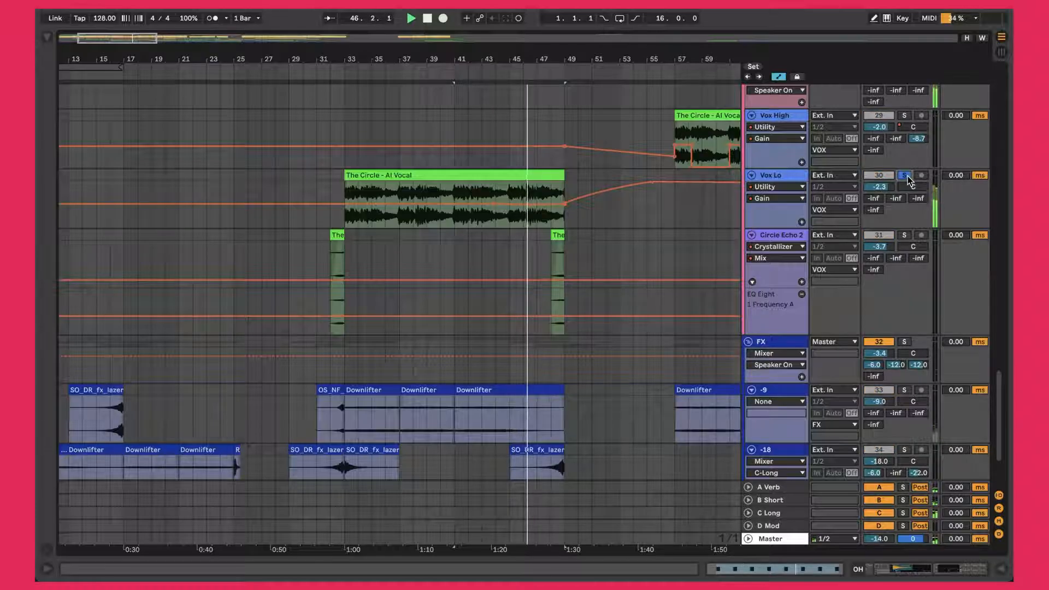
{"action": "left_click", "coordinate": [908, 178]}
{"action": "scroll", "coordinate": [408, 254], "scroll_direction": "down", "scroll_amount": 4}
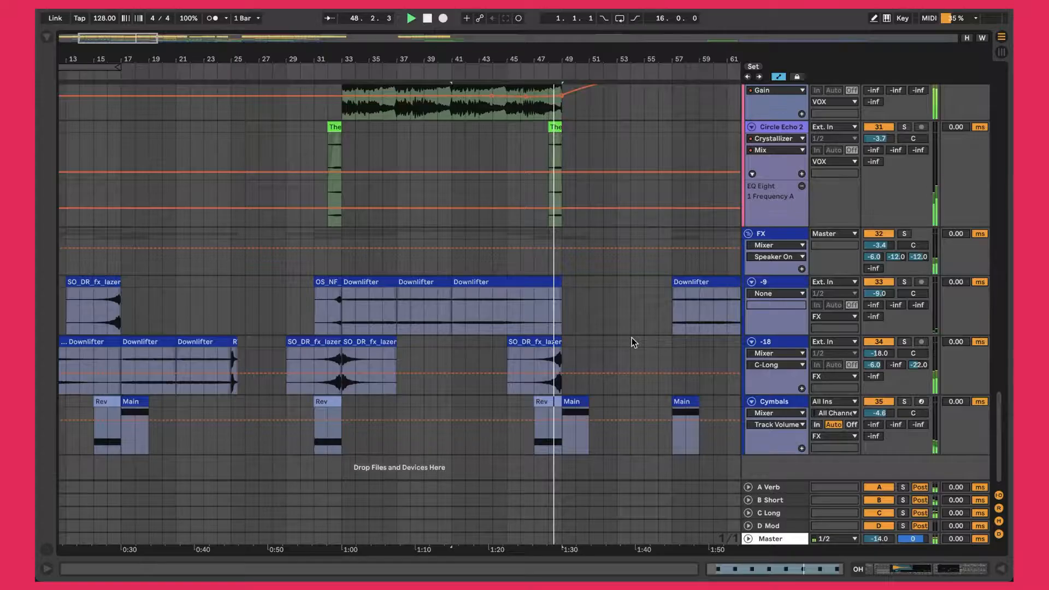
Go through the first DROP from bar 49, examining the Subs, drum, Ride, Stabs, Pads, Wahhh and vocal tracks
{"action": "scroll", "coordinate": [600, 325], "scroll_direction": "up", "scroll_amount": 10}
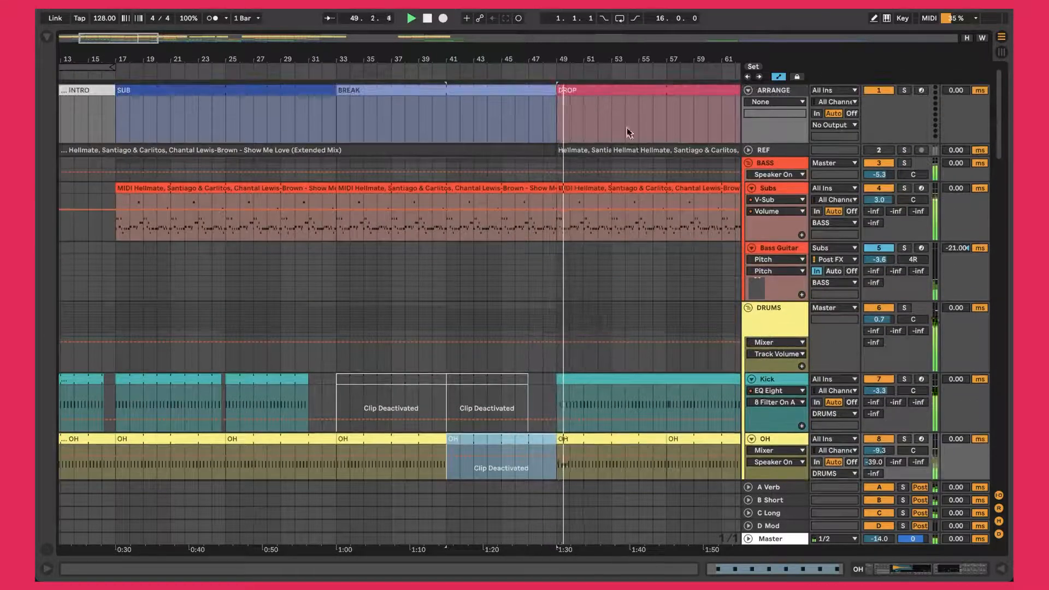
{"action": "scroll", "coordinate": [605, 133], "scroll_direction": "right", "scroll_amount": 5}
{"action": "scroll", "coordinate": [510, 246], "scroll_direction": "down", "scroll_amount": 6}
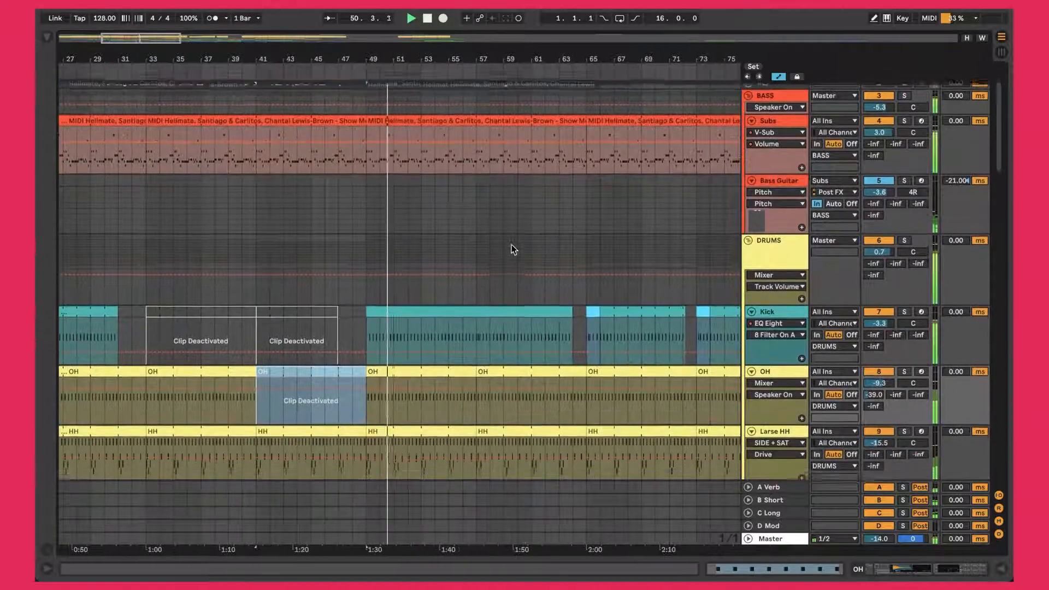
{"action": "scroll", "coordinate": [512, 249], "scroll_direction": "down", "scroll_amount": 10}
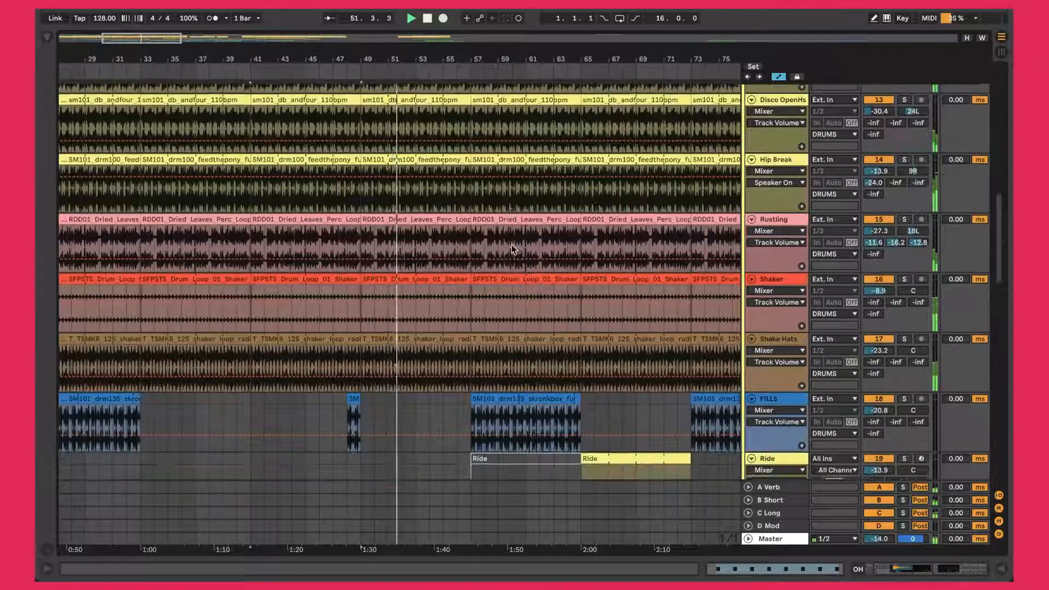
{"action": "scroll", "coordinate": [511, 248], "scroll_direction": "down", "scroll_amount": 8}
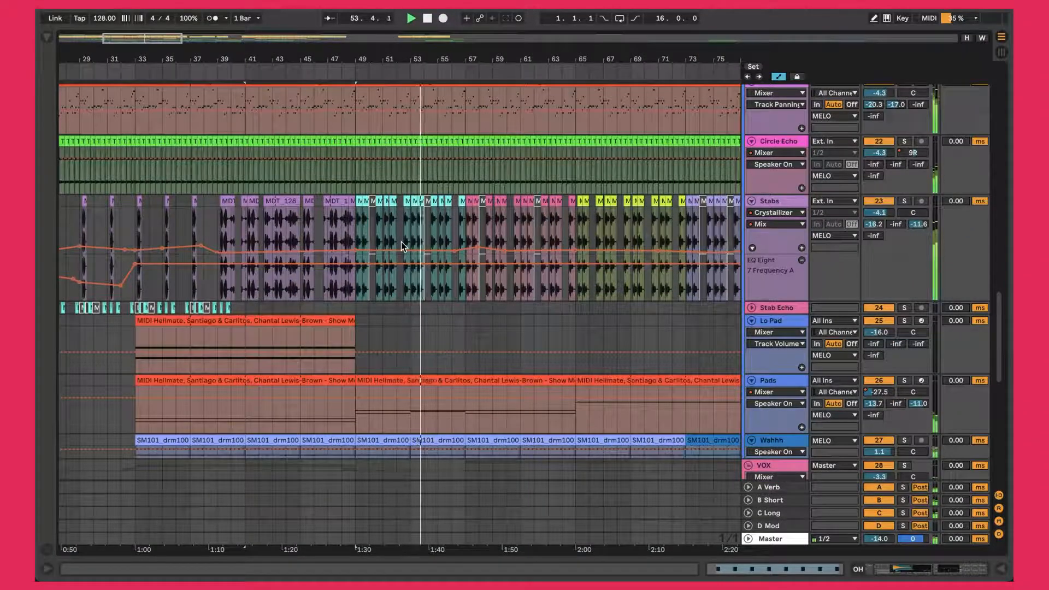
{"action": "scroll", "coordinate": [402, 246], "scroll_direction": "down", "scroll_amount": 2}
{"action": "scroll", "coordinate": [402, 247], "scroll_direction": "down", "scroll_amount": 5}
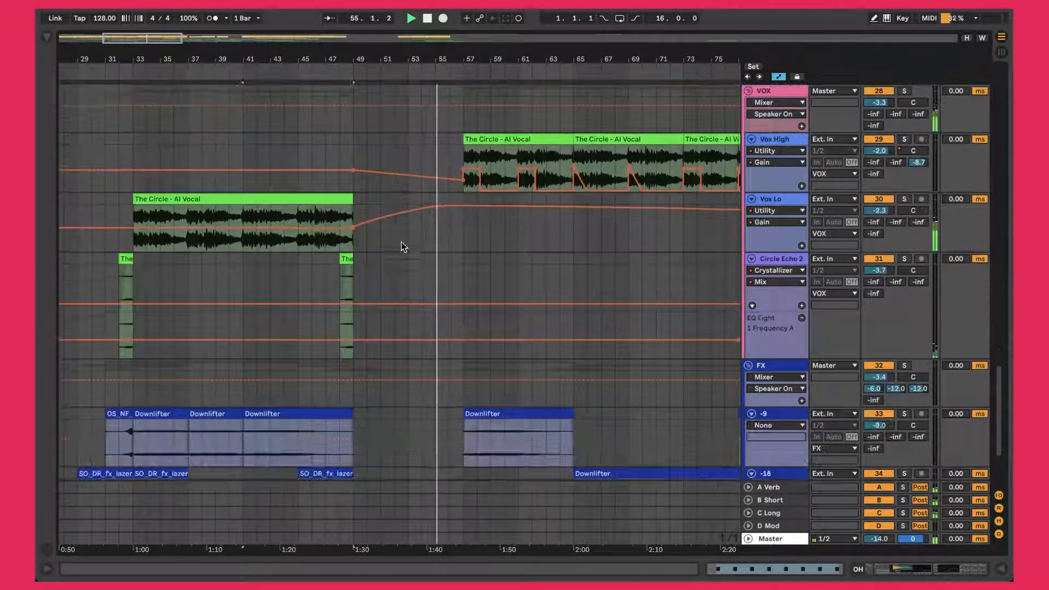
Select the Vox Lo clip from bar 33 to 49 and compare it with the Vox High clips starting at bar 57
{"action": "left_click", "coordinate": [342, 204]}
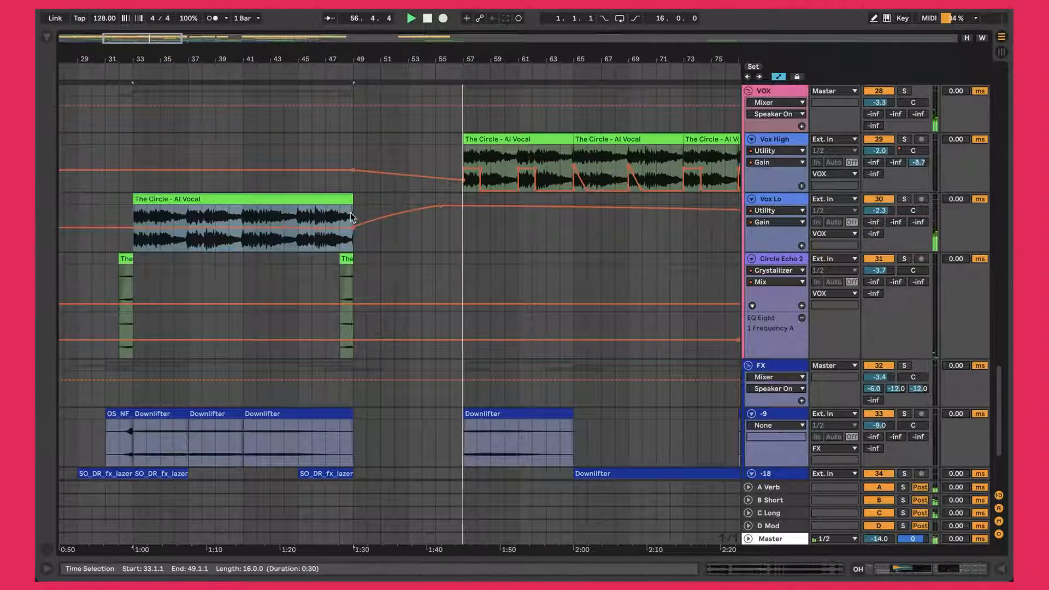
{"action": "scroll", "coordinate": [493, 224], "scroll_direction": "up", "scroll_amount": 2}
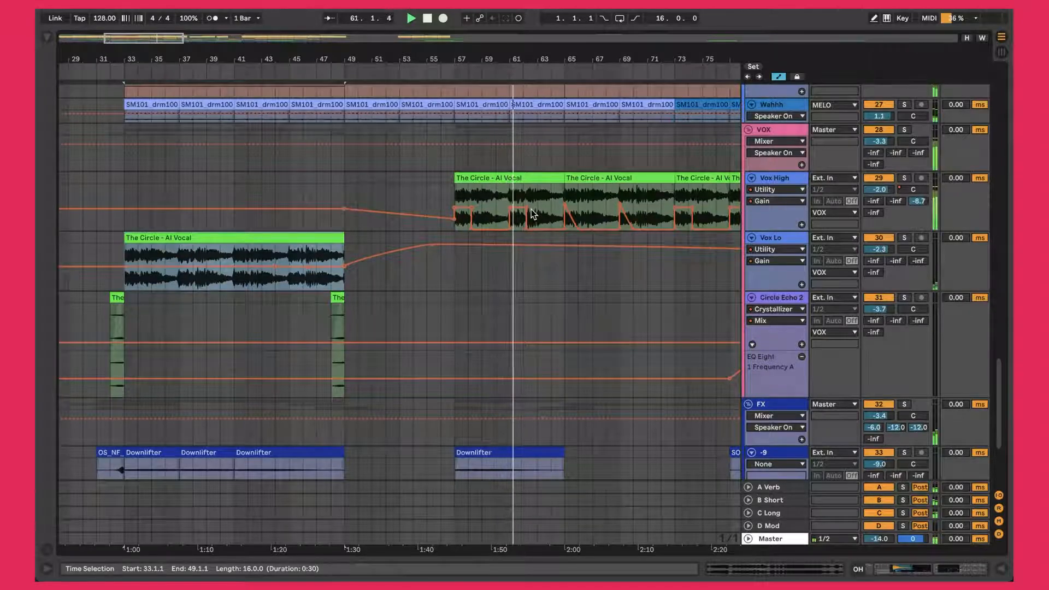
{"action": "scroll", "coordinate": [531, 209], "scroll_direction": "up", "scroll_amount": 10}
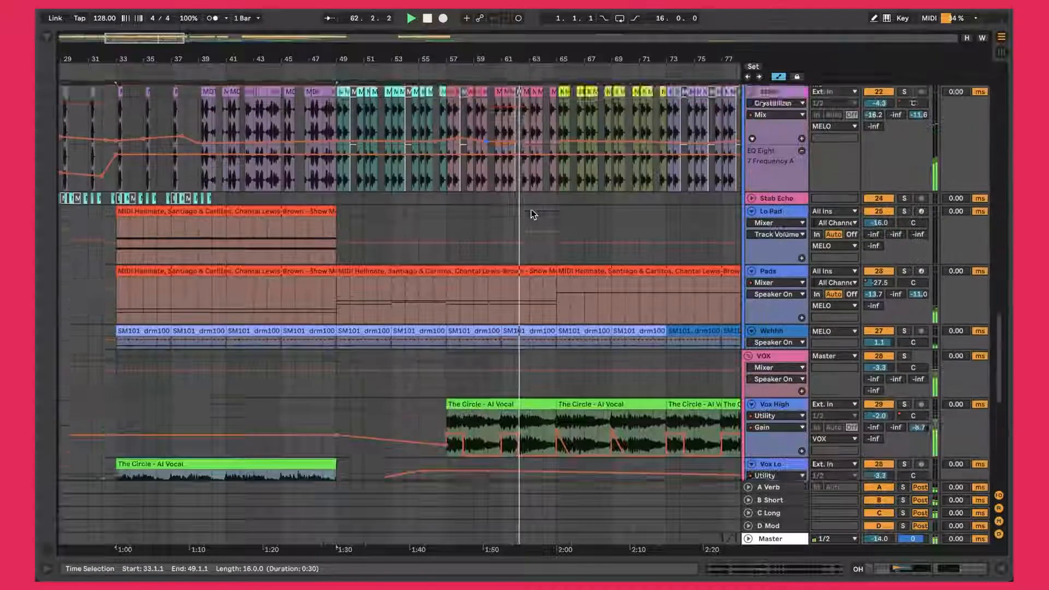
Zoom in on the Kick track around bar 65 to examine the gap and the kick pattern, and zoom back out
{"action": "scroll", "coordinate": [531, 209], "scroll_direction": "up", "scroll_amount": 15}
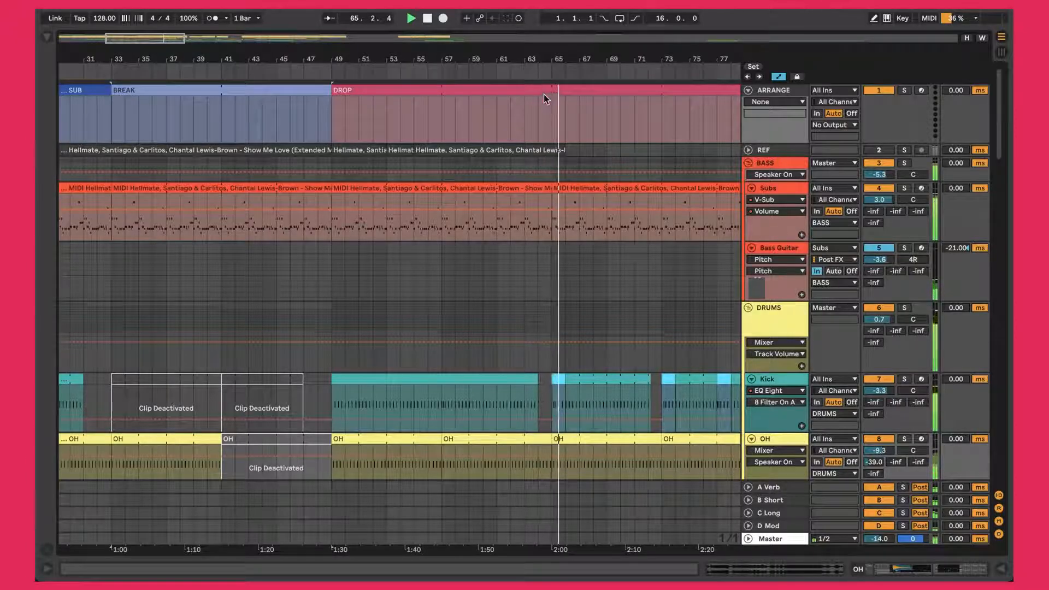
{"action": "left_click_drag", "start_coordinate": [553, 58], "coordinate": [570, 214]}
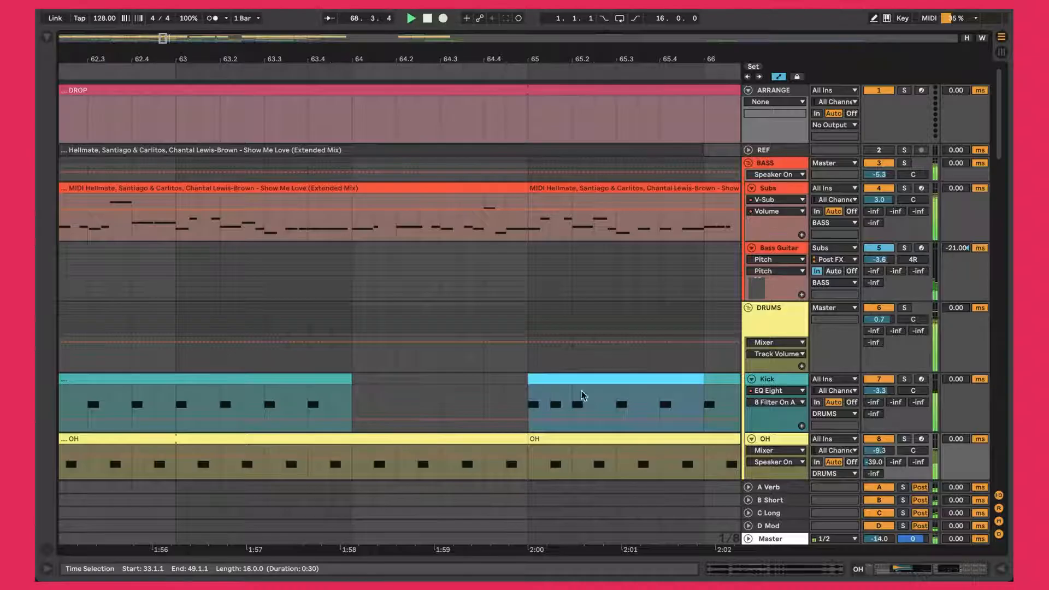
{"action": "left_click_drag", "start_coordinate": [443, 60], "coordinate": [348, 10]}
Go through the drop's second half, examining the Kick gaps, FILLS, the Ride clip at bar 65, Vox High, FX and Cymbals
{"action": "scroll", "coordinate": [445, 279], "scroll_direction": "down", "scroll_amount": 15}
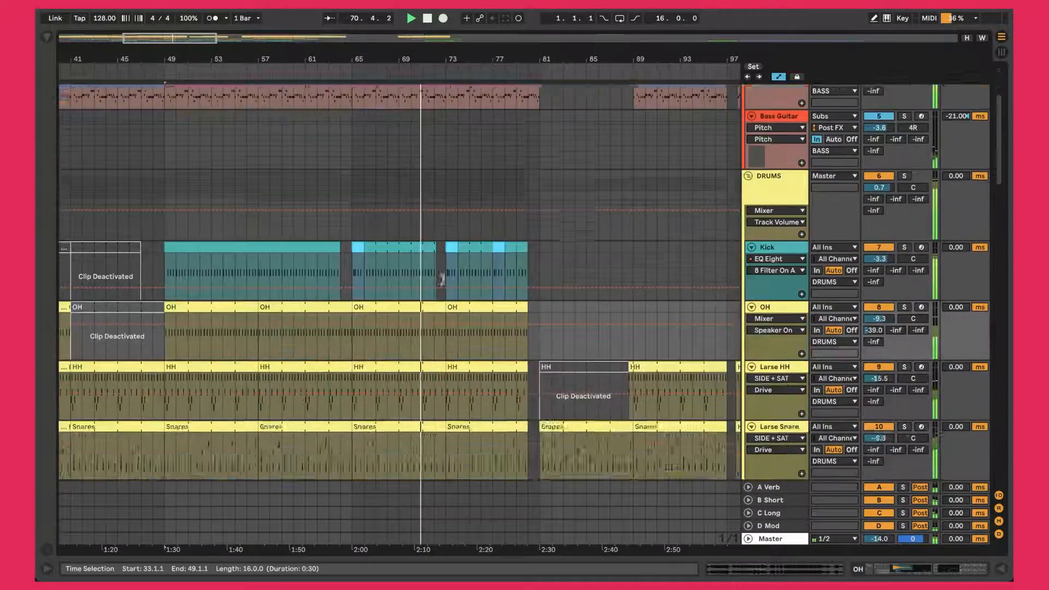
{"action": "scroll", "coordinate": [444, 280], "scroll_direction": "down", "scroll_amount": 2}
{"action": "scroll", "coordinate": [444, 280], "scroll_direction": "up", "scroll_amount": 8}
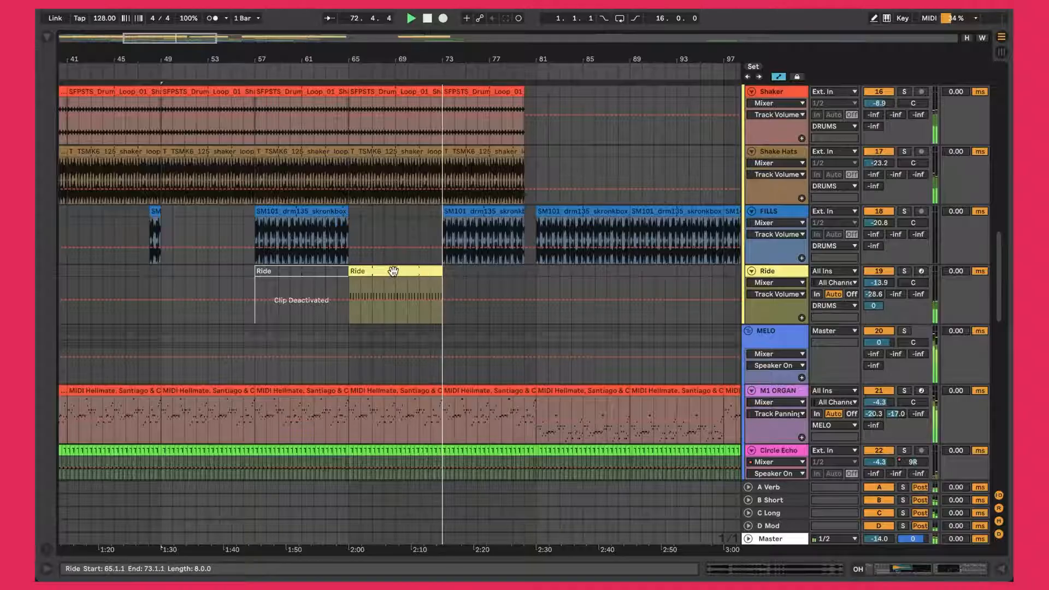
{"action": "scroll", "coordinate": [501, 190], "scroll_direction": "down", "scroll_amount": 5}
{"action": "scroll", "coordinate": [483, 244], "scroll_direction": "down", "scroll_amount": 10}
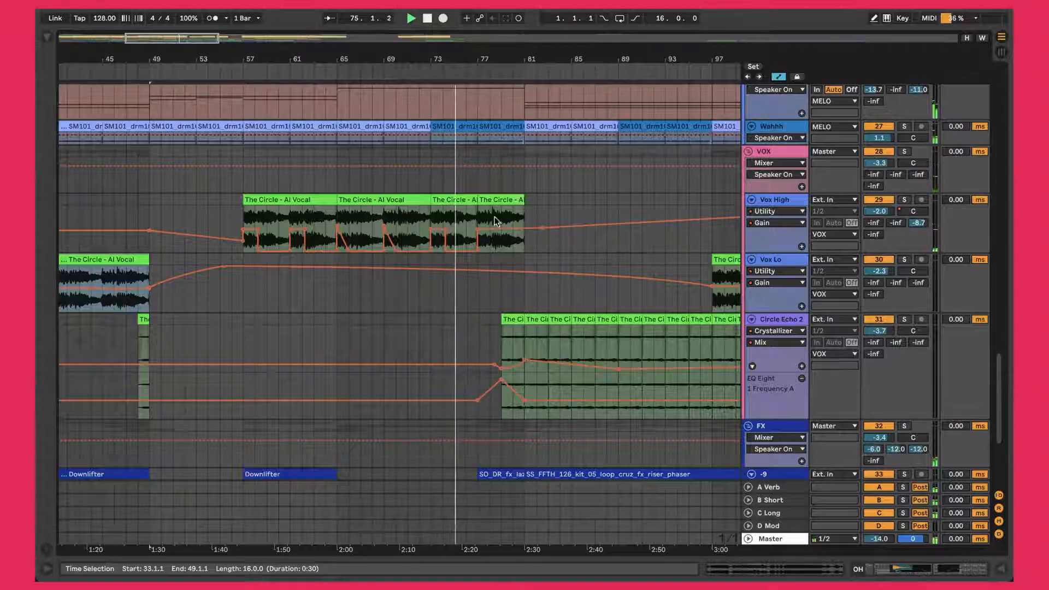
{"action": "scroll", "coordinate": [434, 267], "scroll_direction": "down", "scroll_amount": 8}
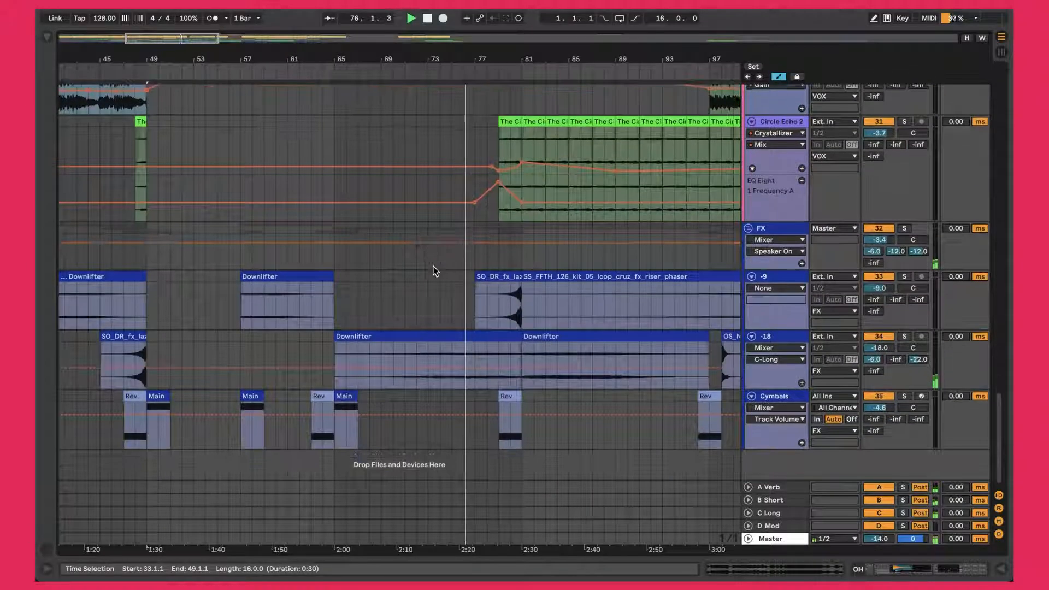
Examine the Wahhh clips around bar 73 and solo the Wahhh track briefly to audition them
{"action": "scroll", "coordinate": [434, 266], "scroll_direction": "up", "scroll_amount": 7}
{"action": "scroll", "coordinate": [433, 267], "scroll_direction": "up", "scroll_amount": 8}
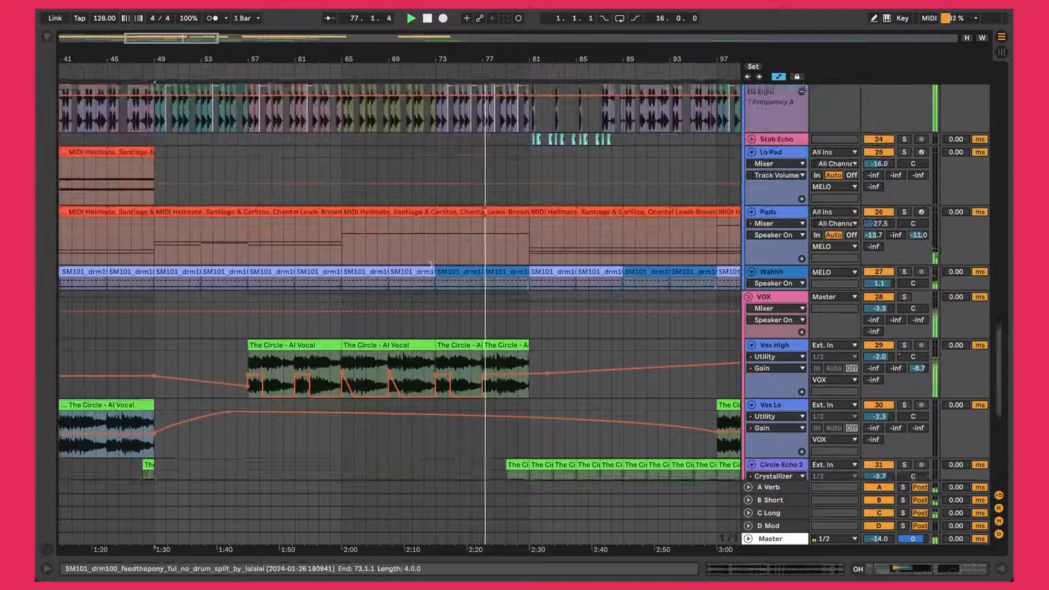
{"action": "scroll", "coordinate": [442, 265], "scroll_direction": "down", "scroll_amount": 10}
{"action": "scroll", "coordinate": [448, 263], "scroll_direction": "up", "scroll_amount": 6}
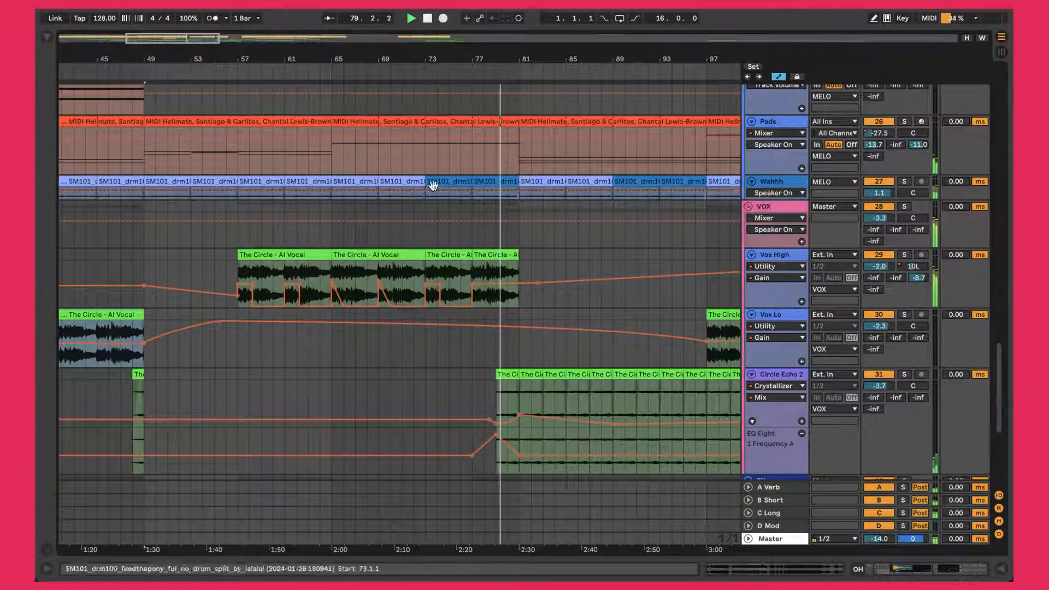
{"action": "left_click", "coordinate": [905, 182]}
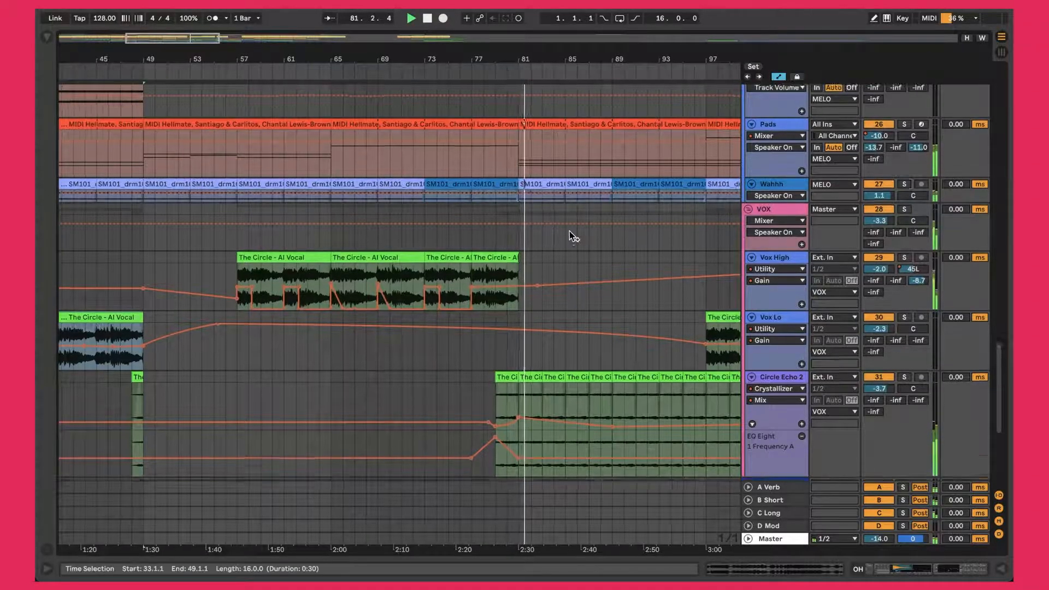
Go to the second BREAK at bar 81 and examine its Subs, Kick, OH, Larse HH, snare and clap clips
{"action": "scroll", "coordinate": [570, 231], "scroll_direction": "up", "scroll_amount": 15}
{"action": "scroll", "coordinate": [570, 232], "scroll_direction": "up", "scroll_amount": 10}
{"action": "scroll", "coordinate": [570, 231], "scroll_direction": "right", "scroll_amount": 5}
{"action": "scroll", "coordinate": [570, 231], "scroll_direction": "right", "scroll_amount": 1}
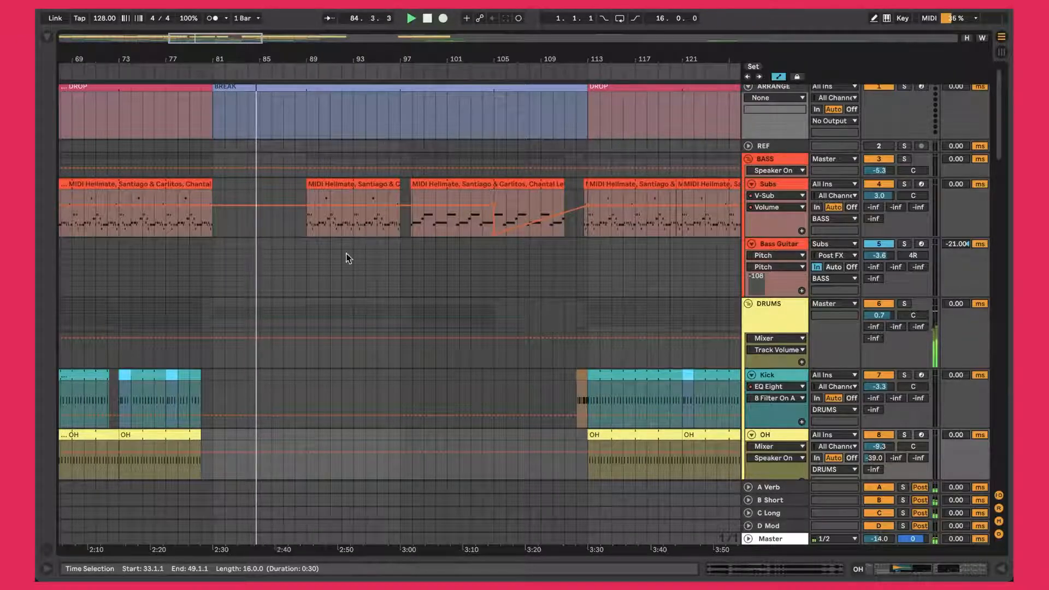
{"action": "scroll", "coordinate": [267, 197], "scroll_direction": "down", "scroll_amount": 8}
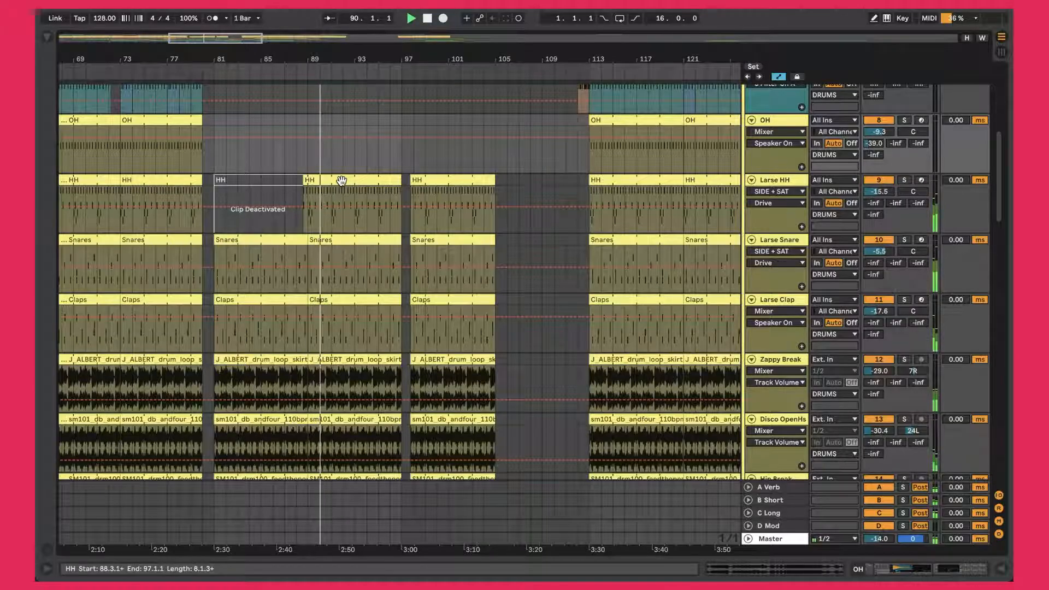
{"action": "scroll", "coordinate": [342, 183], "scroll_direction": "up", "scroll_amount": 6}
{"action": "scroll", "coordinate": [373, 203], "scroll_direction": "down", "scroll_amount": 2}
Examine the second break's melodic layers: M1 ORGAN, Circle Echo, Stabs, Stab Echo, Lo Pad, Pads and Wahhh
{"action": "scroll", "coordinate": [372, 202], "scroll_direction": "down", "scroll_amount": 15}
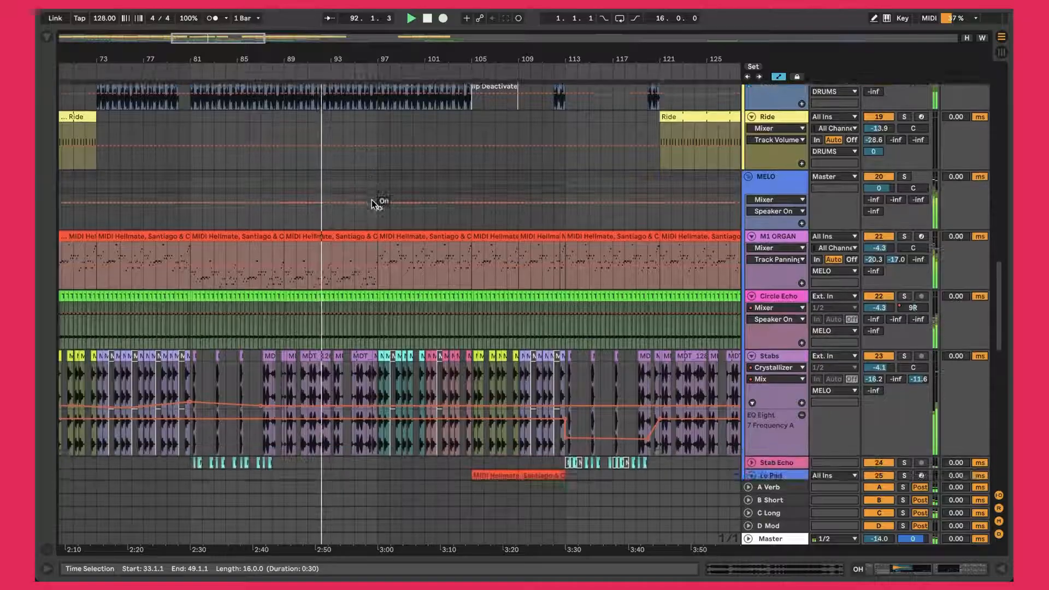
{"action": "scroll", "coordinate": [372, 198], "scroll_direction": "down", "scroll_amount": 3}
{"action": "scroll", "coordinate": [309, 263], "scroll_direction": "down", "scroll_amount": 8}
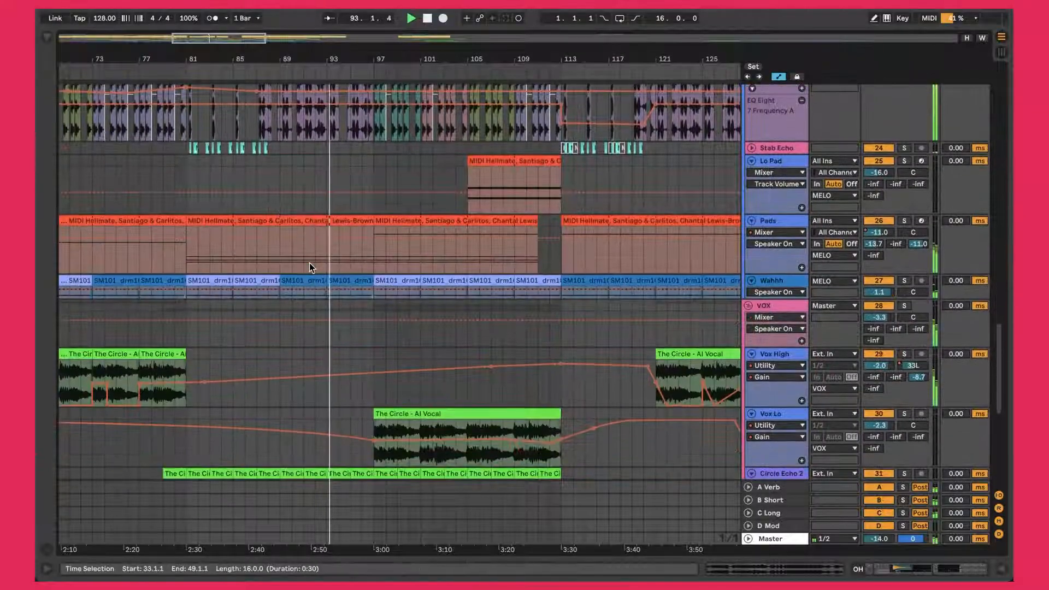
Inspect the second break's Vox Lo and Circle Echo 2 clips, soloing the Vox High track briefly
{"action": "scroll", "coordinate": [309, 263], "scroll_direction": "down", "scroll_amount": 3}
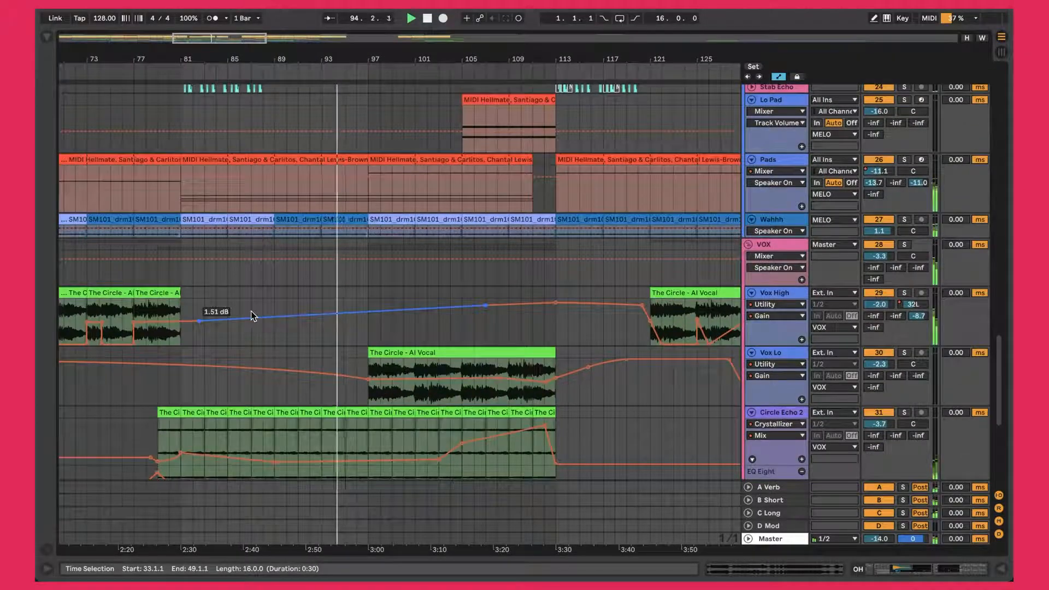
{"action": "left_click", "coordinate": [904, 293]}
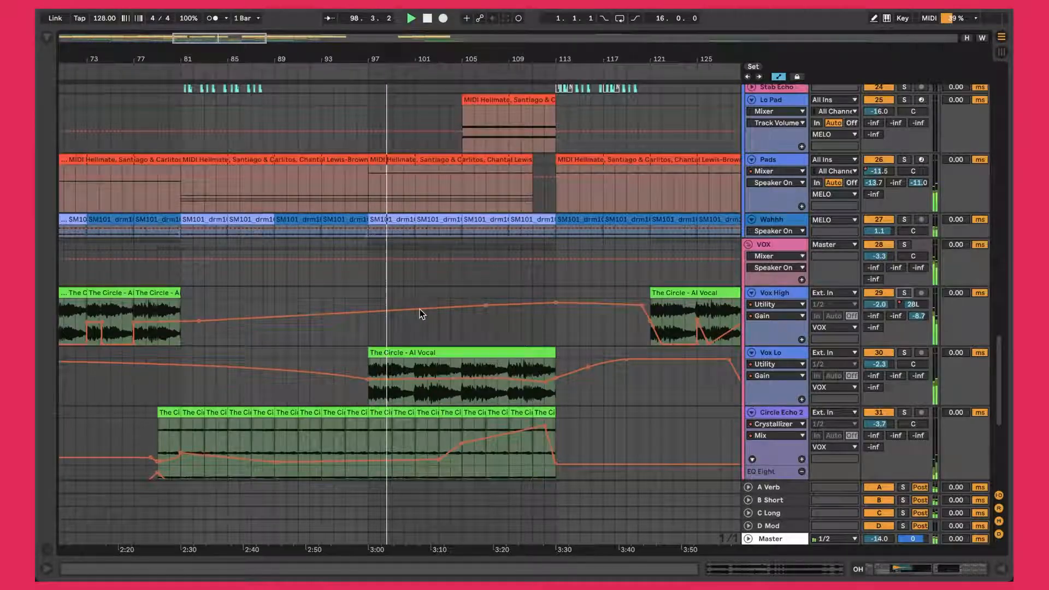
{"action": "scroll", "coordinate": [419, 309], "scroll_direction": "down", "scroll_amount": 2}
{"action": "scroll", "coordinate": [421, 312], "scroll_direction": "up", "scroll_amount": 6}
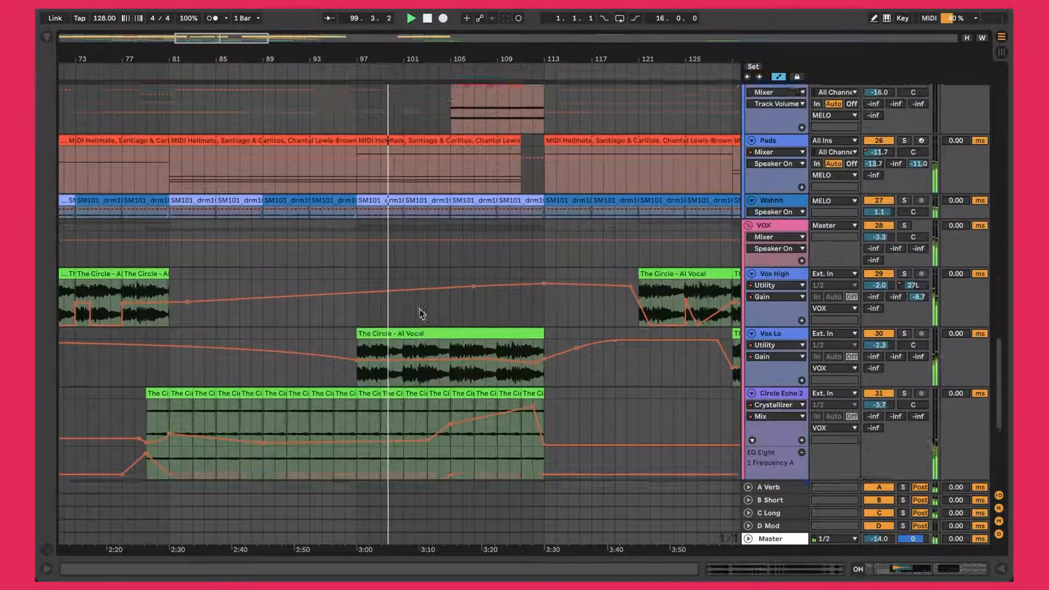
Select the riser phaser clip starting at bar 81 on the -9 track within the second break's FX layers
{"action": "scroll", "coordinate": [417, 261], "scroll_direction": "down", "scroll_amount": 7}
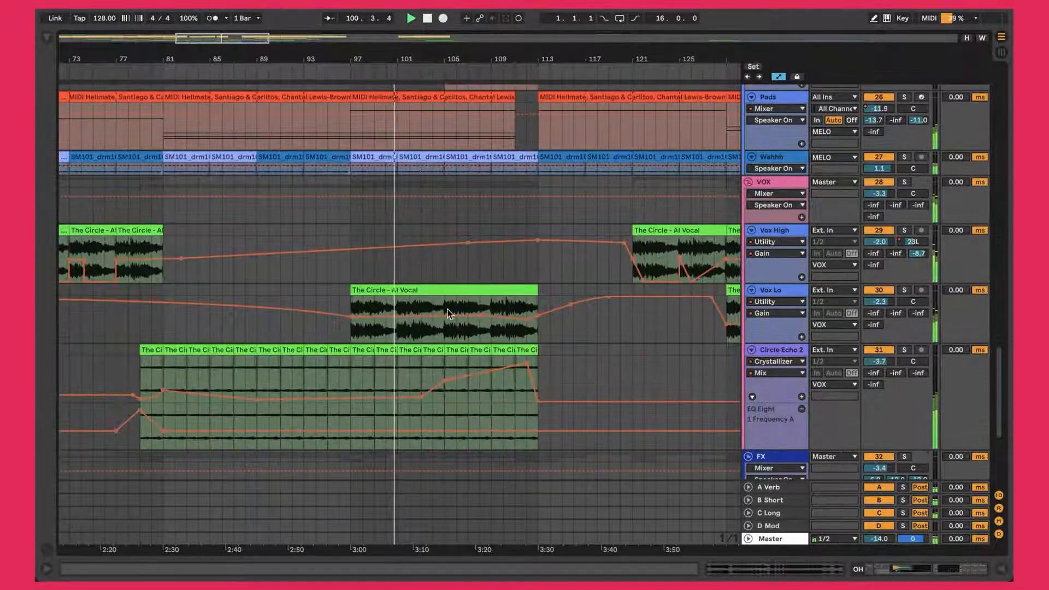
{"action": "scroll", "coordinate": [507, 299], "scroll_direction": "down", "scroll_amount": 10}
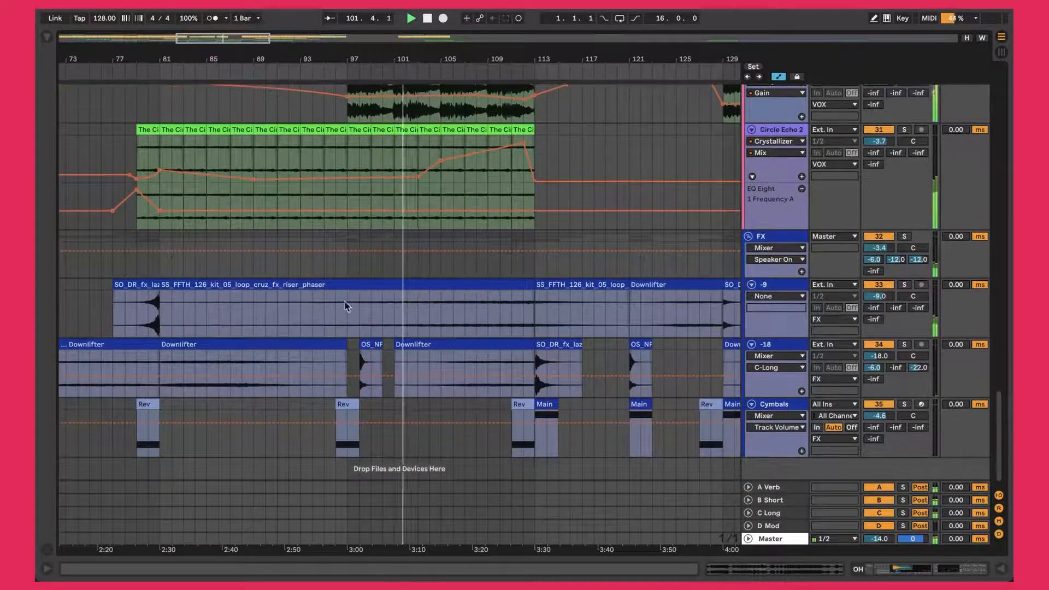
{"action": "left_click", "coordinate": [175, 286]}
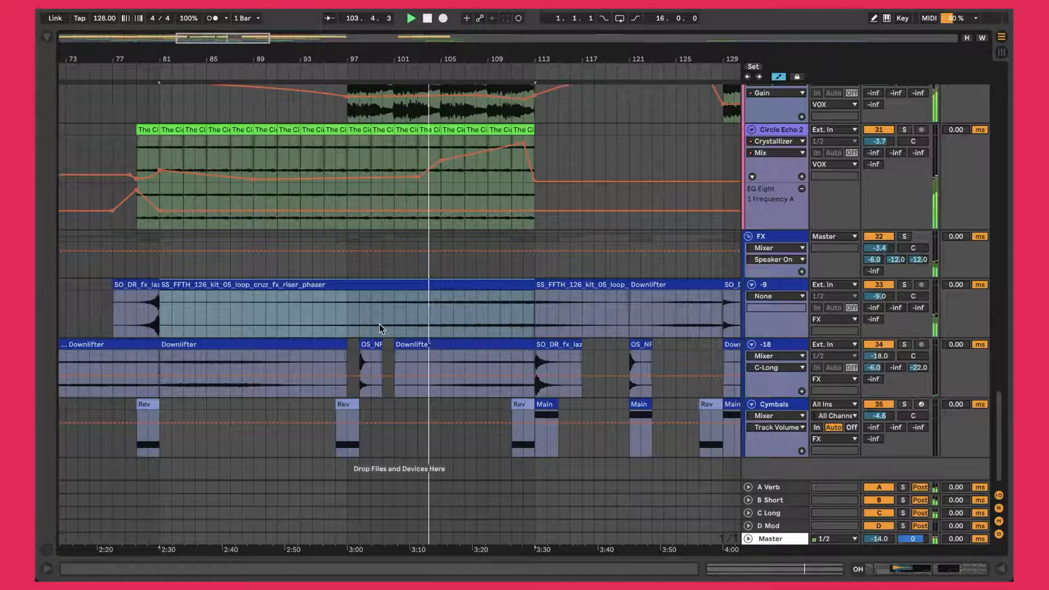
Examine the second break's build from bar 105, covering the drum dropout, the Subs volume automation and the Lo Pad and Pads clips
{"action": "scroll", "coordinate": [381, 328], "scroll_direction": "up", "scroll_amount": 10}
{"action": "scroll", "coordinate": [379, 323], "scroll_direction": "up", "scroll_amount": 15}
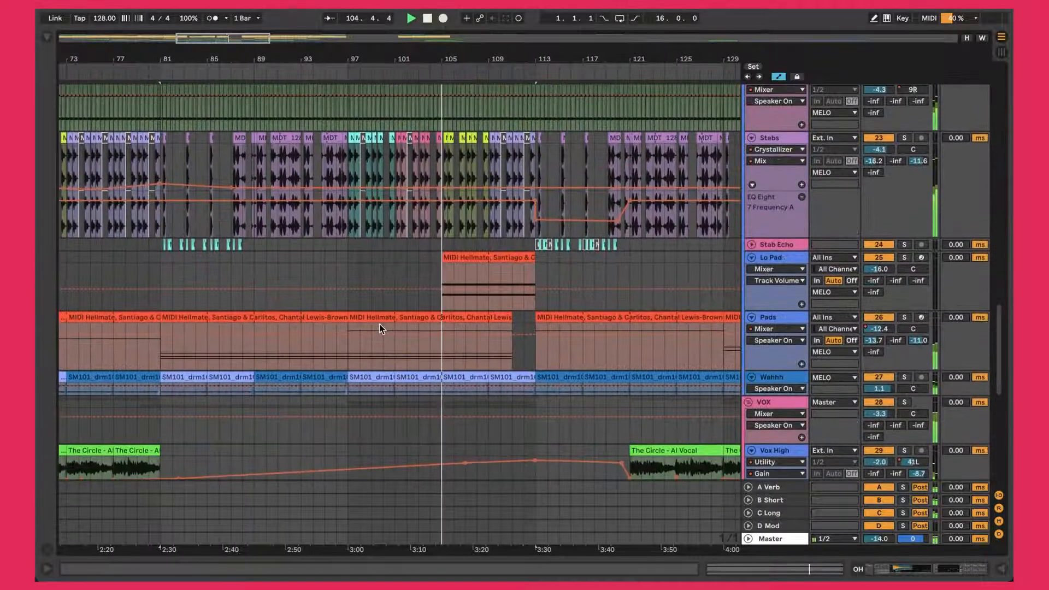
{"action": "scroll", "coordinate": [379, 324], "scroll_direction": "down", "scroll_amount": 6}
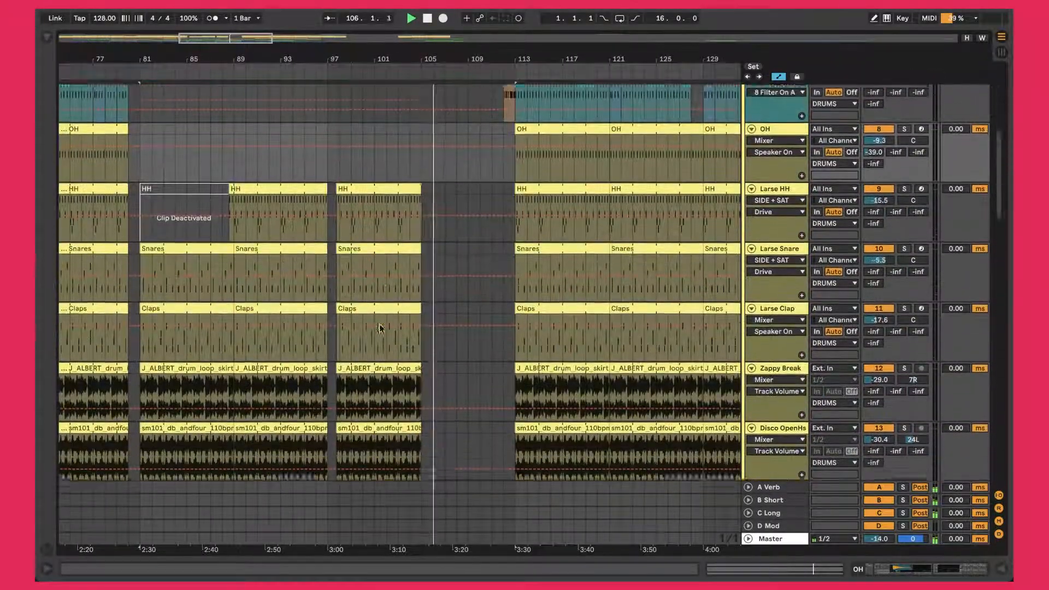
{"action": "scroll", "coordinate": [470, 416], "scroll_direction": "up", "scroll_amount": 6}
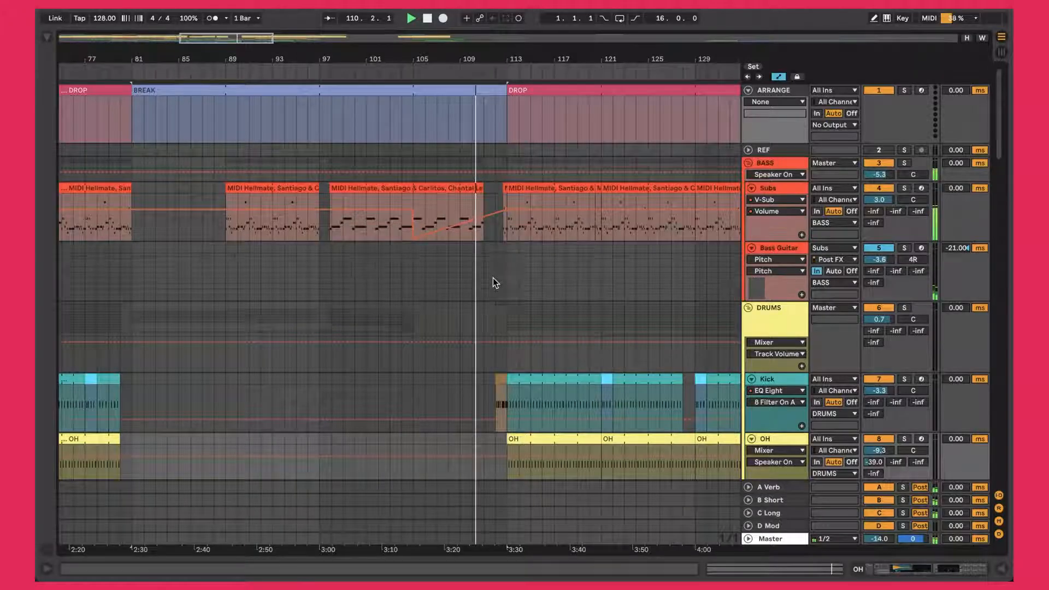
{"action": "scroll", "coordinate": [492, 283], "scroll_direction": "down", "scroll_amount": 10}
{"action": "scroll", "coordinate": [492, 282], "scroll_direction": "down", "scroll_amount": 6}
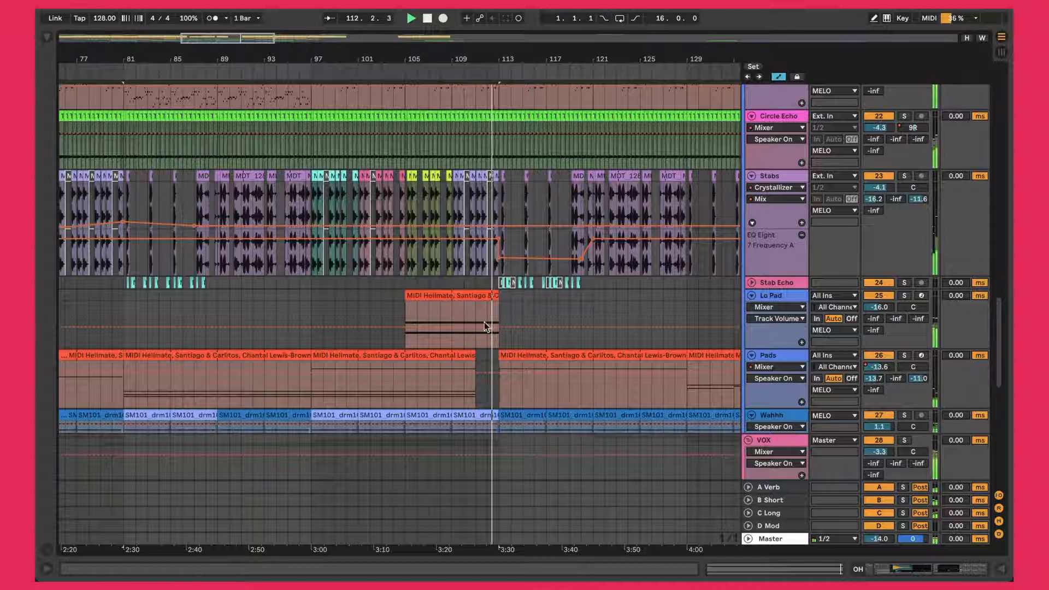
Select the one-bar Kick clip at bar 112, just before the second DROP
{"action": "scroll", "coordinate": [487, 328], "scroll_direction": "up", "scroll_amount": 14}
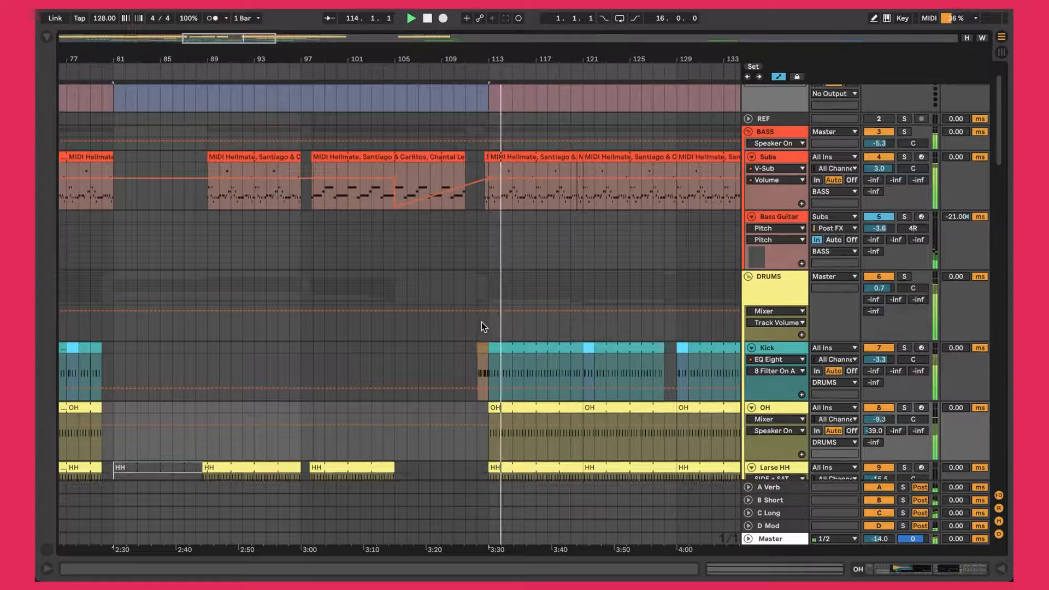
{"action": "left_click", "coordinate": [479, 348]}
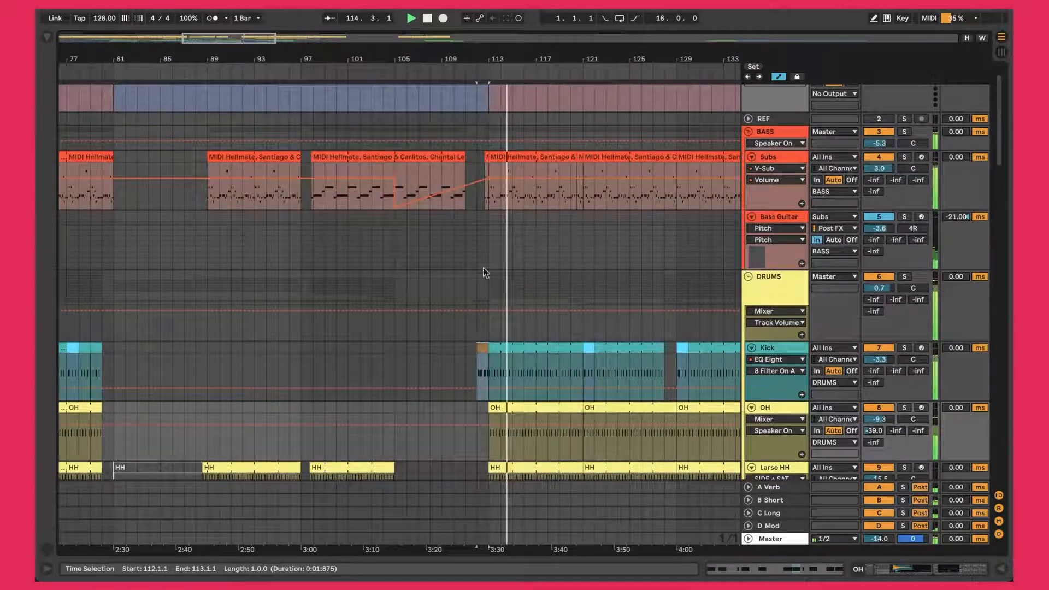
Inspect the notes of the one-bar Kick fill at bar 112, then close the clip's note view
{"action": "left_click_drag", "start_coordinate": [484, 59], "coordinate": [474, 85]}
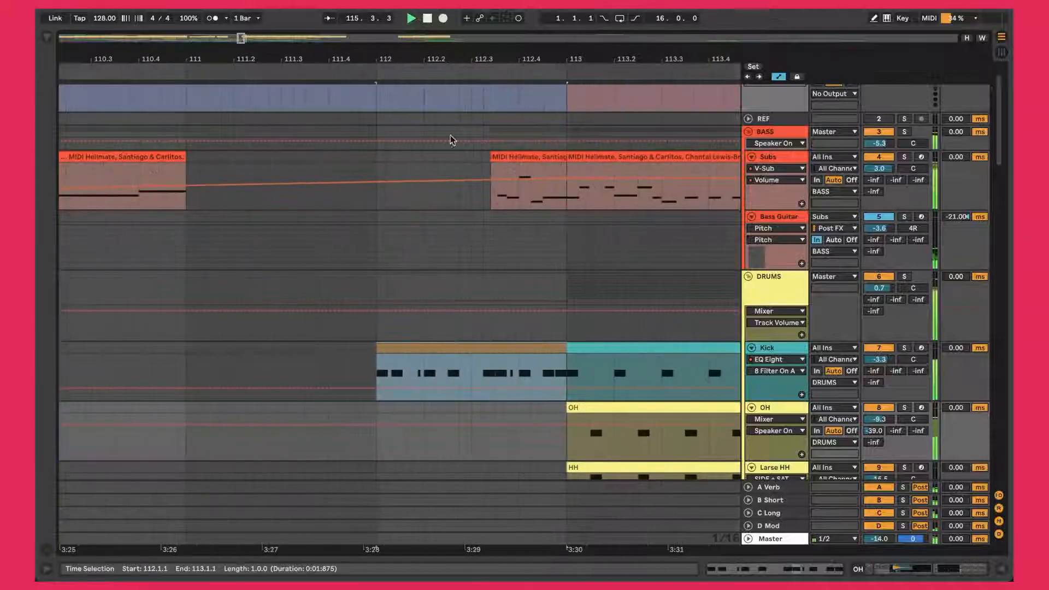
{"action": "double_click", "coordinate": [415, 343]}
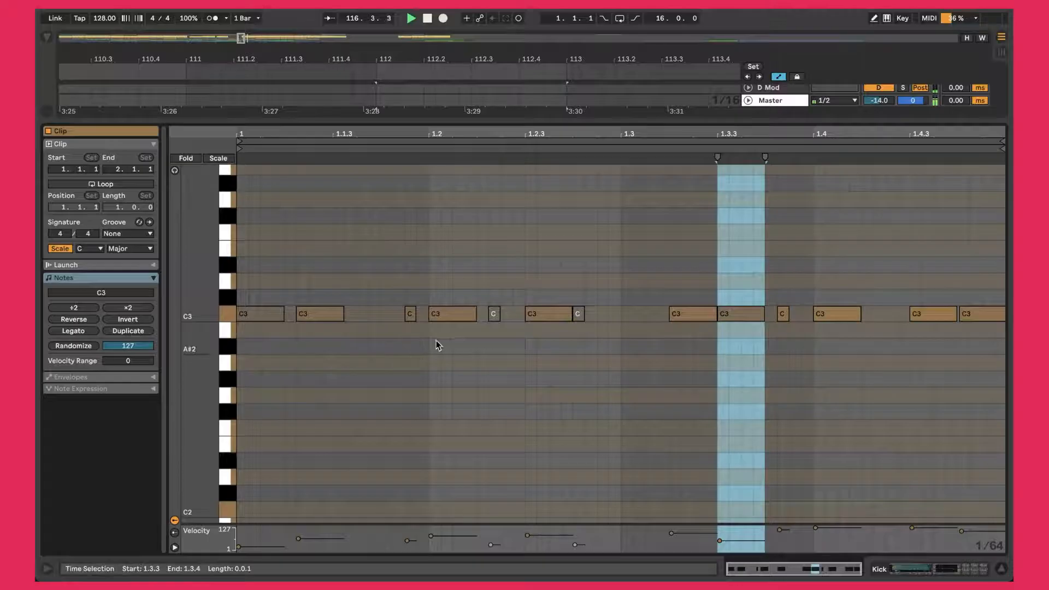
{"action": "key", "text": "alt+super+l"}
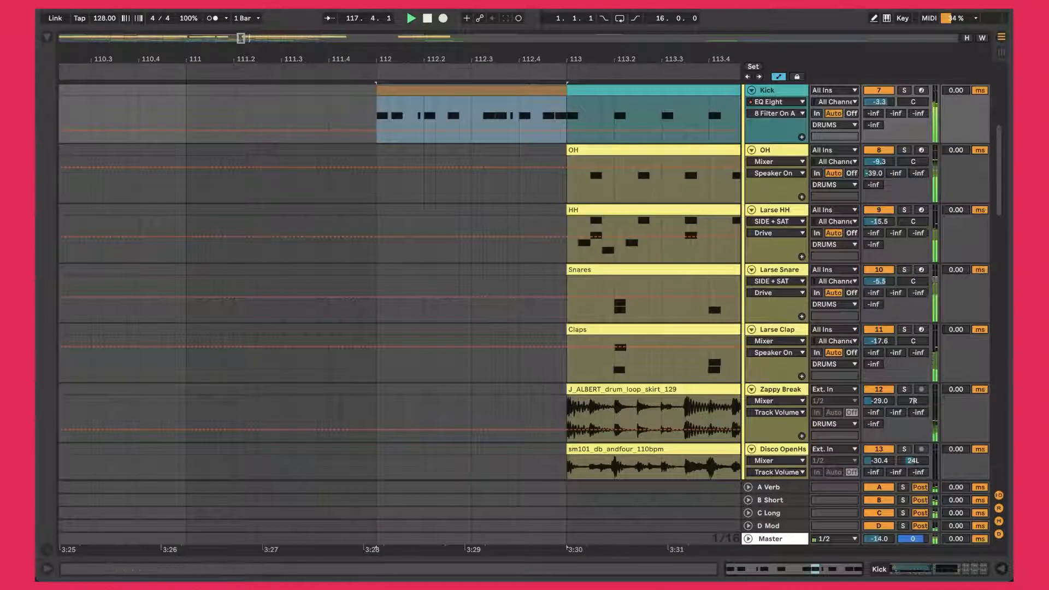
Examine the second DROP's layers from bar 113, from the drums and Ride through the Stabs and Pads to the vocals
{"action": "left_click_drag", "start_coordinate": [478, 58], "coordinate": [290, 33]}
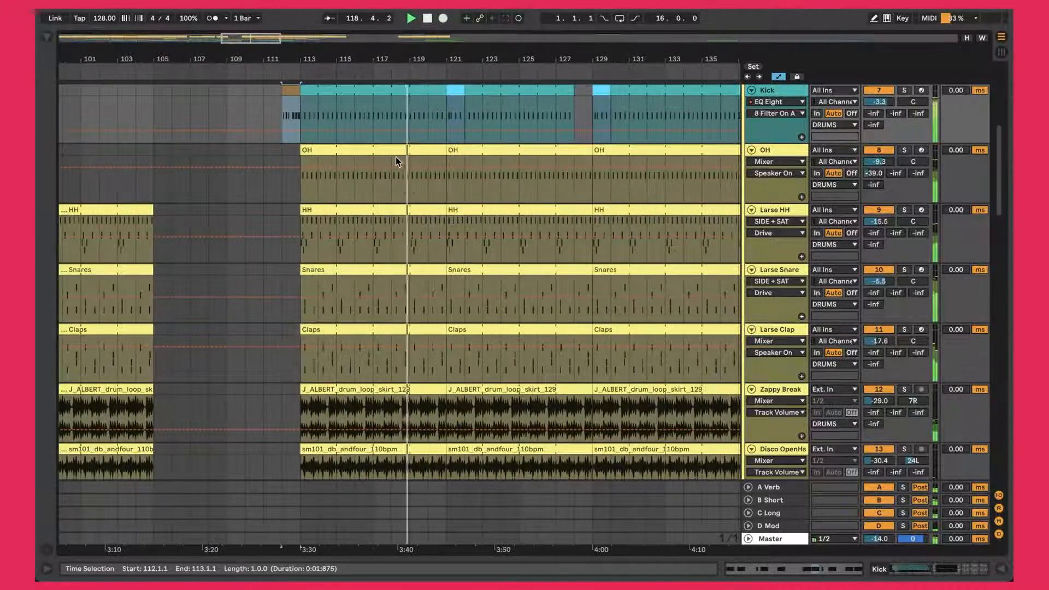
{"action": "scroll", "coordinate": [396, 158], "scroll_direction": "up", "scroll_amount": 8}
{"action": "left_click_drag", "start_coordinate": [496, 59], "coordinate": [494, 32]}
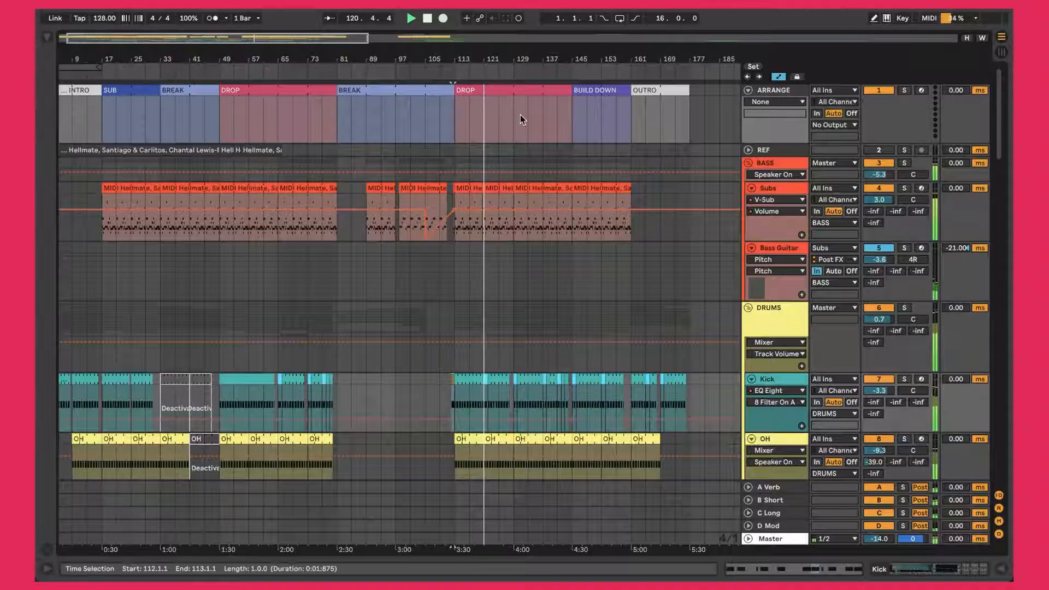
{"action": "scroll", "coordinate": [524, 171], "scroll_direction": "down", "scroll_amount": 15}
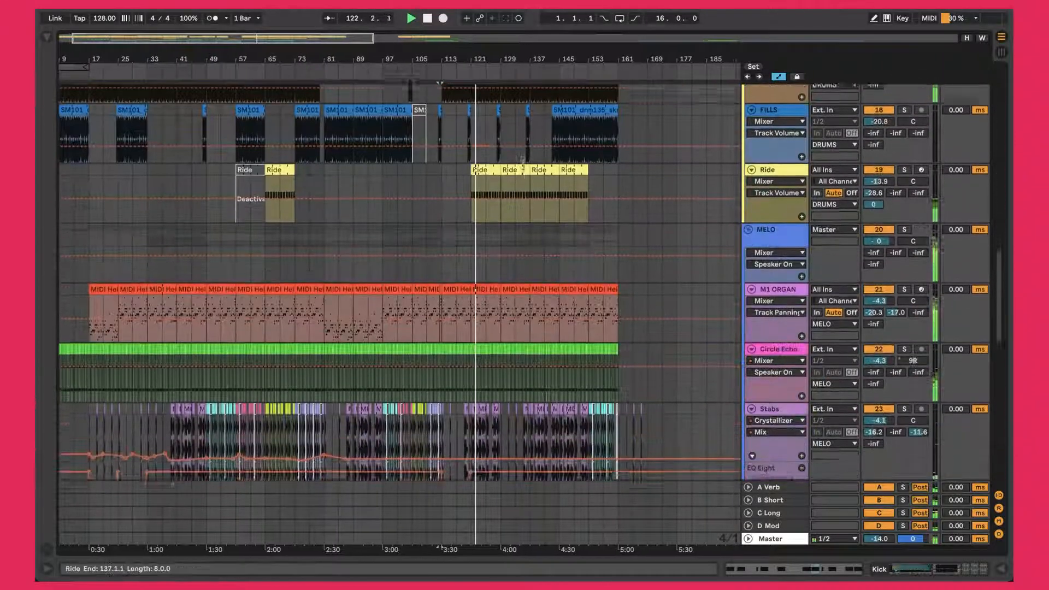
{"action": "scroll", "coordinate": [525, 167], "scroll_direction": "down", "scroll_amount": 8}
{"action": "left_click_drag", "start_coordinate": [459, 58], "coordinate": [458, 104]}
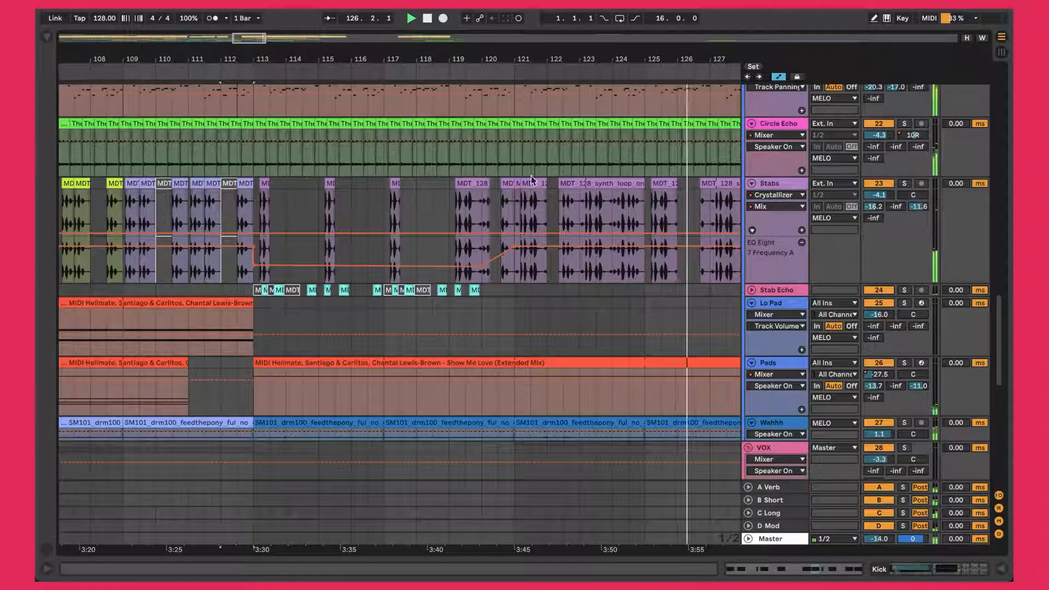
{"action": "left_click_drag", "start_coordinate": [492, 60], "coordinate": [492, 46]}
{"action": "scroll", "coordinate": [507, 221], "scroll_direction": "down", "scroll_amount": 10}
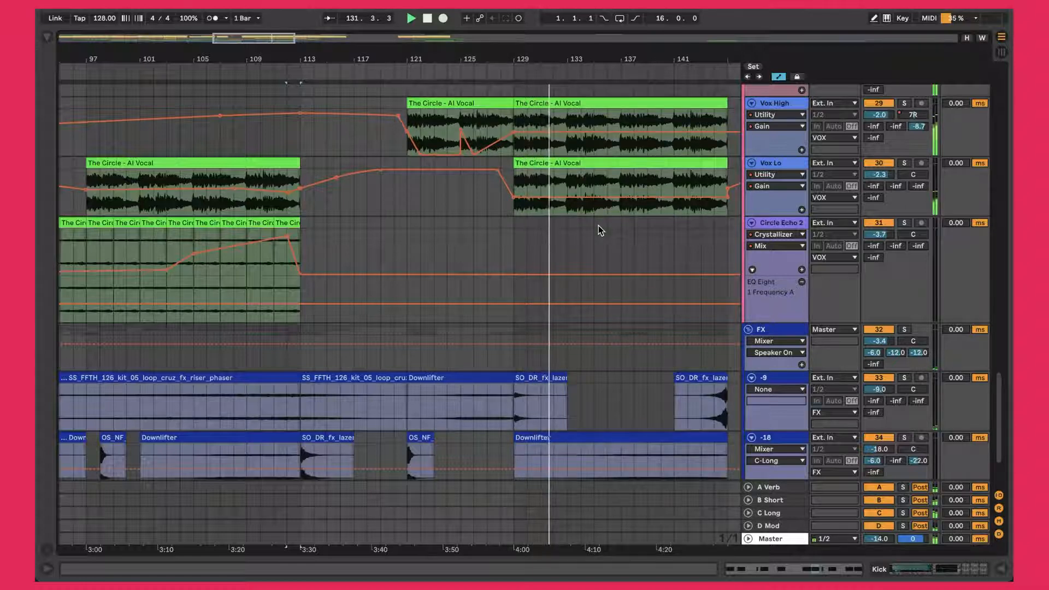
Inspect the second DROP's FX layers, selecting the laser clips at bars 113 and 121 on the -18 track
{"action": "scroll", "coordinate": [598, 225], "scroll_direction": "right", "scroll_amount": 5}
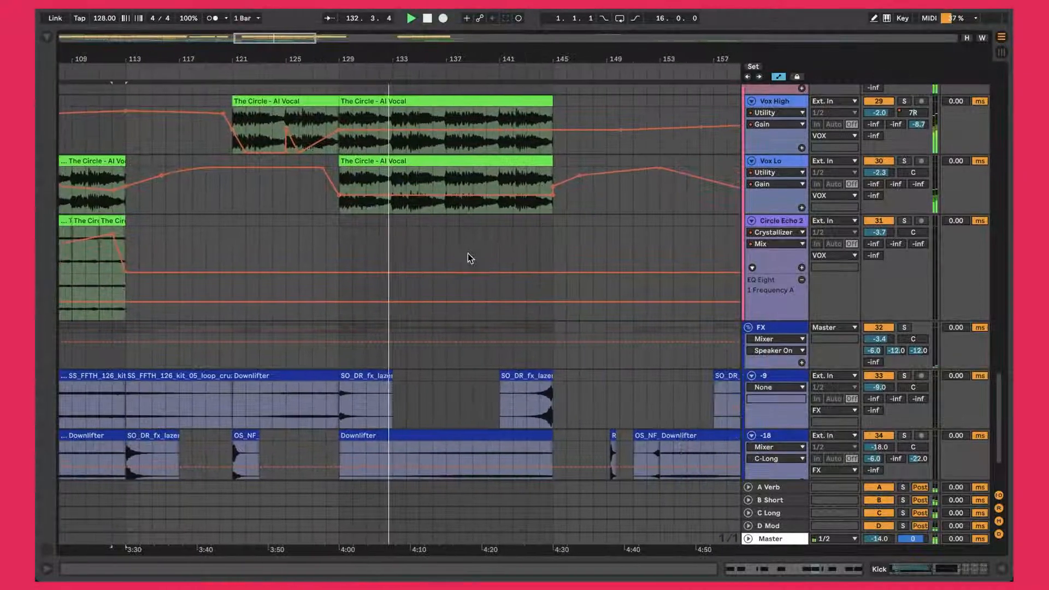
{"action": "scroll", "coordinate": [467, 254], "scroll_direction": "down", "scroll_amount": 3}
{"action": "scroll", "coordinate": [353, 320], "scroll_direction": "left", "scroll_amount": 5}
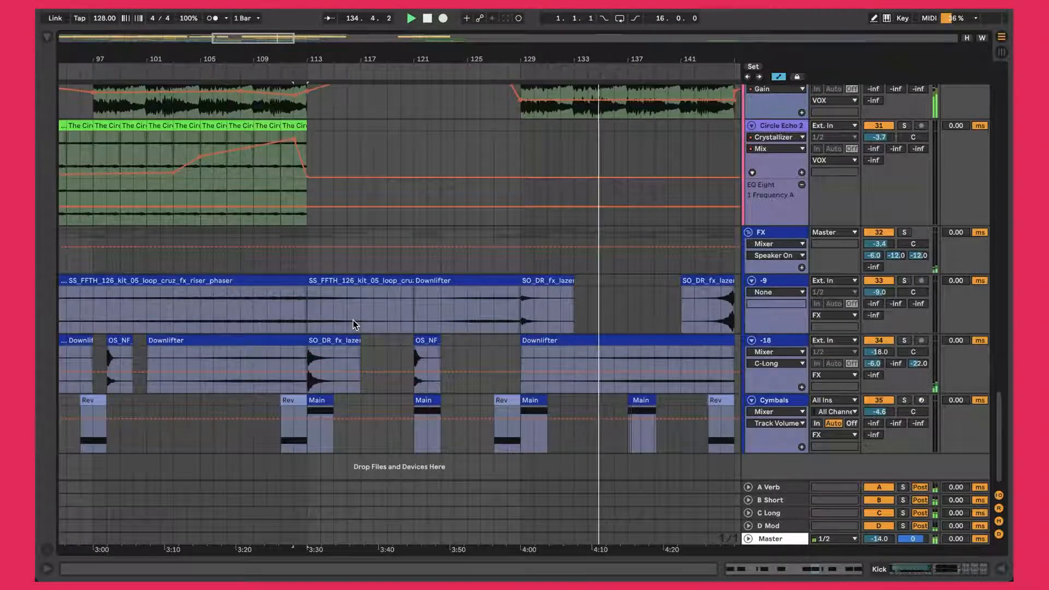
{"action": "left_click", "coordinate": [315, 343]}
{"action": "left_click", "coordinate": [434, 342]}
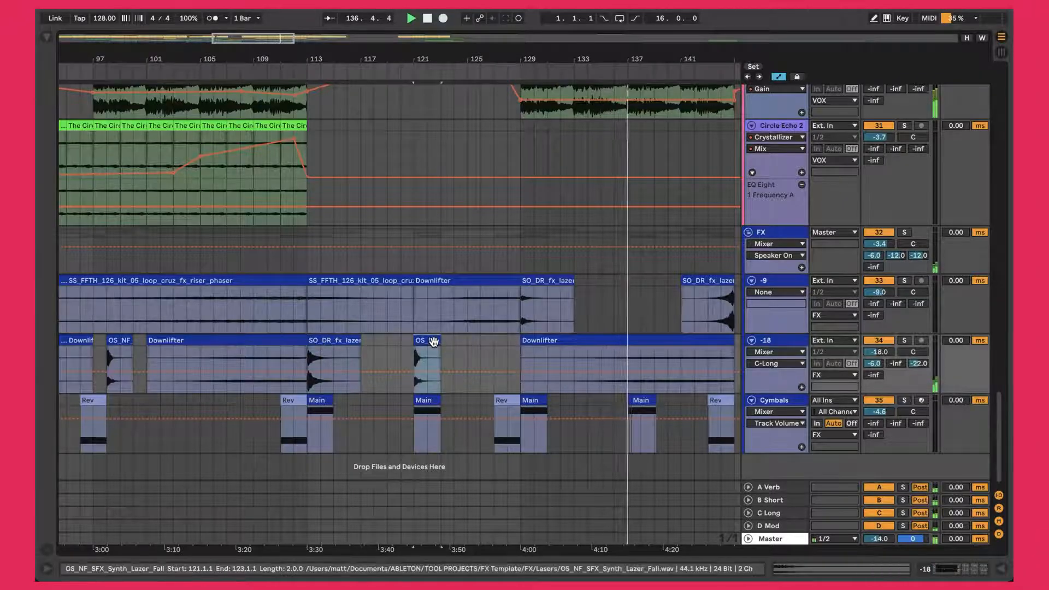
Review the second DROP's remaining FX and percussion layers, soloing the Ride track briefly
{"action": "scroll", "coordinate": [434, 341], "scroll_direction": "right", "scroll_amount": 10}
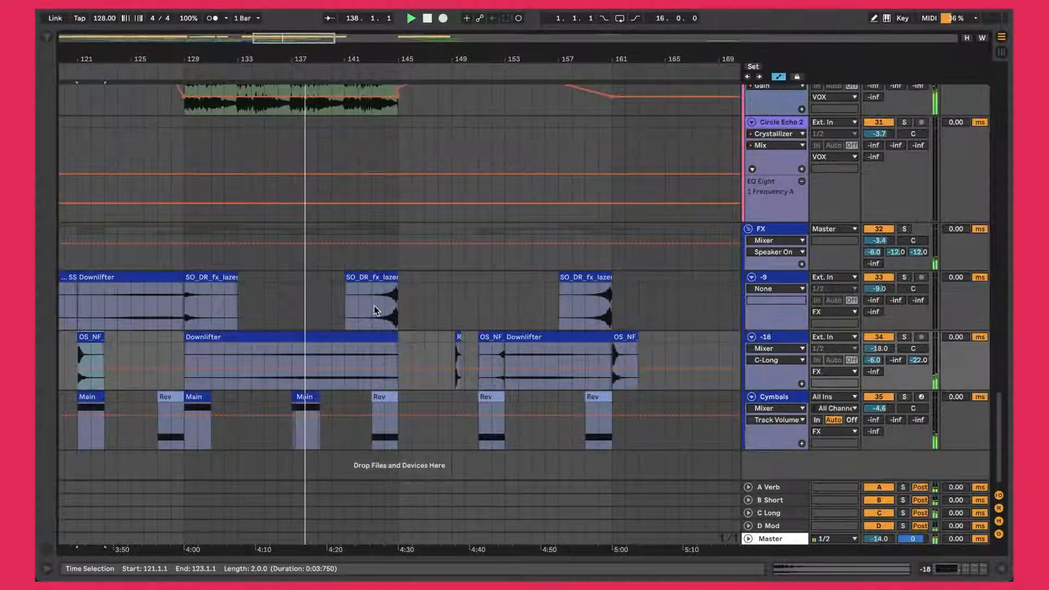
{"action": "scroll", "coordinate": [377, 310], "scroll_direction": "up", "scroll_amount": 12}
{"action": "scroll", "coordinate": [377, 309], "scroll_direction": "up", "scroll_amount": 8}
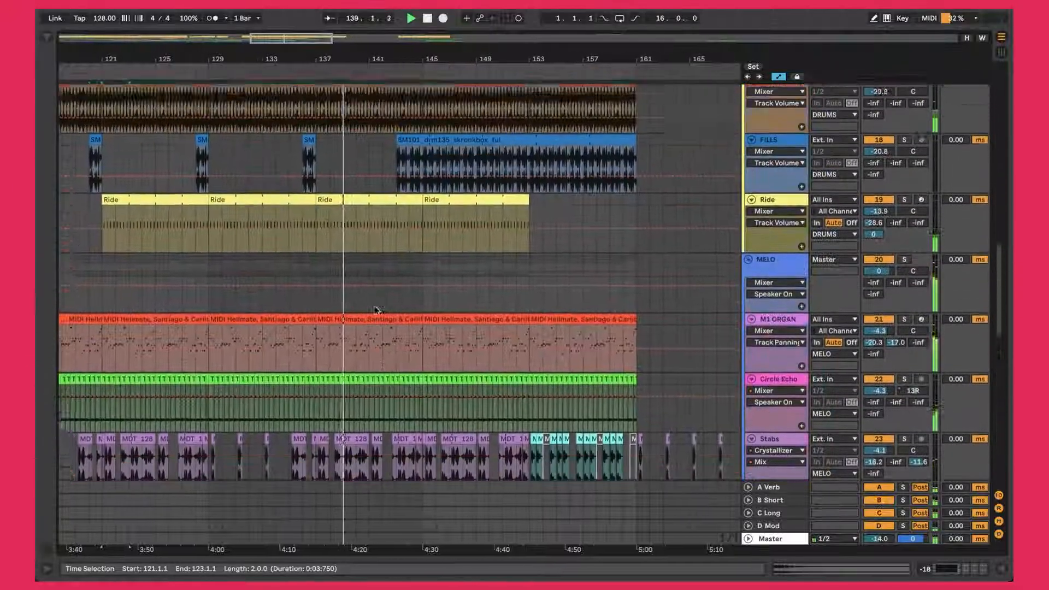
{"action": "scroll", "coordinate": [373, 306], "scroll_direction": "left", "scroll_amount": 3}
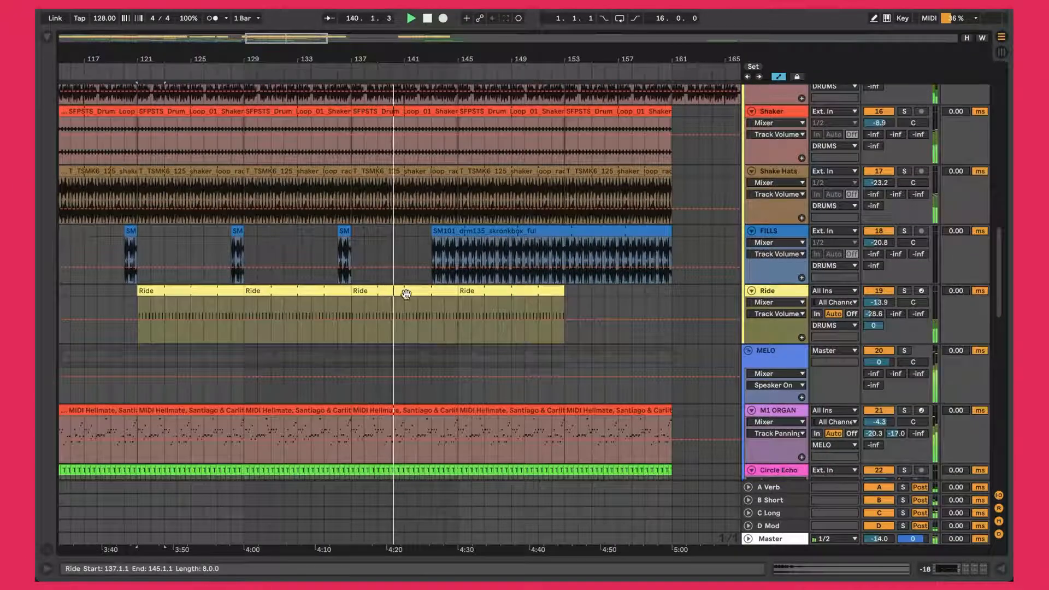
{"action": "left_click", "coordinate": [904, 290]}
{"action": "left_click", "coordinate": [904, 291]}
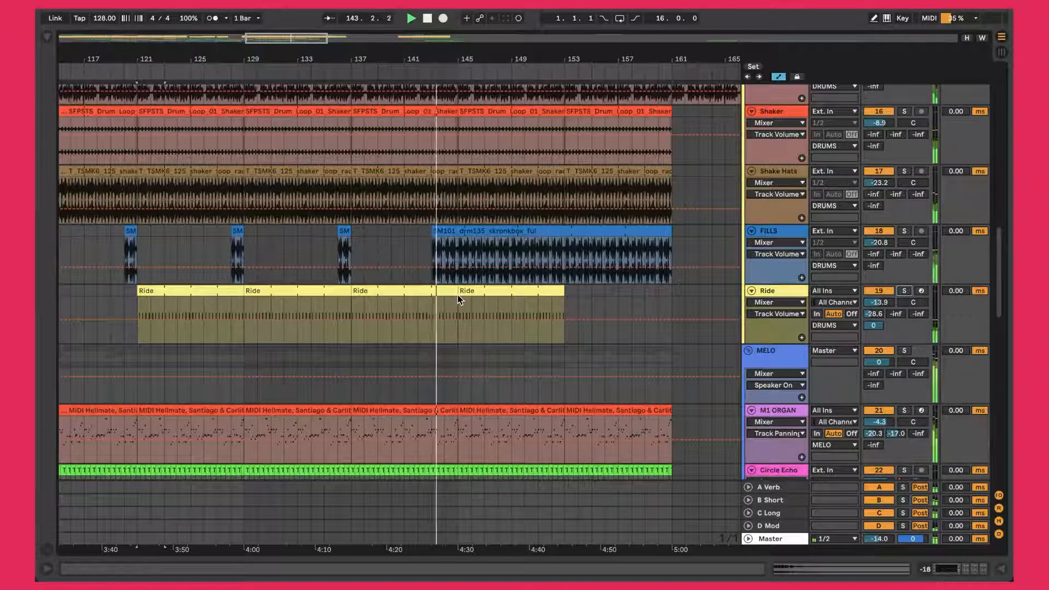
Select the BUILD DOWN section clip at bar 145 and examine the melodic, vocal and FX layers beneath it
{"action": "scroll", "coordinate": [457, 293], "scroll_direction": "up", "scroll_amount": 15}
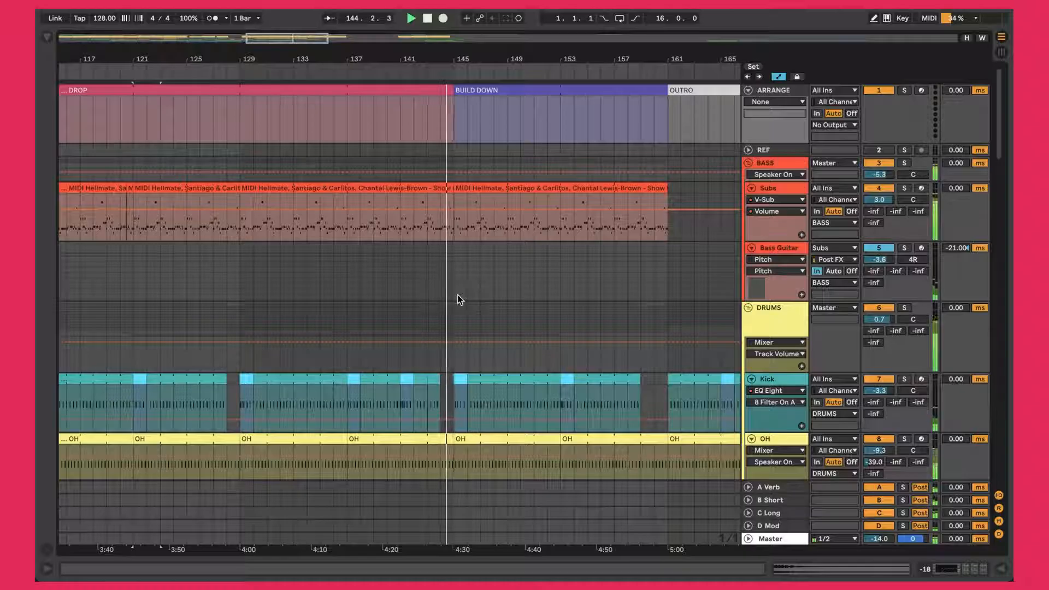
{"action": "left_click", "coordinate": [528, 89]}
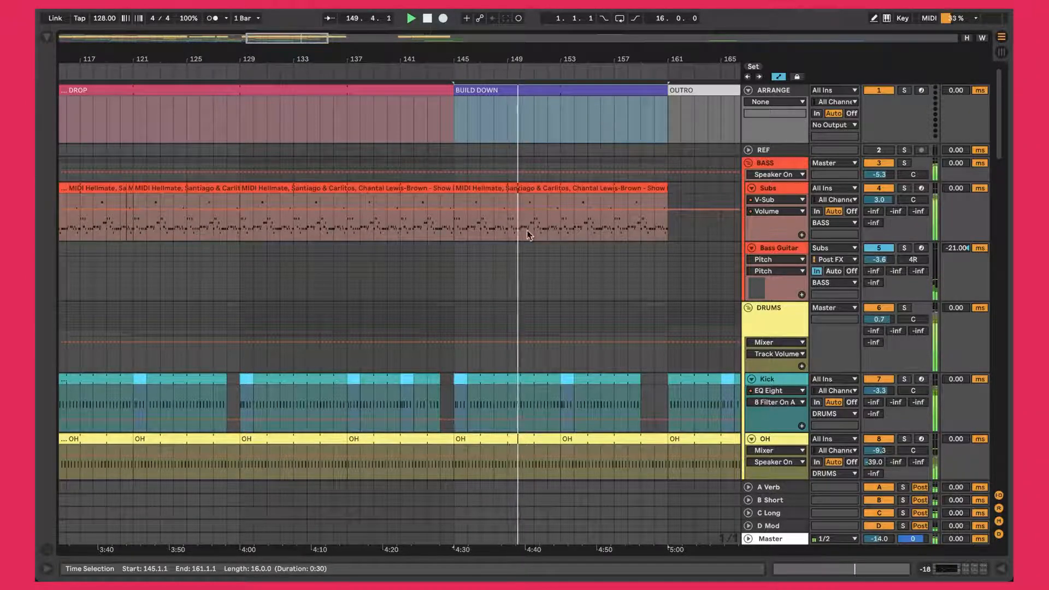
{"action": "scroll", "coordinate": [549, 254], "scroll_direction": "down", "scroll_amount": 6}
{"action": "scroll", "coordinate": [550, 255], "scroll_direction": "down", "scroll_amount": 20}
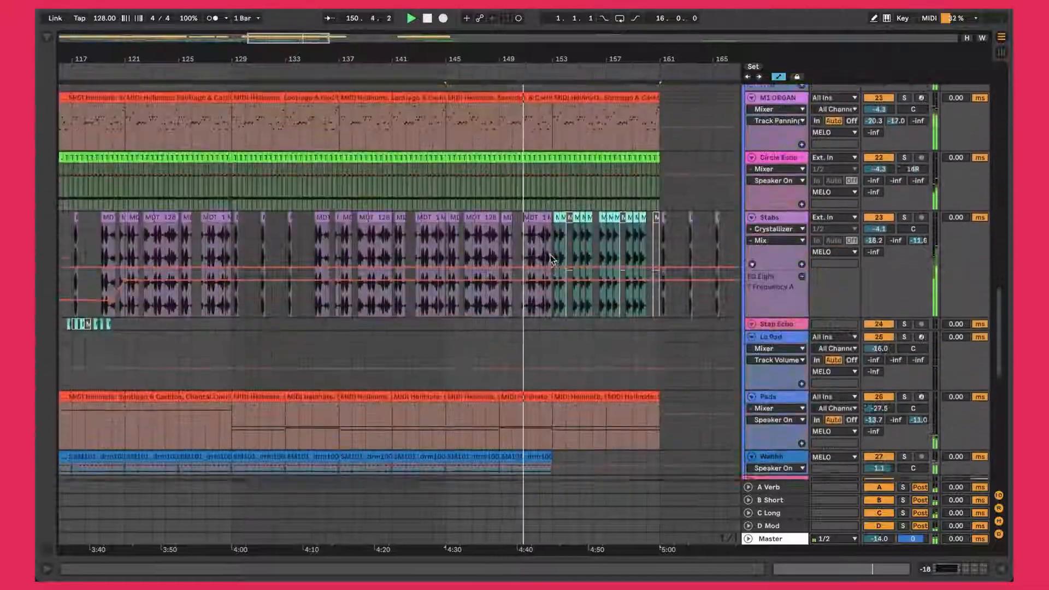
{"action": "scroll", "coordinate": [549, 255], "scroll_direction": "up", "scroll_amount": 1}
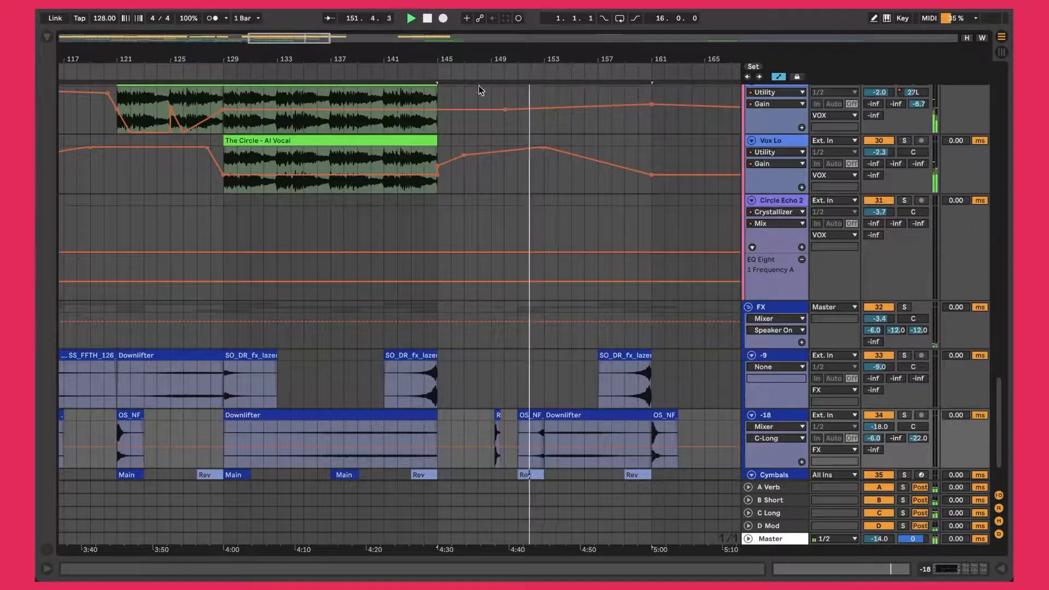
{"action": "scroll", "coordinate": [524, 235], "scroll_direction": "up", "scroll_amount": 1}
{"action": "scroll", "coordinate": [526, 239], "scroll_direction": "up", "scroll_amount": 8}
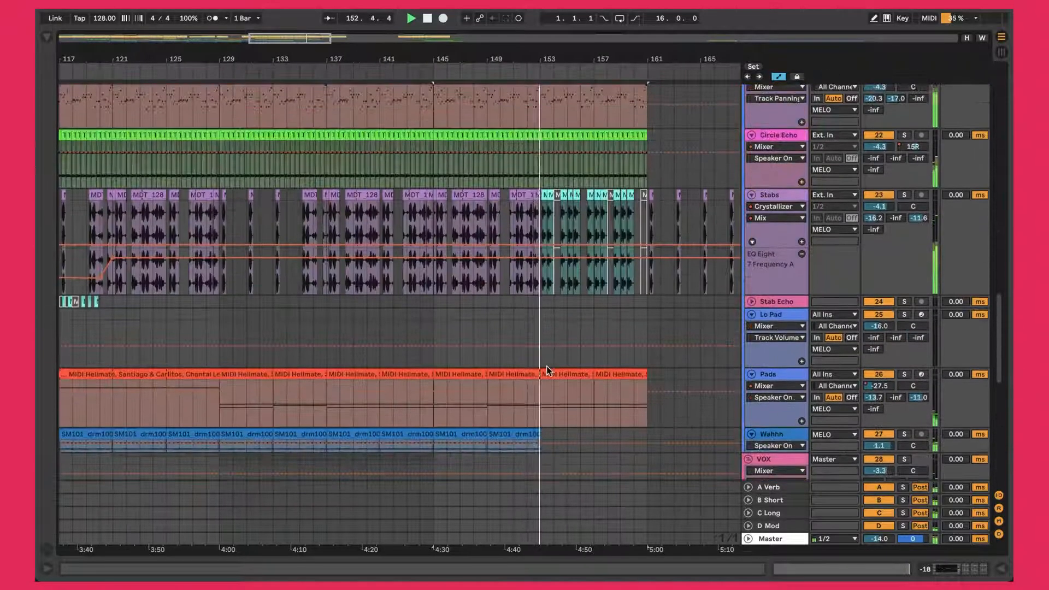
Compare the BUILD DOWN's Stabs, Wahhh, Ride, percussion and Kick clips up to the section's end at bar 161
{"action": "scroll", "coordinate": [546, 366], "scroll_direction": "down", "scroll_amount": 3}
{"action": "scroll", "coordinate": [591, 230], "scroll_direction": "up", "scroll_amount": 10}
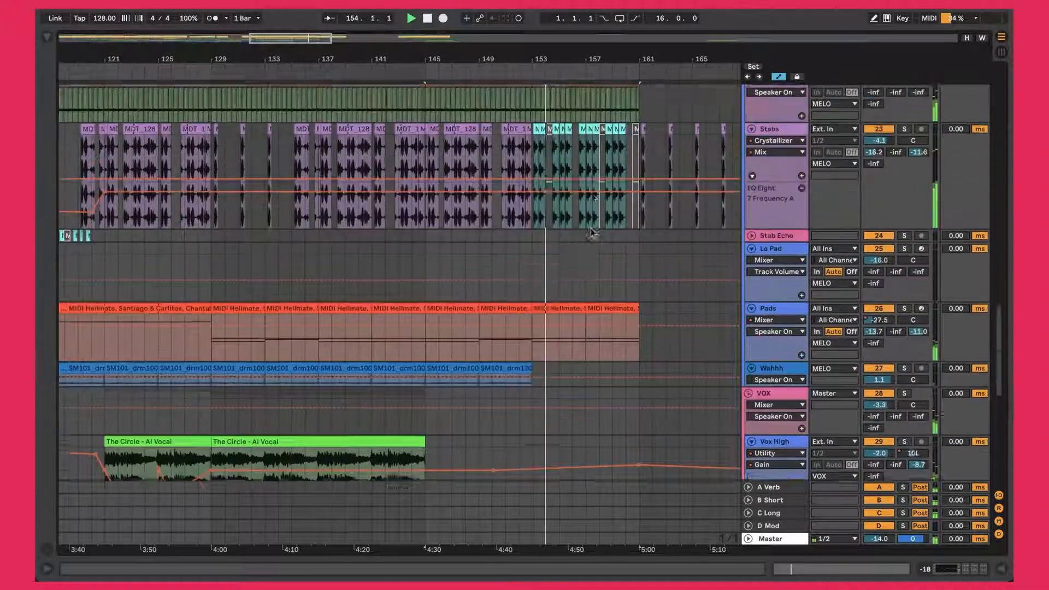
{"action": "scroll", "coordinate": [564, 277], "scroll_direction": "up", "scroll_amount": 10}
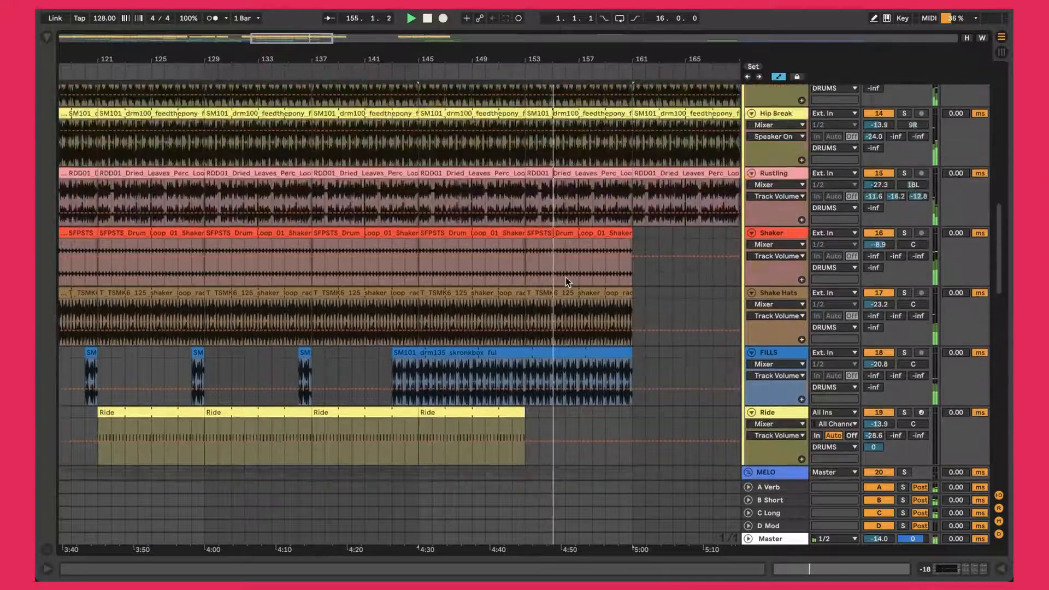
{"action": "scroll", "coordinate": [566, 281], "scroll_direction": "up", "scroll_amount": 1}
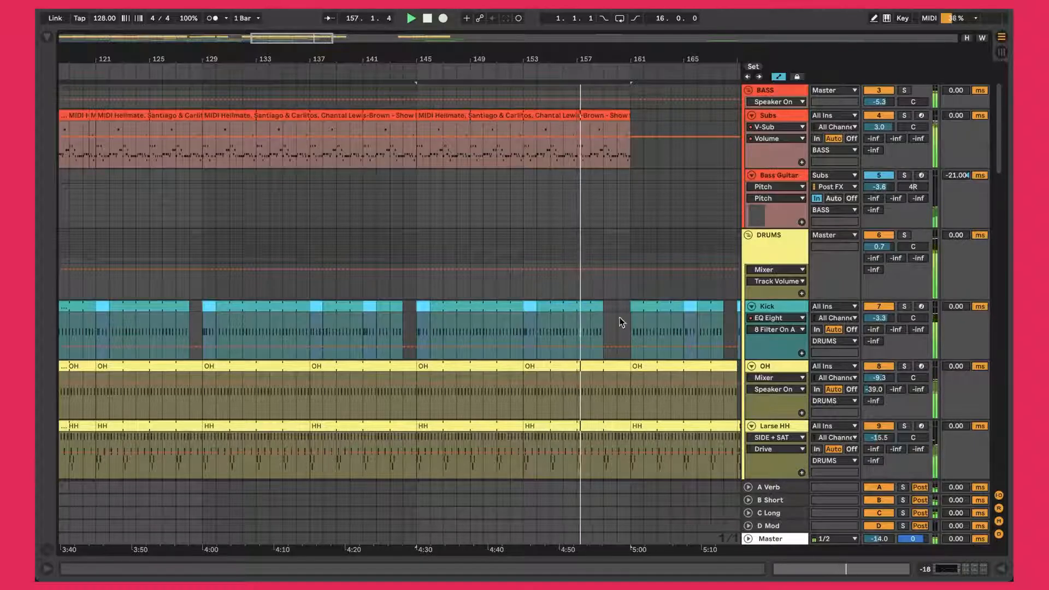
{"action": "scroll", "coordinate": [604, 304], "scroll_direction": "up", "scroll_amount": 1}
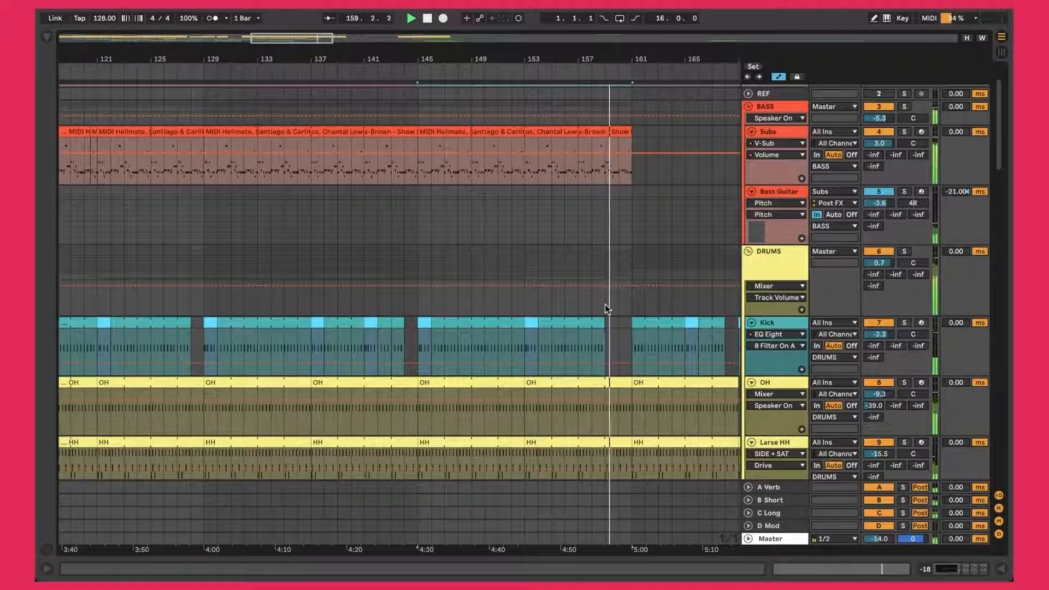
{"action": "scroll", "coordinate": [604, 304], "scroll_direction": "down", "scroll_amount": 10}
{"action": "scroll", "coordinate": [606, 309], "scroll_direction": "down", "scroll_amount": 4}
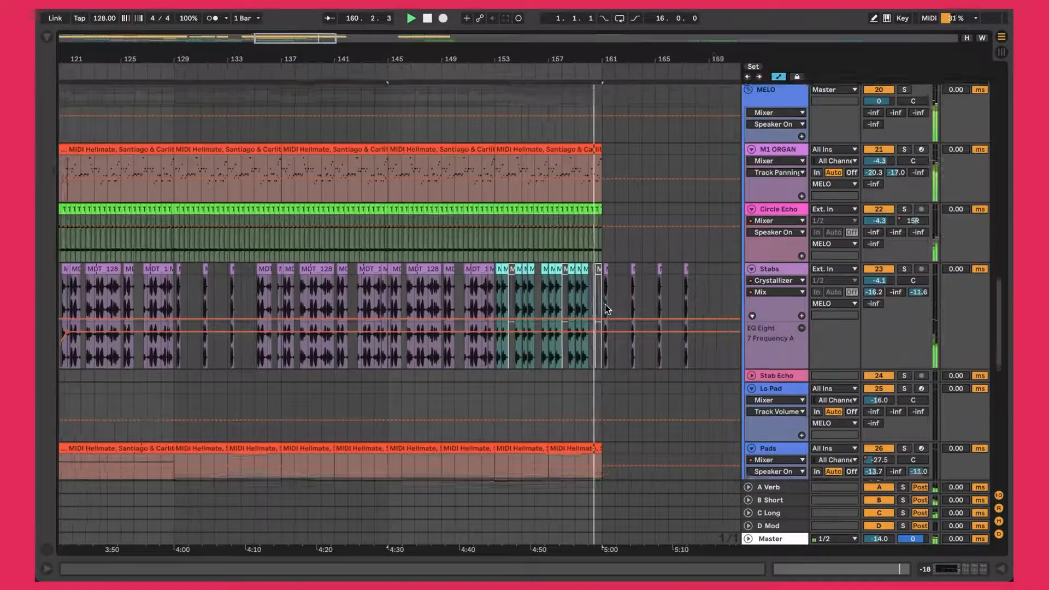
Select the OUTRO section clip at bar 161 and examine its drum layers and the remaining Stabs clips
{"action": "scroll", "coordinate": [606, 309], "scroll_direction": "right", "scroll_amount": 5}
{"action": "scroll", "coordinate": [483, 220], "scroll_direction": "up", "scroll_amount": 15}
{"action": "left_click", "coordinate": [496, 99]}
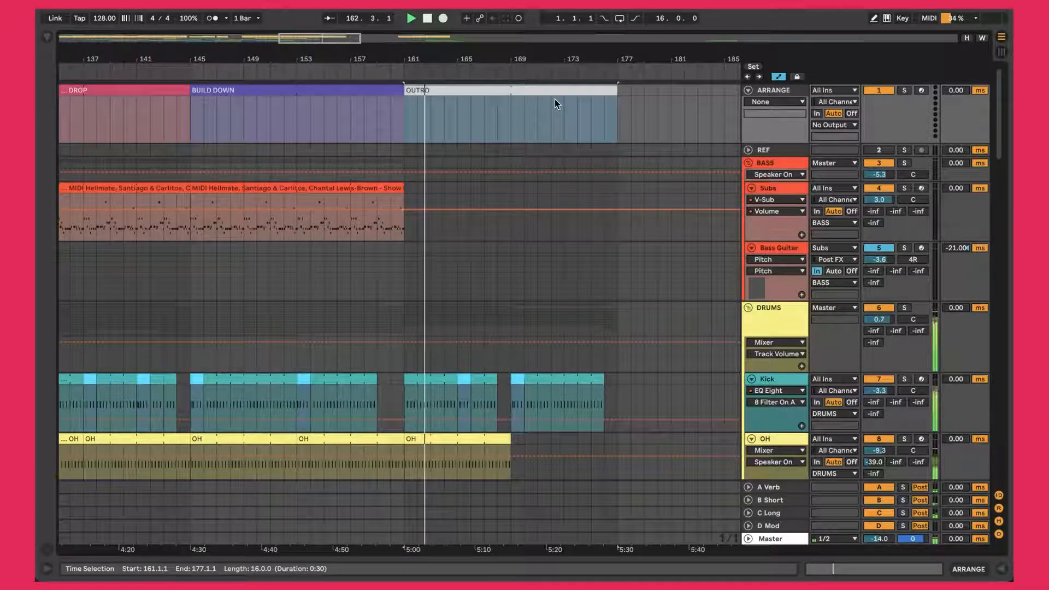
{"action": "scroll", "coordinate": [502, 219], "scroll_direction": "down", "scroll_amount": 4}
{"action": "scroll", "coordinate": [469, 284], "scroll_direction": "down", "scroll_amount": 2}
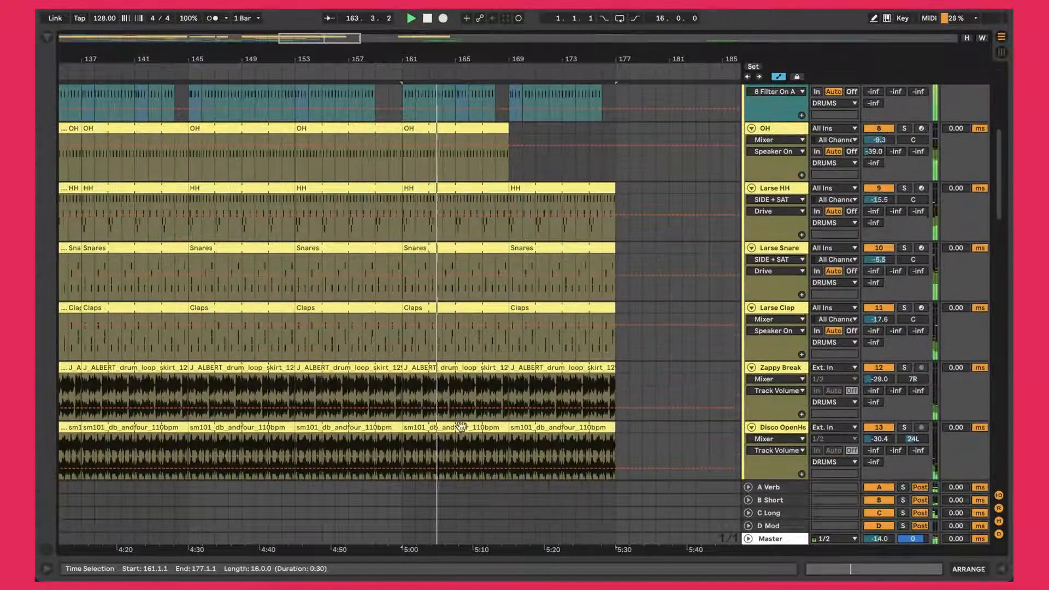
{"action": "scroll", "coordinate": [488, 360], "scroll_direction": "down", "scroll_amount": 8}
{"action": "scroll", "coordinate": [488, 360], "scroll_direction": "down", "scroll_amount": 3}
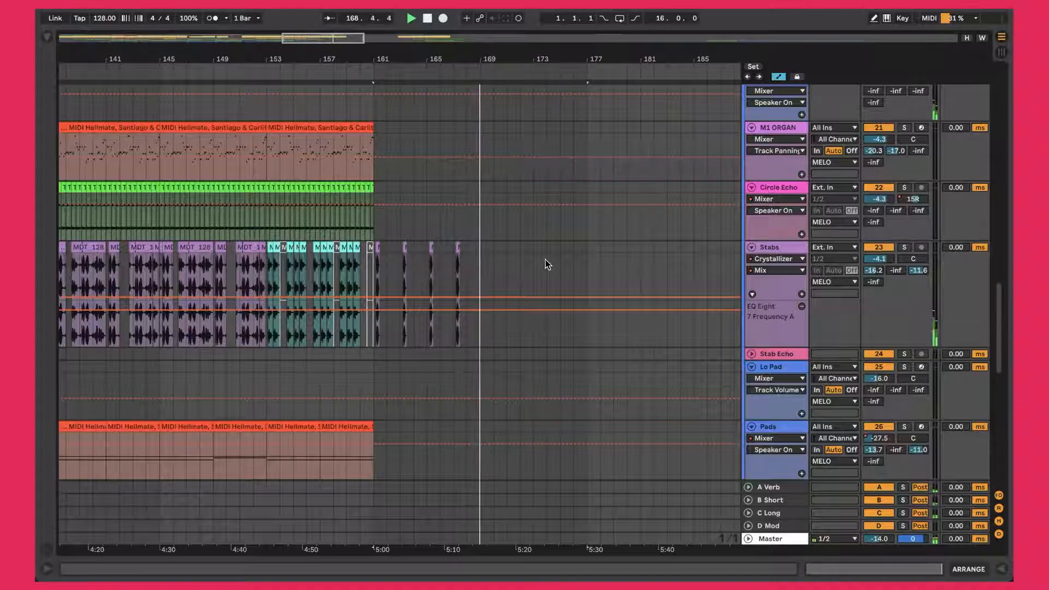
Select the OUTRO's Kick clip at bar 170 and inspect the Kick track's device chain with its EQ Eight
{"action": "scroll", "coordinate": [545, 260], "scroll_direction": "up", "scroll_amount": 10}
{"action": "scroll", "coordinate": [519, 279], "scroll_direction": "down", "scroll_amount": 10}
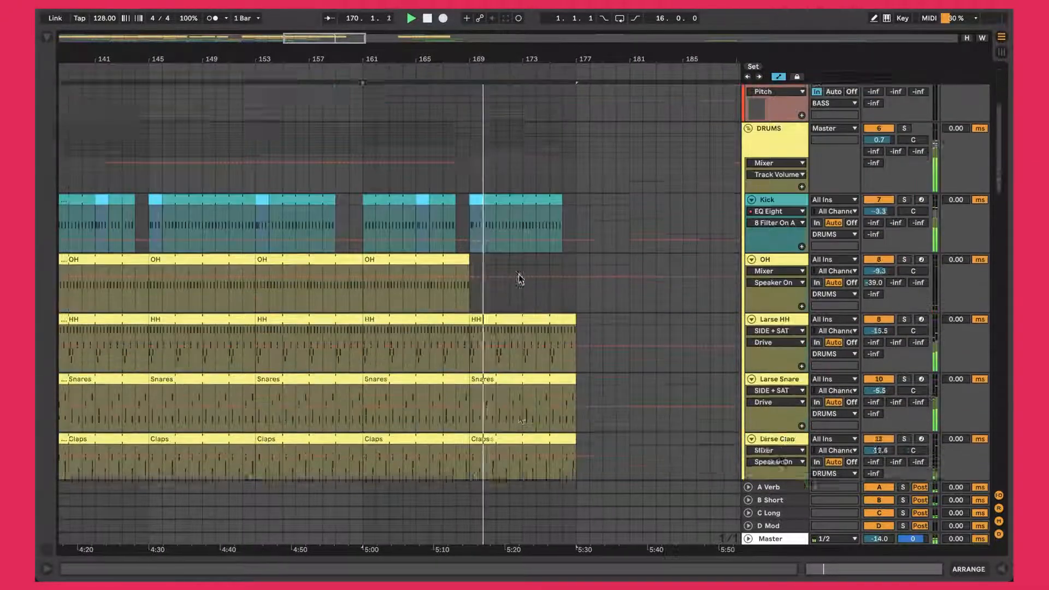
{"action": "scroll", "coordinate": [519, 278], "scroll_direction": "up", "scroll_amount": 3}
{"action": "left_click", "coordinate": [520, 195]}
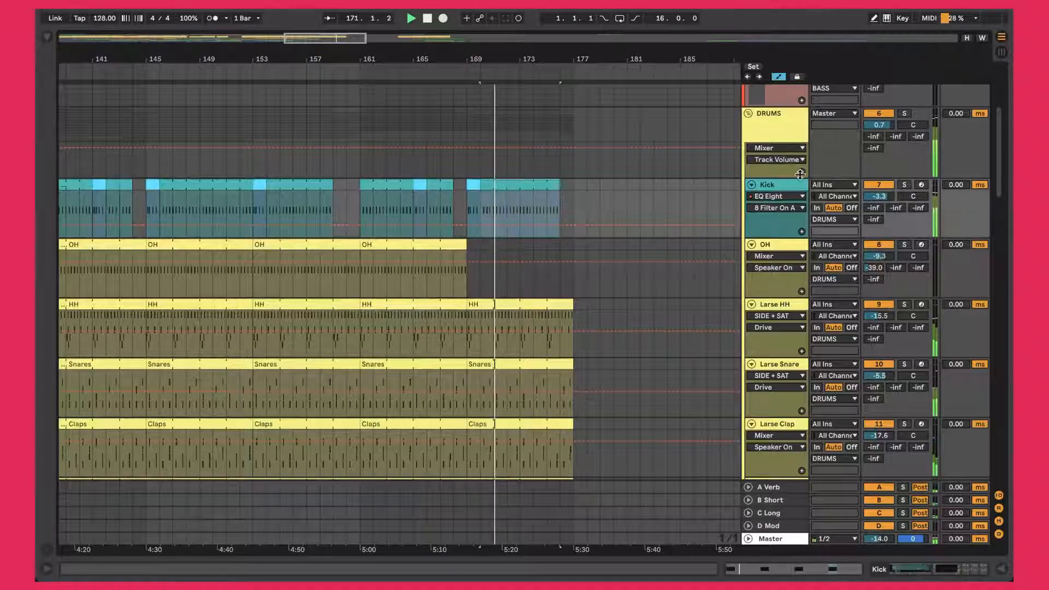
{"action": "double_click", "coordinate": [799, 188]}
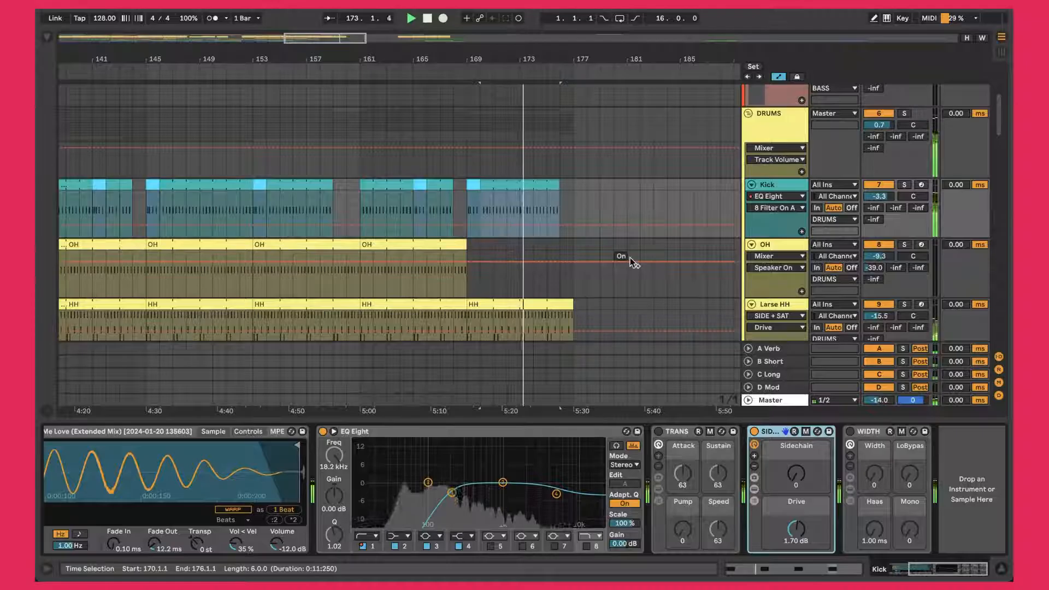
{"action": "key", "text": "ctrl+alt+l"}
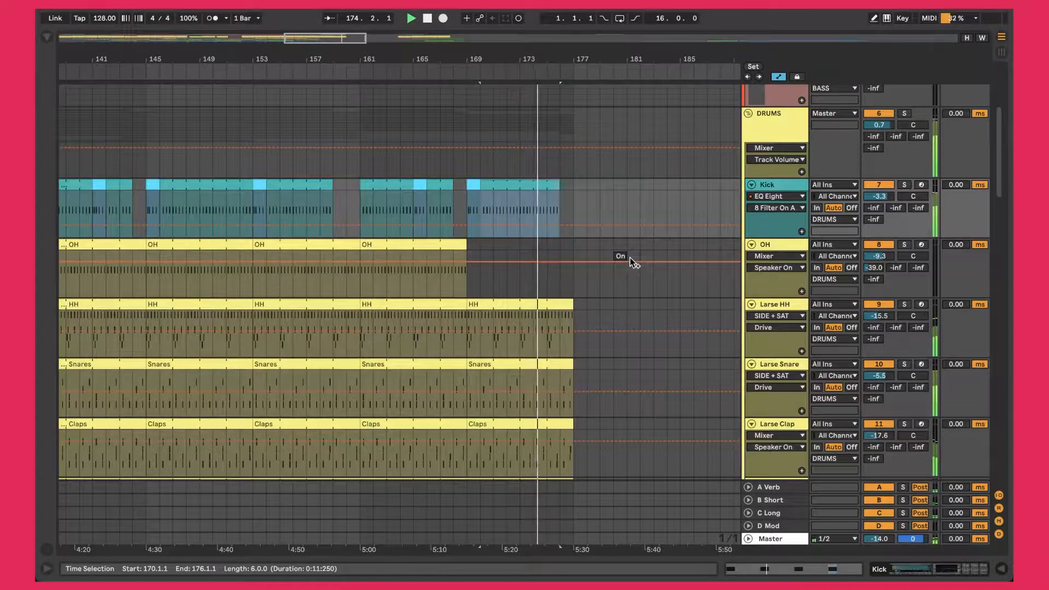
Review the OUTRO's closing percussion clips, then show the whole arrangement and focus on its sections from INTRO to OUTRO
{"action": "scroll", "coordinate": [630, 259], "scroll_direction": "down", "scroll_amount": 5}
{"action": "scroll", "coordinate": [630, 258], "scroll_direction": "down", "scroll_amount": 4}
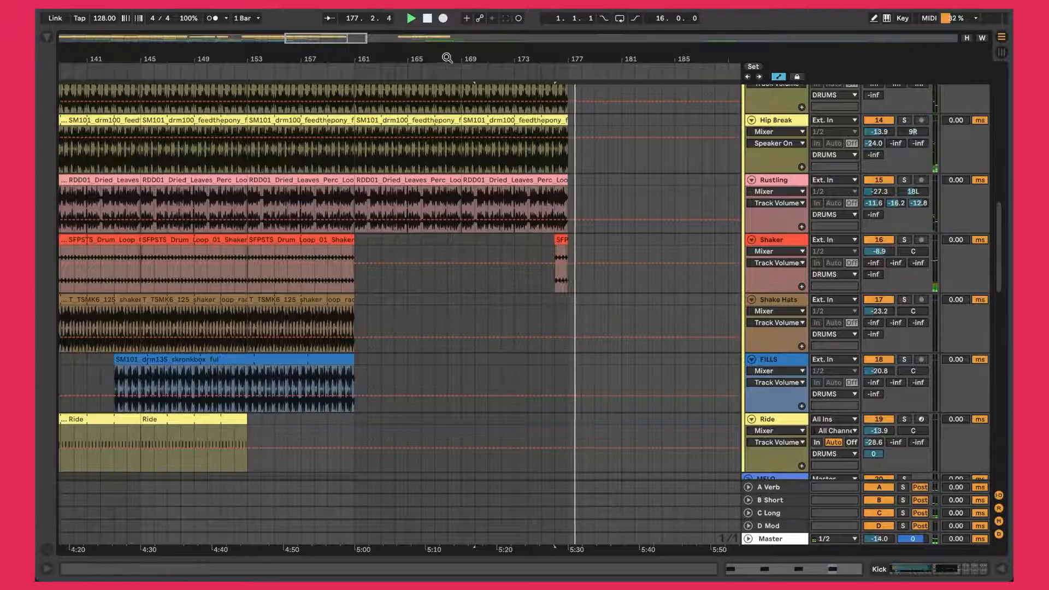
{"action": "key", "text": "w"}
{"action": "scroll", "coordinate": [132, 149], "scroll_direction": "up", "scroll_amount": 10}
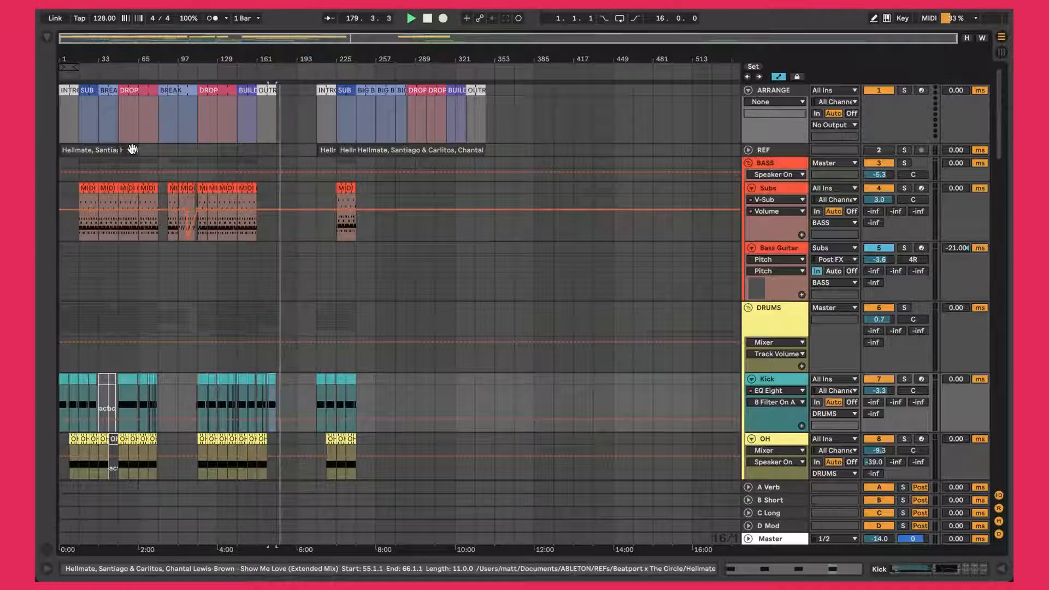
{"action": "left_click_drag", "start_coordinate": [132, 59], "coordinate": [59, 56]}
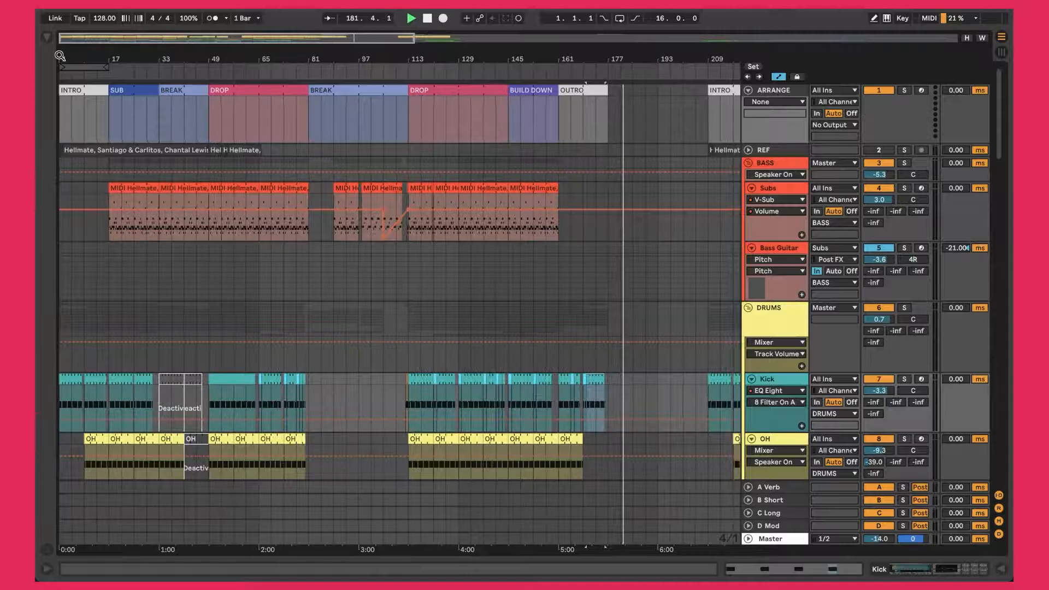